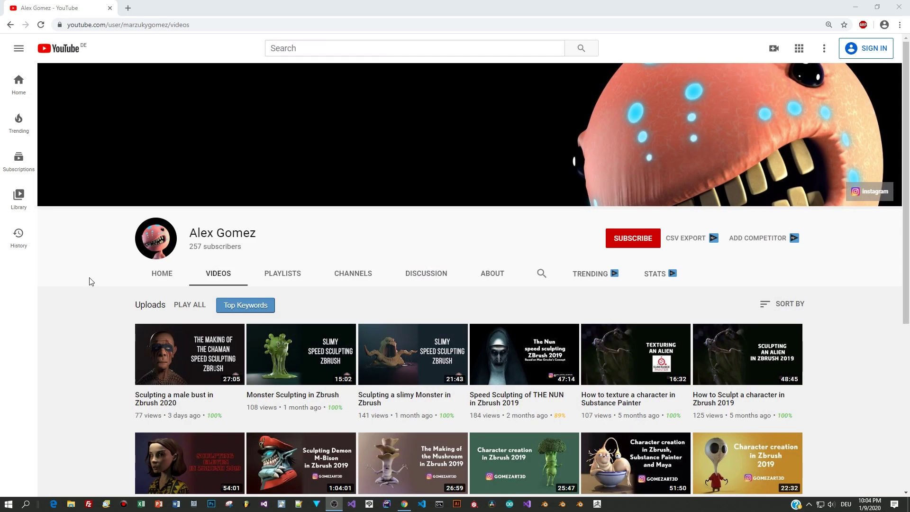
pyautogui.scroll(-1, 92, 282)
pyautogui.scroll(-1, 91, 282)
pyautogui.scroll(-1, 92, 282)
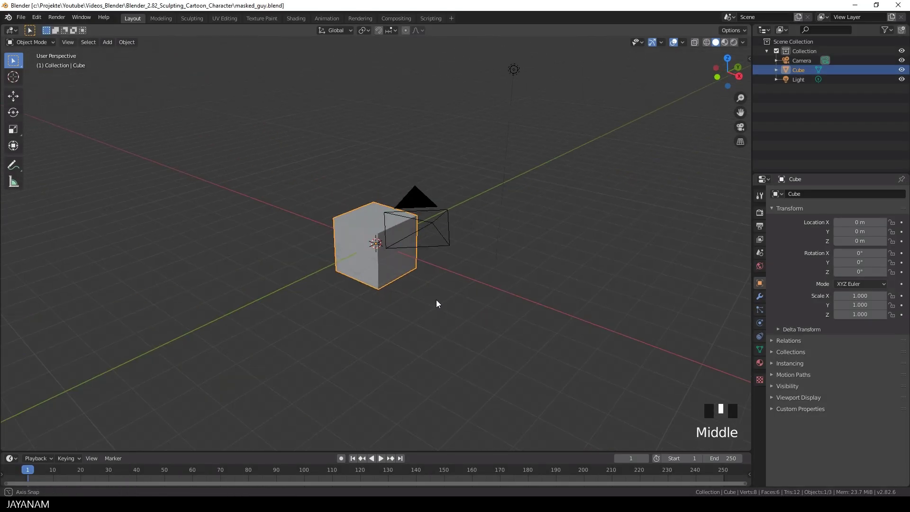
# Step: In Blender, add a level 3 Subdivision Surface modifier to the default cube and apply it
pyautogui.moveTo(436, 300); pyautogui.dragTo(401, 306, button='middle')
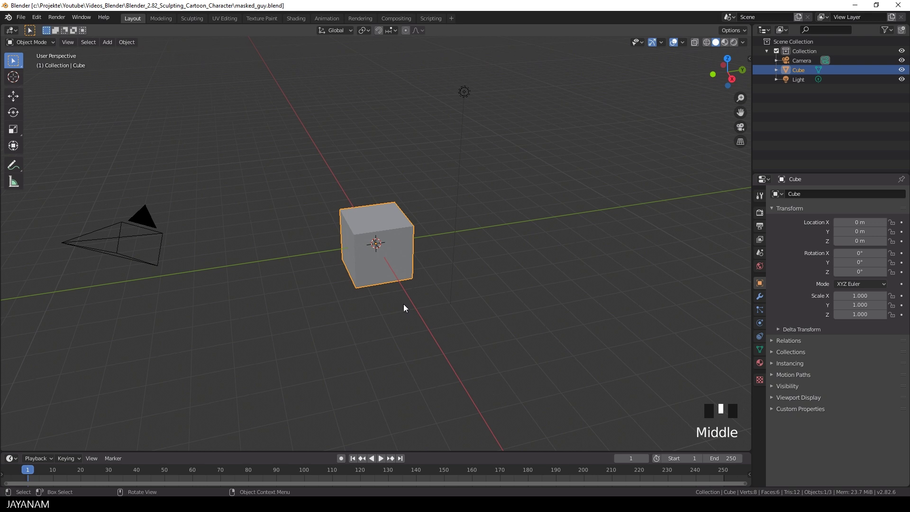
pyautogui.press('Tab')
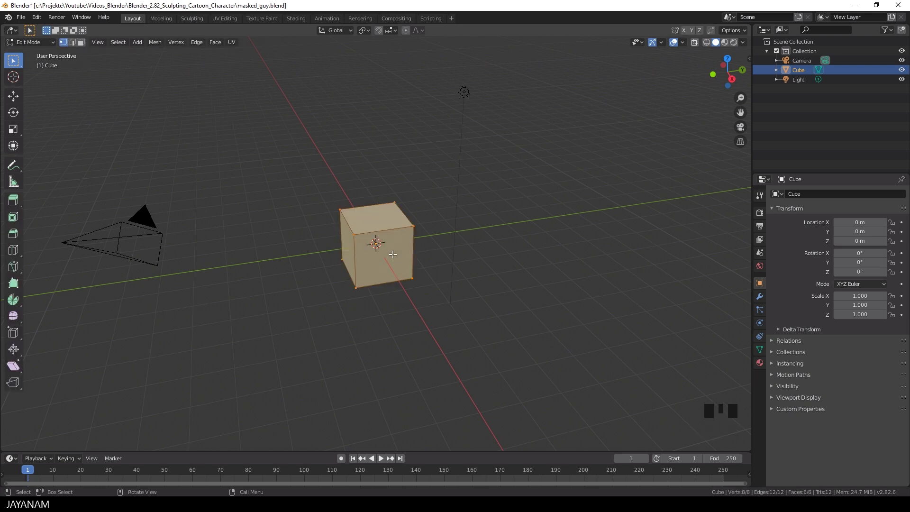
pyautogui.press('Tab')
pyautogui.hotkey('ctrl', '3')
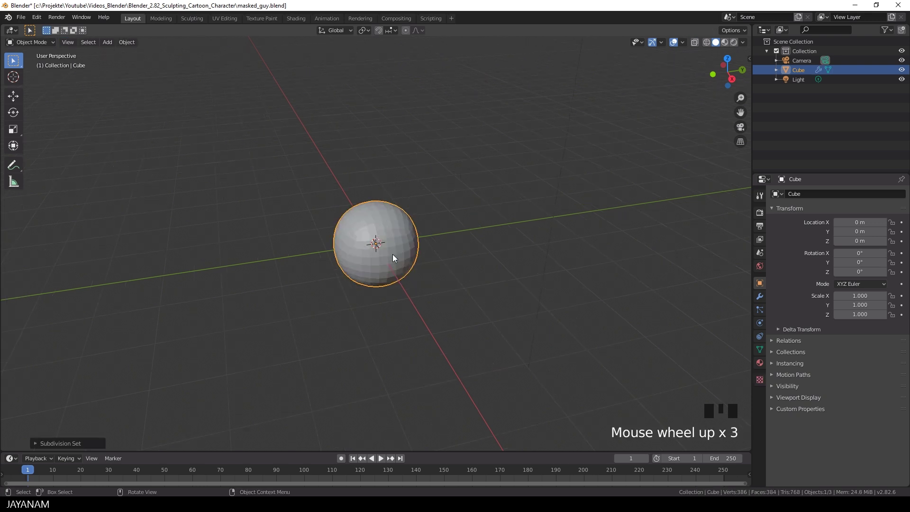
pyautogui.click(761, 297)
pyautogui.click(818, 223)
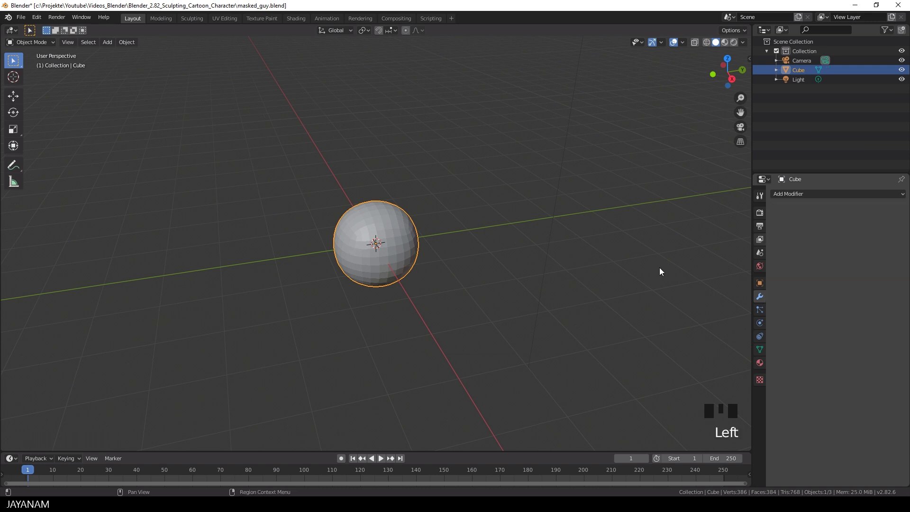
# Step: Shade the subdivided cube smooth and show it in front orthographic view
pyautogui.rightClick(394, 260)
pyautogui.click(396, 259)
pyautogui.moveTo(467, 285); pyautogui.dragTo(463, 276, button='middle')
pyautogui.press('KP_1')
pyautogui.scroll(-1, 474, 275)
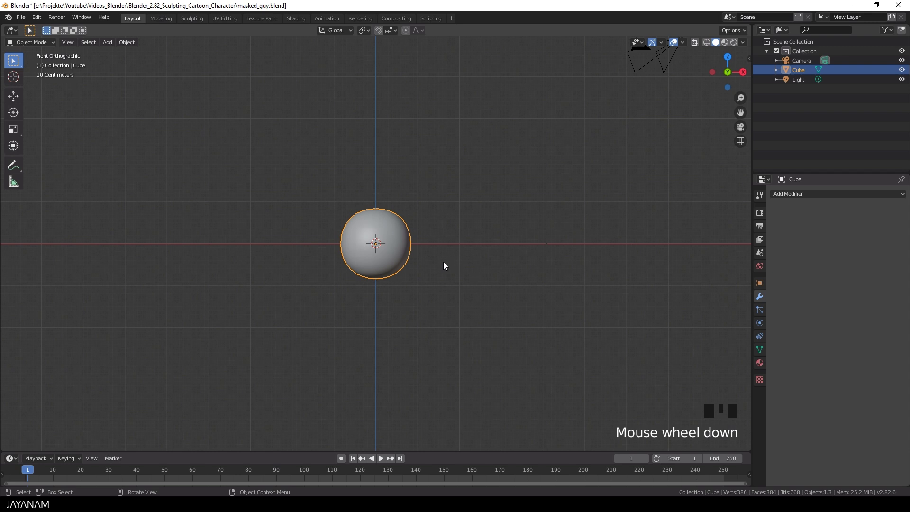
# Step: Switch to Sculpt Mode and remesh the cube with a 0.028 m voxel size
pyautogui.press('q')
pyautogui.click(397, 282)
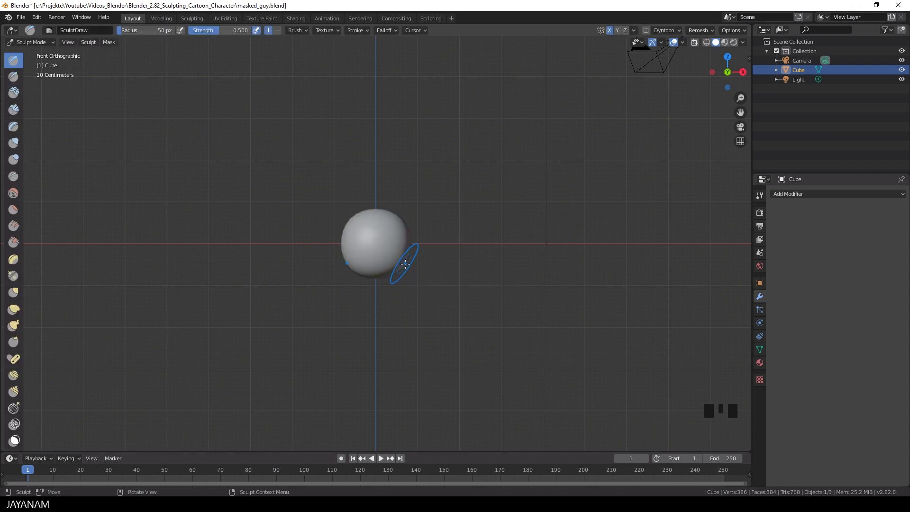
pyautogui.scroll(4, 403, 262)
pyautogui.click(710, 30)
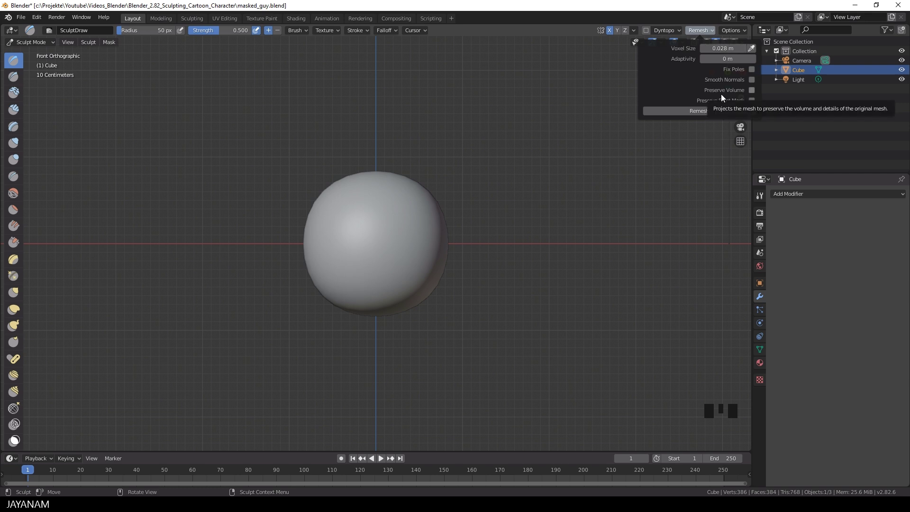
pyautogui.click(700, 110)
# Step: Round the mesh into an even ball with smoothing strokes over its front and side, using a 148 px brush radius
pyautogui.press('f')
pyautogui.click(423, 241)
pyautogui.keyDown('shift'); pyautogui.moveTo(408, 248); pyautogui.dragTo(362, 206); pyautogui.keyUp('shift')
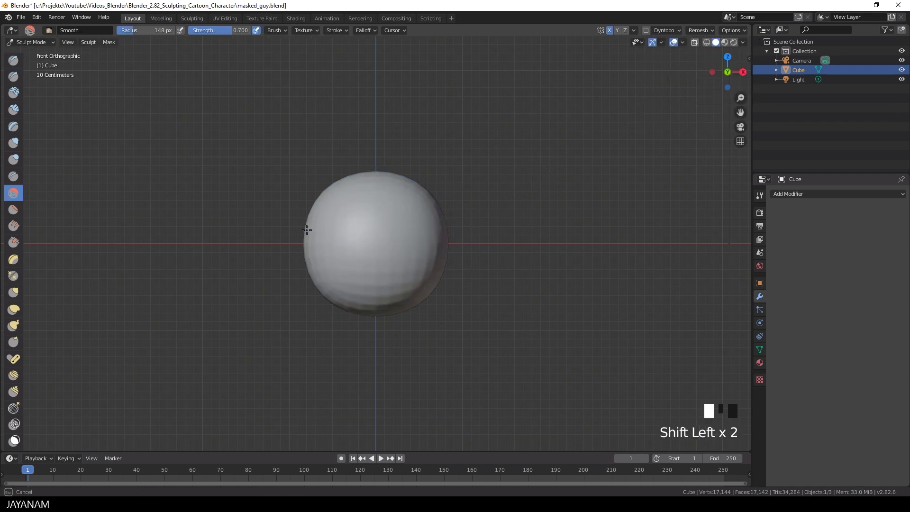
pyautogui.moveTo(538, 246); pyautogui.dragTo(435, 258, button='middle')
pyautogui.keyDown('shift'); pyautogui.moveTo(445, 314); pyautogui.dragTo(458, 192); pyautogui.keyUp('shift')
# Step: Mask a round spot at the centre of the ball's underside with a 59 px Mask brush, and set the radius to 136 px
pyautogui.moveTo(458, 247)
pyautogui.mouseDown(button='middle')
pyautogui.moveTo(550, 189)
pyautogui.moveTo(497, 178)
pyautogui.mouseUp(button='middle')
pyautogui.press('f')
pyautogui.click(455, 183)
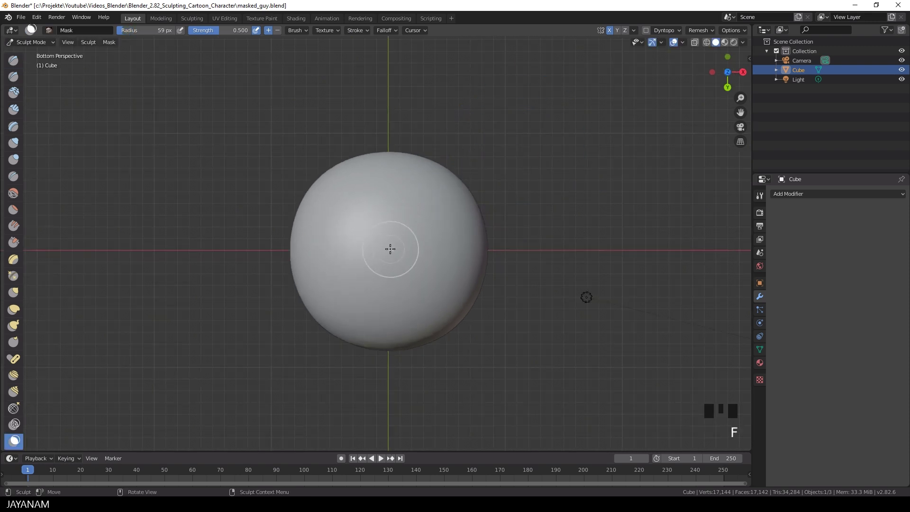
pyautogui.moveTo(388, 249); pyautogui.dragTo(387, 251)
pyautogui.press('f')
pyautogui.press('f')
pyautogui.click(379, 249)
# Step: Invert the mask so that only the spot on the underside stays editable, and show the front view
pyautogui.scroll(-6, 376, 248)
pyautogui.moveTo(376, 248); pyautogui.dragTo(407, 324, button='middle')
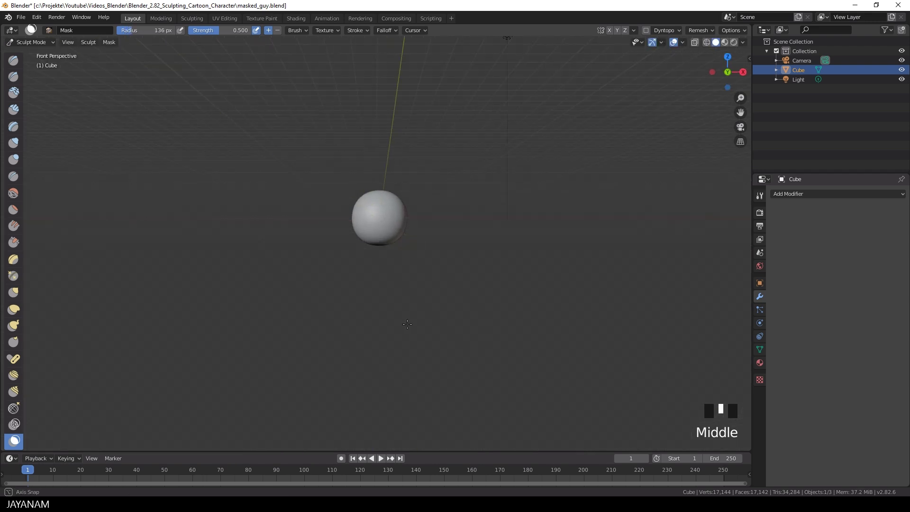
pyautogui.scroll(3, 404, 316)
pyautogui.hotkey('ctrl', 'i')
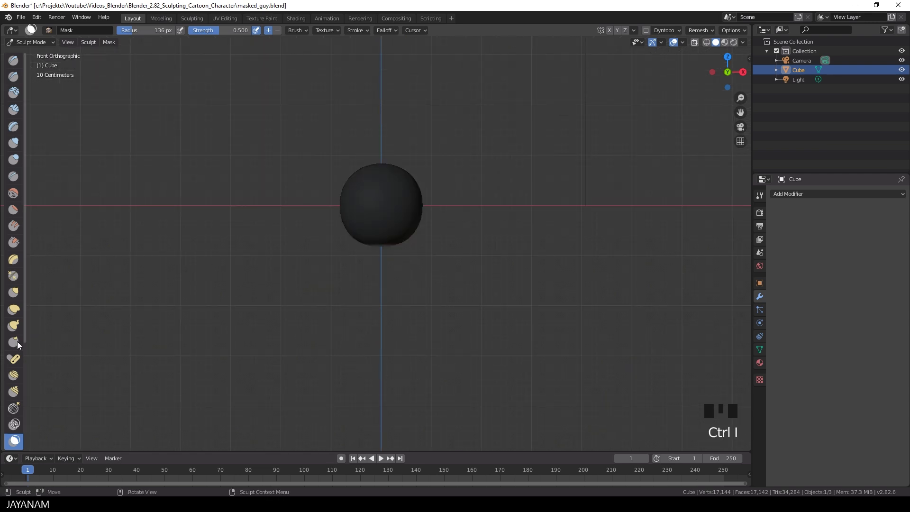
# Step: Move the unmasked underside straight down to form a stem below the ball, and clear the mask
pyautogui.moveTo(24, 342); pyautogui.dragTo(35, 341)
pyautogui.click(13, 299)
pyautogui.moveTo(380, 202)
pyautogui.mouseDown()
pyautogui.moveTo(379, 274)
pyautogui.moveTo(399, 275)
pyautogui.moveTo(392, 280)
pyautogui.mouseUp()
pyautogui.hotkey('alt', 'm')
# Step: Reshape the stem's sides with the 136 px Grab brush in front view and smooth its lower end
pyautogui.press('g')
pyautogui.moveTo(391, 280)
pyautogui.keyDown('shift'); pyautogui.mouseDown()
pyautogui.moveTo(370, 248)
pyautogui.moveTo(396, 263)
pyautogui.moveTo(370, 272)
pyautogui.moveTo(368, 339)
pyautogui.moveTo(389, 270)
pyautogui.mouseUp(); pyautogui.keyUp('shift')
pyautogui.scroll(3, 395, 264)
pyautogui.moveTo(402, 266)
pyautogui.mouseDown()
pyautogui.moveTo(390, 254)
pyautogui.moveTo(358, 263)
pyautogui.mouseUp()
pyautogui.moveTo(353, 303); pyautogui.dragTo(393, 332)
pyautogui.keyDown('shift'); pyautogui.moveTo(381, 399); pyautogui.dragTo(392, 319); pyautogui.keyUp('shift')
# Step: Even out the stem's middle and tip from another angle with Grab strokes and smoothing
pyautogui.moveTo(392, 320); pyautogui.dragTo(393, 260, button='middle')
pyautogui.click(392, 261)
pyautogui.click(392, 260)
pyautogui.moveTo(449, 263); pyautogui.dragTo(437, 260)
pyautogui.moveTo(439, 328); pyautogui.dragTo(403, 322)
pyautogui.moveTo(412, 284)
pyautogui.keyDown('shift'); pyautogui.mouseDown()
pyautogui.moveTo(424, 252)
pyautogui.moveTo(429, 260)
pyautogui.mouseUp(); pyautogui.keyUp('shift')
pyautogui.moveTo(401, 259); pyautogui.dragTo(409, 261)
pyautogui.moveTo(404, 364); pyautogui.dragTo(422, 359)
pyautogui.moveTo(425, 357)
pyautogui.keyDown('shift'); pyautogui.mouseDown()
pyautogui.moveTo(421, 379)
pyautogui.moveTo(417, 365)
pyautogui.mouseUp(); pyautogui.keyUp('shift')
pyautogui.moveTo(422, 369); pyautogui.dragTo(415, 370)
# Step: Slim the stem and refine its joint with the head from the side and front using the Grab brush
pyautogui.scroll(-1, 414, 370)
pyautogui.moveTo(493, 294)
pyautogui.mouseDown(button='middle')
pyautogui.moveTo(382, 282)
pyautogui.moveTo(363, 269)
pyautogui.mouseUp(button='middle')
pyautogui.moveTo(385, 263); pyautogui.dragTo(414, 259)
pyautogui.moveTo(420, 328); pyautogui.dragTo(413, 340)
pyautogui.moveTo(390, 229); pyautogui.dragTo(397, 226)
pyautogui.scroll(-3, 417, 246)
pyautogui.moveTo(456, 252); pyautogui.dragTo(396, 249, button='middle')
pyautogui.scroll(3, 396, 249)
pyautogui.moveTo(358, 224); pyautogui.dragTo(364, 228)
pyautogui.moveTo(351, 162)
pyautogui.mouseDown(button='middle')
pyautogui.moveTo(393, 179)
pyautogui.moveTo(463, 177)
pyautogui.mouseUp(button='middle')
pyautogui.press('KP_1')
pyautogui.scroll(1, 313, 223)
pyautogui.moveTo(393, 226); pyautogui.dragTo(392, 226)
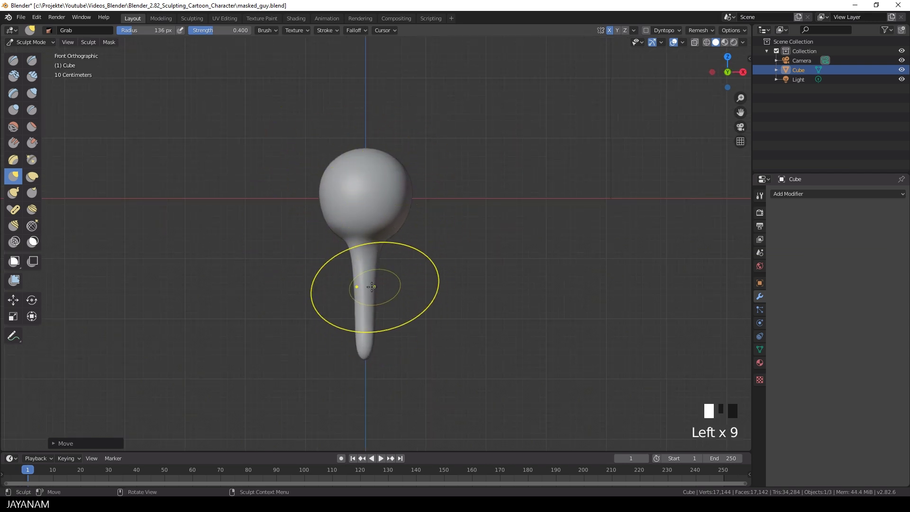
# Step: Turn off X-axis mirroring and reshape the stem asymmetrically with the Grab brush
pyautogui.scroll(3, 378, 292)
pyautogui.click(610, 30)
pyautogui.moveTo(344, 331)
pyautogui.mouseDown()
pyautogui.moveTo(360, 311)
pyautogui.moveTo(378, 333)
pyautogui.mouseUp()
pyautogui.click(610, 31)
pyautogui.click(610, 30)
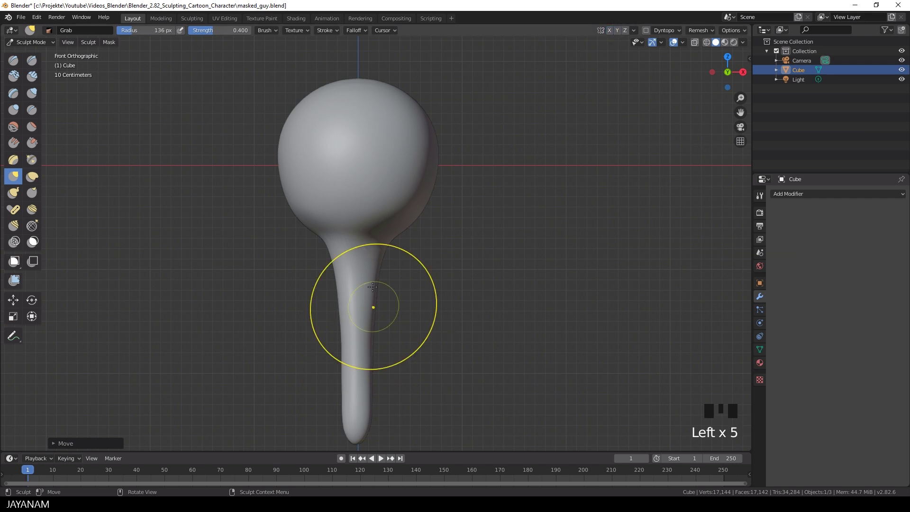
# Step: Narrow the transition between head and stem on both sides and adjust the lower stem with short Grab strokes
pyautogui.moveTo(321, 231); pyautogui.dragTo(324, 230)
pyautogui.moveTo(327, 242); pyautogui.dragTo(325, 240)
pyautogui.moveTo(382, 246); pyautogui.dragTo(385, 244)
pyautogui.moveTo(403, 229); pyautogui.dragTo(405, 230)
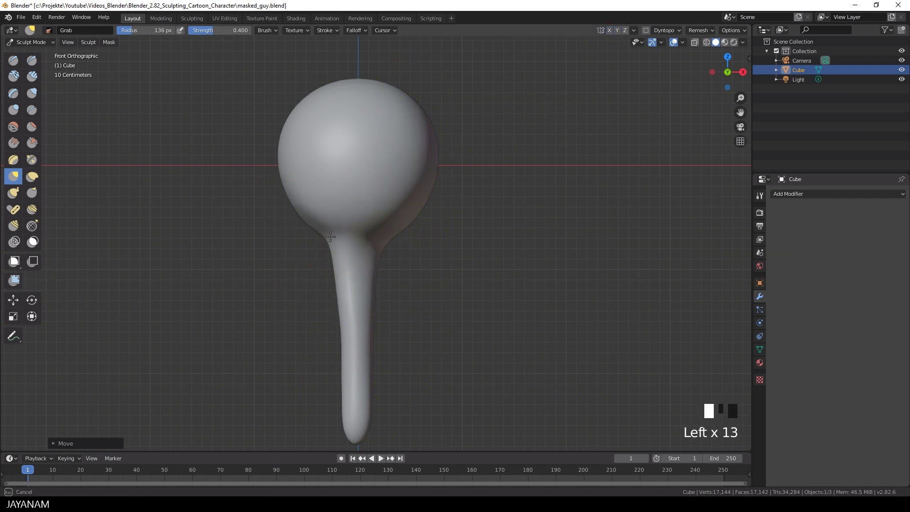
pyautogui.scroll(-2, 479, 299)
pyautogui.moveTo(364, 360); pyautogui.dragTo(361, 350)
pyautogui.moveTo(372, 321); pyautogui.dragTo(370, 313)
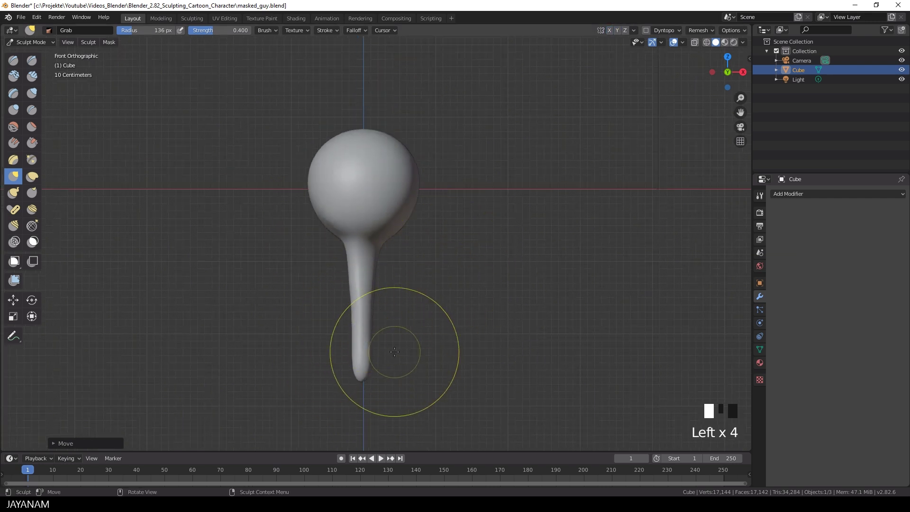
# Step: Remesh the sculpt with a 0.024 m voxel size, with Smooth Normals and Preserve Volume enabled
pyautogui.click(699, 31)
pyautogui.click(705, 49)
pyautogui.click(704, 49)
pyautogui.click(720, 112)
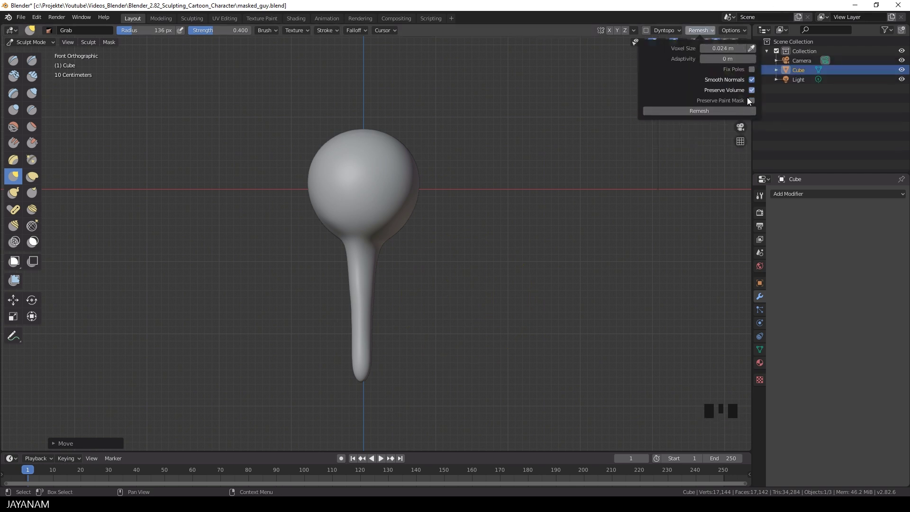
# Step: Thicken the top of the stem where it meets the head, using the Inflate/Deflate brush with a 51 px radius
pyautogui.scroll(2, 417, 275)
pyautogui.press('i')
pyautogui.press('f')
pyautogui.click(351, 270)
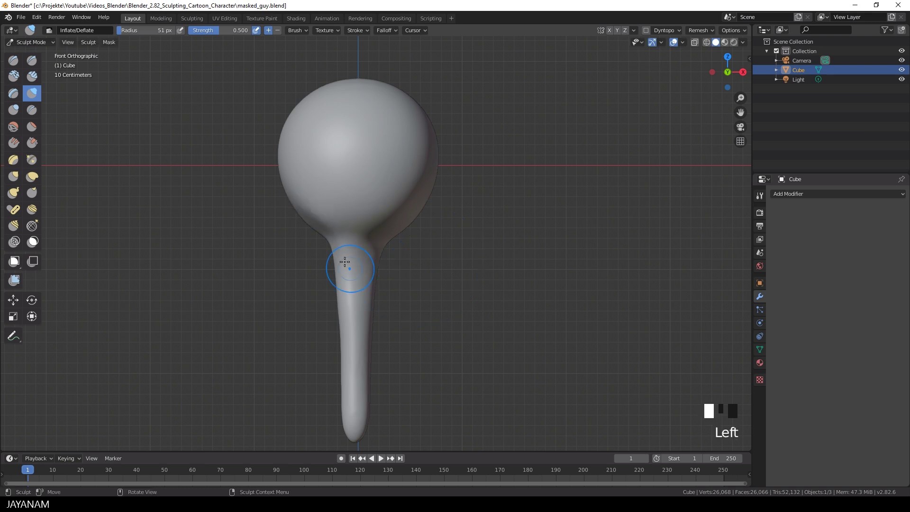
pyautogui.moveTo(403, 266); pyautogui.dragTo(346, 255, button='middle')
pyautogui.scroll(-3, 346, 254)
pyautogui.scroll(2, 348, 254)
pyautogui.moveTo(378, 250); pyautogui.dragTo(370, 230)
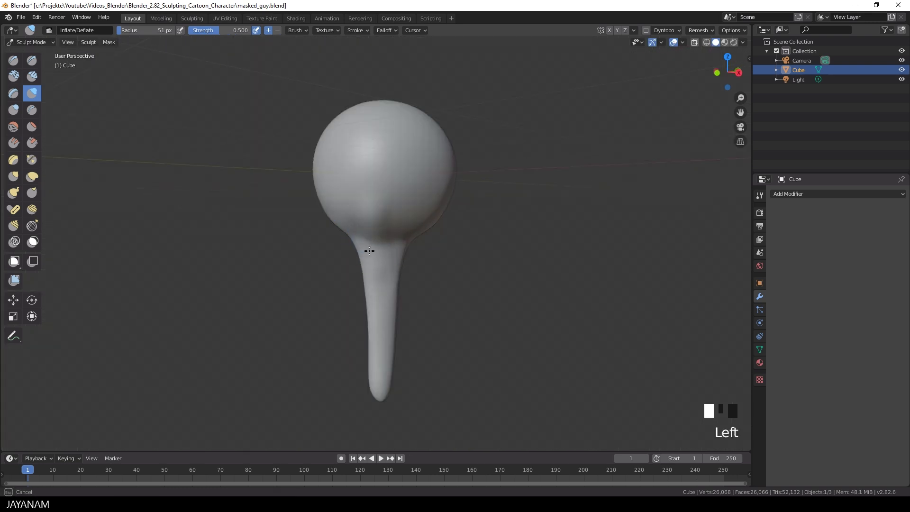
# Step: Deflate dents into the middle of the stem and the back of the neck joint, and inflate a ridge beside them
pyautogui.moveTo(388, 274); pyautogui.dragTo(418, 259, button='middle')
pyautogui.keyDown('ctrl'); pyautogui.moveTo(402, 306); pyautogui.dragTo(401, 327); pyautogui.keyUp('ctrl')
pyautogui.moveTo(413, 334); pyautogui.dragTo(368, 341, button='middle')
pyautogui.scroll(2, 368, 342)
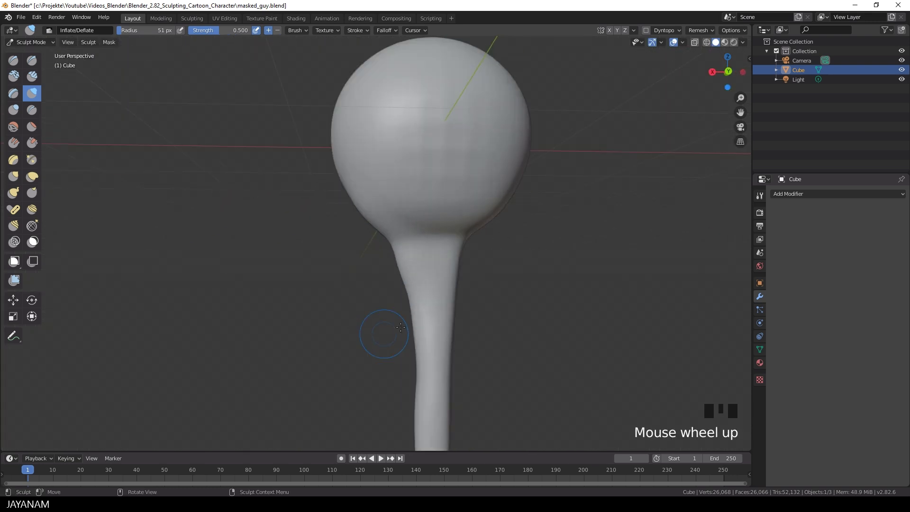
pyautogui.keyDown('ctrl'); pyautogui.moveTo(437, 250); pyautogui.dragTo(441, 214); pyautogui.keyUp('ctrl')
pyautogui.moveTo(598, 215); pyautogui.dragTo(505, 225, button='middle')
pyautogui.keyDown('ctrl'); pyautogui.moveTo(486, 209); pyautogui.dragTo(516, 295); pyautogui.keyUp('ctrl')
pyautogui.moveTo(551, 199); pyautogui.dragTo(527, 275)
# Step: Deflate further grooves around the sides of the head-to-stem joint
pyautogui.scroll(-4, 507, 265)
pyautogui.moveTo(503, 265); pyautogui.dragTo(414, 255, button='middle')
pyautogui.scroll(4, 413, 255)
pyautogui.moveTo(559, 268)
pyautogui.keyDown('ctrl'); pyautogui.mouseDown()
pyautogui.moveTo(572, 212)
pyautogui.moveTo(578, 219)
pyautogui.mouseUp(); pyautogui.keyUp('ctrl')
pyautogui.scroll(-5, 571, 256)
pyautogui.moveTo(564, 270); pyautogui.dragTo(494, 272, button='middle')
pyautogui.scroll(2, 494, 271)
pyautogui.keyDown('ctrl'); pyautogui.moveTo(502, 237); pyautogui.dragTo(510, 259); pyautogui.keyUp('ctrl')
pyautogui.moveTo(564, 332); pyautogui.dragTo(539, 350, button='middle')
pyautogui.scroll(3, 547, 353)
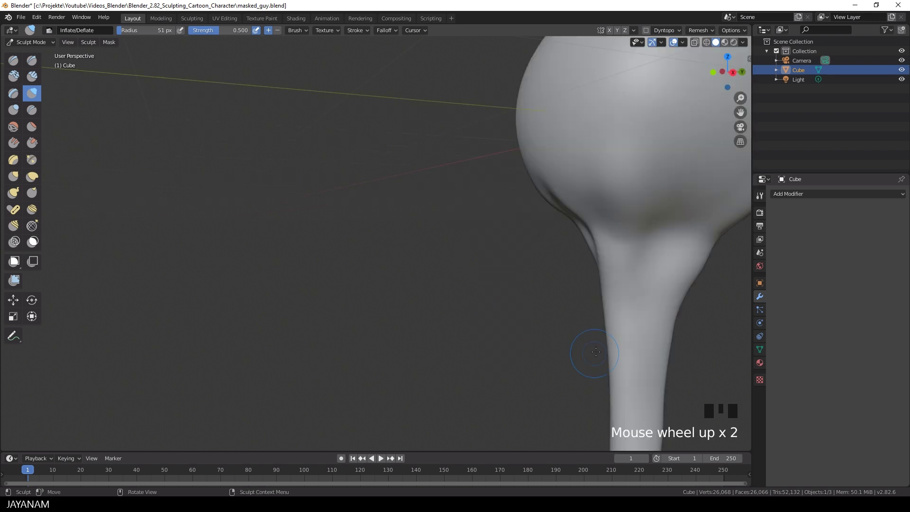
pyautogui.keyDown('ctrl'); pyautogui.moveTo(665, 273); pyautogui.dragTo(660, 256); pyautogui.keyUp('ctrl')
# Step: Deepen the neck folds with deflating strokes, set the Inflate/Deflate strength to 0.833, and smooth the head's underside
pyautogui.scroll(-5, 640, 270)
pyautogui.moveTo(593, 279); pyautogui.dragTo(522, 278, button='middle')
pyautogui.scroll(2, 526, 278)
pyautogui.keyDown('ctrl'); pyautogui.moveTo(599, 209); pyautogui.dragTo(586, 241); pyautogui.keyUp('ctrl')
pyautogui.moveTo(635, 266); pyautogui.dragTo(571, 259, button='middle')
pyautogui.moveTo(612, 199)
pyautogui.keyDown('shift'); pyautogui.mouseDown()
pyautogui.moveTo(627, 171)
pyautogui.moveTo(637, 209)
pyautogui.mouseUp(); pyautogui.keyUp('shift')
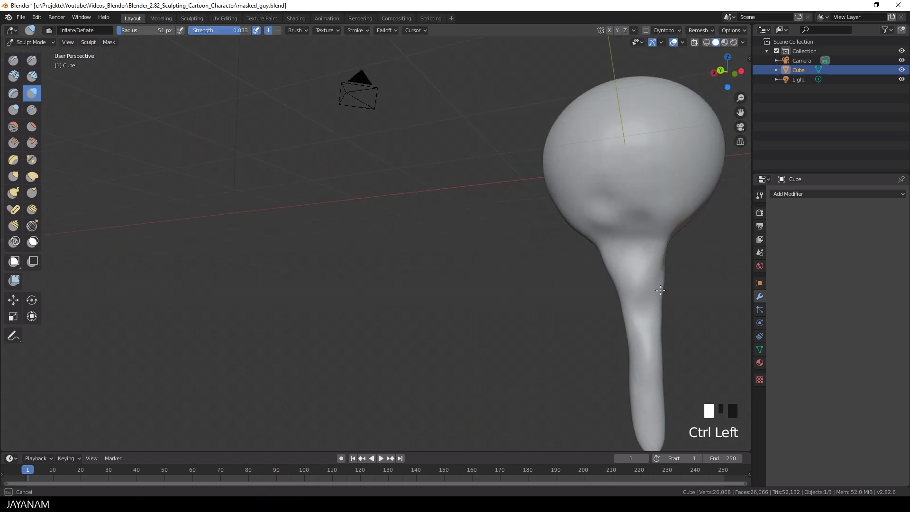
# Step: Deflate more folds under the head and thin the stem's lower tip at 0.833 strength
pyautogui.moveTo(665, 286); pyautogui.dragTo(631, 279, button='middle')
pyautogui.keyDown('shift'); pyautogui.moveTo(630, 280); pyautogui.dragTo(569, 253, button='middle'); pyautogui.keyUp('shift')
pyautogui.keyDown('ctrl'); pyautogui.moveTo(577, 208); pyautogui.dragTo(598, 178); pyautogui.keyUp('ctrl')
pyautogui.scroll(-2, 645, 232)
pyautogui.moveTo(679, 246); pyautogui.dragTo(612, 250, button='middle')
pyautogui.scroll(3, 613, 248)
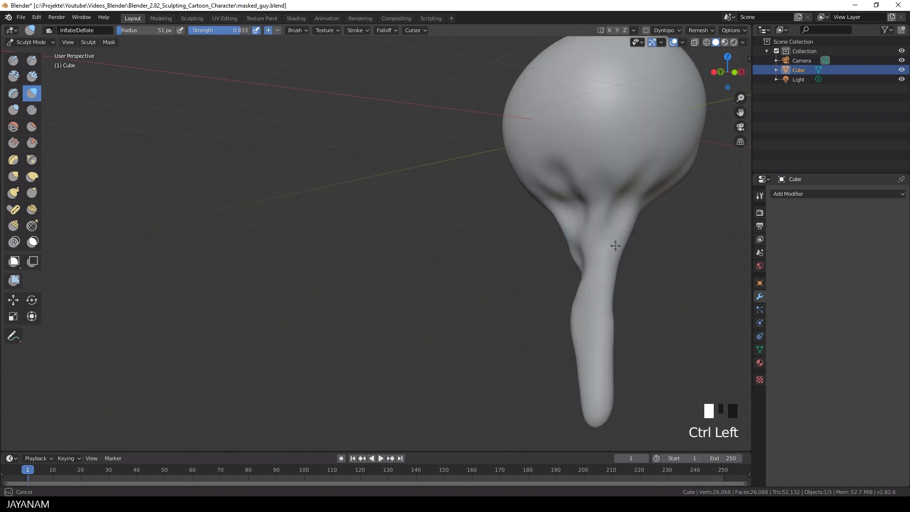
pyautogui.moveTo(667, 372); pyautogui.dragTo(605, 365, button='middle')
pyautogui.keyDown('ctrl'); pyautogui.moveTo(603, 417); pyautogui.dragTo(608, 427); pyautogui.keyUp('ctrl')
pyautogui.keyDown('ctrl'); pyautogui.moveTo(611, 376); pyautogui.dragTo(608, 294); pyautogui.keyUp('ctrl')
# Step: Inflate a ridge under the head, carve a groove beside it, and smooth the transition
pyautogui.scroll(-2, 659, 242)
pyautogui.moveTo(659, 242); pyautogui.dragTo(548, 249, button='middle')
pyautogui.scroll(2, 548, 249)
pyautogui.moveTo(617, 232); pyautogui.dragTo(609, 184)
pyautogui.keyDown('ctrl'); pyautogui.moveTo(633, 245); pyautogui.dragTo(632, 223); pyautogui.keyUp('ctrl')
pyautogui.moveTo(721, 265); pyautogui.dragTo(664, 240, button='middle')
pyautogui.keyDown('shift'); pyautogui.moveTo(662, 185); pyautogui.dragTo(667, 172); pyautogui.keyUp('shift')
# Step: Deflate a hollow in the middle of the stem and inflate a vertical ridge below the head
pyautogui.moveTo(676, 185)
pyautogui.mouseDown(button='middle')
pyautogui.moveTo(688, 215)
pyautogui.moveTo(420, 239)
pyautogui.mouseUp(button='middle')
pyautogui.moveTo(419, 240); pyautogui.dragTo(445, 239, button='middle')
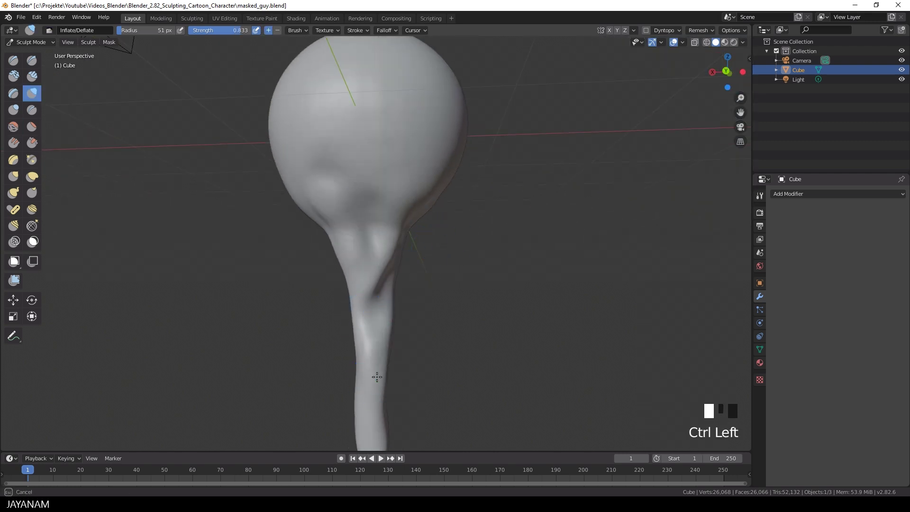
pyautogui.keyDown('ctrl'); pyautogui.moveTo(382, 354); pyautogui.dragTo(383, 348); pyautogui.keyUp('ctrl')
pyautogui.moveTo(383, 349); pyautogui.dragTo(461, 203, button='middle')
pyautogui.moveTo(403, 204); pyautogui.dragTo(455, 204, button='middle')
pyautogui.moveTo(463, 218); pyautogui.dragTo(467, 305)
pyautogui.scroll(-4, 467, 284)
pyautogui.moveTo(467, 284); pyautogui.dragTo(441, 246, button='middle')
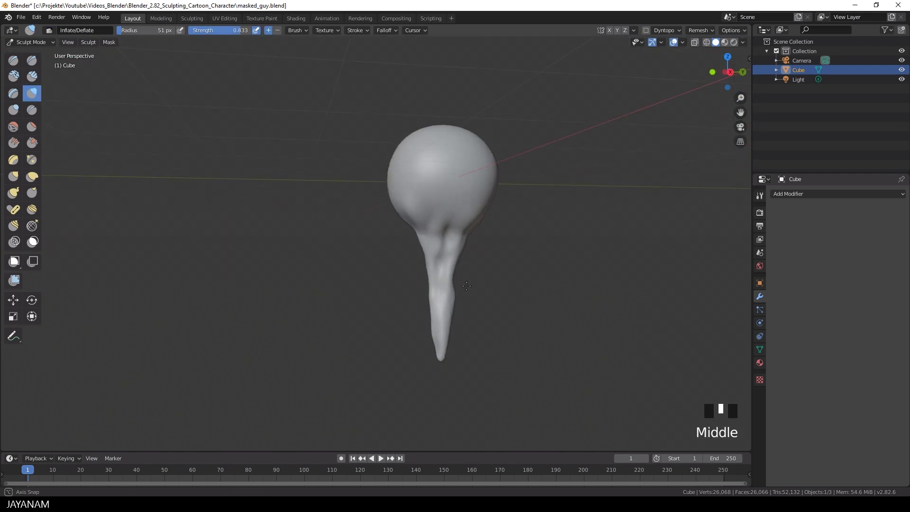
# Step: Enlarge the Grab brush and pull the folds at the neck and upper stem sideways to widen their silhouette
pyautogui.press('g')
pyautogui.press('f')
pyautogui.click(464, 226)
pyautogui.press('KP_1')
pyautogui.scroll(4, 452, 254)
pyautogui.moveTo(488, 253); pyautogui.dragTo(519, 257)
pyautogui.moveTo(519, 256); pyautogui.dragTo(502, 265, button='middle')
pyautogui.scroll(3, 512, 261)
pyautogui.moveTo(526, 249); pyautogui.dragTo(544, 245)
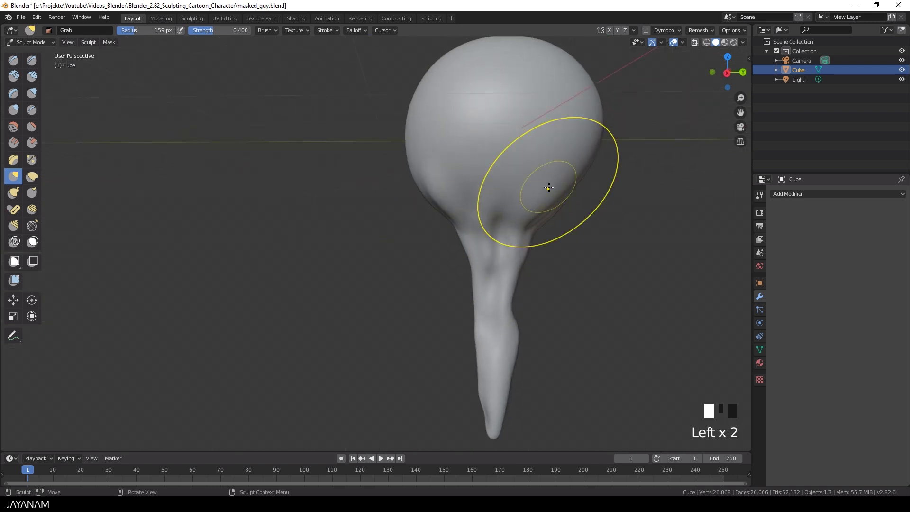
# Step: Grab the stem from another side and shift its contour near the tip and below the head
pyautogui.moveTo(545, 245); pyautogui.dragTo(455, 285, button='middle')
pyautogui.scroll(5, 448, 318)
pyautogui.moveTo(600, 399); pyautogui.dragTo(606, 398)
pyautogui.scroll(-3, 481, 363)
pyautogui.moveTo(536, 214)
pyautogui.mouseDown()
pyautogui.moveTo(547, 198)
pyautogui.moveTo(500, 204)
pyautogui.mouseUp()
pyautogui.scroll(-3, 529, 204)
# Step: Turn off X symmetry and nudge the head and stem with Grab strokes in front view for an asymmetrical shape
pyautogui.press('f')
pyautogui.click(584, 204)
pyautogui.moveTo(479, 205); pyautogui.dragTo(524, 207, button='middle')
pyautogui.press('KP_1')
pyautogui.scroll(4, 436, 150)
pyautogui.click(610, 31)
pyautogui.moveTo(526, 207); pyautogui.dragTo(521, 204)
pyautogui.moveTo(479, 260); pyautogui.dragTo(479, 252)
pyautogui.moveTo(480, 133); pyautogui.dragTo(480, 140)
# Step: Carve creases into the upper stem with deflating strokes using an Inflate/Deflate radius of 22 px
pyautogui.scroll(3, 427, 375)
pyautogui.press('i')
pyautogui.press('f')
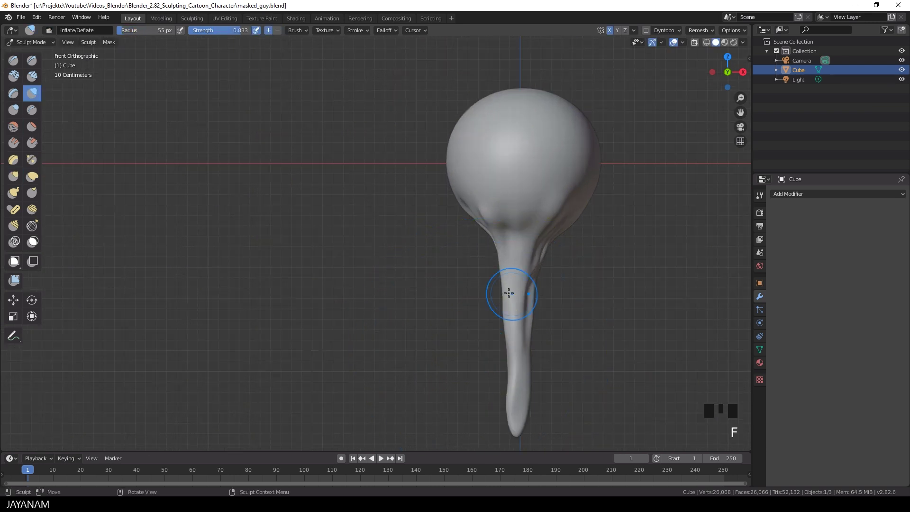
pyautogui.scroll(-7, 528, 246)
pyautogui.moveTo(526, 248); pyautogui.dragTo(441, 251, button='middle')
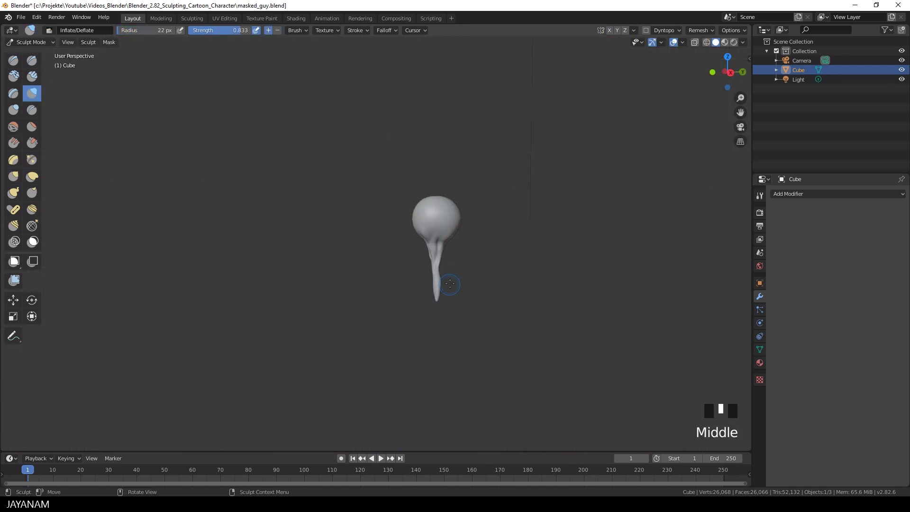
pyautogui.scroll(9, 380, 257)
pyautogui.keyDown('ctrl'); pyautogui.moveTo(337, 237); pyautogui.dragTo(332, 259); pyautogui.keyUp('ctrl')
pyautogui.moveTo(332, 258); pyautogui.dragTo(327, 265, button='middle')
pyautogui.scroll(-4, 321, 269)
pyautogui.keyDown('ctrl'); pyautogui.moveTo(324, 266); pyautogui.dragTo(330, 291); pyautogui.keyUp('ctrl')
pyautogui.scroll(-3, 330, 292)
# Step: Deflate further creases around the neck and down the other side of the stem
pyautogui.moveTo(330, 292); pyautogui.dragTo(378, 287, button='middle')
pyautogui.scroll(6, 378, 286)
pyautogui.press('f')
pyautogui.keyDown('ctrl'); pyautogui.moveTo(365, 256); pyautogui.dragTo(378, 221); pyautogui.keyUp('ctrl')
pyautogui.scroll(-4, 369, 285)
pyautogui.moveTo(332, 294); pyautogui.dragTo(378, 307, button='middle')
pyautogui.scroll(4, 379, 306)
pyautogui.keyDown('ctrl'); pyautogui.moveTo(389, 303); pyautogui.dragTo(385, 327); pyautogui.keyUp('ctrl')
pyautogui.scroll(-6, 385, 327)
pyautogui.moveTo(385, 327)
pyautogui.mouseDown(button='middle')
pyautogui.moveTo(417, 308)
pyautogui.moveTo(376, 277)
pyautogui.moveTo(408, 273)
pyautogui.mouseUp(button='middle')
pyautogui.scroll(4, 413, 300)
# Step: Bend the stem sideways with two Grab strokes from different side angles
pyautogui.press('g')
pyautogui.press('f')
pyautogui.scroll(-5, 441, 295)
pyautogui.scroll(5, 417, 271)
pyautogui.moveTo(441, 265); pyautogui.dragTo(478, 263)
pyautogui.moveTo(478, 262); pyautogui.dragTo(427, 280, button='middle')
pyautogui.moveTo(403, 294)
pyautogui.mouseDown()
pyautogui.moveTo(386, 286)
pyautogui.moveTo(375, 303)
pyautogui.moveTo(448, 290)
pyautogui.mouseUp()
# Step: Pull the neck and stem contour slightly sideways with Grab strokes in front view
pyautogui.press('ctrl+KP_1')
pyautogui.scroll(-10, 448, 290)
pyautogui.press('KP_1')
pyautogui.scroll(6, 392, 261)
pyautogui.moveTo(393, 260); pyautogui.dragTo(408, 265)
pyautogui.moveTo(458, 279); pyautogui.dragTo(474, 287)
# Step: Smooth the neck area and deflate creases under the head with the Inflate/Deflate brush at 120 px
pyautogui.scroll(6, 474, 289)
pyautogui.moveTo(462, 318)
pyautogui.keyDown('shift'); pyautogui.mouseDown()
pyautogui.moveTo(467, 301)
pyautogui.moveTo(505, 313)
pyautogui.mouseUp(); pyautogui.keyUp('shift')
pyautogui.press('i')
pyautogui.scroll(1, 445, 300)
pyautogui.keyDown('ctrl'); pyautogui.moveTo(505, 308); pyautogui.dragTo(514, 320); pyautogui.keyUp('ctrl')
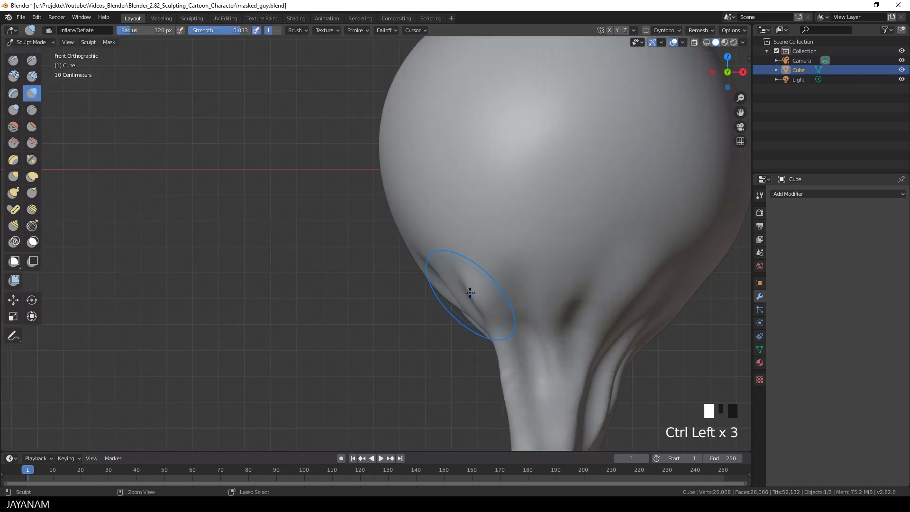
# Step: Inflate a fold on the front of the neck at 74 px radius and remesh the model
pyautogui.scroll(-2, 516, 332)
pyautogui.press('f')
pyautogui.click(482, 344)
pyautogui.moveTo(477, 344); pyautogui.dragTo(494, 360)
pyautogui.click(699, 31)
pyautogui.click(699, 111)
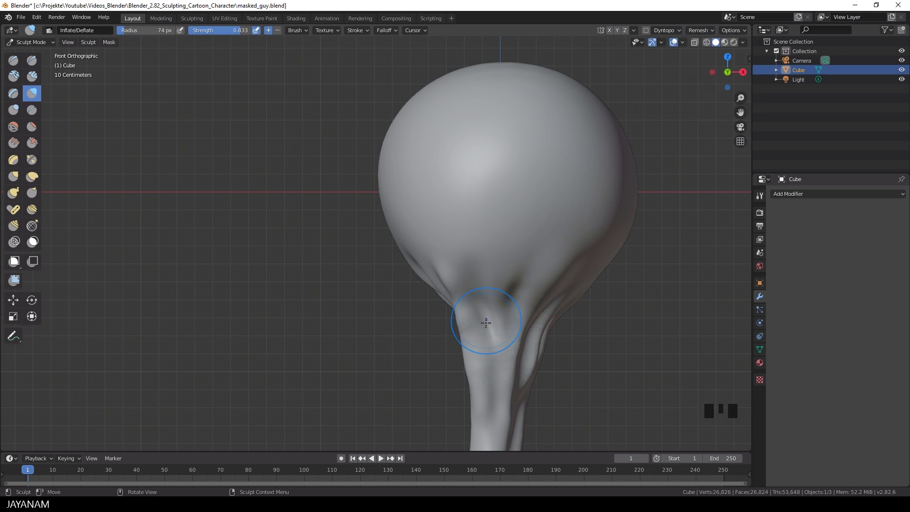
# Step: Deflate a short crease beside the neck under the head
pyautogui.moveTo(500, 313)
pyautogui.mouseDown(button='middle')
pyautogui.moveTo(427, 328)
pyautogui.moveTo(493, 318)
pyautogui.mouseUp(button='middle')
pyautogui.scroll(-7, 456, 328)
pyautogui.scroll(7, 493, 317)
pyautogui.keyDown('ctrl'); pyautogui.moveTo(638, 292); pyautogui.dragTo(626, 310); pyautogui.keyUp('ctrl')
# Step: Examine the neck folds and stem from several sides and from the front
pyautogui.scroll(-9, 569, 317)
pyautogui.moveTo(569, 318); pyautogui.dragTo(459, 318, button='middle')
pyautogui.scroll(2, 459, 318)
pyautogui.scroll(6, 459, 319)
pyautogui.moveTo(522, 313); pyautogui.dragTo(441, 305, button='middle')
pyautogui.scroll(-6, 474, 304)
pyautogui.moveTo(502, 303); pyautogui.dragTo(450, 298, button='middle')
pyautogui.scroll(8, 484, 289)
pyautogui.scroll(3, 531, 268)
pyautogui.press('f')
pyautogui.scroll(-6, 407, 308)
pyautogui.press('KP_5')
pyautogui.press('KP_1')
# Step: Remesh the model with a finer voxel size and smooth the front folds of the neck
pyautogui.click(712, 30)
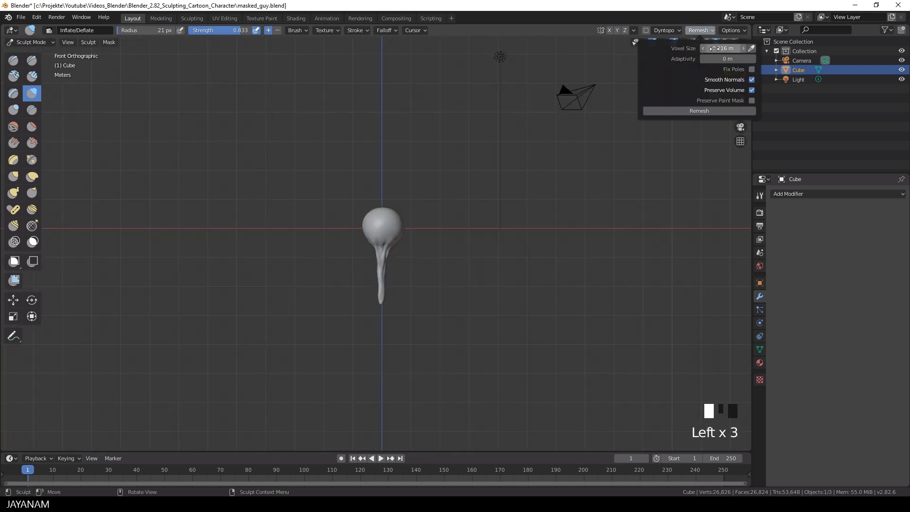
pyautogui.scroll(8, 380, 244)
pyautogui.press('f')
pyautogui.click(462, 252)
pyautogui.moveTo(380, 259)
pyautogui.keyDown('shift'); pyautogui.mouseDown()
pyautogui.moveTo(386, 254)
pyautogui.moveTo(429, 341)
pyautogui.mouseUp(); pyautogui.keyUp('shift')
pyautogui.press('f')
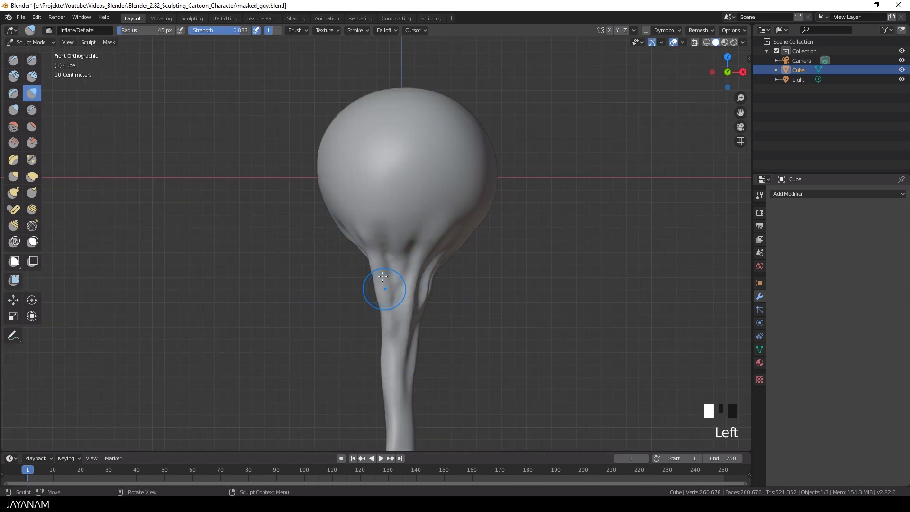
# Step: Deflate a long crease running down from the head's underside into the stem
pyautogui.moveTo(380, 228)
pyautogui.mouseDown(button='middle')
pyautogui.moveTo(402, 285)
pyautogui.moveTo(455, 280)
pyautogui.mouseUp(button='middle')
pyautogui.scroll(-4, 402, 285)
pyautogui.scroll(8, 468, 274)
pyautogui.scroll(-6, 448, 285)
pyautogui.keyDown('ctrl'); pyautogui.moveTo(434, 244); pyautogui.dragTo(447, 310); pyautogui.keyUp('ctrl')
pyautogui.moveTo(447, 311)
pyautogui.mouseDown(button='middle')
pyautogui.moveTo(438, 296)
pyautogui.moveTo(483, 299)
pyautogui.mouseUp(button='middle')
# Step: Deflate another crease along the stem and smooth the fold edges under the head at 45 px radius
pyautogui.scroll(-1, 438, 296)
pyautogui.moveTo(510, 309)
pyautogui.keyDown('ctrl'); pyautogui.mouseDown()
pyautogui.moveTo(489, 345)
pyautogui.moveTo(493, 399)
pyautogui.mouseUp(); pyautogui.keyUp('ctrl')
pyautogui.scroll(-8, 455, 332)
pyautogui.moveTo(455, 327); pyautogui.dragTo(421, 321, button='middle')
pyautogui.scroll(8, 421, 321)
pyautogui.keyDown('shift'); pyautogui.moveTo(533, 253); pyautogui.dragTo(538, 203); pyautogui.keyUp('shift')
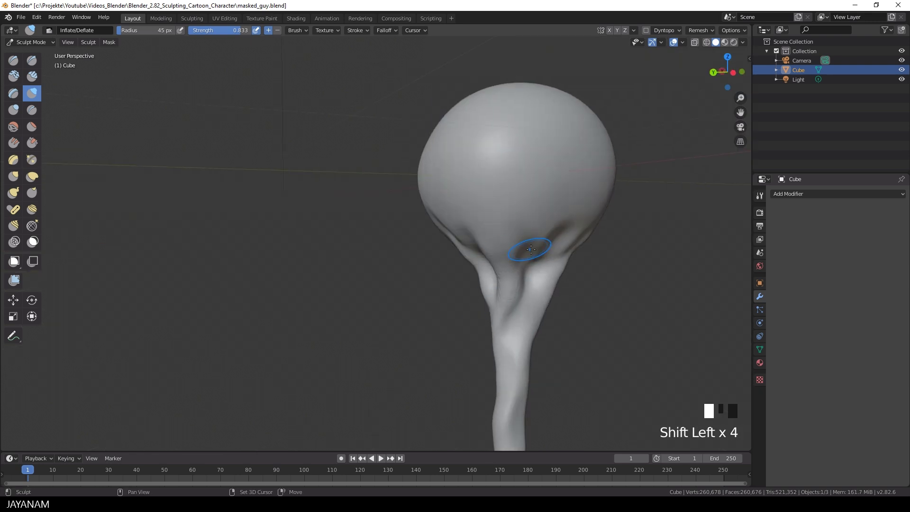
# Step: Adjust the contour of the head and neck with short Grab strokes
pyautogui.moveTo(556, 286); pyautogui.dragTo(488, 251, button='middle')
pyautogui.press('g')
pyautogui.scroll(-2, 486, 165)
pyautogui.moveTo(486, 164)
pyautogui.mouseDown(button='middle')
pyautogui.moveTo(412, 199)
pyautogui.moveTo(517, 258)
pyautogui.moveTo(464, 251)
pyautogui.mouseUp(button='middle')
pyautogui.press('KP_1')
pyautogui.press('KP_5')
pyautogui.moveTo(465, 252); pyautogui.dragTo(453, 255)
pyautogui.scroll(2, 454, 255)
pyautogui.moveTo(506, 208); pyautogui.dragTo(498, 199)
# Step: Nudge the side and crown of the head with Grab strokes in front view
pyautogui.press('KP_1')
pyautogui.scroll(8, 488, 234)
pyautogui.keyDown('shift'); pyautogui.moveTo(519, 226); pyautogui.dragTo(341, 262, button='middle'); pyautogui.keyUp('shift')
pyautogui.moveTo(273, 221); pyautogui.dragTo(268, 218)
pyautogui.moveTo(337, 166)
pyautogui.mouseDown()
pyautogui.moveTo(342, 158)
pyautogui.moveTo(349, 179)
pyautogui.mouseUp()
pyautogui.scroll(2, 295, 281)
pyautogui.scroll(-2, 298, 272)
# Step: Refine the head's outline with short Grab strokes at the neck, side and crown
pyautogui.press('m')
pyautogui.press('f')
pyautogui.click(184, 219)
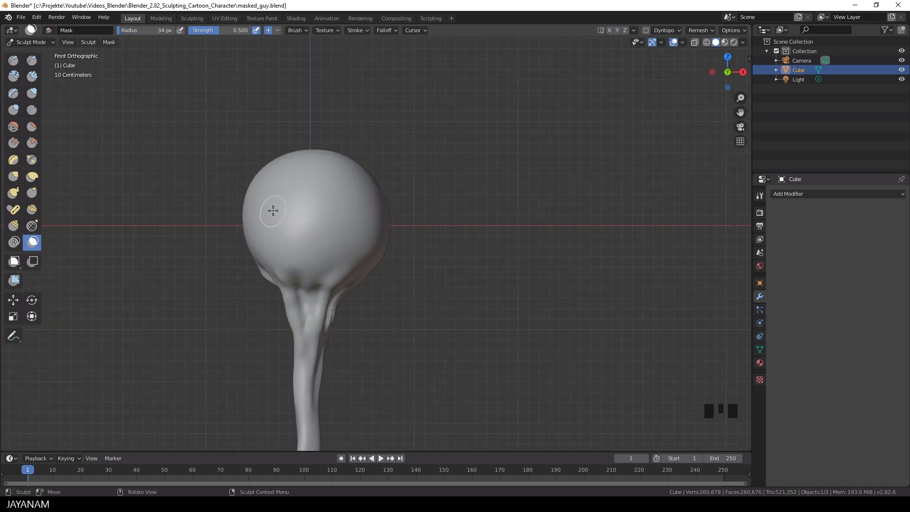
pyautogui.moveTo(291, 285); pyautogui.dragTo(295, 280)
pyautogui.moveTo(349, 237); pyautogui.dragTo(346, 234)
pyautogui.moveTo(360, 199); pyautogui.dragTo(357, 195)
pyautogui.moveTo(346, 162); pyautogui.dragTo(343, 158)
# Step: Set the Mask brush strength to 1.000 and start painting an eye-shaped mask on one side of the face
pyautogui.press('m')
pyautogui.press('f')
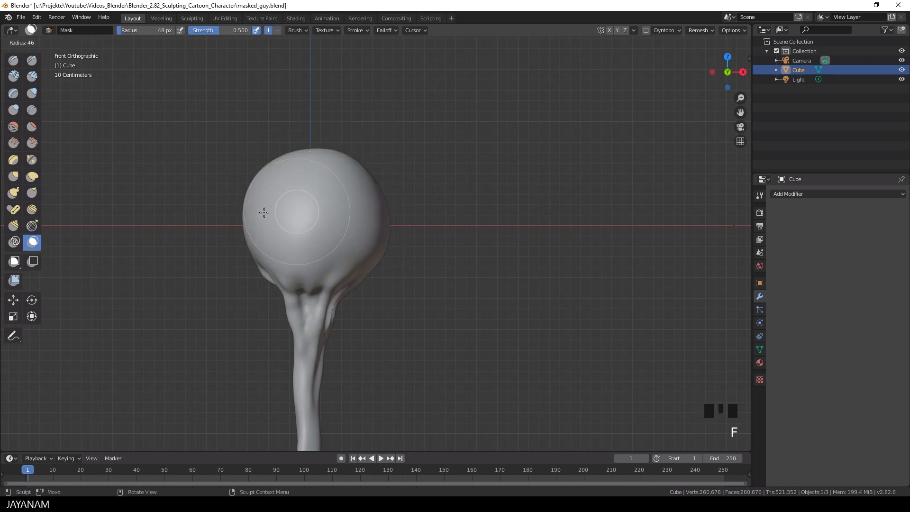
pyautogui.hotkey('shift', 'f')
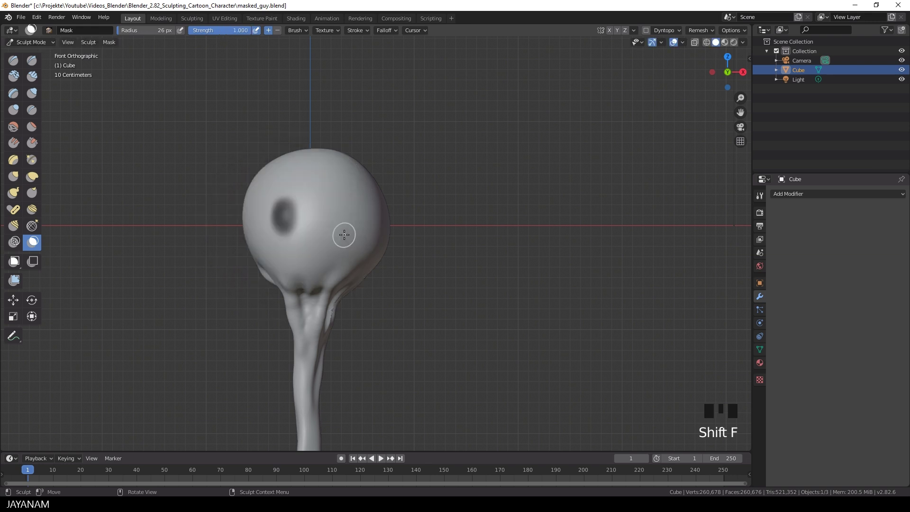
pyautogui.click(193, 178)
pyautogui.scroll(4, 193, 179)
pyautogui.moveTo(201, 135)
pyautogui.mouseDown()
pyautogui.moveTo(147, 162)
pyautogui.moveTo(194, 139)
pyautogui.moveTo(180, 190)
pyautogui.moveTo(190, 157)
pyautogui.moveTo(209, 190)
pyautogui.mouseUp()
# Step: Set the Mask brush radius to 60 px and enlarge the eye mask into a tall filled oval
pyautogui.press('f')
pyautogui.click(194, 139)
pyautogui.moveTo(285, 256)
pyautogui.mouseDown(button='middle')
pyautogui.moveTo(301, 266)
pyautogui.moveTo(213, 123)
pyautogui.mouseUp(button='middle')
pyautogui.moveTo(214, 123)
pyautogui.mouseDown()
pyautogui.moveTo(209, 237)
pyautogui.moveTo(156, 142)
pyautogui.mouseUp()
pyautogui.scroll(-1, 200, 214)
pyautogui.keyDown('shift'); pyautogui.moveTo(200, 214); pyautogui.dragTo(255, 243, button='middle'); pyautogui.keyUp('shift')
pyautogui.scroll(1, 255, 244)
pyautogui.keyDown('ctrl'); pyautogui.moveTo(219, 179); pyautogui.dragTo(220, 178); pyautogui.keyUp('ctrl')
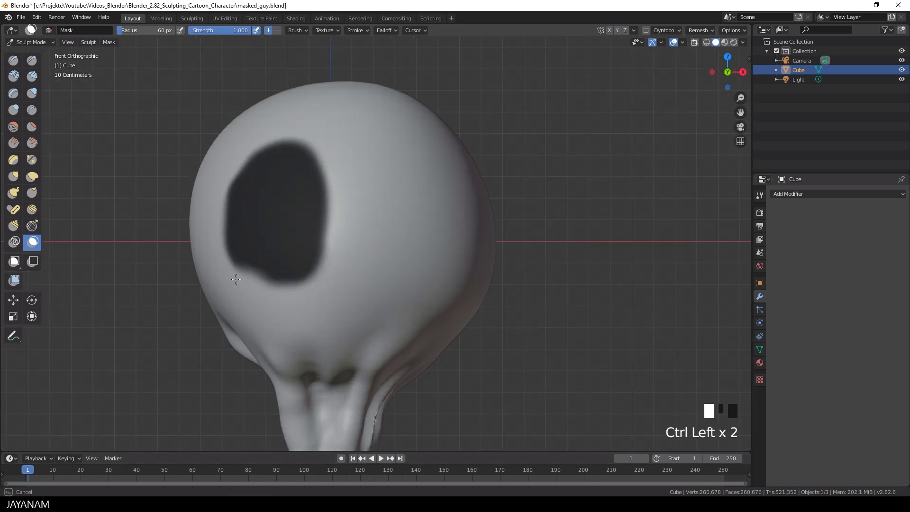
# Step: Erase the uneven lower and side edges of the eye mask and fill its outline into an even oval
pyautogui.moveTo(318, 203)
pyautogui.keyDown('ctrl'); pyautogui.mouseDown()
pyautogui.moveTo(313, 126)
pyautogui.moveTo(266, 309)
pyautogui.mouseUp(); pyautogui.keyUp('ctrl')
pyautogui.scroll(-2, 284, 252)
pyautogui.scroll(2, 285, 252)
pyautogui.moveTo(285, 252); pyautogui.dragTo(287, 265)
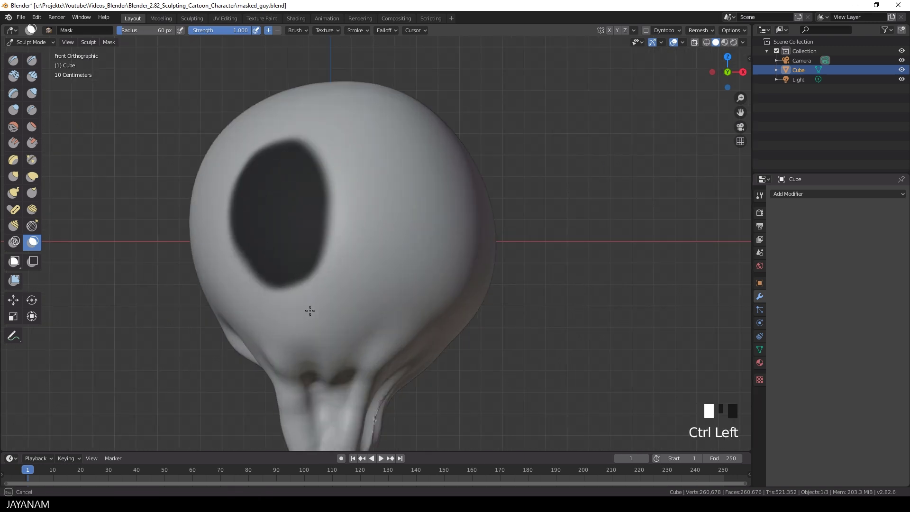
pyautogui.scroll(1, 258, 214)
pyautogui.moveTo(225, 229); pyautogui.dragTo(226, 230)
# Step: Trim the upper edge of the eye mask and invert the mask twice to check its shape
pyautogui.scroll(-3, 456, 309)
pyautogui.scroll(3, 455, 309)
pyautogui.keyDown('ctrl'); pyautogui.moveTo(286, 101); pyautogui.dragTo(286, 101); pyautogui.keyUp('ctrl')
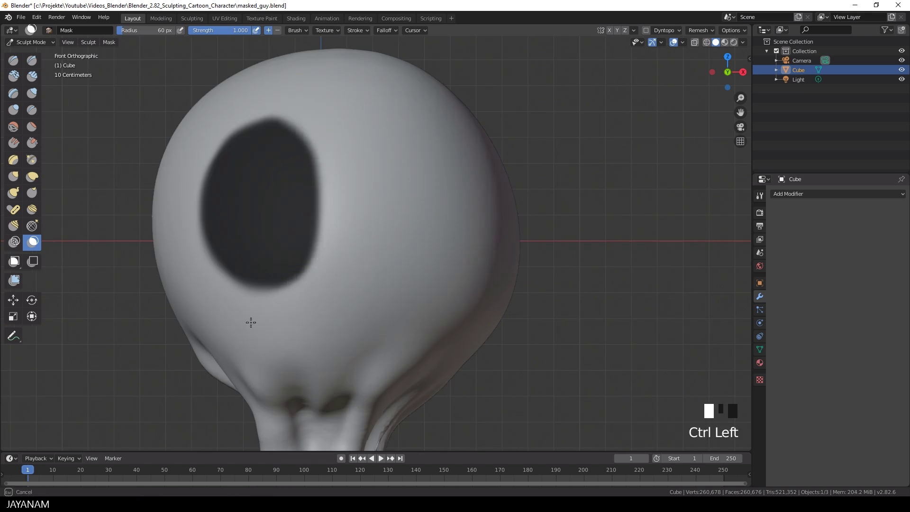
pyautogui.scroll(-4, 386, 162)
pyautogui.hotkey('ctrl', 'i')
pyautogui.hotkey('ctrl', 'i')
pyautogui.scroll(4, 200, 133)
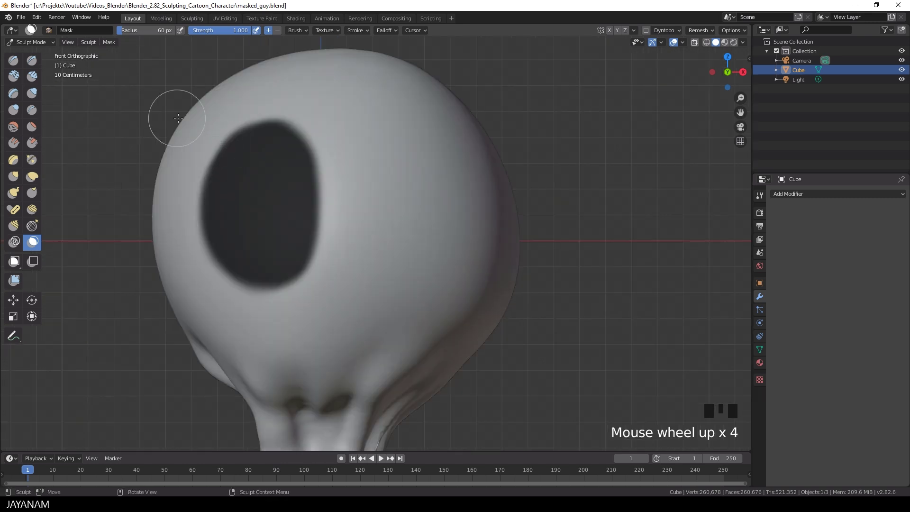
# Step: Trim the outer edge of the eye mask, fill its remaining gaps and invert the mask so only the oval is editable
pyautogui.keyDown('ctrl'); pyautogui.moveTo(195, 196); pyautogui.dragTo(216, 265); pyautogui.keyUp('ctrl')
pyautogui.moveTo(237, 215); pyautogui.dragTo(228, 237)
pyautogui.scroll(3, 232, 164)
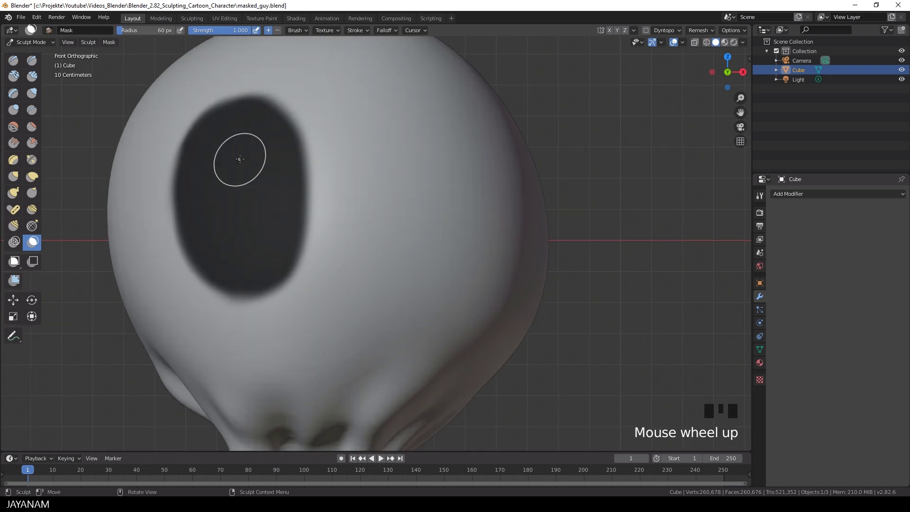
pyautogui.moveTo(151, 167); pyautogui.dragTo(152, 167)
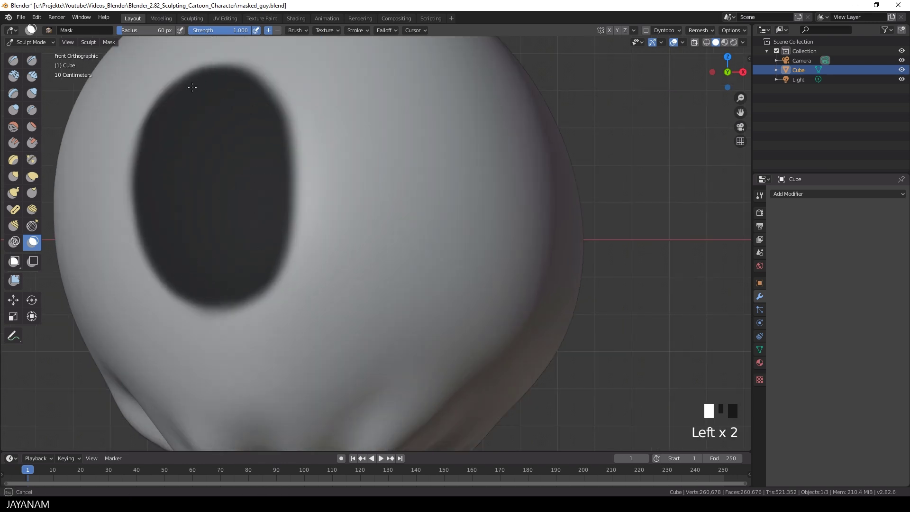
pyautogui.scroll(-6, 197, 84)
pyautogui.hotkey('ctrl', 'i')
# Step: Switch to the Move tool and set its pivot to the unmasked eye oval
pyautogui.click(13, 300)
pyautogui.scroll(-5, 332, 237)
pyautogui.click(88, 42)
pyautogui.moveTo(115, 94)
pyautogui.click(208, 104)
# Step: Push the unmasked oval back into the head to form a recessed eye socket, and clear the mask
pyautogui.moveTo(455, 214); pyautogui.dragTo(370, 223, button='middle')
pyautogui.scroll(3, 369, 223)
pyautogui.moveTo(311, 207); pyautogui.dragTo(322, 203)
pyautogui.moveTo(327, 204); pyautogui.dragTo(395, 211, button='middle')
pyautogui.moveTo(334, 219); pyautogui.dragTo(343, 215)
pyautogui.hotkey('alt', 'm')
# Step: In front view, paint a smaller oval eye mask on the other side of the face, even out its edges and invert it
pyautogui.scroll(-12, 360, 216)
pyautogui.moveTo(370, 218); pyautogui.dragTo(417, 223, button='middle')
pyautogui.press('KP_1')
pyautogui.scroll(13, 432, 224)
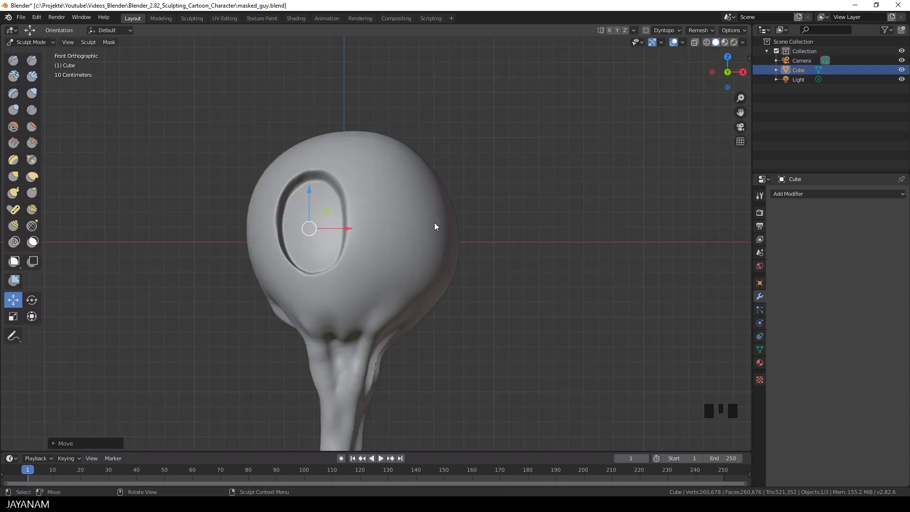
pyautogui.press('m')
pyautogui.moveTo(382, 223)
pyautogui.mouseDown()
pyautogui.moveTo(386, 214)
pyautogui.moveTo(386, 235)
pyautogui.mouseUp()
pyautogui.scroll(2, 318, 169)
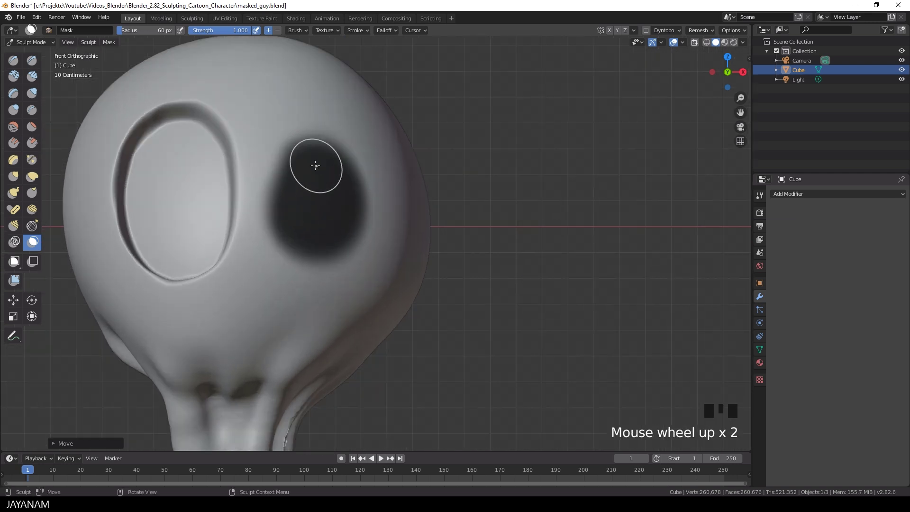
pyautogui.keyDown('ctrl'); pyautogui.moveTo(334, 274); pyautogui.dragTo(376, 218); pyautogui.keyUp('ctrl')
pyautogui.moveTo(298, 209)
pyautogui.mouseDown()
pyautogui.moveTo(296, 238)
pyautogui.moveTo(332, 237)
pyautogui.mouseUp()
pyautogui.moveTo(335, 190)
pyautogui.mouseDown()
pyautogui.moveTo(331, 171)
pyautogui.moveTo(305, 156)
pyautogui.mouseUp()
pyautogui.scroll(-6, 359, 238)
pyautogui.hotkey('ctrl', 'i')
# Step: Activate the Move tool for the second eye and set the pivot to its unmasked area
pyautogui.scroll(3, 454, 257)
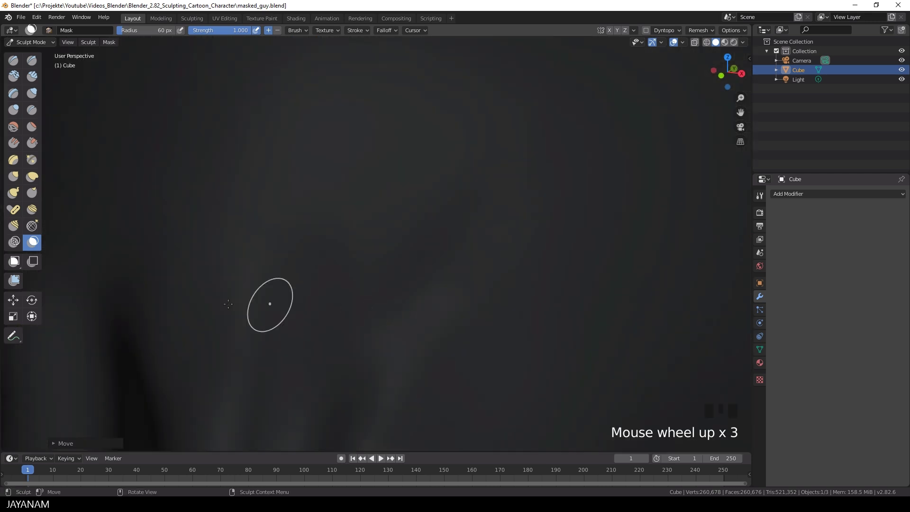
pyautogui.moveTo(455, 258); pyautogui.dragTo(363, 224, button='middle')
pyautogui.click(13, 300)
pyautogui.click(89, 42)
pyautogui.click(204, 105)
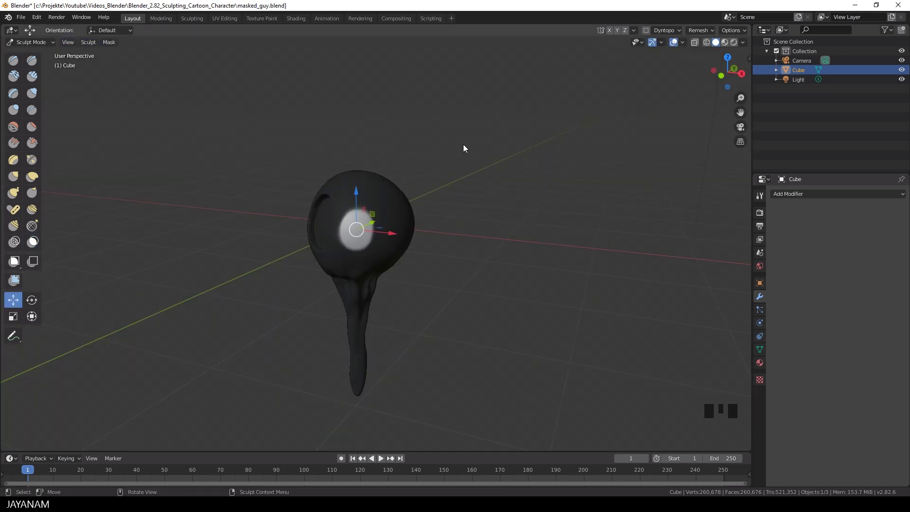
# Step: Push the second eye oval into the head to form a smaller socket, and clear the mask
pyautogui.moveTo(457, 142); pyautogui.dragTo(398, 157, button='middle')
pyautogui.scroll(5, 394, 190)
pyautogui.moveTo(374, 198); pyautogui.dragTo(382, 197)
pyautogui.scroll(-5, 392, 221)
pyautogui.moveTo(351, 204); pyautogui.dragTo(452, 174, button='middle')
pyautogui.scroll(5, 391, 221)
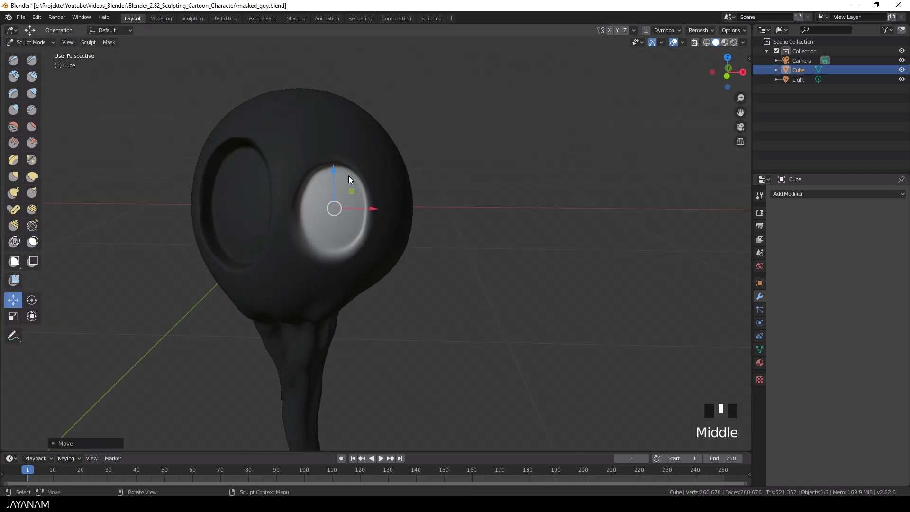
pyautogui.click(337, 171)
pyautogui.hotkey('alt', 'm')
# Step: Switch to the Grab brush with a 137 px radius and pull the face outline below the larger eye socket slightly outward
pyautogui.scroll(-4, 331, 199)
pyautogui.moveTo(331, 200)
pyautogui.mouseDown(button='middle')
pyautogui.moveTo(366, 201)
pyautogui.moveTo(338, 270)
pyautogui.moveTo(389, 246)
pyautogui.moveTo(397, 263)
pyautogui.mouseUp(button='middle')
pyautogui.scroll(2, 338, 270)
pyautogui.press('h')
pyautogui.press('Escape')
pyautogui.press('g')
pyautogui.press('f')
pyautogui.click(372, 260)
pyautogui.moveTo(334, 294); pyautogui.dragTo(325, 298)
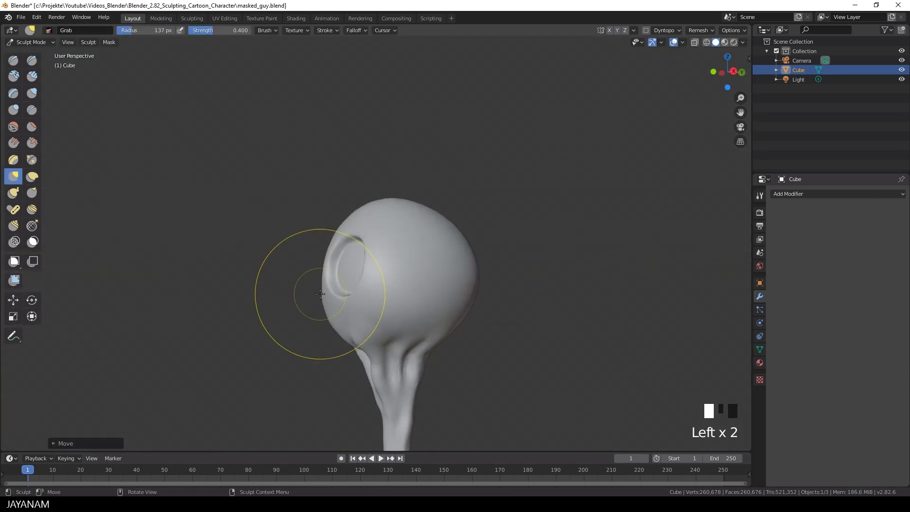
# Step: Pull the profile of the face at eye height slightly outward and upward with the Grab brush
pyautogui.moveTo(325, 299); pyautogui.dragTo(379, 313, button='middle')
pyautogui.scroll(-3, 307, 321)
pyautogui.scroll(3, 307, 321)
pyautogui.moveTo(302, 276); pyautogui.dragTo(293, 263)
pyautogui.scroll(-5, 313, 280)
pyautogui.moveTo(322, 282); pyautogui.dragTo(394, 288, button='middle')
pyautogui.press('KP_0')
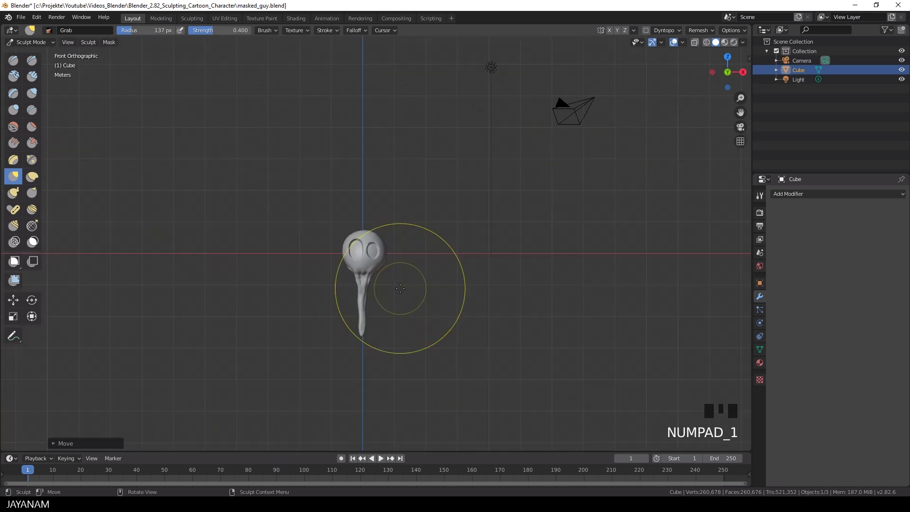
# Step: In front view, reshape the rim of the smaller eye socket into a rounder oval with the Grab brush
pyautogui.press('KP_1')
pyautogui.scroll(7, 329, 284)
pyautogui.scroll(2, 329, 284)
pyautogui.moveTo(309, 283); pyautogui.dragTo(311, 274)
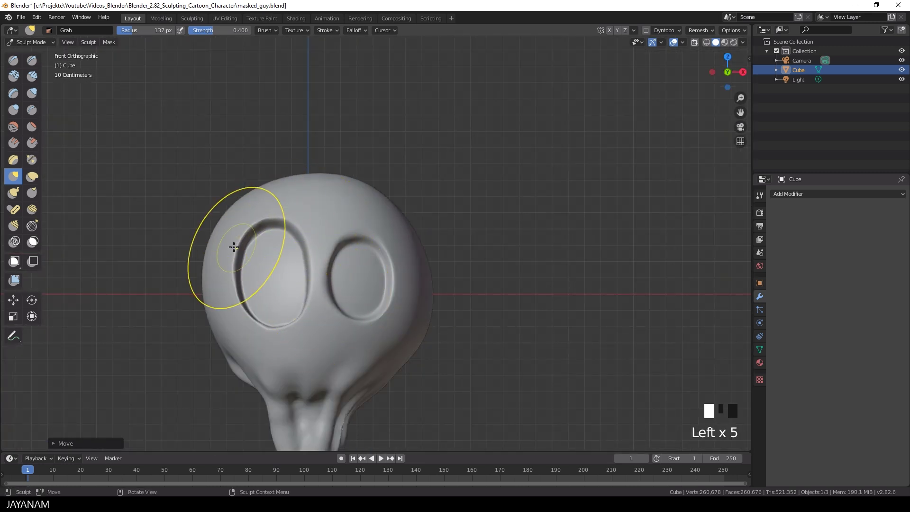
pyautogui.moveTo(339, 333)
pyautogui.mouseDown()
pyautogui.moveTo(313, 273)
pyautogui.moveTo(306, 298)
pyautogui.moveTo(327, 348)
pyautogui.mouseUp()
pyautogui.scroll(1, 300, 271)
pyautogui.scroll(1, 376, 244)
pyautogui.moveTo(357, 371); pyautogui.dragTo(393, 346)
pyautogui.moveTo(403, 316); pyautogui.dragTo(399, 310)
pyautogui.moveTo(395, 256); pyautogui.dragTo(391, 248)
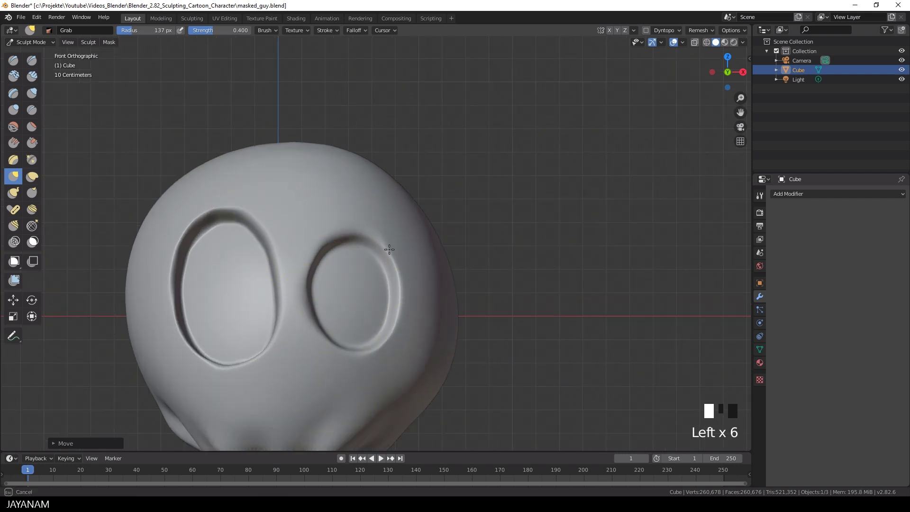
pyautogui.scroll(1, 300, 280)
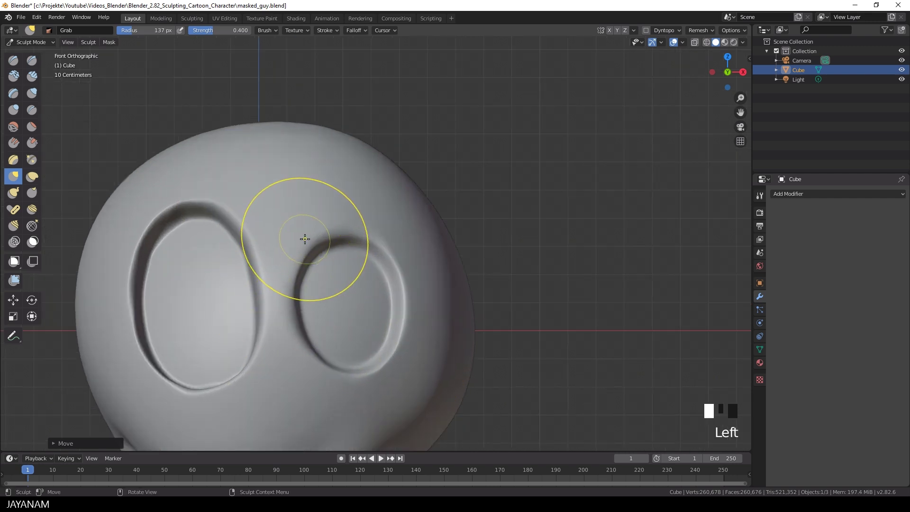
# Step: Adjust the lower, upper and outer rim of the larger eye socket with short Grab strokes
pyautogui.moveTo(186, 399); pyautogui.dragTo(223, 395)
pyautogui.moveTo(158, 380); pyautogui.dragTo(156, 382)
pyautogui.moveTo(216, 400); pyautogui.dragTo(218, 404)
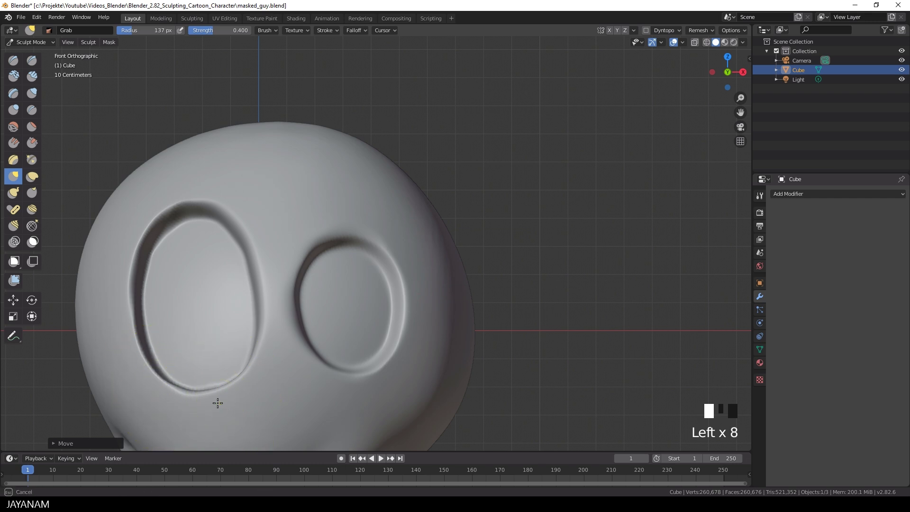
pyautogui.moveTo(258, 245); pyautogui.dragTo(251, 239)
pyautogui.moveTo(211, 188); pyautogui.dragTo(208, 184)
pyautogui.moveTo(144, 334); pyautogui.dragTo(142, 338)
# Step: Even out the inner and upper rim of the larger eye socket with the Grab brush
pyautogui.scroll(-3, 189, 361)
pyautogui.scroll(3, 251, 375)
pyautogui.click(251, 376)
pyautogui.moveTo(259, 264); pyautogui.dragTo(254, 266)
pyautogui.moveTo(247, 227); pyautogui.dragTo(242, 223)
pyautogui.moveTo(206, 195); pyautogui.dragTo(203, 192)
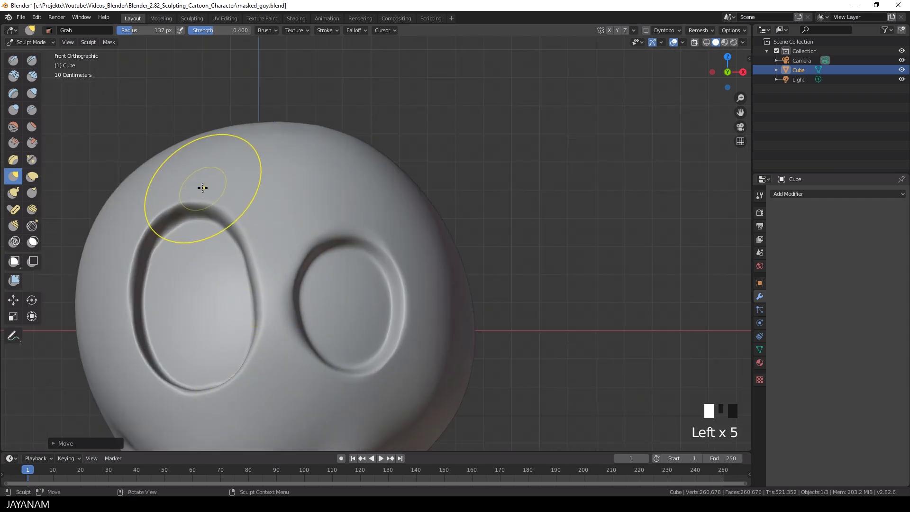
pyautogui.click(271, 271)
pyautogui.click(311, 260)
pyautogui.scroll(-8, 407, 295)
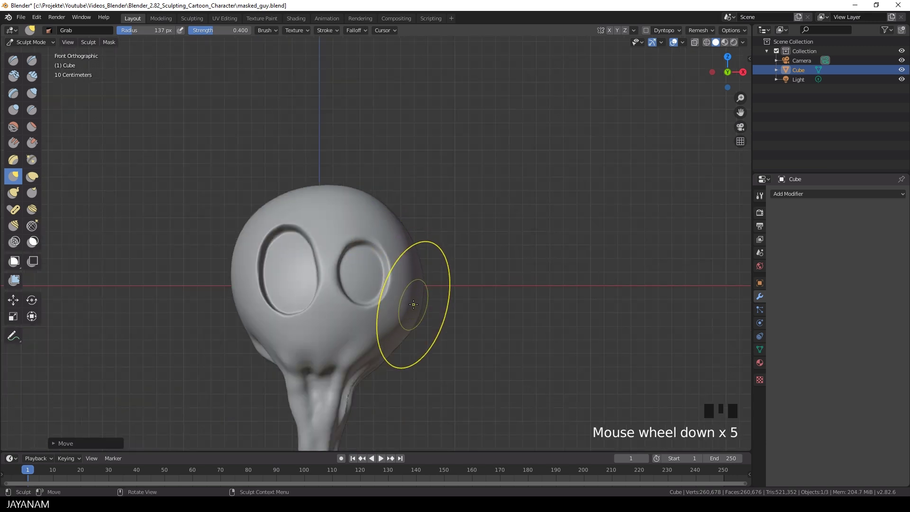
# Step: Fine-tune the lower and inner edges of the larger eye socket with small Grab strokes
pyautogui.scroll(3, 294, 311)
pyautogui.click(291, 308)
pyautogui.click(287, 311)
pyautogui.click(282, 313)
pyautogui.click(279, 315)
pyautogui.click(282, 256)
pyautogui.click(289, 215)
pyautogui.scroll(3, 332, 237)
pyautogui.click(301, 315)
pyautogui.click(270, 309)
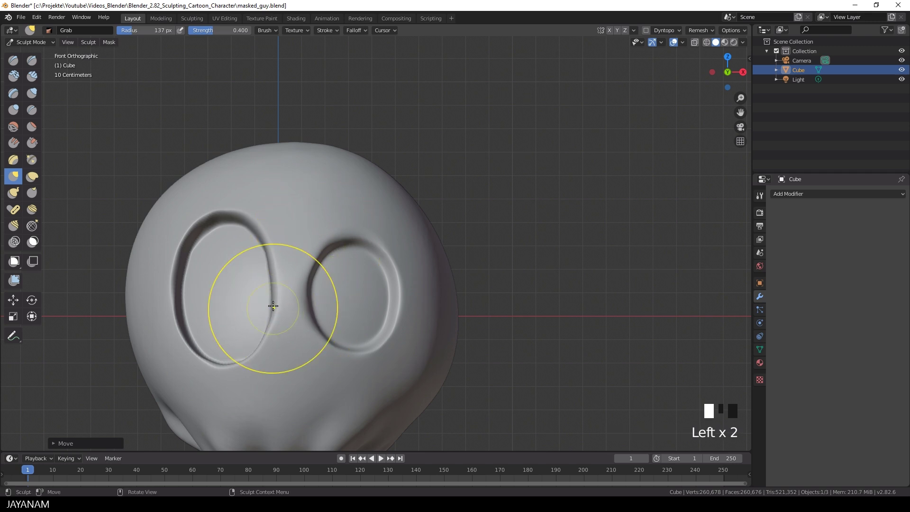
pyautogui.scroll(-1, 280, 234)
pyautogui.scroll(-3, 280, 233)
# Step: Remesh the character with a voxel size of 0.006 m
pyautogui.click(699, 30)
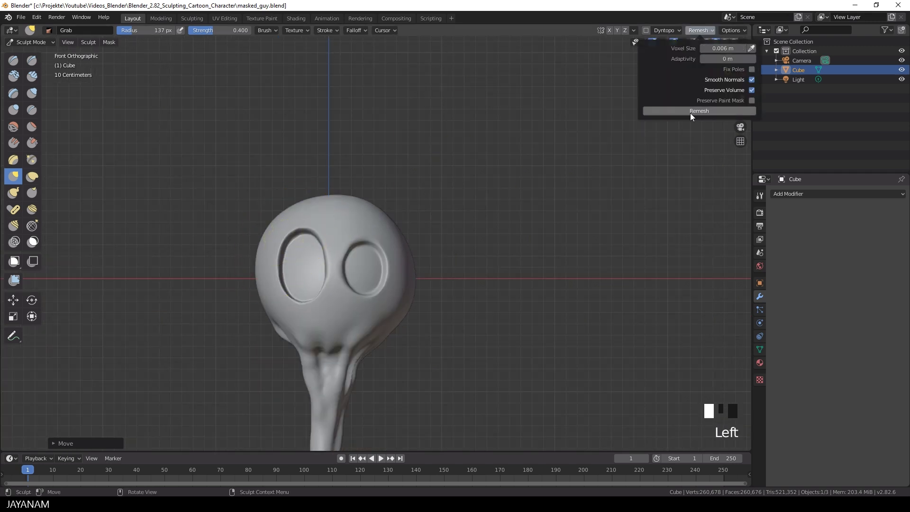
pyautogui.hotkey('ctrl', 'r')
pyautogui.scroll(3, 477, 285)
pyautogui.scroll(-3, 319, 270)
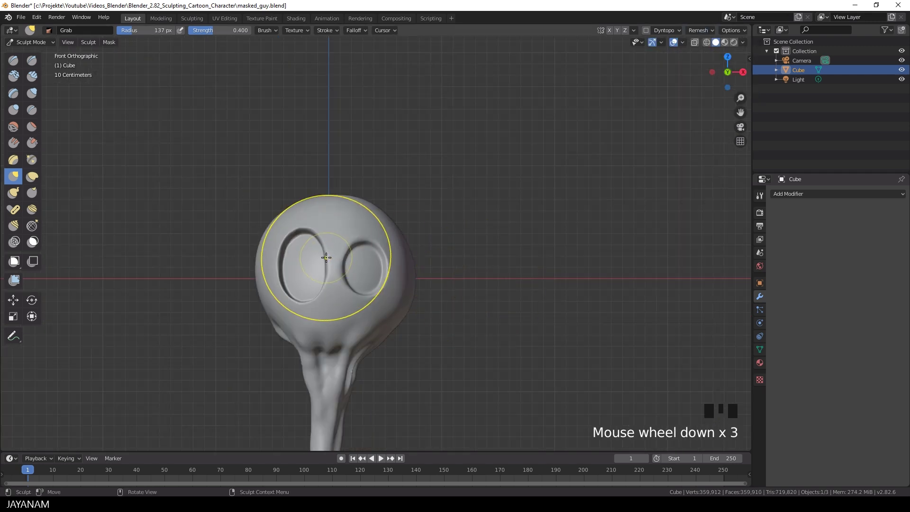
# Step: Smooth the rim of the smaller eye socket and undo the last smoothing stroke
pyautogui.scroll(7, 291, 222)
pyautogui.keyDown('shift'); pyautogui.click(332, 232); pyautogui.keyUp('shift')
pyautogui.keyDown('shift'); pyautogui.click(382, 240); pyautogui.keyUp('shift')
pyautogui.keyDown('shift'); pyautogui.click(326, 356); pyautogui.keyUp('shift')
pyautogui.scroll(-2, 325, 360)
pyautogui.hotkey('ctrl', 'z')
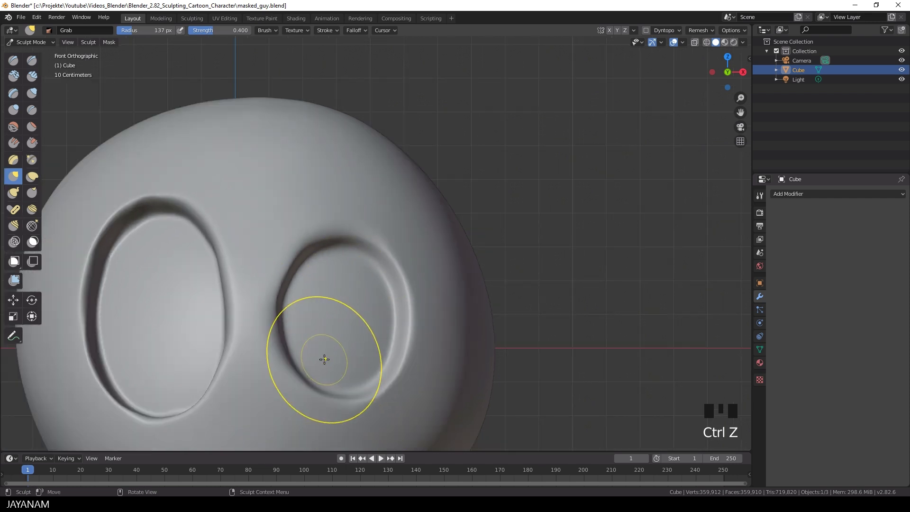
# Step: Set the remesh voxel size to 0.005 m and remesh the character
pyautogui.scroll(-5, 389, 332)
pyautogui.click(699, 30)
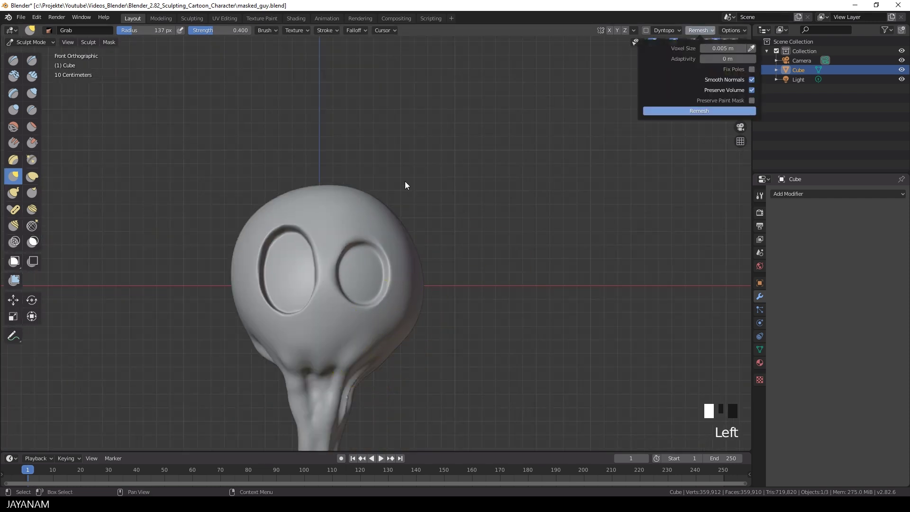
pyautogui.hotkey('ctrl', 'r')
pyautogui.scroll(-2, 306, 252)
pyautogui.scroll(4, 302, 303)
# Step: Refine the inner rim of the larger eye socket and the area between the eyes with the Grab brush
pyautogui.moveTo(289, 322); pyautogui.dragTo(288, 326)
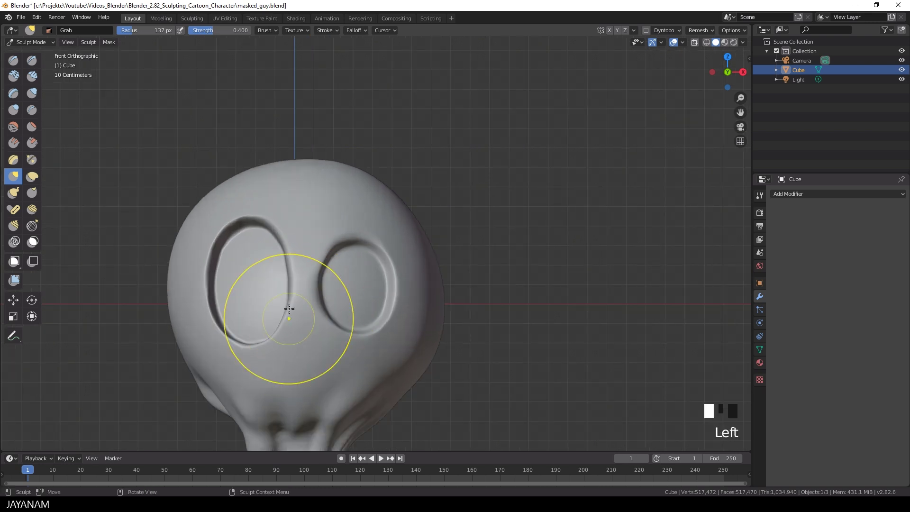
pyautogui.scroll(2, 288, 299)
pyautogui.moveTo(262, 264); pyautogui.dragTo(265, 266)
pyautogui.scroll(1, 283, 337)
pyautogui.moveTo(283, 337); pyautogui.dragTo(280, 332)
pyautogui.moveTo(268, 291); pyautogui.dragTo(274, 289)
pyautogui.moveTo(344, 222); pyautogui.dragTo(374, 219)
# Step: Switch to the Inflate/Deflate brush with an 82 px radius, inflate a neck fold below the head and deflate the crease beside it
pyautogui.scroll(-8, 299, 258)
pyautogui.scroll(3, 357, 384)
pyautogui.moveTo(358, 383); pyautogui.dragTo(385, 385, button='middle')
pyautogui.scroll(3, 386, 386)
pyautogui.press('i')
pyautogui.press('f')
pyautogui.click(320, 337)
pyautogui.scroll(2, 325, 357)
pyautogui.moveTo(326, 358)
pyautogui.keyDown('shift'); pyautogui.mouseDown(button='middle')
pyautogui.moveTo(350, 305)
pyautogui.moveTo(307, 284)
pyautogui.mouseUp(button='middle'); pyautogui.keyUp('shift')
pyautogui.press('f')
pyautogui.click(308, 317)
pyautogui.moveTo(331, 284); pyautogui.dragTo(308, 317)
pyautogui.keyDown('ctrl'); pyautogui.moveTo(319, 277); pyautogui.dragTo(330, 290); pyautogui.keyUp('ctrl')
# Step: Inflate the fold on the side of the neck just below the head
pyautogui.scroll(-7, 322, 280)
pyautogui.moveTo(199, 228)
pyautogui.mouseDown(button='middle')
pyautogui.moveTo(317, 236)
pyautogui.moveTo(278, 240)
pyautogui.mouseUp(button='middle')
pyautogui.scroll(3, 248, 232)
pyautogui.scroll(4, 266, 294)
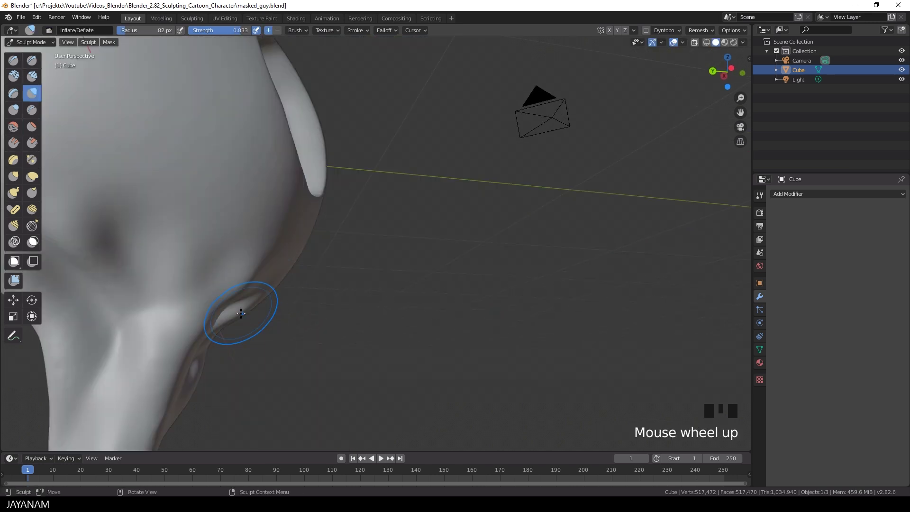
pyautogui.moveTo(108, 311)
pyautogui.mouseDown()
pyautogui.moveTo(96, 343)
pyautogui.moveTo(121, 332)
pyautogui.mouseUp()
pyautogui.moveTo(124, 310); pyautogui.dragTo(126, 334)
pyautogui.moveTo(128, 338); pyautogui.dragTo(125, 328)
# Step: Set the Grab brush radius to 175 px, reshape the transition from head to neck and remesh the character
pyautogui.scroll(-7, 125, 328)
pyautogui.moveTo(332, 265); pyautogui.dragTo(199, 268, button='middle')
pyautogui.scroll(4, 266, 284)
pyautogui.moveTo(332, 294); pyautogui.dragTo(280, 296, button='middle')
pyautogui.press('g')
pyautogui.press('f')
pyautogui.click(359, 355)
pyautogui.moveTo(241, 327)
pyautogui.mouseDown()
pyautogui.moveTo(271, 304)
pyautogui.moveTo(272, 289)
pyautogui.mouseUp()
pyautogui.click(703, 31)
pyautogui.click(689, 109)
# Step: Adjust the neck contour below the head and the head outline near the eyes with the Grab brush
pyautogui.moveTo(273, 288); pyautogui.dragTo(258, 284, button='middle')
pyautogui.moveTo(293, 296); pyautogui.dragTo(299, 297)
pyautogui.scroll(-3, 294, 289)
pyautogui.moveTo(285, 271)
pyautogui.mouseDown(button='middle')
pyautogui.moveTo(269, 259)
pyautogui.moveTo(275, 280)
pyautogui.mouseUp(button='middle')
pyautogui.moveTo(328, 138); pyautogui.dragTo(324, 133)
pyautogui.moveTo(281, 156); pyautogui.dragTo(276, 150)
pyautogui.moveTo(232, 261)
pyautogui.mouseDown(button='middle')
pyautogui.moveTo(303, 275)
pyautogui.moveTo(354, 306)
pyautogui.moveTo(386, 303)
pyautogui.mouseUp(button='middle')
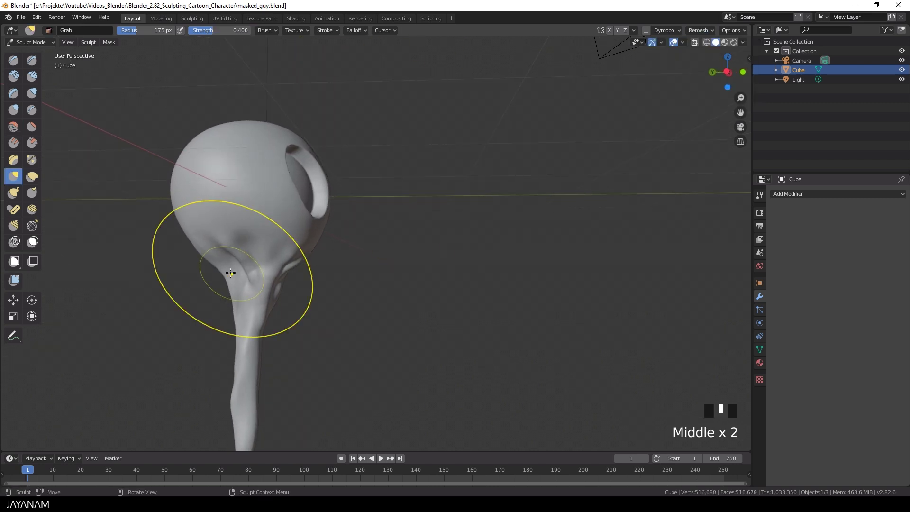
# Step: Adjust the contour where the back of the head meets the neck with the Grab brush and smooth the surface there
pyautogui.moveTo(178, 208); pyautogui.dragTo(185, 213)
pyautogui.moveTo(196, 147); pyautogui.dragTo(203, 153)
pyautogui.scroll(-2, 294, 185)
pyautogui.moveTo(280, 200)
pyautogui.mouseDown(button='middle')
pyautogui.moveTo(166, 222)
pyautogui.moveTo(215, 231)
pyautogui.moveTo(221, 254)
pyautogui.mouseUp(button='middle')
pyautogui.moveTo(221, 254)
pyautogui.keyDown('shift'); pyautogui.mouseDown(button='middle')
pyautogui.moveTo(270, 259)
pyautogui.moveTo(239, 255)
pyautogui.moveTo(263, 235)
pyautogui.mouseUp(button='middle'); pyautogui.keyUp('shift')
pyautogui.moveTo(264, 235)
pyautogui.mouseDown(button='middle')
pyautogui.moveTo(318, 238)
pyautogui.moveTo(285, 237)
pyautogui.mouseUp(button='middle')
pyautogui.keyDown('shift'); pyautogui.moveTo(180, 232); pyautogui.dragTo(190, 242); pyautogui.keyUp('shift')
pyautogui.moveTo(190, 242); pyautogui.dragTo(288, 253, button='middle')
# Step: Switch to the Inflate/Deflate brush with a 45 px radius, deflate the crease beside the neck fold and smooth around it
pyautogui.press('i')
pyautogui.press('f')
pyautogui.keyDown('ctrl'); pyautogui.click(309, 245); pyautogui.keyUp('ctrl')
pyautogui.keyDown('shift'); pyautogui.moveTo(280, 275); pyautogui.dragTo(304, 263); pyautogui.keyUp('shift')
pyautogui.keyDown('shift'); pyautogui.moveTo(305, 262); pyautogui.dragTo(327, 253); pyautogui.keyUp('shift')
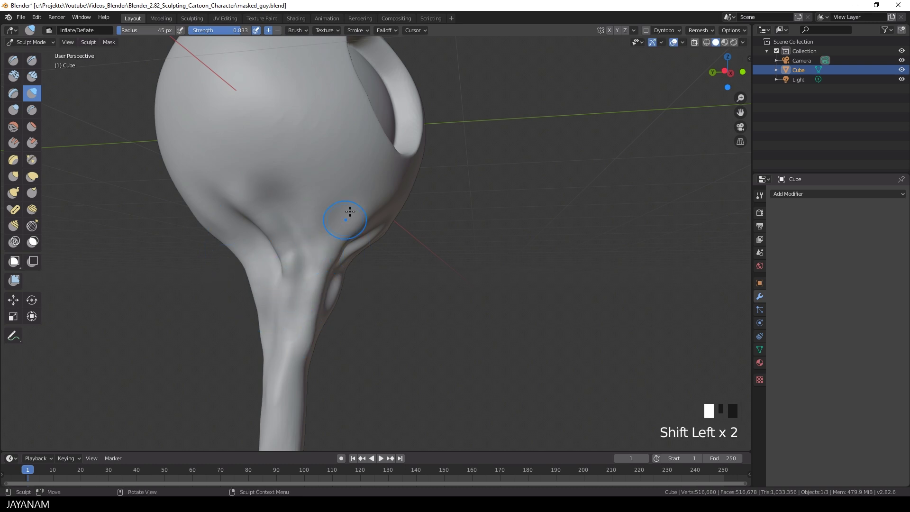
# Step: Smooth the skin at the back of the neck just below the head and deepen the hollows between its folds
pyautogui.moveTo(317, 278); pyautogui.dragTo(415, 261, button='middle')
pyautogui.keyDown('shift'); pyautogui.moveTo(195, 204); pyautogui.dragTo(191, 198); pyautogui.keyUp('shift')
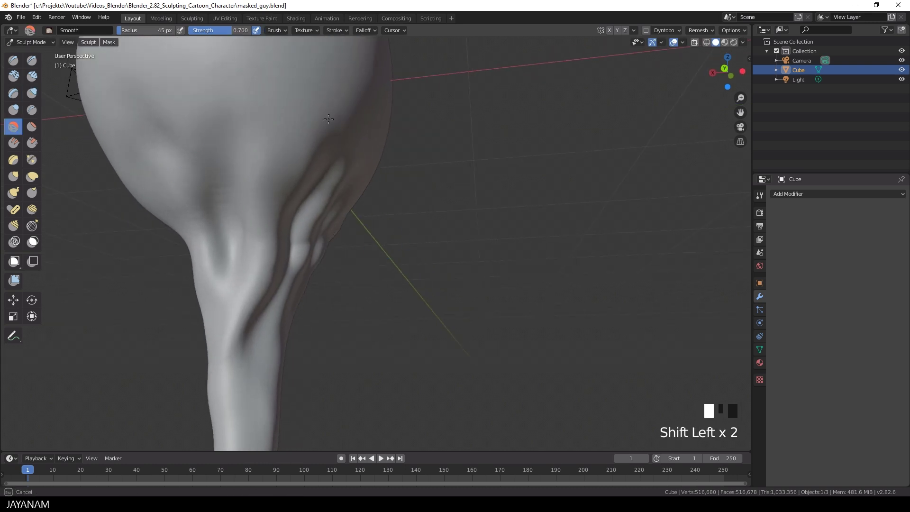
pyautogui.keyDown('ctrl'); pyautogui.moveTo(218, 285); pyautogui.dragTo(219, 309); pyautogui.keyUp('ctrl')
pyautogui.moveTo(219, 309); pyautogui.dragTo(332, 303, button='middle')
pyautogui.keyDown('ctrl'); pyautogui.moveTo(164, 268); pyautogui.dragTo(168, 290); pyautogui.keyUp('ctrl')
# Step: Nudge the edge of the neck folds below the head with the Grab brush at a 45 px radius
pyautogui.press('f')
pyautogui.press('g')
pyautogui.scroll(-2, 227, 178)
pyautogui.moveTo(227, 179)
pyautogui.mouseDown(button='middle')
pyautogui.moveTo(336, 240)
pyautogui.moveTo(166, 230)
pyautogui.moveTo(177, 227)
pyautogui.mouseUp(button='middle')
pyautogui.scroll(3, 228, 233)
pyautogui.moveTo(238, 194); pyautogui.dragTo(226, 191)
pyautogui.moveTo(226, 190); pyautogui.dragTo(294, 204, button='middle')
pyautogui.moveTo(184, 217)
pyautogui.mouseDown(button='middle')
pyautogui.moveTo(237, 213)
pyautogui.moveTo(223, 225)
pyautogui.moveTo(270, 193)
pyautogui.moveTo(326, 204)
pyautogui.moveTo(241, 179)
pyautogui.mouseUp(button='middle')
# Step: Set the Grab brush radius to 80 px, refine the shape around the eye sockets and smooth the face surface
pyautogui.scroll(-3, 279, 213)
pyautogui.press('f')
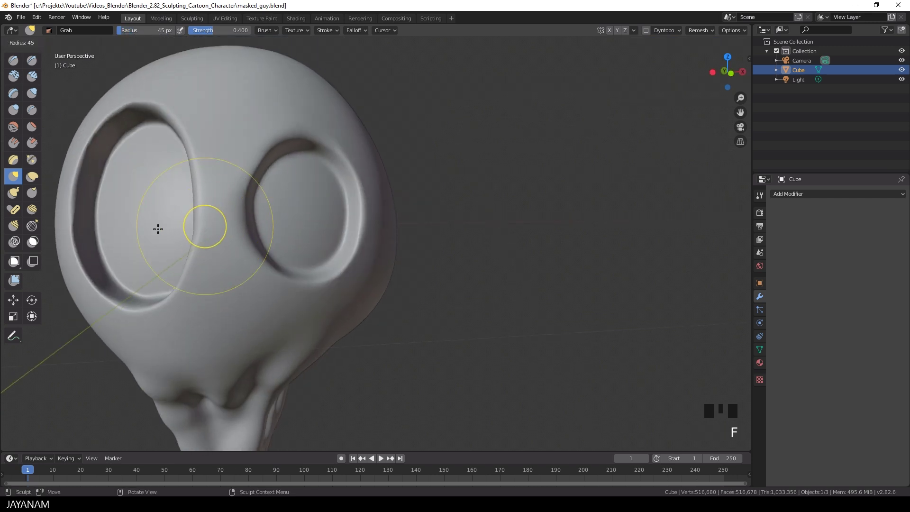
pyautogui.keyDown('shift'); pyautogui.click(237, 295); pyautogui.keyUp('shift')
pyautogui.keyDown('ctrl'); pyautogui.moveTo(230, 311); pyautogui.dragTo(231, 351, button='middle'); pyautogui.keyUp('ctrl')
pyautogui.moveTo(231, 351); pyautogui.dragTo(235, 332, button='middle')
pyautogui.keyDown('ctrl'); pyautogui.moveTo(234, 332); pyautogui.dragTo(230, 266, button='middle'); pyautogui.keyUp('ctrl')
pyautogui.keyDown('shift'); pyautogui.moveTo(230, 266); pyautogui.dragTo(226, 250); pyautogui.keyUp('shift')
pyautogui.moveTo(226, 250); pyautogui.dragTo(237, 287, button='middle')
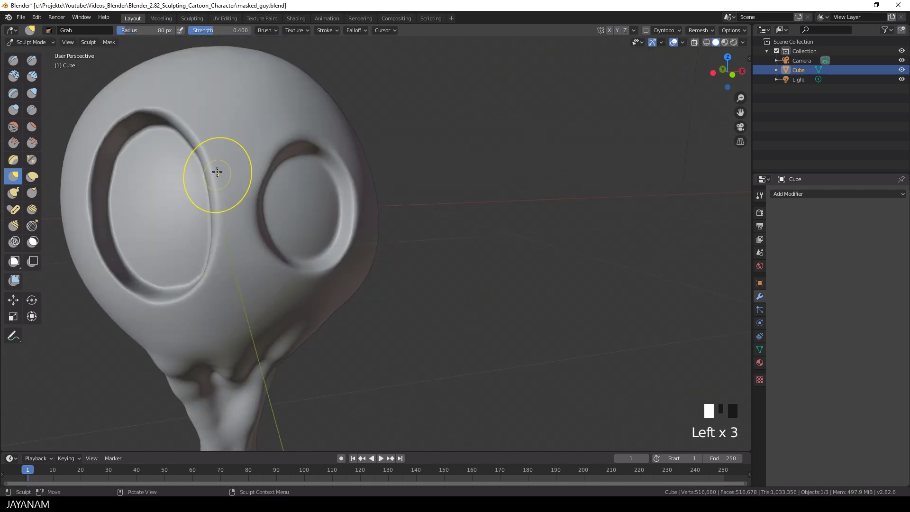
pyautogui.moveTo(302, 271); pyautogui.dragTo(282, 167, button='middle')
pyautogui.moveTo(271, 245); pyautogui.dragTo(279, 238, button='middle')
pyautogui.keyDown('shift'); pyautogui.moveTo(277, 250); pyautogui.dragTo(279, 264); pyautogui.keyUp('shift')
# Step: Inflate the folds at the front of the neck with a 50 px Inflate/Deflate brush, smoothing and deflating the area beside them
pyautogui.moveTo(237, 356); pyautogui.dragTo(239, 342, button='middle')
pyautogui.moveTo(239, 343)
pyautogui.keyDown('shift'); pyautogui.mouseDown(button='middle')
pyautogui.moveTo(246, 301)
pyautogui.moveTo(250, 313)
pyautogui.mouseUp(button='middle'); pyautogui.keyUp('shift')
pyautogui.press('i')
pyautogui.press('f')
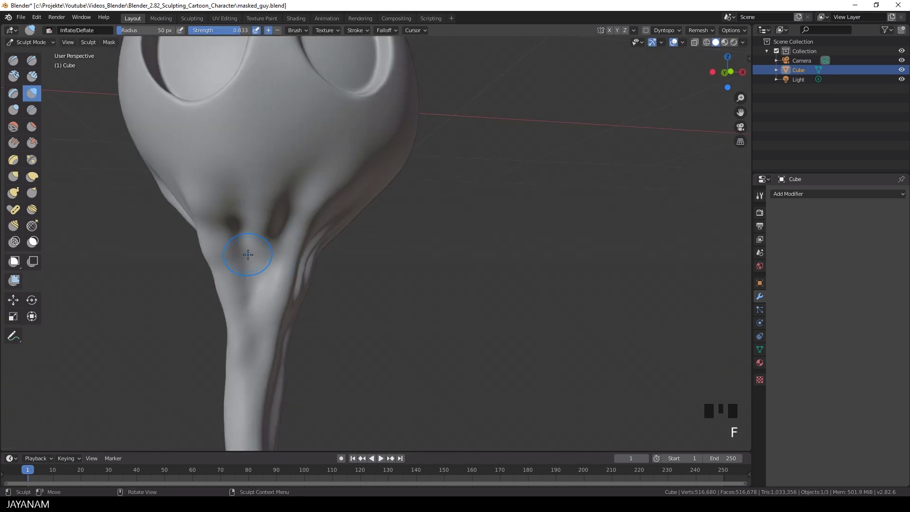
pyautogui.click(248, 255)
pyautogui.moveTo(261, 242); pyautogui.dragTo(271, 273)
pyautogui.keyDown('shift'); pyautogui.moveTo(239, 240); pyautogui.dragTo(209, 250); pyautogui.keyUp('shift')
pyautogui.moveTo(210, 250)
pyautogui.mouseDown(button='middle')
pyautogui.moveTo(207, 242)
pyautogui.moveTo(248, 265)
pyautogui.mouseUp(button='middle')
pyautogui.keyDown('ctrl'); pyautogui.click(206, 238); pyautogui.keyUp('ctrl')
# Step: Smooth the side of the neck and deflate another crease between the folds below the head
pyautogui.scroll(-3, 212, 255)
pyautogui.keyDown('shift'); pyautogui.moveTo(248, 264); pyautogui.dragTo(285, 230); pyautogui.keyUp('shift')
pyautogui.moveTo(284, 229)
pyautogui.keyDown('ctrl'); pyautogui.mouseDown(button='middle')
pyautogui.moveTo(206, 204)
pyautogui.moveTo(187, 238)
pyautogui.moveTo(159, 256)
pyautogui.mouseUp(button='middle'); pyautogui.keyUp('ctrl')
pyautogui.moveTo(161, 201); pyautogui.dragTo(247, 170, button='middle')
pyautogui.keyDown('ctrl'); pyautogui.moveTo(248, 171); pyautogui.dragTo(275, 158); pyautogui.keyUp('ctrl')
# Step: Switch to the Crease brush with a 9 px radius and carve a faint vertical line down the middle of the face
pyautogui.scroll(-4, 294, 197)
pyautogui.moveTo(294, 198)
pyautogui.mouseDown(button='middle')
pyautogui.moveTo(366, 136)
pyautogui.moveTo(348, 158)
pyautogui.moveTo(499, 163)
pyautogui.moveTo(384, 203)
pyautogui.mouseUp(button='middle')
pyautogui.press('KP_1')
pyautogui.scroll(8, 345, 245)
pyautogui.keyDown('shift'); pyautogui.moveTo(345, 245); pyautogui.dragTo(350, 293, button='middle'); pyautogui.keyUp('shift')
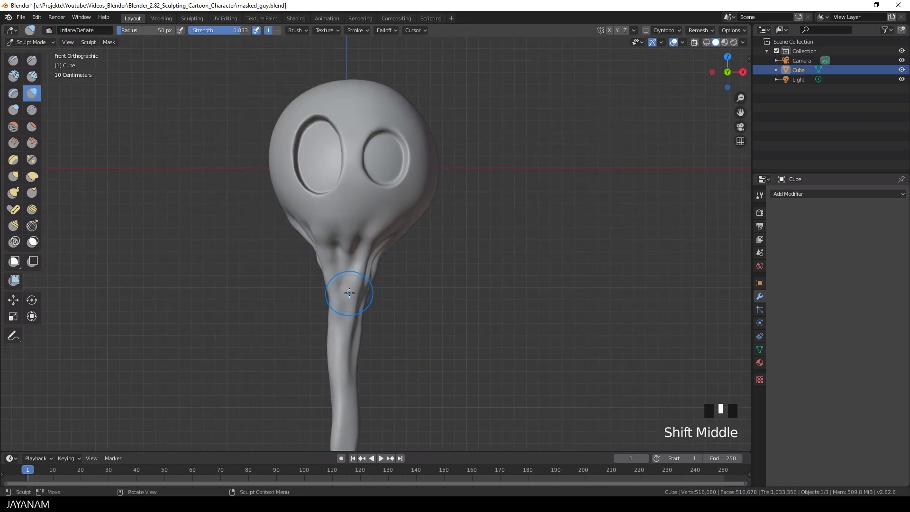
pyautogui.click(31, 110)
pyautogui.press('f')
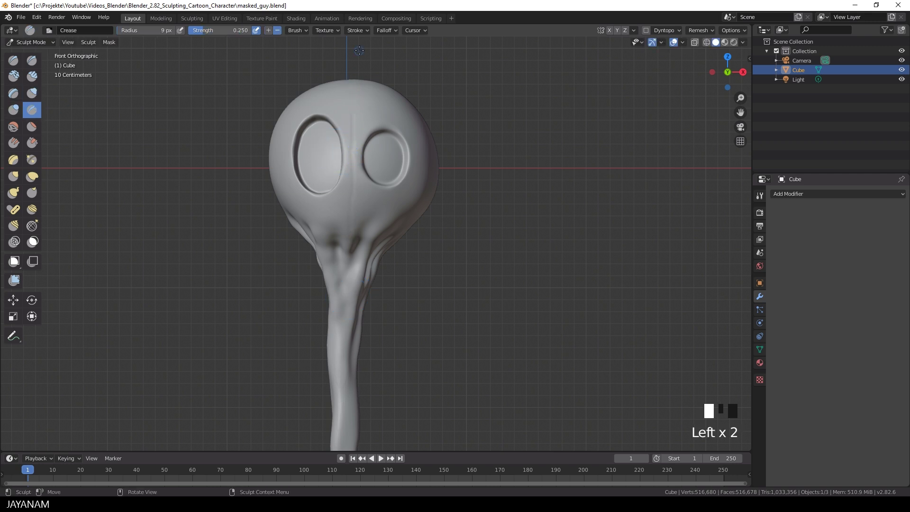
# Step: Continue the faint centre crease over the crown and down the back of the head
pyautogui.scroll(-2, 356, 59)
pyautogui.moveTo(356, 59); pyautogui.dragTo(353, 92, button='middle')
pyautogui.moveTo(425, 85)
pyautogui.mouseDown(button='middle')
pyautogui.moveTo(353, 81)
pyautogui.moveTo(374, 134)
pyautogui.moveTo(371, 119)
pyautogui.mouseUp(button='middle')
pyautogui.click(353, 81)
pyautogui.moveTo(359, 135); pyautogui.dragTo(358, 138)
pyautogui.moveTo(365, 210); pyautogui.dragTo(372, 212, button='middle')
pyautogui.press('ctrl+KP_1')
pyautogui.press('KP_5')
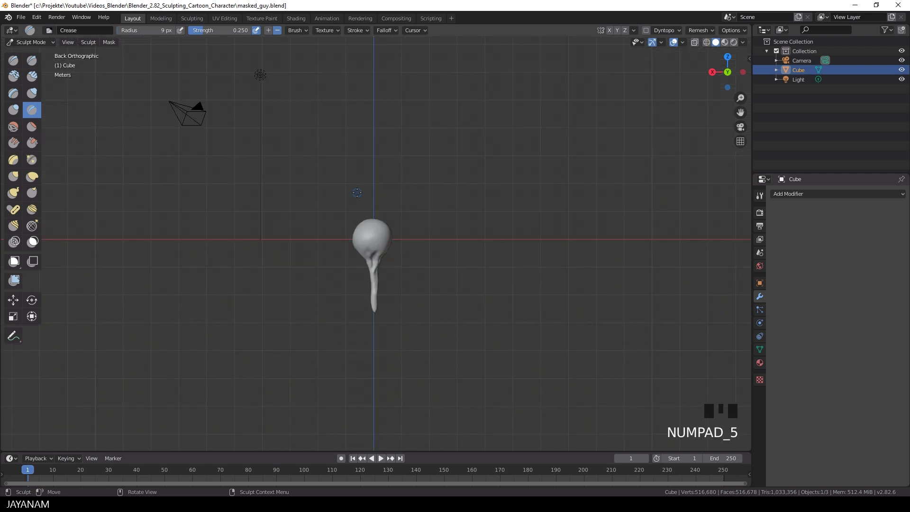
pyautogui.scroll(9, 359, 179)
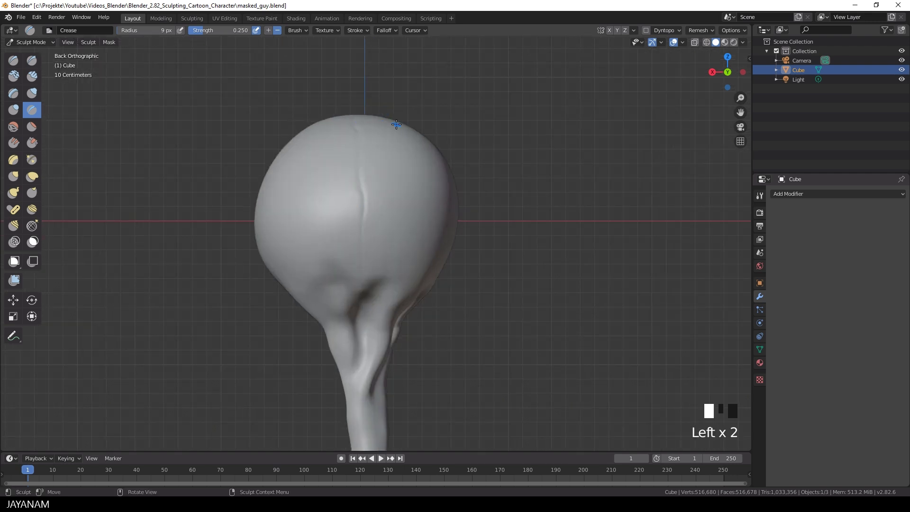
# Step: Correct the crown and side outlines of the head from behind with the Grab brush at a 165 px radius
pyautogui.press('g')
pyautogui.moveTo(379, 124); pyautogui.dragTo(373, 125)
pyautogui.moveTo(357, 118); pyautogui.dragTo(354, 121)
pyautogui.moveTo(266, 247)
pyautogui.mouseDown()
pyautogui.moveTo(270, 239)
pyautogui.moveTo(268, 256)
pyautogui.mouseUp()
pyautogui.moveTo(421, 234); pyautogui.dragTo(417, 232)
pyautogui.scroll(-8, 246, 213)
pyautogui.moveTo(422, 168); pyautogui.dragTo(273, 180, button='middle')
# Step: Shift the forehead, the area between the eye sockets and the lower face slightly with the Grab brush in front view
pyautogui.press('KP_1')
pyautogui.press('KP_5')
pyautogui.scroll(11, 272, 181)
pyautogui.keyDown('shift'); pyautogui.moveTo(511, 249); pyautogui.dragTo(342, 269, button='middle'); pyautogui.keyUp('shift')
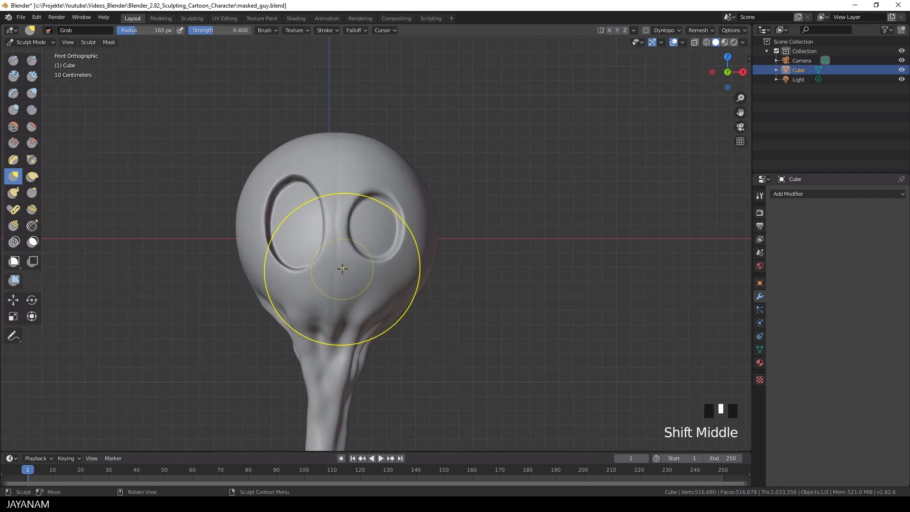
pyautogui.moveTo(318, 149)
pyautogui.mouseDown()
pyautogui.moveTo(308, 144)
pyautogui.moveTo(334, 170)
pyautogui.mouseUp()
pyautogui.moveTo(333, 186); pyautogui.dragTo(327, 187)
pyautogui.moveTo(333, 260); pyautogui.dragTo(327, 263)
pyautogui.moveTo(316, 283); pyautogui.dragTo(310, 285)
# Step: Pull the top of the head, the lower cheek and the neck outline into shape with the Grab brush
pyautogui.moveTo(336, 136); pyautogui.dragTo(336, 132)
pyautogui.moveTo(262, 297); pyautogui.dragTo(266, 313)
pyautogui.moveTo(306, 356); pyautogui.dragTo(299, 359)
pyautogui.moveTo(335, 399)
pyautogui.mouseDown()
pyautogui.moveTo(327, 401)
pyautogui.moveTo(339, 394)
pyautogui.mouseUp()
pyautogui.scroll(-2, 331, 400)
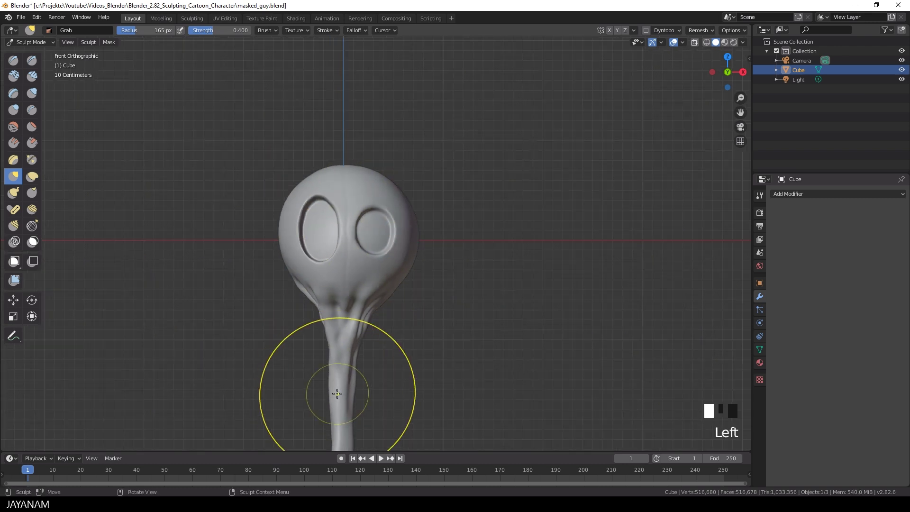
# Step: Refine the head outline beside the smaller eye socket, the jaw below it and the brow above the larger socket
pyautogui.scroll(1, 350, 267)
pyautogui.moveTo(401, 209); pyautogui.dragTo(396, 211)
pyautogui.moveTo(380, 272); pyautogui.dragTo(373, 268)
pyautogui.moveTo(384, 311); pyautogui.dragTo(376, 316)
pyautogui.scroll(1, 310, 175)
pyautogui.moveTo(312, 179); pyautogui.dragTo(309, 175)
pyautogui.moveTo(297, 168); pyautogui.dragTo(294, 164)
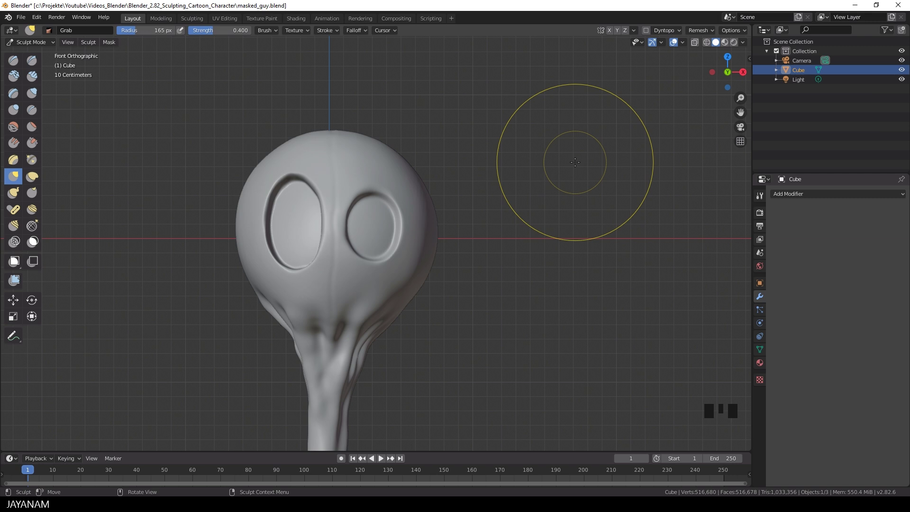
# Step: Switch to the Crease brush with a 9 px radius and 0.643 strength and carve the centre seam deeper down the face
pyautogui.click(28, 111)
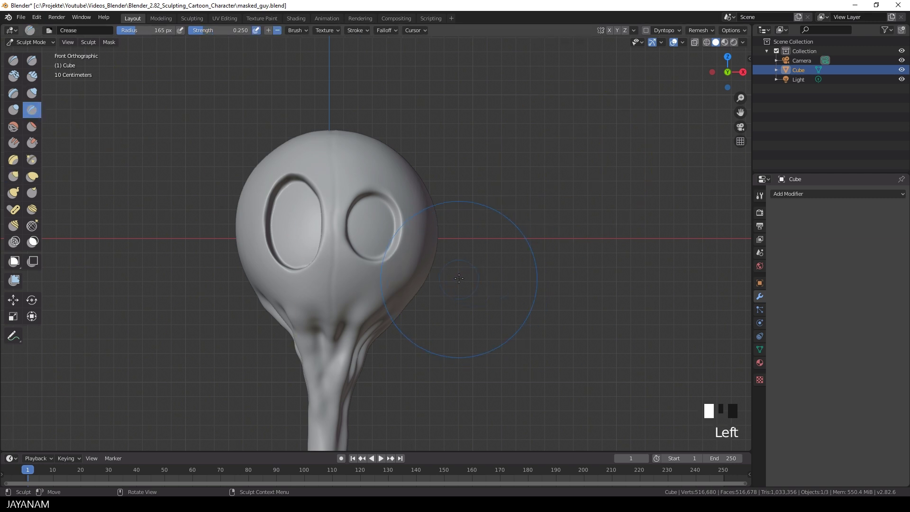
pyautogui.press('f')
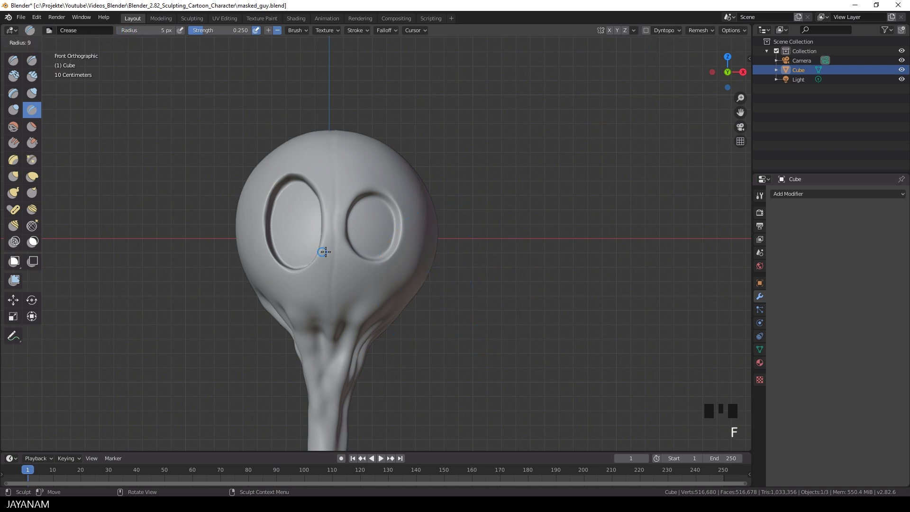
pyautogui.click(325, 257)
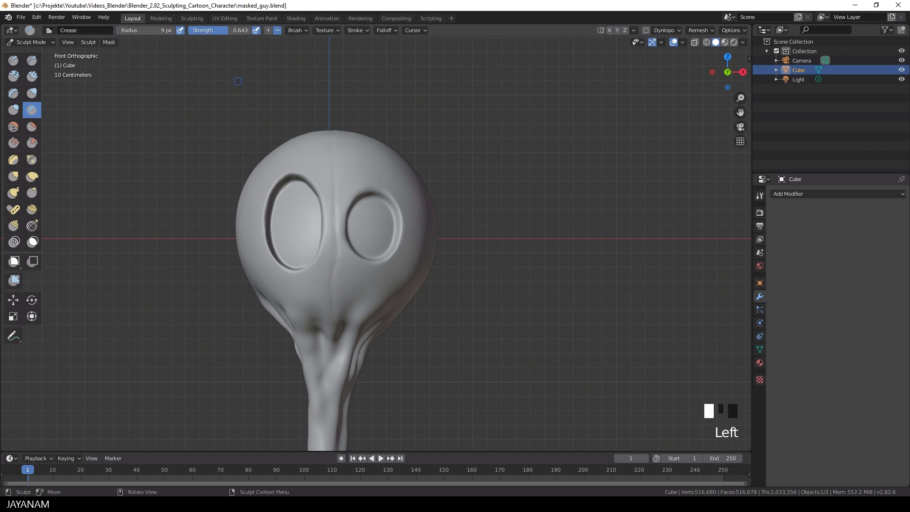
pyautogui.moveTo(240, 81); pyautogui.dragTo(223, 376, button='middle')
pyautogui.press('KP_Decimal')
pyautogui.moveTo(455, 220); pyautogui.dragTo(350, 232, button='middle')
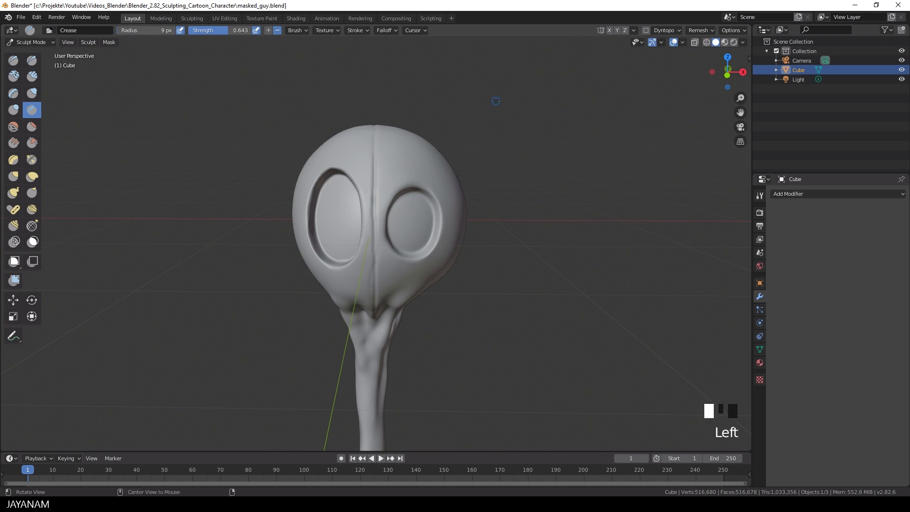
# Step: Carve the centre seam deeply over the crown and down the back of the head with repeated Crease strokes
pyautogui.moveTo(493, 100); pyautogui.dragTo(387, 117, button='middle')
pyautogui.moveTo(405, 84); pyautogui.dragTo(401, 123, button='middle')
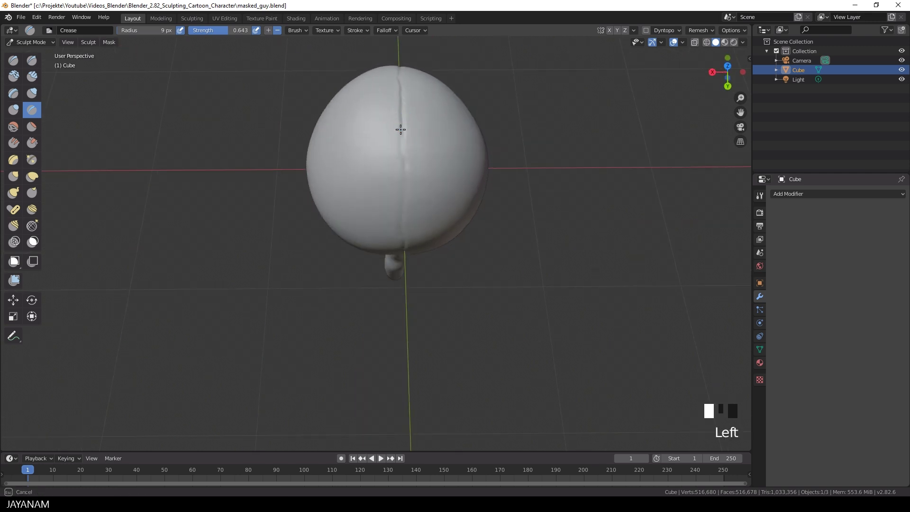
pyautogui.moveTo(407, 217); pyautogui.dragTo(406, 189, button='middle')
pyautogui.moveTo(405, 190); pyautogui.dragTo(405, 282)
pyautogui.moveTo(405, 283); pyautogui.dragTo(403, 265, button='middle')
pyautogui.moveTo(422, 195); pyautogui.dragTo(404, 175, button='middle')
pyautogui.moveTo(404, 176); pyautogui.dragTo(404, 249)
pyautogui.moveTo(404, 249)
pyautogui.keyDown('shift'); pyautogui.mouseDown(button='middle')
pyautogui.moveTo(427, 163)
pyautogui.moveTo(431, 193)
pyautogui.moveTo(401, 173)
pyautogui.mouseUp(button='middle'); pyautogui.keyUp('shift')
pyautogui.moveTo(401, 173); pyautogui.dragTo(404, 232)
pyautogui.moveTo(404, 232); pyautogui.dragTo(447, 169, button='middle')
pyautogui.moveTo(397, 71); pyautogui.dragTo(398, 165)
pyautogui.moveTo(398, 165)
pyautogui.mouseDown(button='middle')
pyautogui.moveTo(520, 49)
pyautogui.moveTo(400, 166)
pyautogui.mouseUp(button='middle')
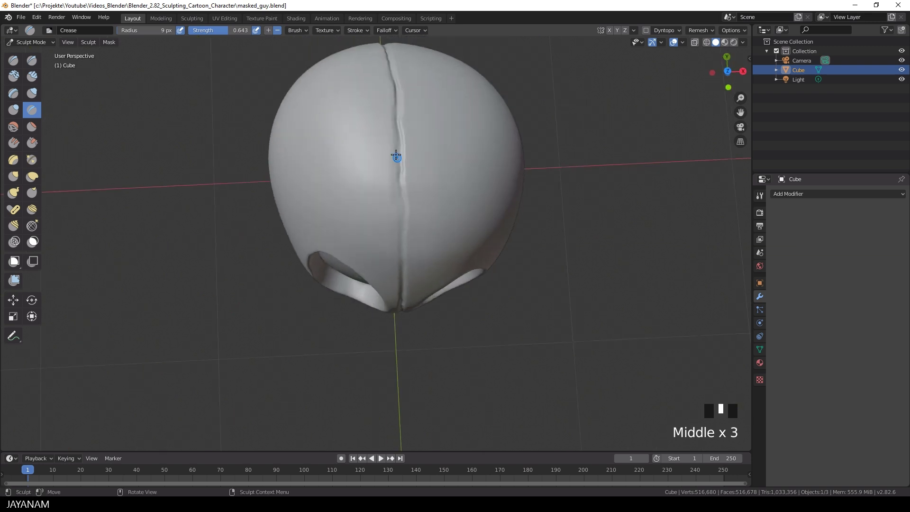
# Step: Deepen the seam on the face and carve two short horizontal stitch marks across it below the eye sockets
pyautogui.moveTo(434, 308); pyautogui.dragTo(407, 187, button='middle')
pyautogui.moveTo(398, 299); pyautogui.dragTo(423, 252, button='middle')
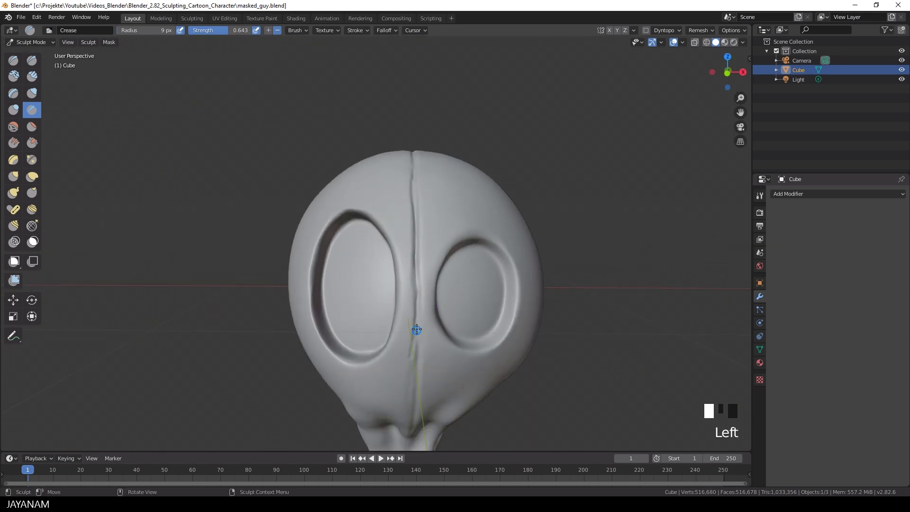
pyautogui.moveTo(458, 287); pyautogui.dragTo(427, 308, button='middle')
pyautogui.keyDown('shift'); pyautogui.moveTo(426, 308); pyautogui.dragTo(401, 326, button='middle'); pyautogui.keyUp('shift')
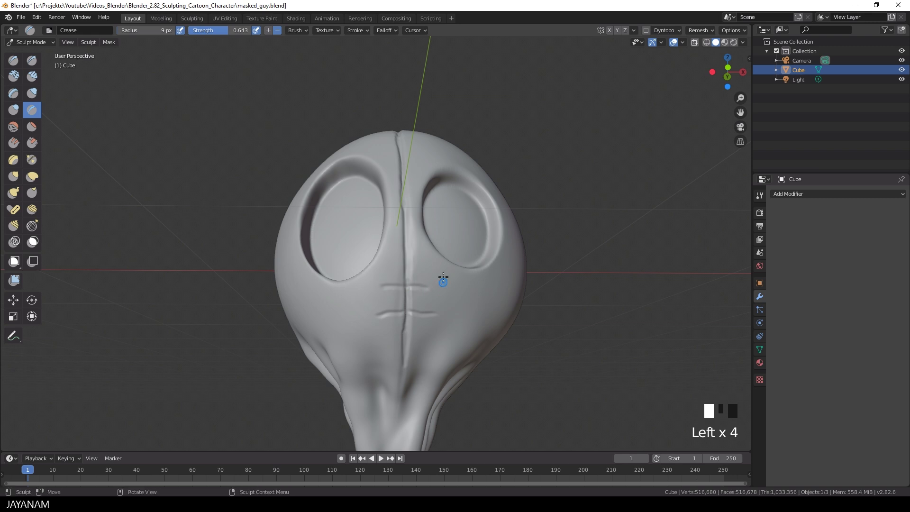
# Step: Carve short horizontal stitch marks across the seam between the eye sockets and up the forehead
pyautogui.moveTo(419, 216); pyautogui.dragTo(389, 191, button='middle')
pyautogui.click(389, 191)
pyautogui.moveTo(414, 193); pyautogui.dragTo(429, 195)
pyautogui.moveTo(430, 145)
pyautogui.keyDown('shift'); pyautogui.mouseDown(button='middle')
pyautogui.moveTo(424, 199)
pyautogui.moveTo(439, 191)
pyautogui.mouseUp(button='middle'); pyautogui.keyUp('shift')
pyautogui.click(377, 218)
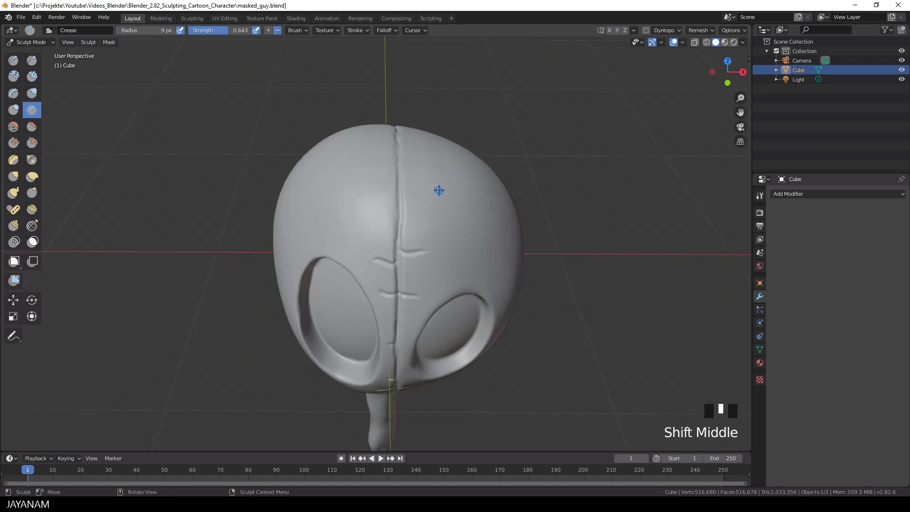
# Step: Reshape the upper head outline and crown using the Grab brush with a 240 px radius
pyautogui.press('g')
pyautogui.press('f')
pyautogui.press('f')
pyautogui.click(493, 148)
pyautogui.press('g')
pyautogui.press('f')
pyautogui.click(414, 164)
pyautogui.moveTo(304, 152); pyautogui.dragTo(315, 164)
pyautogui.moveTo(433, 145)
pyautogui.mouseDown()
pyautogui.moveTo(425, 135)
pyautogui.moveTo(337, 187)
pyautogui.mouseUp()
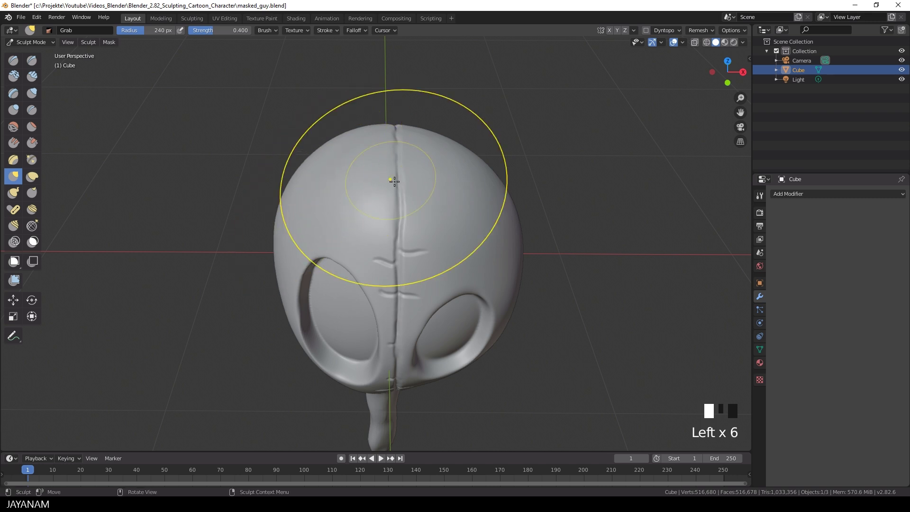
# Step: Return to the Crease brush with a 19 px radius and carve a wider stitch mark across the seam above the forehead
pyautogui.hotkey('shift', 'c')
pyautogui.press('f')
pyautogui.click(361, 176)
pyautogui.moveTo(396, 210)
pyautogui.mouseDown()
pyautogui.moveTo(376, 208)
pyautogui.moveTo(421, 207)
pyautogui.mouseUp()
pyautogui.press('f')
pyautogui.click(391, 226)
# Step: Carve the next stitch mark on both sides of the seam on top of the head
pyautogui.moveTo(428, 213)
pyautogui.mouseDown(button='middle')
pyautogui.moveTo(437, 183)
pyautogui.moveTo(417, 118)
pyautogui.moveTo(465, 175)
pyautogui.mouseUp(button='middle')
pyautogui.click(417, 118)
pyautogui.scroll(5, 465, 175)
pyautogui.click(442, 118)
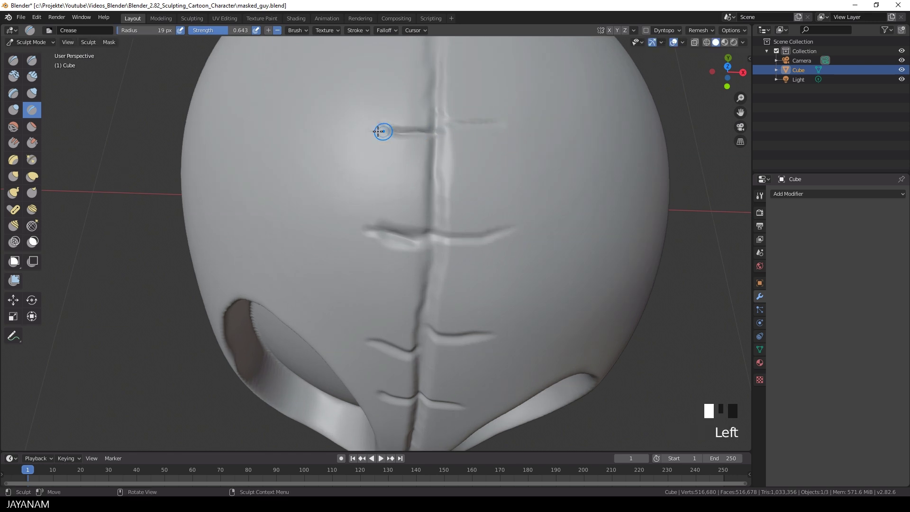
# Step: Carve stitch marks on both sides of the seam along the upper back of the head, smoothing one of them lightly
pyautogui.scroll(-3, 427, 162)
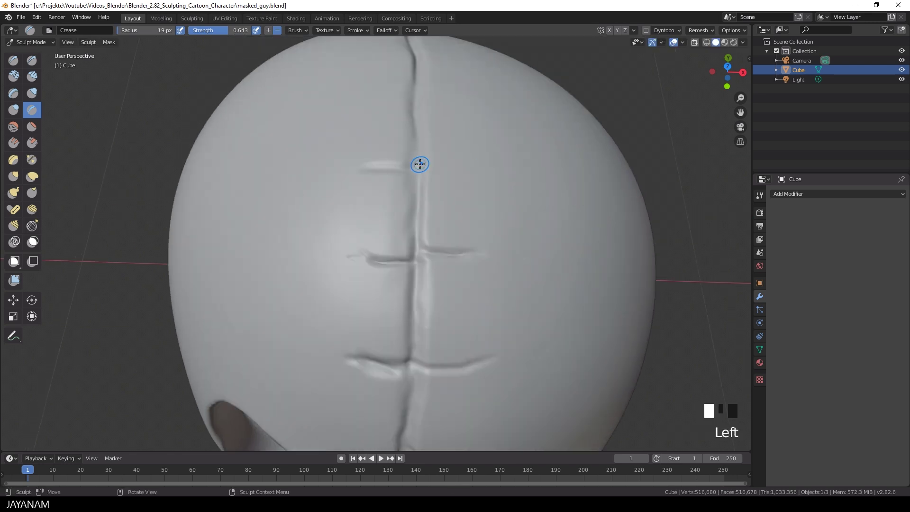
pyautogui.keyDown('shift'); pyautogui.moveTo(427, 162); pyautogui.dragTo(407, 206, button='middle'); pyautogui.keyUp('shift')
pyautogui.moveTo(533, 165)
pyautogui.mouseDown(button='middle')
pyautogui.moveTo(496, 210)
pyautogui.moveTo(382, 261)
pyautogui.mouseUp(button='middle')
pyautogui.moveTo(382, 261); pyautogui.dragTo(438, 258)
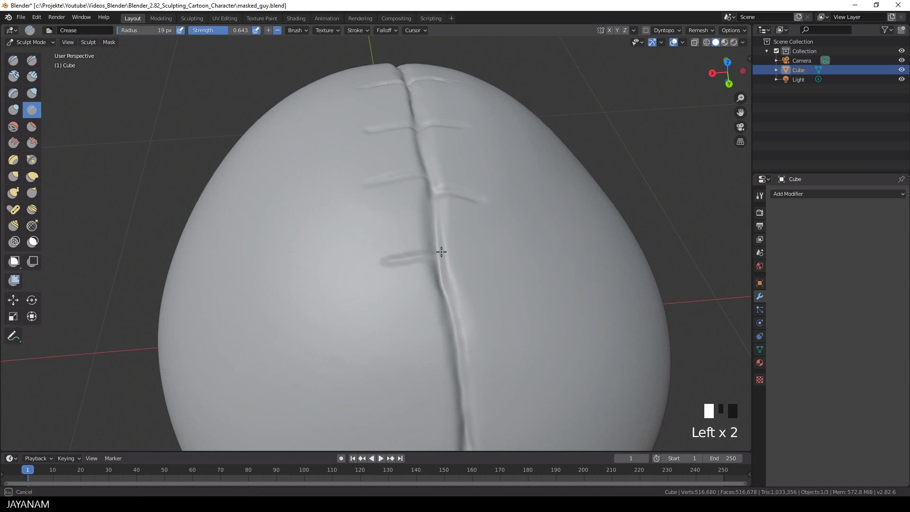
pyautogui.moveTo(375, 373); pyautogui.dragTo(451, 366)
pyautogui.keyDown('shift'); pyautogui.moveTo(520, 246); pyautogui.dragTo(503, 94, button='middle'); pyautogui.keyUp('shift')
pyautogui.moveTo(383, 291); pyautogui.dragTo(564, 267)
pyautogui.keyDown('shift'); pyautogui.moveTo(527, 274); pyautogui.dragTo(585, 282); pyautogui.keyUp('shift')
pyautogui.moveTo(460, 278); pyautogui.dragTo(505, 274)
# Step: Carve the remaining stitch marks across the seam down the lower back of the head
pyautogui.keyDown('shift'); pyautogui.moveTo(522, 300); pyautogui.dragTo(515, 229, button='middle'); pyautogui.keyUp('shift')
pyautogui.moveTo(462, 360); pyautogui.dragTo(454, 304)
pyautogui.moveTo(556, 264); pyautogui.dragTo(477, 308, button='middle')
pyautogui.moveTo(477, 308)
pyautogui.mouseDown()
pyautogui.moveTo(486, 287)
pyautogui.moveTo(466, 314)
pyautogui.mouseUp()
pyautogui.moveTo(393, 301); pyautogui.dragTo(453, 296)
pyautogui.keyDown('shift'); pyautogui.moveTo(510, 327); pyautogui.dragTo(506, 252, button='middle'); pyautogui.keyUp('shift')
pyautogui.moveTo(389, 269); pyautogui.dragTo(435, 258)
# Step: Nudge the head shape upward using the Grab brush with a 187 px radius
pyautogui.moveTo(447, 322)
pyautogui.keyDown('shift'); pyautogui.mouseDown(button='middle')
pyautogui.moveTo(504, 305)
pyautogui.moveTo(492, 378)
pyautogui.mouseUp(button='middle'); pyautogui.keyUp('shift')
pyautogui.scroll(-4, 457, 221)
pyautogui.press('g')
pyautogui.press('f')
pyautogui.click(517, 236)
pyautogui.press('f')
pyautogui.click(611, 238)
pyautogui.scroll(2, 332, 194)
pyautogui.moveTo(399, 189); pyautogui.dragTo(400, 179)
pyautogui.moveTo(399, 185); pyautogui.dragTo(400, 176)
# Step: Return to the Crease brush with a 53 px radius and deepen the stitch marks on the forehead
pyautogui.moveTo(467, 170)
pyautogui.mouseDown(button='middle')
pyautogui.moveTo(664, 185)
pyautogui.moveTo(459, 203)
pyautogui.mouseUp(button='middle')
pyautogui.scroll(1, 459, 203)
pyautogui.scroll(3, 459, 203)
pyautogui.press('i')
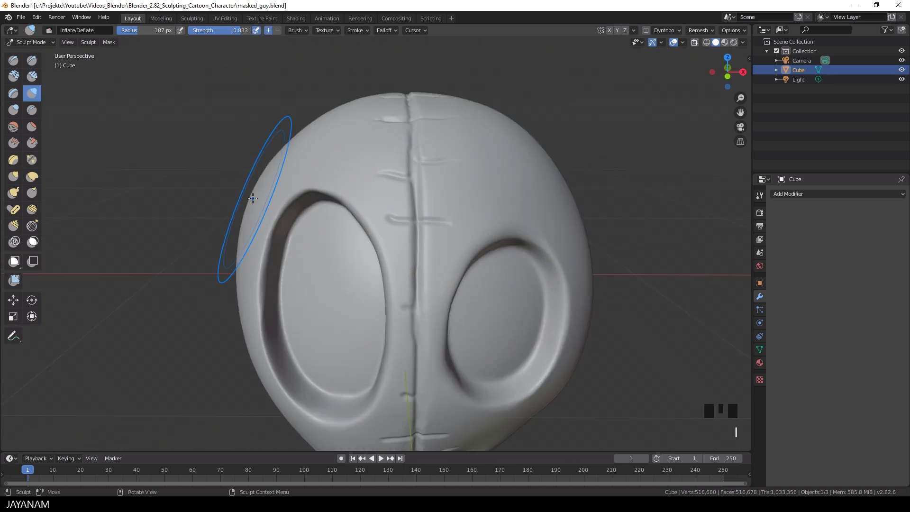
pyautogui.scroll(2, 429, 157)
pyautogui.press('f')
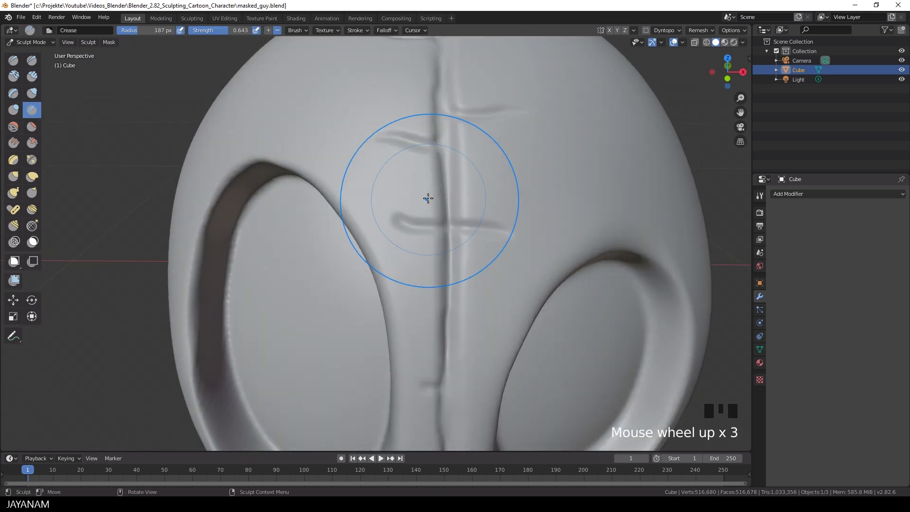
pyautogui.moveTo(397, 222); pyautogui.dragTo(429, 226)
pyautogui.moveTo(380, 117); pyautogui.dragTo(451, 130)
pyautogui.moveTo(456, 90); pyautogui.dragTo(507, 85)
pyautogui.moveTo(453, 142); pyautogui.dragTo(502, 155)
# Step: Undo the last stroke on the head
pyautogui.scroll(-3, 472, 308)
pyautogui.moveTo(471, 309)
pyautogui.keyDown('alt'); pyautogui.keyDown('shift'); pyautogui.mouseDown(button='middle')
pyautogui.moveTo(470, 276)
pyautogui.moveTo(329, 283)
pyautogui.moveTo(370, 275)
pyautogui.moveTo(349, 326)
pyautogui.mouseUp(button='middle'); pyautogui.keyUp('shift'); pyautogui.keyUp('alt')
pyautogui.scroll(-3, 451, 285)
pyautogui.scroll(2, 328, 283)
pyautogui.hotkey('ctrl', 'z')
# Step: Reduce the Crease brush radius to 34 px and deepen the two stitch marks below the eye sockets
pyautogui.scroll(-2, 481, 345)
pyautogui.keyDown('shift'); pyautogui.moveTo(481, 345); pyautogui.dragTo(474, 303, button='middle'); pyautogui.keyUp('shift')
pyautogui.scroll(3, 326, 171)
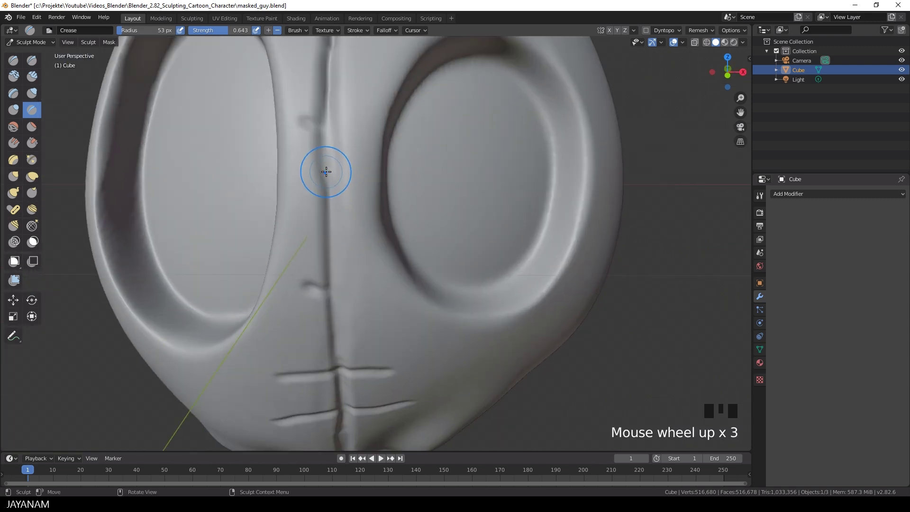
pyautogui.keyDown('shift'); pyautogui.moveTo(332, 340); pyautogui.dragTo(379, 237, button='middle'); pyautogui.keyUp('shift')
pyautogui.click(350, 303)
pyautogui.click(350, 303)
pyautogui.scroll(-3, 361, 392)
pyautogui.click(379, 237)
pyautogui.click(379, 237)
# Step: Deepen the stitch marks running from the upper forehead toward the crown with the Crease brush
pyautogui.moveTo(369, 199); pyautogui.dragTo(377, 246, button='middle')
pyautogui.scroll(2, 377, 246)
pyautogui.moveTo(395, 153); pyautogui.dragTo(438, 151)
pyautogui.moveTo(407, 132); pyautogui.dragTo(413, 164, button='middle')
pyautogui.moveTo(375, 119); pyautogui.dragTo(327, 123)
pyautogui.keyDown('shift'); pyautogui.moveTo(455, 94); pyautogui.dragTo(479, 176, button='middle'); pyautogui.keyUp('shift')
pyautogui.moveTo(407, 85); pyautogui.dragTo(412, 177, button='middle')
pyautogui.moveTo(411, 94); pyautogui.dragTo(339, 91)
# Step: Deepen the stitch marks on top of the head and smooth the outer end of one stitch
pyautogui.moveTo(457, 71)
pyautogui.keyDown('shift'); pyautogui.mouseDown(button='middle')
pyautogui.moveTo(461, 225)
pyautogui.moveTo(448, 204)
pyautogui.mouseUp(button='middle'); pyautogui.keyUp('shift')
pyautogui.moveTo(420, 180); pyautogui.dragTo(393, 175)
pyautogui.moveTo(427, 189); pyautogui.dragTo(374, 227, button='middle')
pyautogui.moveTo(419, 133); pyautogui.dragTo(392, 169)
pyautogui.moveTo(408, 175); pyautogui.dragTo(455, 142, button='middle')
pyautogui.keyDown('shift'); pyautogui.moveTo(427, 143); pyautogui.dragTo(416, 231, button='middle'); pyautogui.keyUp('shift')
pyautogui.scroll(1, 416, 231)
pyautogui.moveTo(294, 185)
pyautogui.keyDown('shift'); pyautogui.mouseDown()
pyautogui.moveTo(205, 193)
pyautogui.moveTo(187, 184)
pyautogui.mouseUp(); pyautogui.keyUp('shift')
# Step: Deepen the seam and its stitch marks down the back of the head with the Crease brush
pyautogui.moveTo(389, 189); pyautogui.dragTo(344, 178, button='middle')
pyautogui.moveTo(344, 182); pyautogui.dragTo(340, 126)
pyautogui.keyDown('shift'); pyautogui.moveTo(340, 127); pyautogui.dragTo(367, 242, button='middle'); pyautogui.keyUp('shift')
pyautogui.moveTo(371, 244); pyautogui.dragTo(364, 185)
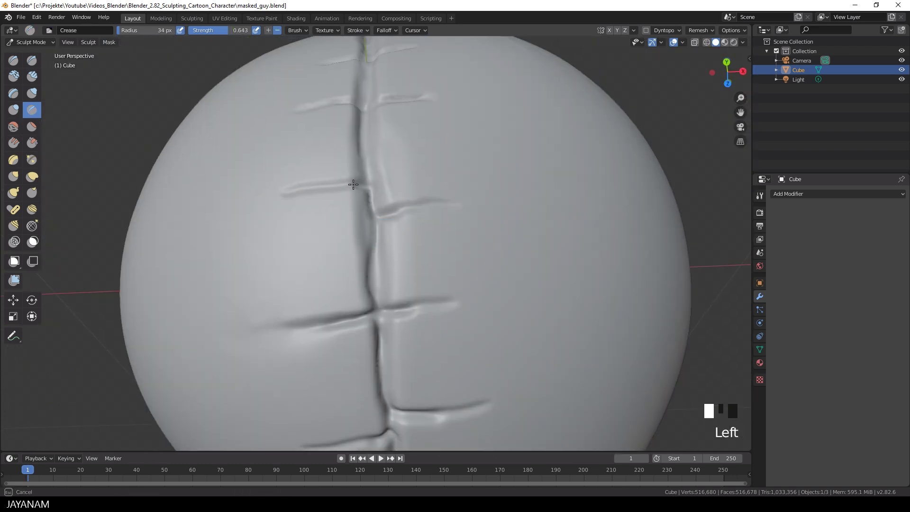
pyautogui.moveTo(411, 112); pyautogui.dragTo(351, 187, button='middle')
pyautogui.click(348, 192)
pyautogui.moveTo(335, 120)
pyautogui.keyDown('shift'); pyautogui.mouseDown(button='middle')
pyautogui.moveTo(460, 216)
pyautogui.moveTo(372, 158)
pyautogui.moveTo(457, 106)
pyautogui.moveTo(407, 186)
pyautogui.mouseUp(button='middle'); pyautogui.keyUp('shift')
pyautogui.click(372, 159)
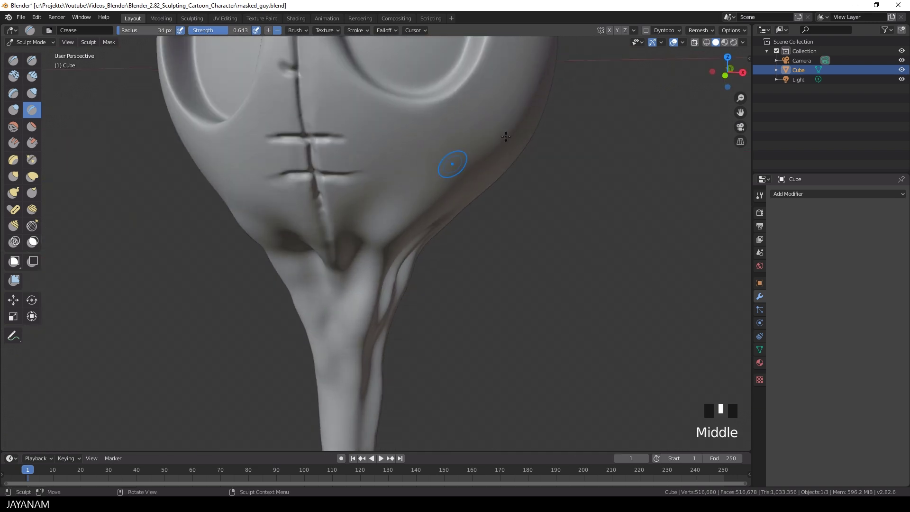
# Step: Remesh the sculpt at a higher resolution
pyautogui.click(699, 29)
pyautogui.hotkey('ctrl', 'r')
# Step: Puff up the skin between the forehead stitches using the Inflate/Deflate brush with a 60 px radius
pyautogui.keyDown('shift'); pyautogui.moveTo(352, 220); pyautogui.dragTo(370, 118, button='middle'); pyautogui.keyUp('shift')
pyautogui.scroll(2, 360, 246)
pyautogui.keyDown('shift'); pyautogui.moveTo(359, 66); pyautogui.dragTo(370, 199, button='middle'); pyautogui.keyUp('shift')
pyautogui.scroll(2, 370, 204)
pyautogui.press('i')
pyautogui.press('f')
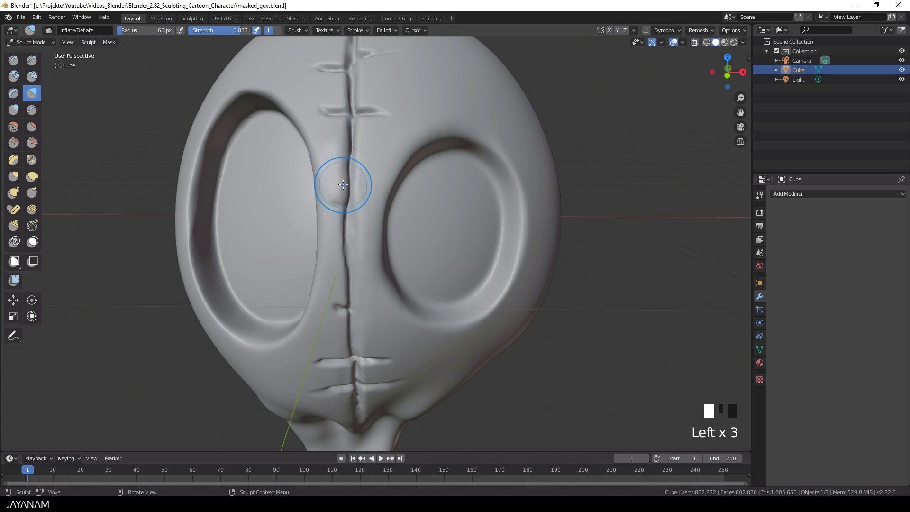
pyautogui.keyDown('shift'); pyautogui.moveTo(364, 88); pyautogui.dragTo(376, 177, button='middle'); pyautogui.keyUp('shift')
pyautogui.scroll(2, 368, 176)
pyautogui.moveTo(345, 171); pyautogui.dragTo(339, 182)
pyautogui.moveTo(339, 179); pyautogui.dragTo(335, 187)
pyautogui.moveTo(410, 153); pyautogui.dragTo(404, 173)
pyautogui.moveTo(398, 169); pyautogui.dragTo(390, 158)
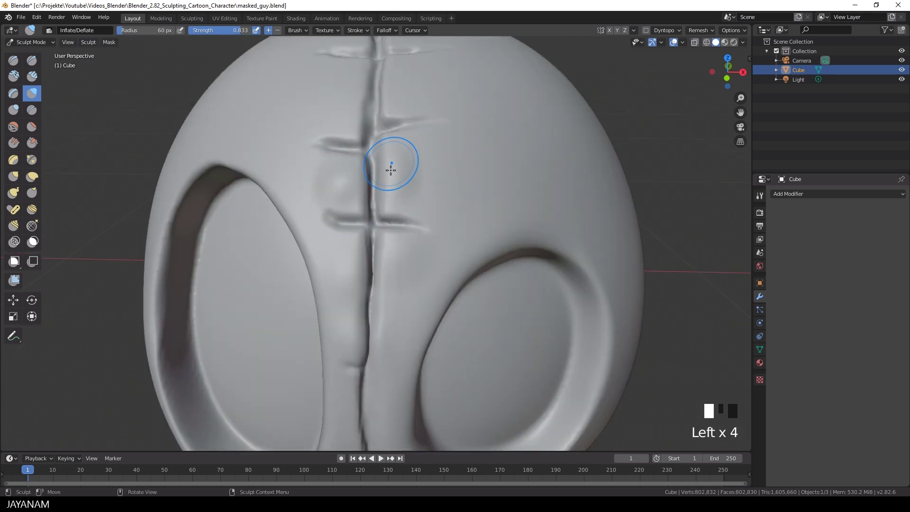
# Step: Inflate the patches beside the seam up the upper forehead, lowering the brush strength to 0.707 and smoothing one spot
pyautogui.moveTo(400, 145); pyautogui.dragTo(403, 161, button='middle')
pyautogui.keyDown('shift'); pyautogui.moveTo(365, 119); pyautogui.dragTo(380, 175, button='middle'); pyautogui.keyUp('shift')
pyautogui.moveTo(380, 177); pyautogui.dragTo(378, 218)
pyautogui.moveTo(374, 189); pyautogui.dragTo(369, 223)
pyautogui.moveTo(366, 199)
pyautogui.mouseDown()
pyautogui.moveTo(356, 238)
pyautogui.moveTo(362, 204)
pyautogui.mouseUp()
pyautogui.keyDown('shift'); pyautogui.moveTo(366, 194); pyautogui.dragTo(366, 209); pyautogui.keyUp('shift')
pyautogui.moveTo(437, 194); pyautogui.dragTo(436, 179)
pyautogui.moveTo(434, 166)
pyautogui.mouseDown(button='middle')
pyautogui.moveTo(432, 157)
pyautogui.moveTo(398, 199)
pyautogui.mouseUp(button='middle')
pyautogui.moveTo(389, 199); pyautogui.dragTo(370, 227)
pyautogui.moveTo(441, 152); pyautogui.dragTo(438, 160)
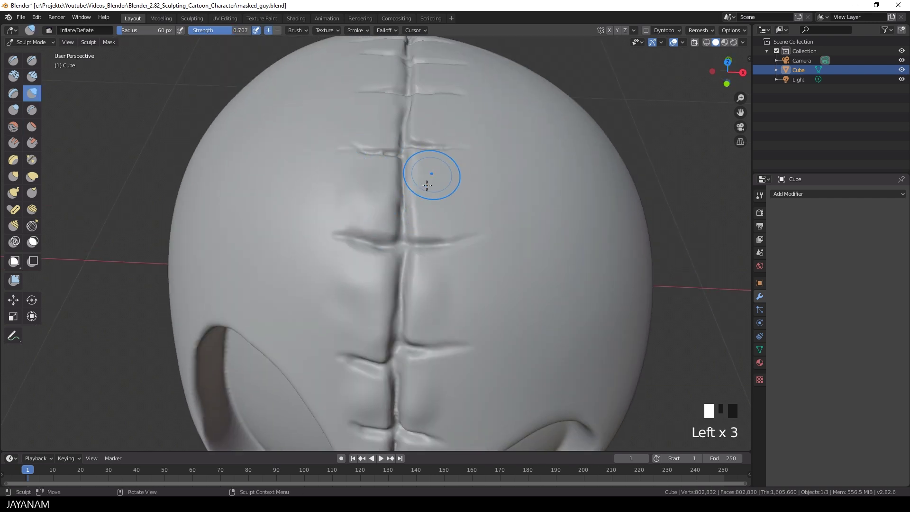
# Step: Inflate the patches between the stitch marks on both sides of the seam across the crown
pyautogui.keyDown('shift'); pyautogui.moveTo(396, 164); pyautogui.dragTo(405, 258, button='middle'); pyautogui.keyUp('shift')
pyautogui.moveTo(401, 284); pyautogui.dragTo(398, 299)
pyautogui.moveTo(385, 290); pyautogui.dragTo(377, 302)
pyautogui.moveTo(361, 295); pyautogui.dragTo(352, 302)
pyautogui.moveTo(453, 263); pyautogui.dragTo(462, 255)
pyautogui.moveTo(476, 240); pyautogui.dragTo(468, 262, button='middle')
pyautogui.keyDown('shift'); pyautogui.moveTo(468, 261); pyautogui.dragTo(461, 303, button='middle'); pyautogui.keyUp('shift')
pyautogui.moveTo(416, 256); pyautogui.dragTo(408, 250)
pyautogui.keyDown('shift'); pyautogui.moveTo(429, 154); pyautogui.dragTo(423, 232, button='middle'); pyautogui.keyUp('shift')
pyautogui.moveTo(424, 234); pyautogui.dragTo(416, 223)
pyautogui.moveTo(409, 221); pyautogui.dragTo(376, 230)
# Step: Inflate the patches between the stitch marks along the seam on the back of the head
pyautogui.moveTo(376, 229); pyautogui.dragTo(266, 192, button='middle')
pyautogui.moveTo(471, 313)
pyautogui.mouseDown()
pyautogui.moveTo(473, 305)
pyautogui.moveTo(513, 315)
pyautogui.mouseUp()
pyautogui.moveTo(477, 386); pyautogui.dragTo(475, 394)
pyautogui.moveTo(521, 435); pyautogui.dragTo(519, 430)
pyautogui.moveTo(472, 348); pyautogui.dragTo(460, 315, button='middle')
pyautogui.moveTo(460, 317); pyautogui.dragTo(463, 339)
pyautogui.moveTo(524, 340); pyautogui.dragTo(528, 331)
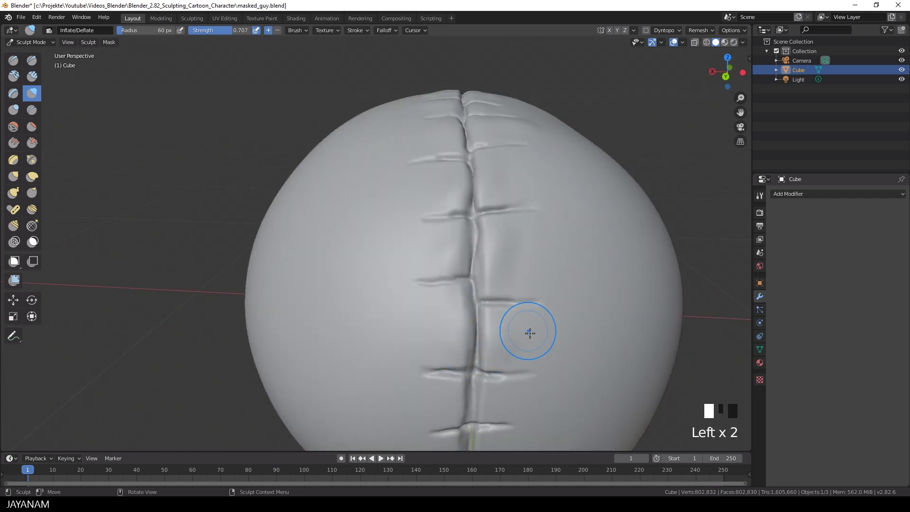
# Step: Sharpen the lower stitches and seam on the back of the head using the Pinch/Magnify brush with a 111 px radius
pyautogui.moveTo(444, 399); pyautogui.dragTo(468, 293, button='middle')
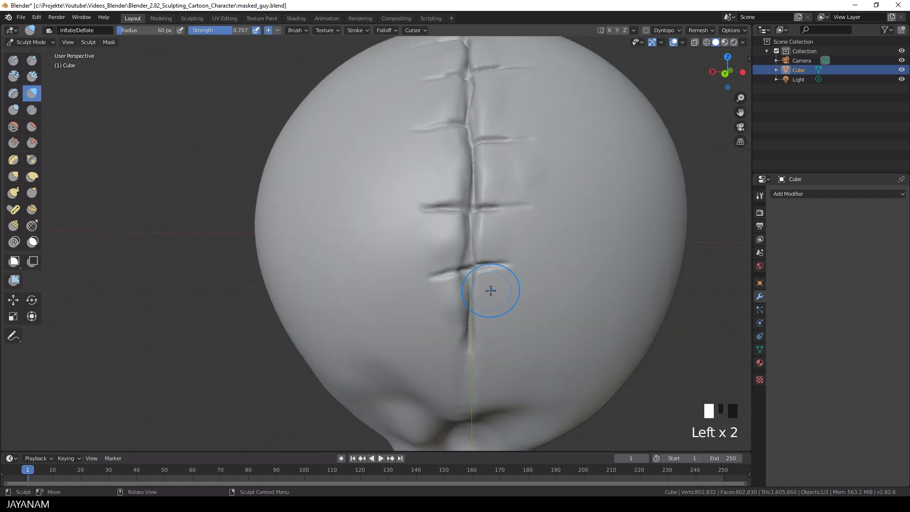
pyautogui.click(32, 160)
pyautogui.scroll(2, 467, 246)
pyautogui.moveTo(469, 284); pyautogui.dragTo(494, 280)
pyautogui.moveTo(521, 270); pyautogui.dragTo(555, 271)
pyautogui.moveTo(536, 192); pyautogui.dragTo(466, 193)
pyautogui.moveTo(456, 293); pyautogui.dragTo(483, 284)
pyautogui.moveTo(507, 339); pyautogui.dragTo(507, 379)
pyautogui.moveTo(508, 358); pyautogui.dragTo(507, 377)
pyautogui.moveTo(512, 355); pyautogui.dragTo(510, 375)
# Step: Pinch the stitch marks on both sides of the seam along the upper back of the head
pyautogui.moveTo(513, 112); pyautogui.dragTo(439, 228, button='middle')
pyautogui.click(439, 229)
pyautogui.click(439, 228)
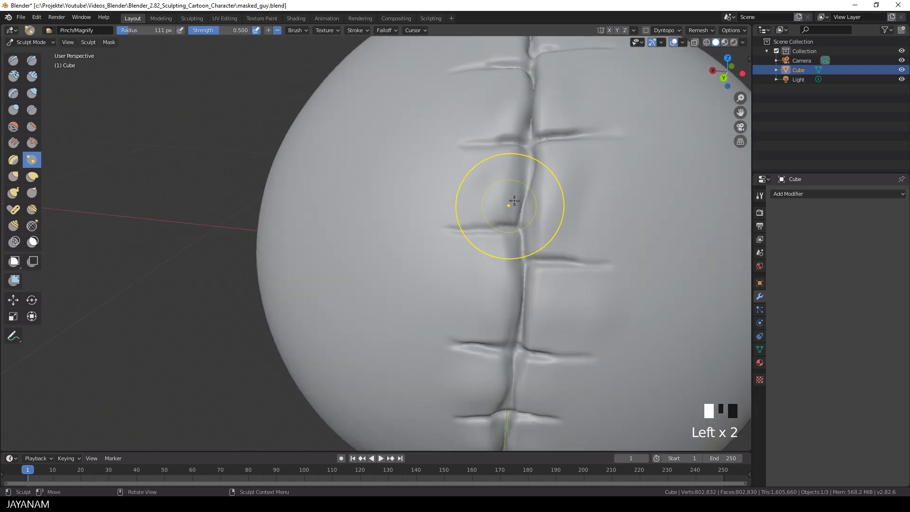
pyautogui.keyDown('shift'); pyautogui.moveTo(593, 136); pyautogui.dragTo(588, 213, button='middle'); pyautogui.keyUp('shift')
pyautogui.moveTo(474, 205); pyautogui.dragTo(496, 206)
pyautogui.moveTo(497, 206); pyautogui.dragTo(514, 207)
pyautogui.moveTo(585, 193); pyautogui.dragTo(581, 235, button='middle')
pyautogui.keyDown('shift'); pyautogui.moveTo(546, 265); pyautogui.dragTo(526, 232, button='middle'); pyautogui.keyUp('shift')
pyautogui.moveTo(574, 218); pyautogui.dragTo(561, 216)
pyautogui.moveTo(484, 195); pyautogui.dragTo(503, 194)
# Step: Pinch the stitch marks over the crown to tighten their creases
pyautogui.moveTo(553, 153); pyautogui.dragTo(525, 161, button='middle')
pyautogui.keyDown('shift'); pyautogui.moveTo(525, 161); pyautogui.dragTo(504, 245, button='middle'); pyautogui.keyUp('shift')
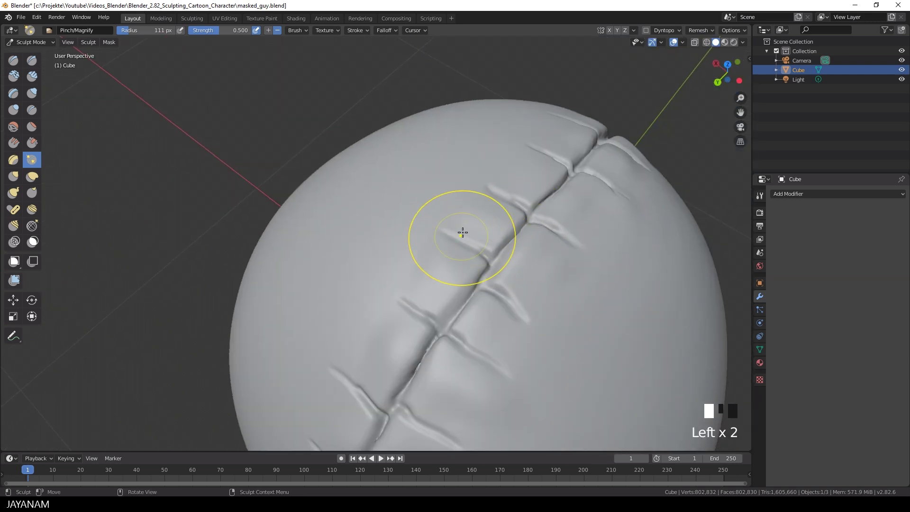
pyautogui.moveTo(501, 189); pyautogui.dragTo(531, 207)
pyautogui.moveTo(577, 216)
pyautogui.mouseDown(button='middle')
pyautogui.moveTo(410, 228)
pyautogui.moveTo(393, 206)
pyautogui.mouseUp(button='middle')
pyautogui.moveTo(584, 252); pyautogui.dragTo(560, 217, button='middle')
pyautogui.moveTo(491, 174)
pyautogui.mouseDown()
pyautogui.moveTo(467, 171)
pyautogui.moveTo(510, 181)
pyautogui.mouseUp()
pyautogui.moveTo(530, 184); pyautogui.dragTo(562, 237, button='middle')
# Step: Pinch the forehead stitch marks above the eye sockets to sharpen their creases
pyautogui.moveTo(519, 385); pyautogui.dragTo(584, 389)
pyautogui.keyDown('shift'); pyautogui.moveTo(497, 375); pyautogui.dragTo(491, 288, button='middle'); pyautogui.keyUp('shift')
pyautogui.moveTo(491, 301); pyautogui.dragTo(483, 302)
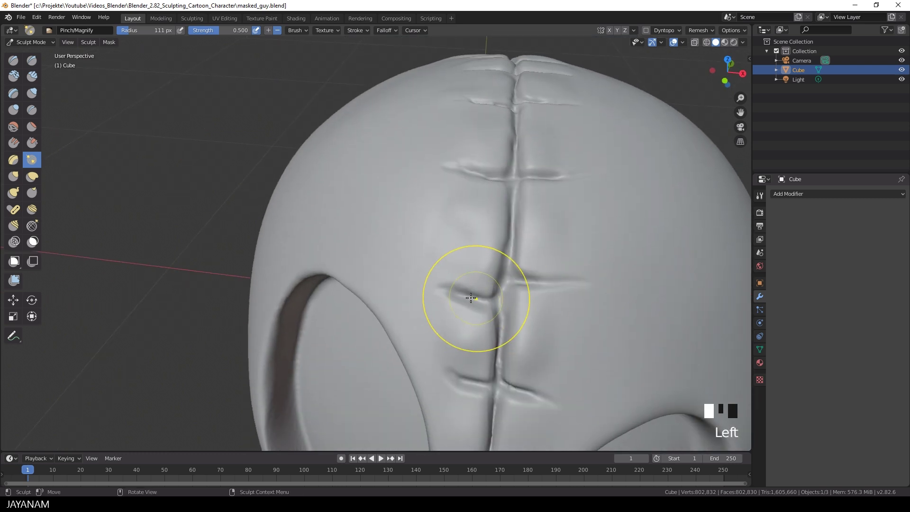
pyautogui.moveTo(538, 334); pyautogui.dragTo(541, 287, button='middle')
pyautogui.scroll(-3, 543, 289)
pyautogui.keyDown('shift'); pyautogui.moveTo(569, 356); pyautogui.dragTo(571, 315, button='middle'); pyautogui.keyUp('shift')
pyautogui.scroll(3, 564, 320)
pyautogui.moveTo(553, 322); pyautogui.dragTo(515, 311)
pyautogui.moveTo(514, 312); pyautogui.dragTo(485, 308)
# Step: Pinch the stitch marks on the lower face between the eye sockets and the neck with a 67 px brush radius
pyautogui.moveTo(535, 412)
pyautogui.keyDown('shift'); pyautogui.mouseDown(button='middle')
pyautogui.moveTo(528, 285)
pyautogui.moveTo(486, 369)
pyautogui.moveTo(548, 217)
pyautogui.mouseUp(button='middle'); pyautogui.keyUp('shift')
pyautogui.press('f')
pyautogui.click(502, 307)
pyautogui.moveTo(540, 304); pyautogui.dragTo(520, 301)
pyautogui.keyDown('shift'); pyautogui.moveTo(546, 362); pyautogui.dragTo(550, 273, button='middle'); pyautogui.keyUp('shift')
pyautogui.moveTo(545, 302); pyautogui.dragTo(513, 307)
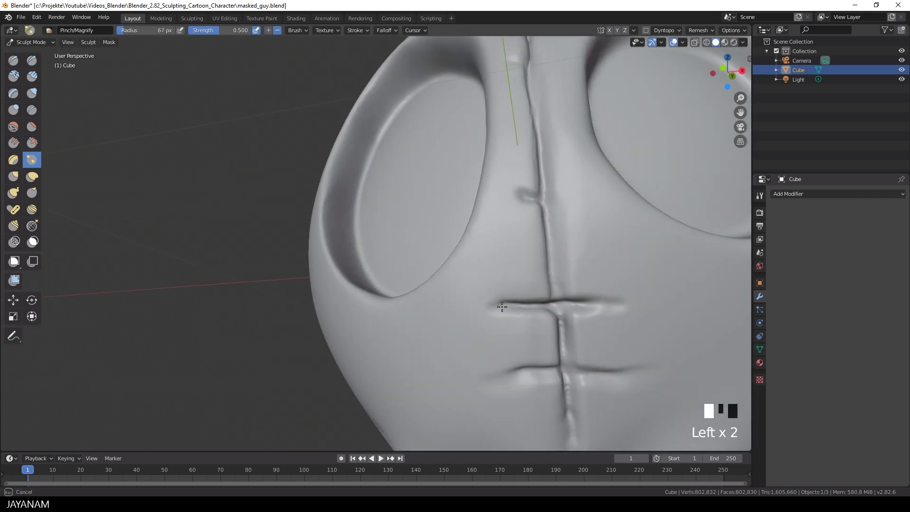
# Step: Mask a strip along one side of the seam between the eye sockets with the Mask brush, cleaning up its edge
pyautogui.scroll(-4, 617, 361)
pyautogui.moveTo(574, 309); pyautogui.dragTo(527, 318, button='middle')
pyautogui.moveTo(522, 222); pyautogui.dragTo(522, 258, button='middle')
pyautogui.scroll(-2, 545, 259)
pyautogui.press('m')
pyautogui.scroll(2, 471, 197)
pyautogui.moveTo(471, 197); pyautogui.dragTo(479, 156, button='middle')
pyautogui.moveTo(517, 43); pyautogui.dragTo(512, 446)
pyautogui.keyDown('shift'); pyautogui.moveTo(474, 139); pyautogui.dragTo(472, 143); pyautogui.keyUp('shift')
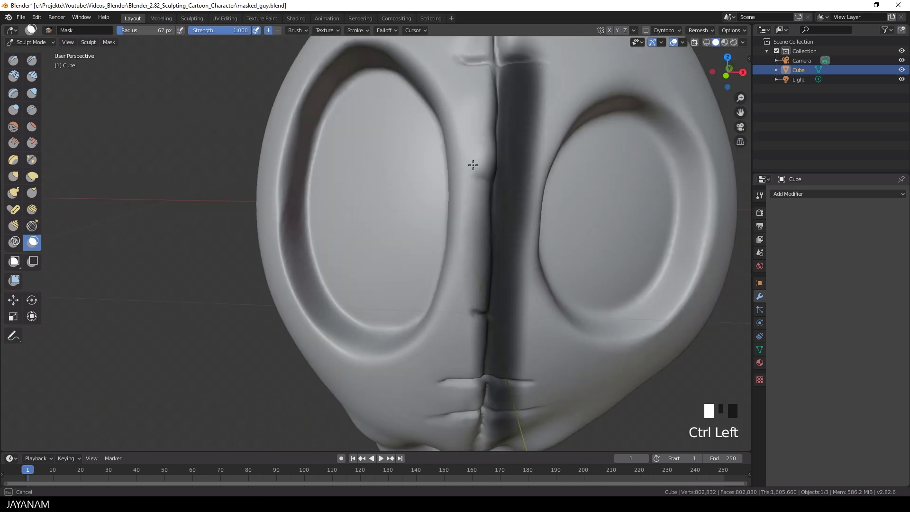
pyautogui.keyDown('ctrl'); pyautogui.moveTo(458, 394); pyautogui.dragTo(458, 408); pyautogui.keyUp('ctrl')
# Step: Extend the mask along the same side of the seam up the forehead
pyautogui.moveTo(504, 176); pyautogui.dragTo(528, 172, button='middle')
pyautogui.scroll(2, 546, 171)
pyautogui.moveTo(574, 176)
pyautogui.mouseDown()
pyautogui.moveTo(590, 157)
pyautogui.moveTo(601, 270)
pyautogui.mouseUp()
pyautogui.scroll(-2, 596, 130)
pyautogui.moveTo(595, 130); pyautogui.dragTo(512, 256, button='middle')
pyautogui.moveTo(485, 284); pyautogui.dragTo(473, 260)
# Step: Paint the mask over the crown, covering the stitches on one side of the seam
pyautogui.moveTo(517, 175); pyautogui.dragTo(524, 204, button='middle')
pyautogui.keyDown('shift'); pyautogui.moveTo(531, 204); pyautogui.dragTo(522, 289, button='middle'); pyautogui.keyUp('shift')
pyautogui.moveTo(448, 332)
pyautogui.mouseDown()
pyautogui.moveTo(435, 82)
pyautogui.moveTo(477, 168)
pyautogui.mouseUp()
pyautogui.keyDown('shift'); pyautogui.moveTo(477, 168); pyautogui.dragTo(542, 264, button='middle'); pyautogui.keyUp('shift')
pyautogui.moveTo(451, 365)
pyautogui.mouseDown()
pyautogui.moveTo(408, 256)
pyautogui.moveTo(384, 123)
pyautogui.moveTo(467, 357)
pyautogui.mouseUp()
pyautogui.keyDown('shift'); pyautogui.moveTo(468, 357); pyautogui.dragTo(540, 253, button='middle'); pyautogui.keyUp('shift')
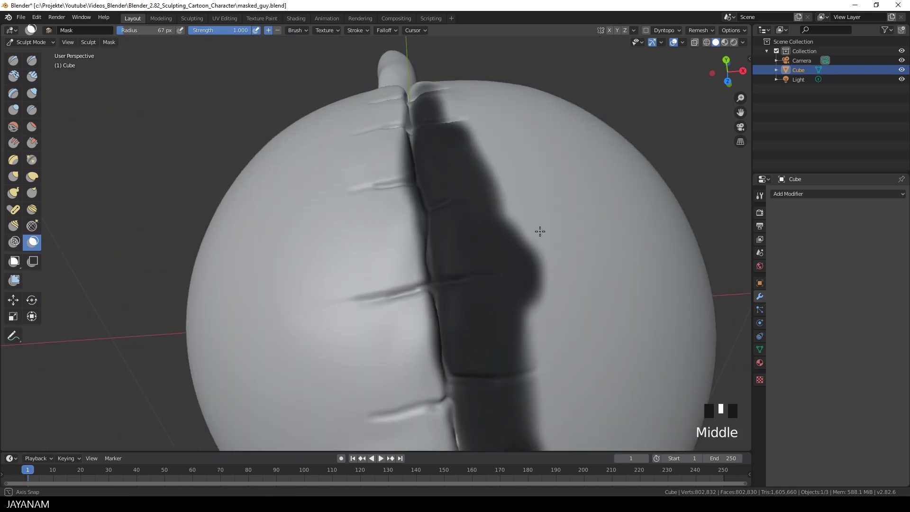
# Step: Continue the mask down the back of the head toward the neck, erasing spill across the seam
pyautogui.moveTo(530, 214); pyautogui.dragTo(400, 186, button='middle')
pyautogui.keyDown('ctrl'); pyautogui.click(400, 186); pyautogui.keyUp('ctrl')
pyautogui.keyDown('shift'); pyautogui.moveTo(449, 91); pyautogui.dragTo(456, 234, button='middle'); pyautogui.keyUp('shift')
pyautogui.moveTo(455, 222)
pyautogui.mouseDown()
pyautogui.moveTo(450, 154)
pyautogui.moveTo(486, 150)
pyautogui.mouseUp()
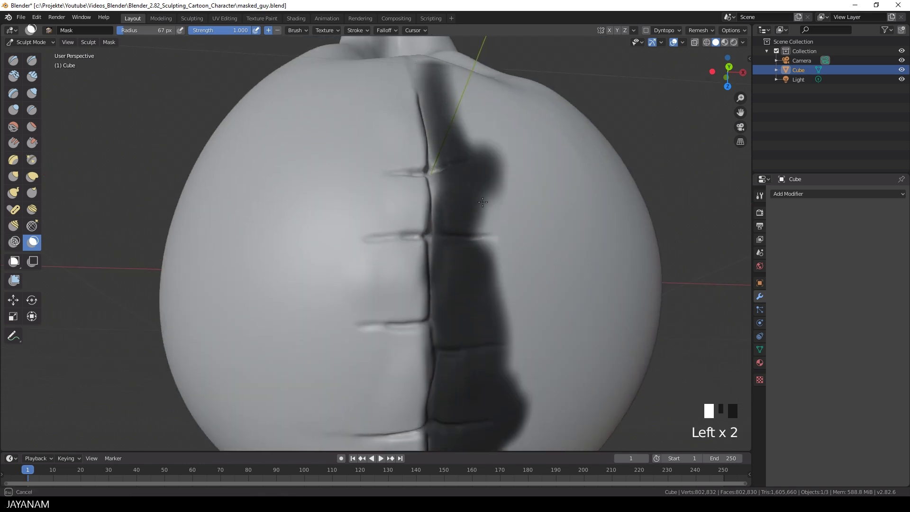
pyautogui.moveTo(454, 192); pyautogui.dragTo(461, 104, button='middle')
pyautogui.moveTo(502, 228)
pyautogui.mouseDown(button='middle')
pyautogui.moveTo(458, 199)
pyautogui.moveTo(502, 223)
pyautogui.moveTo(526, 204)
pyautogui.mouseUp(button='middle')
pyautogui.moveTo(464, 304); pyautogui.dragTo(448, 359)
# Step: Pull the unmasked side of the seam around the lower face stitches with the Grab brush at 138 px radius
pyautogui.press('g')
pyautogui.moveTo(428, 123)
pyautogui.mouseDown(button='middle')
pyautogui.moveTo(437, 157)
pyautogui.moveTo(465, 185)
pyautogui.moveTo(451, 315)
pyautogui.moveTo(462, 279)
pyautogui.moveTo(463, 292)
pyautogui.mouseUp(button='middle')
pyautogui.scroll(-4, 512, 220)
pyautogui.moveTo(458, 226); pyautogui.dragTo(463, 223)
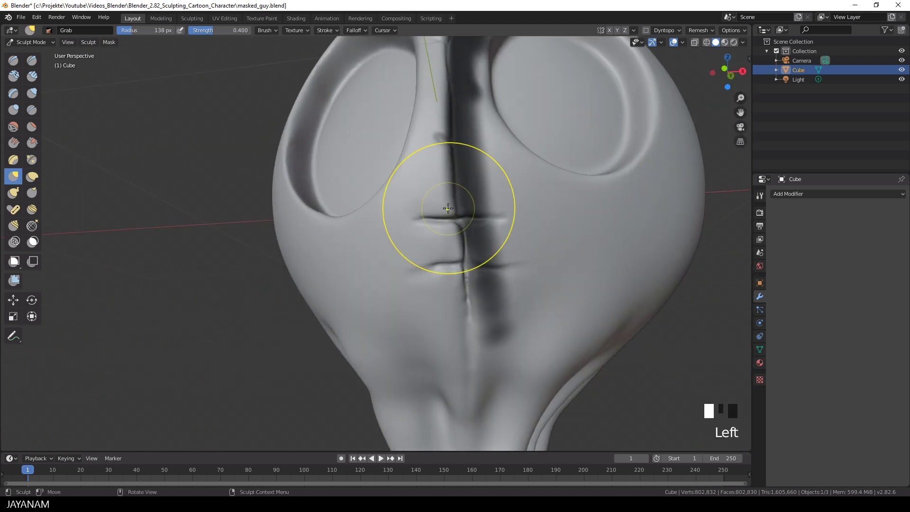
pyautogui.scroll(4, 480, 236)
pyautogui.moveTo(479, 236); pyautogui.dragTo(565, 158)
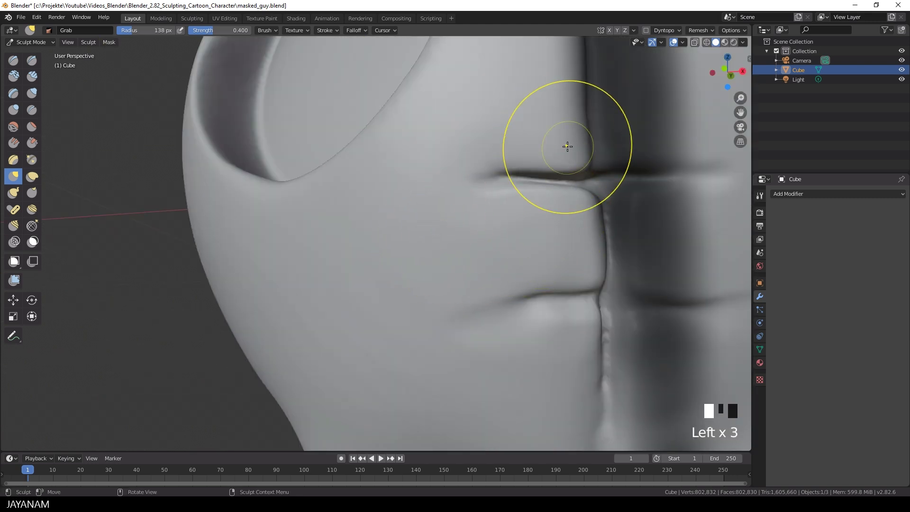
# Step: Invert the mask and grab the opposite side of the seam to reshape its edge between the stitches
pyautogui.scroll(-3, 572, 165)
pyautogui.hotkey('ctrl', 'i')
pyautogui.moveTo(501, 128)
pyautogui.mouseDown(button='middle')
pyautogui.moveTo(468, 226)
pyautogui.moveTo(459, 218)
pyautogui.mouseUp(button='middle')
pyautogui.scroll(5, 494, 161)
pyautogui.moveTo(456, 161); pyautogui.dragTo(458, 154)
pyautogui.moveTo(455, 134); pyautogui.dragTo(458, 129)
pyautogui.moveTo(461, 78)
pyautogui.mouseDown(button='middle')
pyautogui.moveTo(473, 116)
pyautogui.moveTo(457, 290)
pyautogui.mouseUp(button='middle')
pyautogui.moveTo(429, 124); pyautogui.dragTo(428, 117)
# Step: Grab further bulges along the seam edge from other angles and clear the mask
pyautogui.moveTo(443, 163); pyautogui.dragTo(413, 190, button='middle')
pyautogui.keyDown('shift'); pyautogui.moveTo(412, 190); pyautogui.dragTo(319, 220, button='middle'); pyautogui.keyUp('shift')
pyautogui.moveTo(331, 187)
pyautogui.mouseDown(button='middle')
pyautogui.moveTo(345, 176)
pyautogui.moveTo(275, 92)
pyautogui.mouseUp(button='middle')
pyautogui.moveTo(321, 138)
pyautogui.mouseDown(button='middle')
pyautogui.moveTo(290, 128)
pyautogui.moveTo(328, 168)
pyautogui.mouseUp(button='middle')
pyautogui.moveTo(334, 187); pyautogui.dragTo(336, 190)
pyautogui.moveTo(338, 191); pyautogui.dragTo(408, 194, button='middle')
pyautogui.hotkey('alt', 'm')
pyautogui.click(378, 187)
# Step: Deepen a forehead stitch mark with the Crease brush at 41 px radius and remesh the head with a 0.003 m voxel size
pyautogui.scroll(3, 440, 219)
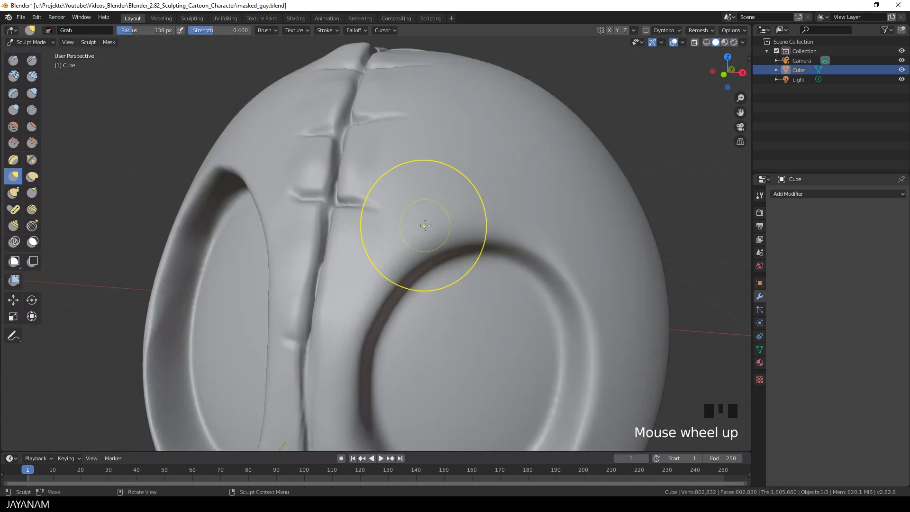
pyautogui.moveTo(440, 219); pyautogui.dragTo(417, 205, button='middle')
pyautogui.scroll(3, 74, 256)
pyautogui.click(32, 142)
pyautogui.press('f')
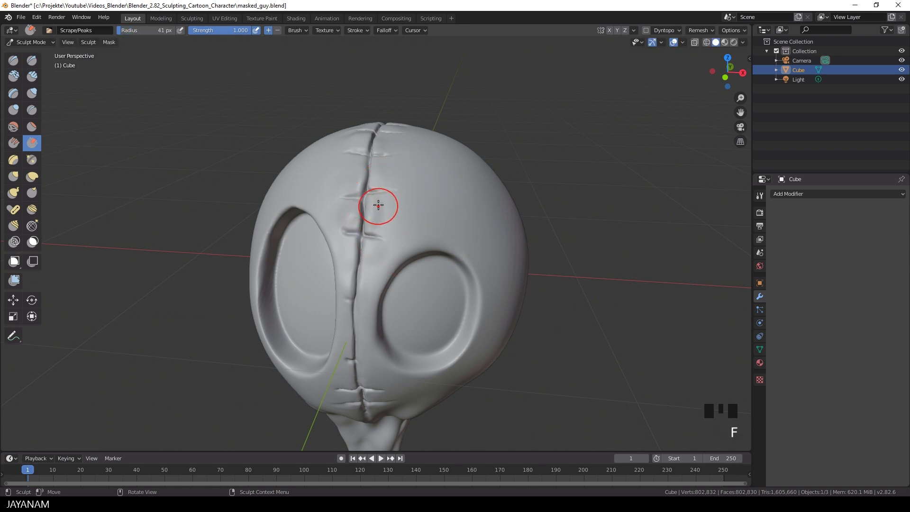
pyautogui.scroll(3, 405, 229)
pyautogui.moveTo(336, 210); pyautogui.dragTo(279, 222, button='middle')
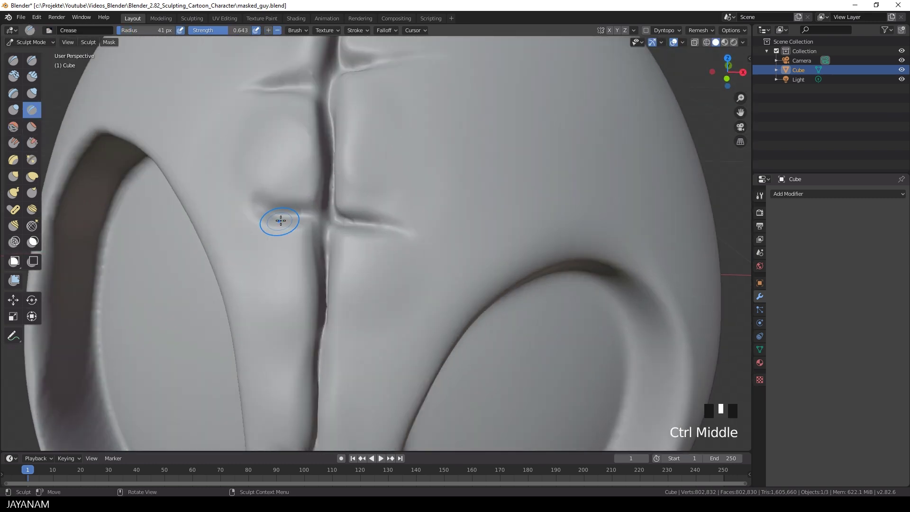
pyautogui.click(699, 30)
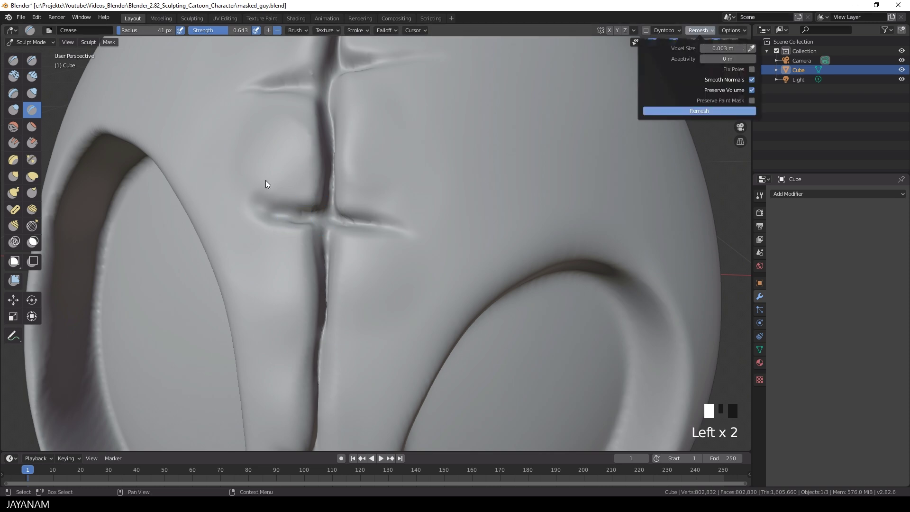
# Step: Pinch the forehead seam and its stitches with the Pinch/Magnify brush at 69 px radius, smoothing one spot beside the seam
pyautogui.click(32, 160)
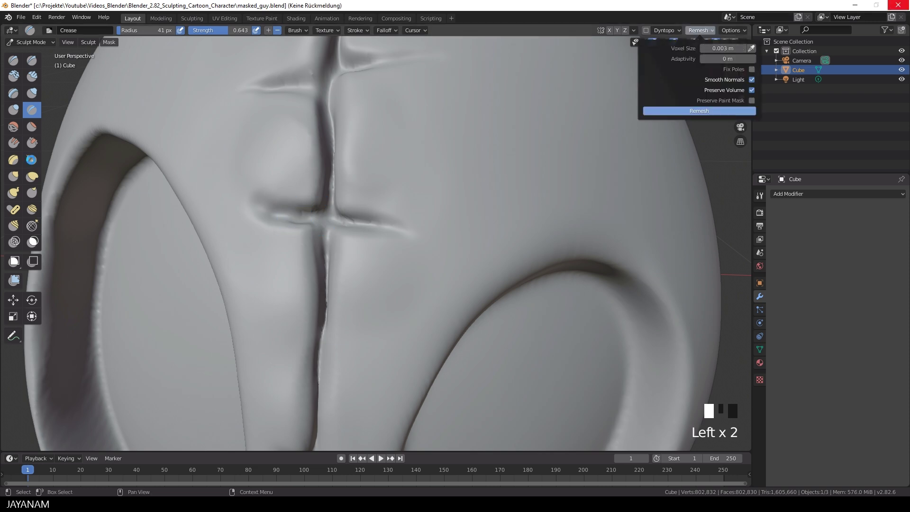
pyautogui.press('f')
pyautogui.moveTo(331, 185); pyautogui.dragTo(282, 211, button='middle')
pyautogui.moveTo(317, 216); pyautogui.dragTo(324, 156)
pyautogui.moveTo(330, 266); pyautogui.dragTo(341, 408)
pyautogui.keyDown('shift'); pyautogui.moveTo(334, 218); pyautogui.dragTo(349, 215); pyautogui.keyUp('shift')
# Step: Pinch further seam sections and stitch marks around the head to tighten their creases
pyautogui.scroll(-8, 427, 181)
pyautogui.moveTo(427, 181)
pyautogui.mouseDown(button='middle')
pyautogui.moveTo(390, 175)
pyautogui.moveTo(403, 137)
pyautogui.mouseUp(button='middle')
pyautogui.scroll(5, 390, 175)
pyautogui.moveTo(357, 90); pyautogui.dragTo(378, 82)
pyautogui.moveTo(394, 95); pyautogui.dragTo(413, 151, button='middle')
pyautogui.scroll(6, 420, 237)
pyautogui.moveTo(422, 298); pyautogui.dragTo(423, 199)
pyautogui.moveTo(407, 137); pyautogui.dragTo(317, 133)
# Step: Pinch the next stretch of seam and its stitches, working toward the back of the head
pyautogui.scroll(-6, 506, 133)
pyautogui.moveTo(505, 133)
pyautogui.mouseDown(button='middle')
pyautogui.moveTo(484, 145)
pyautogui.moveTo(479, 130)
pyautogui.mouseUp(button='middle')
pyautogui.scroll(4, 455, 180)
pyautogui.moveTo(394, 284); pyautogui.dragTo(408, 247)
pyautogui.moveTo(429, 209); pyautogui.dragTo(422, 241, button='middle')
pyautogui.moveTo(426, 137); pyautogui.dragTo(434, 140)
pyautogui.moveTo(434, 152); pyautogui.dragTo(493, 237, button='middle')
pyautogui.moveTo(493, 242); pyautogui.dragTo(520, 318)
# Step: Pinch the center seam and adjoining stitches down the back of the head
pyautogui.moveTo(517, 303)
pyautogui.mouseDown(button='middle')
pyautogui.moveTo(458, 303)
pyautogui.moveTo(439, 276)
pyautogui.moveTo(429, 171)
pyautogui.mouseUp(button='middle')
pyautogui.moveTo(460, 192); pyautogui.dragTo(420, 204)
pyautogui.moveTo(402, 189); pyautogui.dragTo(392, 160)
pyautogui.moveTo(392, 160)
pyautogui.keyDown('shift'); pyautogui.mouseDown(button='middle')
pyautogui.moveTo(408, 213)
pyautogui.moveTo(427, 122)
pyautogui.moveTo(371, 248)
pyautogui.mouseUp(button='middle'); pyautogui.keyUp('shift')
pyautogui.moveTo(398, 223); pyautogui.dragTo(407, 160)
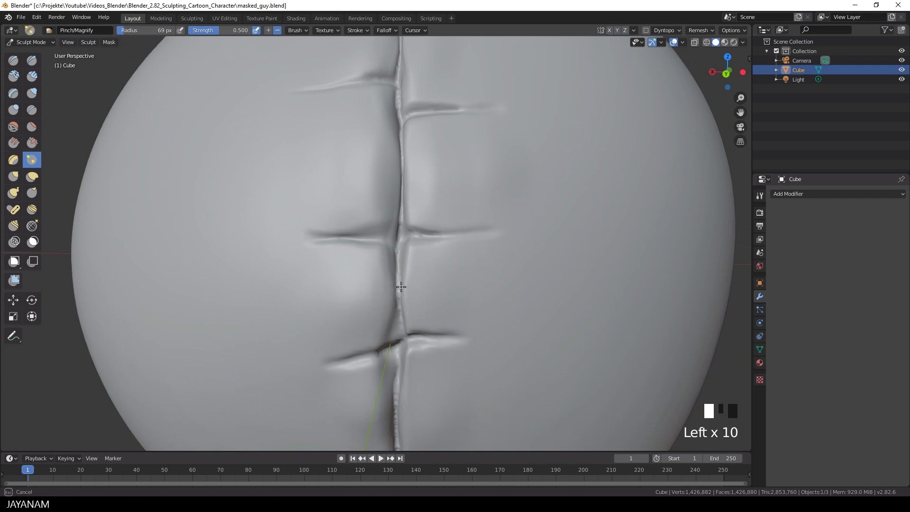
pyautogui.moveTo(400, 305); pyautogui.dragTo(403, 284)
pyautogui.keyDown('shift'); pyautogui.moveTo(403, 284); pyautogui.dragTo(409, 224, button='middle'); pyautogui.keyUp('shift')
pyautogui.scroll(-2, 413, 331)
# Step: Try to deepen the stitch marks on the back of the head with the Crease brush
pyautogui.moveTo(413, 331); pyautogui.dragTo(436, 302, button='middle')
pyautogui.scroll(2, 368, 231)
pyautogui.hotkey('shift', 'c')
pyautogui.keyDown('ctrl'); pyautogui.moveTo(414, 199); pyautogui.dragTo(332, 250, button='middle'); pyautogui.keyUp('ctrl')
pyautogui.press('f')
pyautogui.click(328, 252)
pyautogui.moveTo(302, 255); pyautogui.dragTo(390, 252)
pyautogui.moveTo(286, 221); pyautogui.dragTo(290, 254)
pyautogui.moveTo(286, 200)
pyautogui.mouseDown()
pyautogui.moveTo(281, 225)
pyautogui.moveTo(183, 205)
pyautogui.mouseUp()
# Step: Set the Crease brush to 39 px radius and 0.494 strength, and undo the last crease strokes
pyautogui.press('f')
pyautogui.click(269, 214)
pyautogui.keyDown('ctrl'); pyautogui.moveTo(283, 190); pyautogui.dragTo(414, 264, button='middle'); pyautogui.keyUp('ctrl')
pyautogui.hotkey('ctrl', 'z')
pyautogui.hotkey('ctrl', 'z')
pyautogui.hotkey('ctrl', 'z')
pyautogui.hotkey('ctrl', 'z')
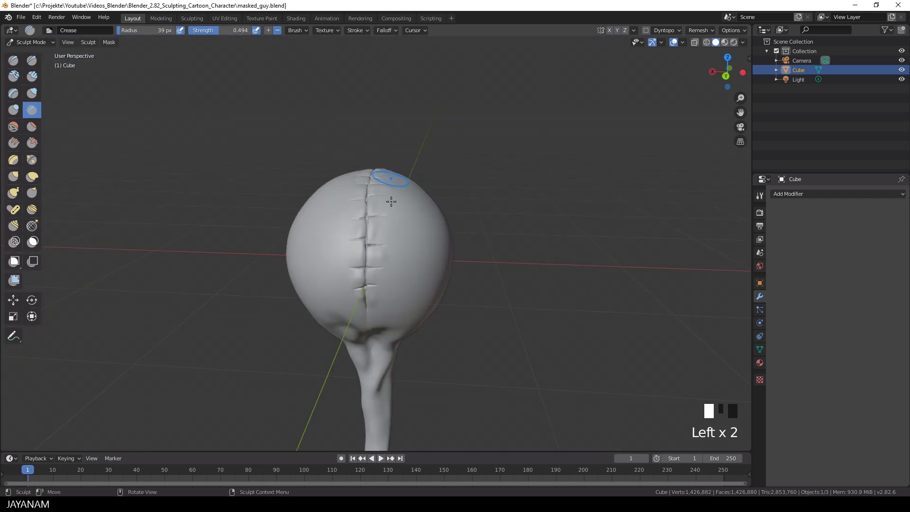
# Step: Crease the stitch marks and the seam between them on the back of the head
pyautogui.keyDown('ctrl'); pyautogui.moveTo(375, 199); pyautogui.dragTo(327, 257, button='middle'); pyautogui.keyUp('ctrl')
pyautogui.moveTo(294, 264); pyautogui.dragTo(327, 263)
pyautogui.moveTo(277, 191); pyautogui.dragTo(202, 201)
pyautogui.moveTo(283, 189); pyautogui.dragTo(285, 147)
pyautogui.moveTo(285, 164); pyautogui.dragTo(288, 113)
pyautogui.moveTo(290, 275); pyautogui.dragTo(290, 372)
# Step: Crease the next stitch and the adjoining seam sections along the back, smoothing the seam where needed
pyautogui.keyDown('shift'); pyautogui.moveTo(349, 304); pyautogui.dragTo(427, 71, button='middle'); pyautogui.keyUp('shift')
pyautogui.moveTo(290, 230); pyautogui.dragTo(460, 225)
pyautogui.moveTo(368, 175); pyautogui.dragTo(363, 331)
pyautogui.moveTo(363, 331)
pyautogui.keyDown('shift'); pyautogui.mouseDown(button='middle')
pyautogui.moveTo(346, 95)
pyautogui.moveTo(341, 177)
pyautogui.mouseUp(button='middle'); pyautogui.keyUp('shift')
pyautogui.keyDown('shift'); pyautogui.moveTo(344, 284); pyautogui.dragTo(341, 177); pyautogui.keyUp('shift')
pyautogui.moveTo(342, 246); pyautogui.dragTo(339, 142)
pyautogui.moveTo(351, 138)
pyautogui.mouseDown()
pyautogui.moveTo(313, 157)
pyautogui.moveTo(349, 75)
pyautogui.moveTo(347, 50)
pyautogui.mouseUp()
# Step: Crease the seam and a stitch mark on the upper back of the head
pyautogui.scroll(-8, 370, 142)
pyautogui.keyDown('shift'); pyautogui.moveTo(384, 142); pyautogui.dragTo(400, 179, button='middle'); pyautogui.keyUp('shift')
pyautogui.scroll(6, 370, 166)
pyautogui.moveTo(333, 153); pyautogui.dragTo(335, 83)
pyautogui.moveTo(406, 113); pyautogui.dragTo(332, 125)
pyautogui.keyDown('shift'); pyautogui.moveTo(346, 93); pyautogui.dragTo(349, 256, button='middle'); pyautogui.keyUp('shift')
# Step: Raise ridges along the upper back seam with inverted Crease strokes
pyautogui.keyDown('ctrl'); pyautogui.moveTo(347, 252); pyautogui.dragTo(347, 289); pyautogui.keyUp('ctrl')
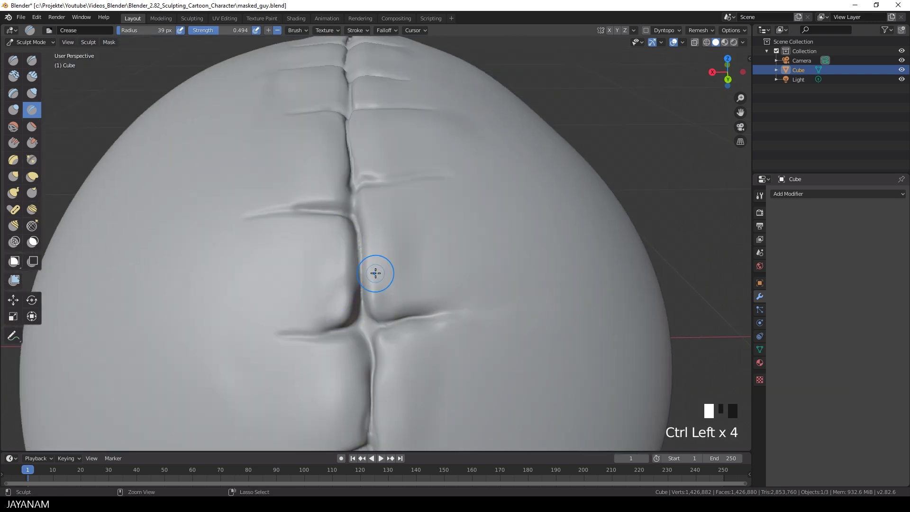
pyautogui.keyDown('ctrl'); pyautogui.moveTo(345, 167); pyautogui.dragTo(353, 196); pyautogui.keyUp('ctrl')
pyautogui.moveTo(353, 197); pyautogui.dragTo(332, 102, button='middle')
pyautogui.keyDown('ctrl'); pyautogui.moveTo(332, 102); pyautogui.dragTo(382, 202); pyautogui.keyUp('ctrl')
# Step: Smooth beside the back stitches and sharpen the stitch marks with the Crease brush at 0.354 strength
pyautogui.keyDown('shift'); pyautogui.moveTo(418, 129); pyautogui.dragTo(455, 219, button='middle'); pyautogui.keyUp('shift')
pyautogui.keyDown('shift'); pyautogui.moveTo(317, 239); pyautogui.dragTo(250, 290); pyautogui.keyUp('shift')
pyautogui.keyDown('ctrl'); pyautogui.moveTo(372, 342); pyautogui.dragTo(374, 293, button='middle'); pyautogui.keyUp('ctrl')
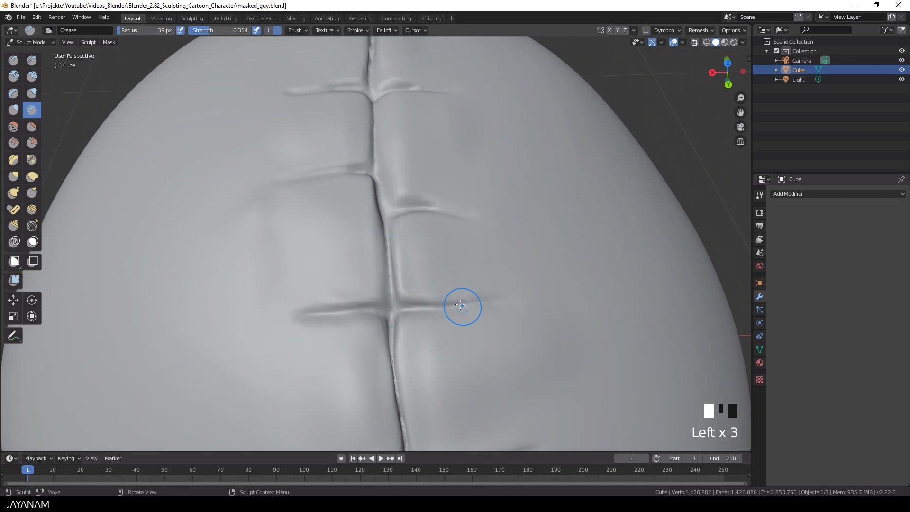
pyautogui.moveTo(396, 185); pyautogui.dragTo(403, 202, button='middle')
pyautogui.moveTo(367, 171); pyautogui.dragTo(317, 178)
# Step: Crease the stitch marks and seam sections from the upper back of the head toward the crown
pyautogui.moveTo(355, 79)
pyautogui.keyDown('shift'); pyautogui.mouseDown(button='middle')
pyautogui.moveTo(415, 101)
pyautogui.moveTo(422, 209)
pyautogui.mouseUp(button='middle'); pyautogui.keyUp('shift')
pyautogui.moveTo(422, 209)
pyautogui.mouseDown()
pyautogui.moveTo(397, 218)
pyautogui.moveTo(408, 182)
pyautogui.mouseUp()
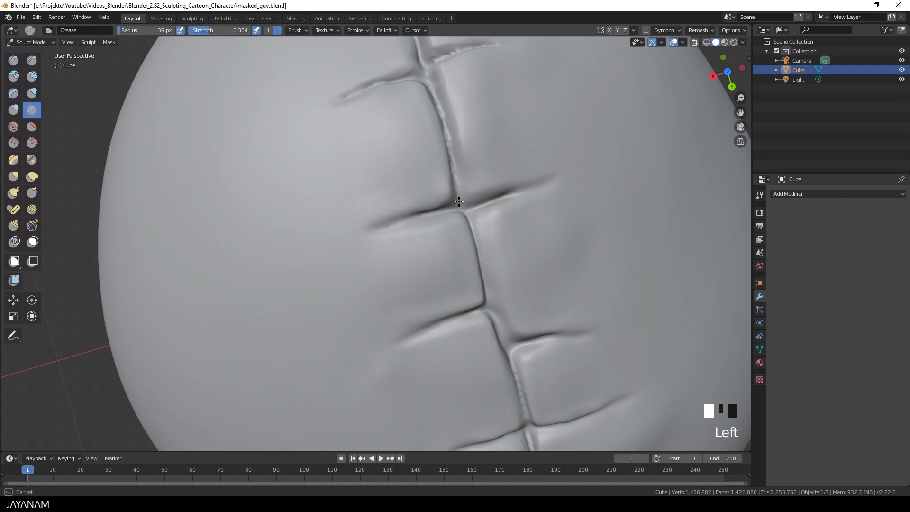
pyautogui.keyDown('shift'); pyautogui.moveTo(464, 75); pyautogui.dragTo(481, 146, button='middle'); pyautogui.keyUp('shift')
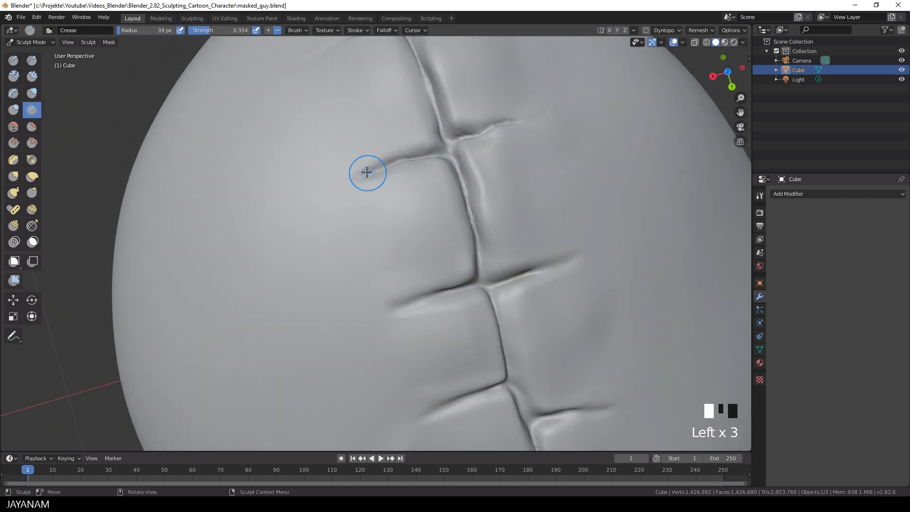
pyautogui.keyDown('ctrl'); pyautogui.moveTo(444, 71); pyautogui.dragTo(502, 204, button='middle'); pyautogui.keyUp('ctrl')
pyautogui.moveTo(545, 230); pyautogui.dragTo(513, 225, button='middle')
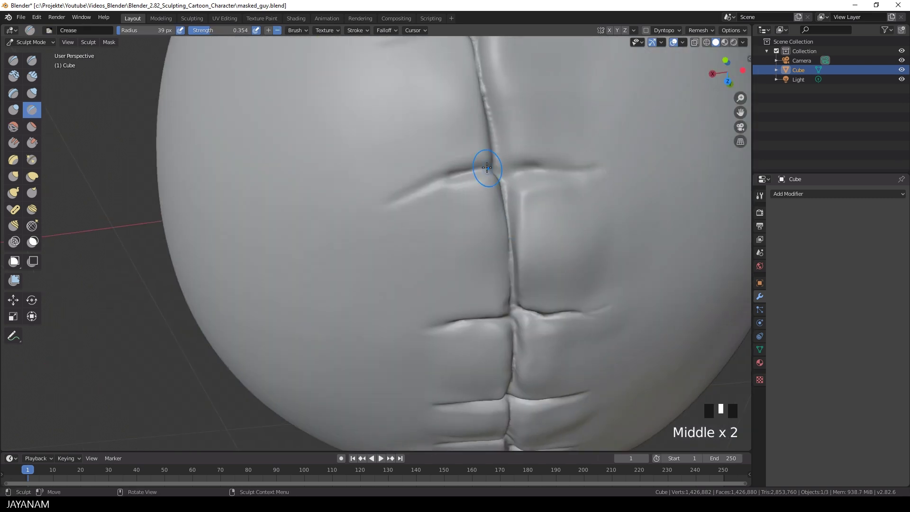
pyautogui.moveTo(430, 194); pyautogui.dragTo(520, 185, button='middle')
# Step: Sharpen the seam and its cross stitches over the crown of the head with the Crease brush
pyautogui.moveTo(492, 152)
pyautogui.keyDown('shift'); pyautogui.mouseDown(button='middle')
pyautogui.moveTo(511, 138)
pyautogui.moveTo(528, 242)
pyautogui.mouseUp(button='middle'); pyautogui.keyUp('shift')
pyautogui.moveTo(646, 192)
pyautogui.mouseDown(button='middle')
pyautogui.moveTo(600, 147)
pyautogui.moveTo(524, 263)
pyautogui.mouseUp(button='middle')
pyautogui.keyDown('ctrl'); pyautogui.click(525, 263); pyautogui.keyUp('ctrl')
pyautogui.moveTo(537, 218); pyautogui.dragTo(526, 130)
pyautogui.moveTo(528, 135); pyautogui.dragTo(569, 180, button='middle')
pyautogui.scroll(3, 579, 176)
pyautogui.moveTo(617, 177); pyautogui.dragTo(628, 157)
# Step: Crease the front seam and the short stitch mark between the upper parts of the eye sockets
pyautogui.scroll(-5, 612, 161)
pyautogui.moveTo(545, 166); pyautogui.dragTo(480, 186, button='middle')
pyautogui.scroll(3, 481, 182)
pyautogui.moveTo(484, 72); pyautogui.dragTo(493, 202)
pyautogui.moveTo(517, 97)
pyautogui.keyDown('shift'); pyautogui.mouseDown(button='middle')
pyautogui.moveTo(510, 163)
pyautogui.moveTo(531, 284)
pyautogui.mouseUp(button='middle'); pyautogui.keyUp('shift')
pyautogui.moveTo(489, 213)
pyautogui.mouseDown()
pyautogui.moveTo(512, 212)
pyautogui.moveTo(500, 212)
pyautogui.mouseUp()
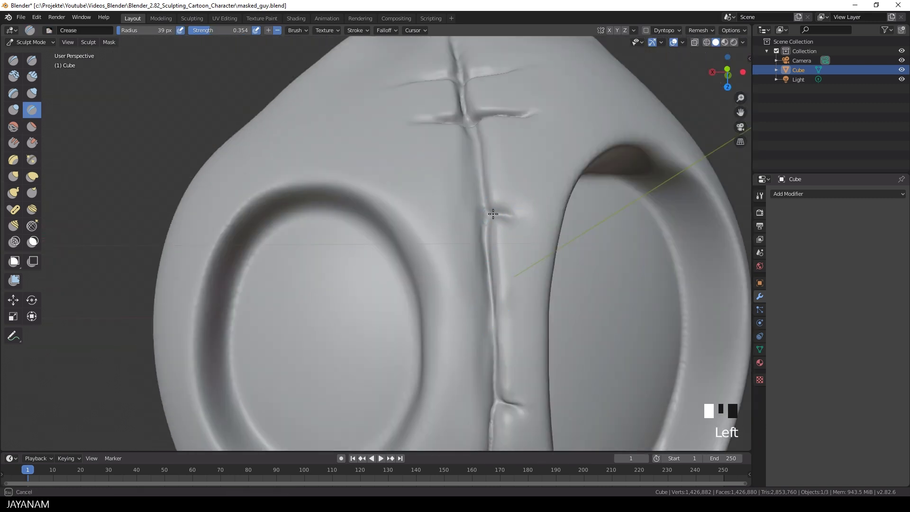
# Step: Deepen the horizontal stitch above the eye sockets and crease the adjoining forehead seam
pyautogui.moveTo(473, 118); pyautogui.dragTo(519, 102, button='middle')
pyautogui.moveTo(520, 102); pyautogui.dragTo(481, 100)
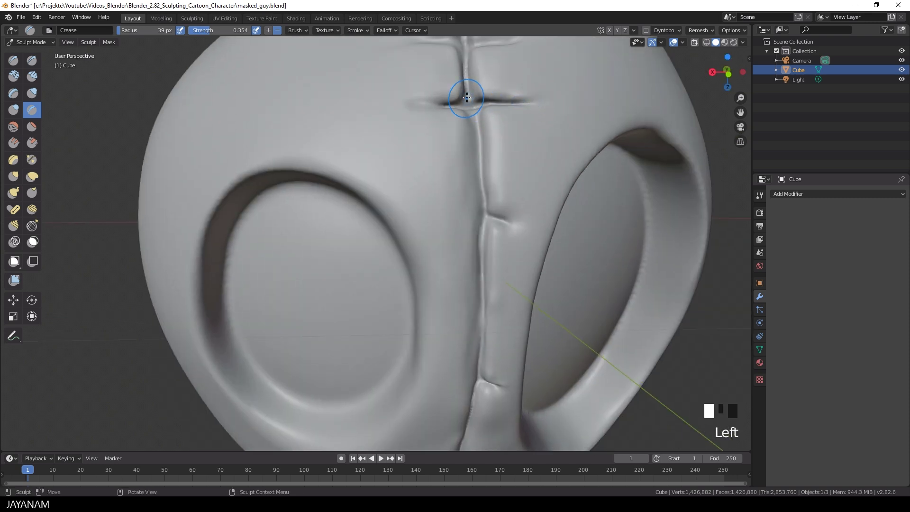
pyautogui.keyDown('shift'); pyautogui.moveTo(467, 100); pyautogui.dragTo(453, 231, button='middle'); pyautogui.keyUp('shift')
pyautogui.moveTo(452, 171); pyautogui.dragTo(450, 145)
# Step: Pinch the forehead seam and its stitches with the Pinch/Magnify brush at 104 px radius and 0.500 strength
pyautogui.scroll(-3, 508, 183)
pyautogui.moveTo(508, 183); pyautogui.dragTo(492, 244, button='middle')
pyautogui.scroll(2, 492, 244)
pyautogui.click(31, 160)
pyautogui.moveTo(332, 189); pyautogui.dragTo(427, 180, button='middle')
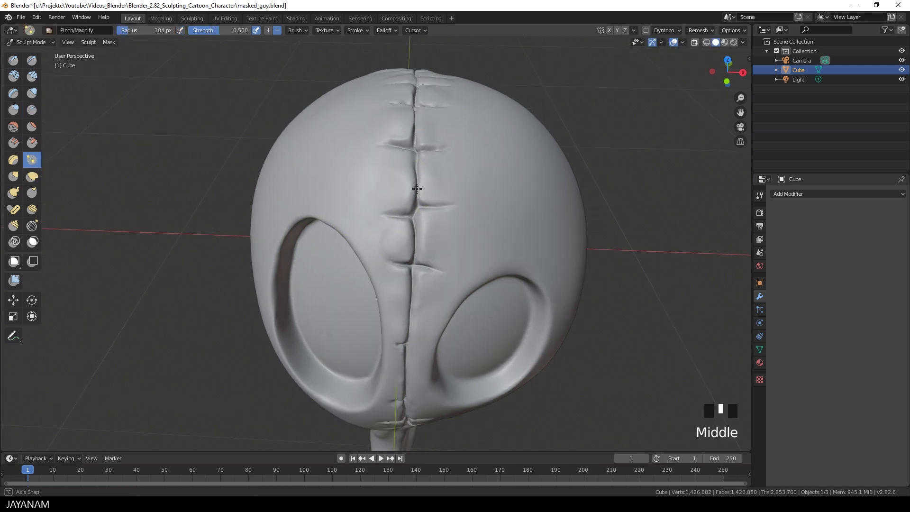
pyautogui.moveTo(429, 227); pyautogui.dragTo(437, 162)
pyautogui.moveTo(407, 263); pyautogui.dragTo(403, 259)
# Step: Smooth beside the front seam and pinch a stitch mark tighter on the face
pyautogui.moveTo(458, 237); pyautogui.dragTo(468, 213, button='middle')
pyautogui.keyDown('shift'); pyautogui.moveTo(453, 313); pyautogui.dragTo(414, 152, button='middle'); pyautogui.keyUp('shift')
pyautogui.keyDown('shift'); pyautogui.click(400, 228); pyautogui.keyUp('shift')
pyautogui.scroll(6, 379, 228)
pyautogui.moveTo(370, 219); pyautogui.dragTo(333, 218)
# Step: Tighten the lower front seam and the two stitches above the neck, smoothing where needed
pyautogui.scroll(-6, 369, 237)
pyautogui.moveTo(396, 297); pyautogui.dragTo(404, 269, button='middle')
pyautogui.keyDown('shift'); pyautogui.scroll(-5, 405, 269); pyautogui.keyUp('shift')
pyautogui.moveTo(376, 183); pyautogui.dragTo(424, 190, button='middle')
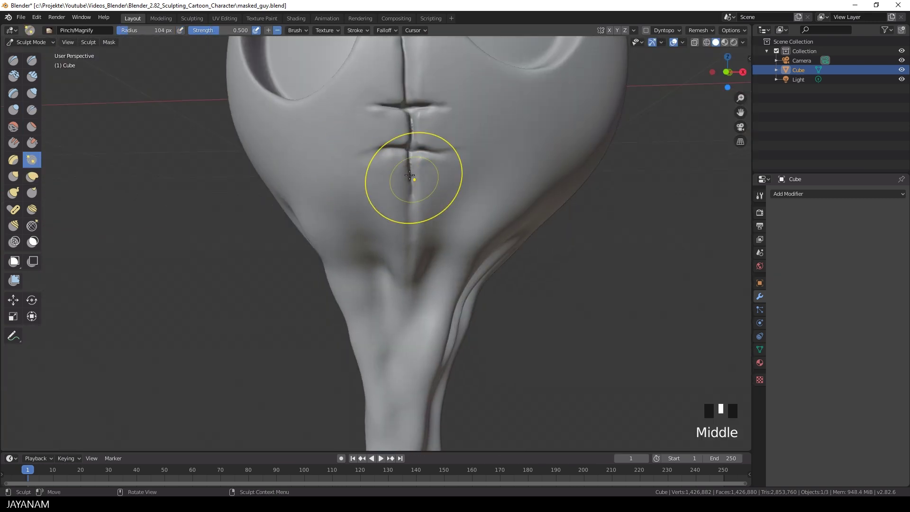
pyautogui.moveTo(406, 92); pyautogui.dragTo(474, 324, button='middle')
pyautogui.keyDown('shift'); pyautogui.click(475, 324); pyautogui.keyUp('shift')
# Step: Adjust the seam edge on the upper back of the head with the Grab brush
pyautogui.moveTo(483, 284)
pyautogui.keyDown('shift'); pyautogui.mouseDown(button='middle')
pyautogui.moveTo(356, 315)
pyautogui.moveTo(315, 284)
pyautogui.moveTo(200, 123)
pyautogui.moveTo(162, 192)
pyautogui.mouseUp(button='middle'); pyautogui.keyUp('shift')
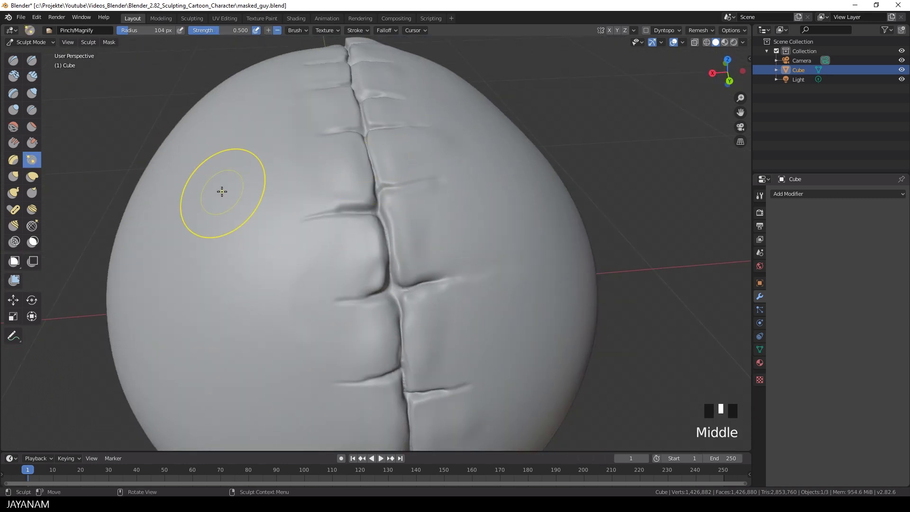
pyautogui.press('g')
pyautogui.moveTo(280, 208); pyautogui.dragTo(284, 189, button='middle')
pyautogui.moveTo(349, 150); pyautogui.dragTo(352, 142)
pyautogui.moveTo(346, 100); pyautogui.dragTo(376, 260, button='middle')
# Step: Pinch the back seam and its stitch marks with the Pinch/Magnify brush at 67 px radius and 0.500 strength
pyautogui.press('p')
pyautogui.scroll(-2, 447, 252)
pyautogui.moveTo(437, 266); pyautogui.dragTo(467, 262)
pyautogui.moveTo(439, 266); pyautogui.dragTo(438, 289, button='middle')
pyautogui.moveTo(434, 356); pyautogui.dragTo(400, 364)
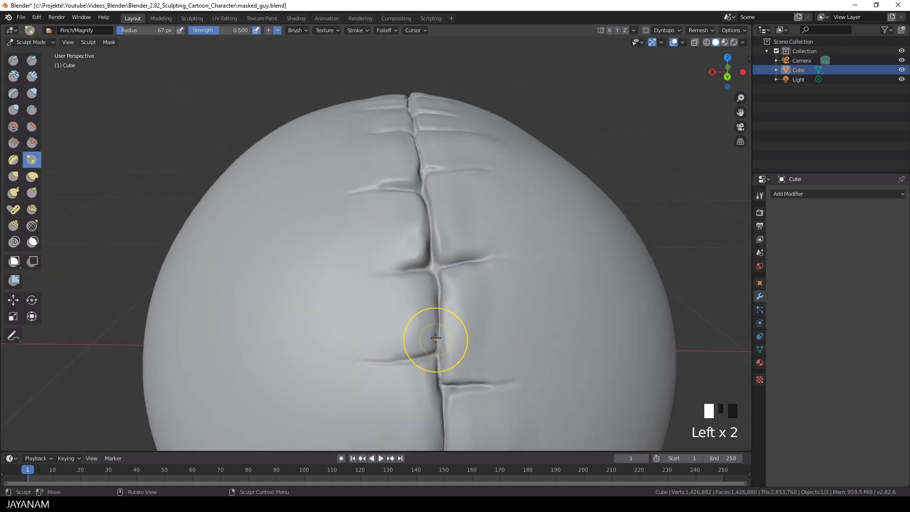
pyautogui.moveTo(417, 351); pyautogui.dragTo(427, 265, button='middle')
pyautogui.moveTo(413, 266); pyautogui.dragTo(437, 265)
pyautogui.moveTo(438, 190)
pyautogui.mouseDown(button='middle')
pyautogui.moveTo(445, 246)
pyautogui.moveTo(434, 254)
pyautogui.mouseUp(button='middle')
pyautogui.moveTo(434, 268); pyautogui.dragTo(437, 332)
# Step: Raise ridges along the back seam with inverted Crease strokes at 40 px radius and 0.354 strength
pyautogui.click(31, 110)
pyautogui.keyDown('ctrl'); pyautogui.moveTo(449, 252); pyautogui.dragTo(449, 237, button='middle'); pyautogui.keyUp('ctrl')
pyautogui.hotkey('ctrl', 'i')
pyautogui.hotkey('ctrl', 'i')
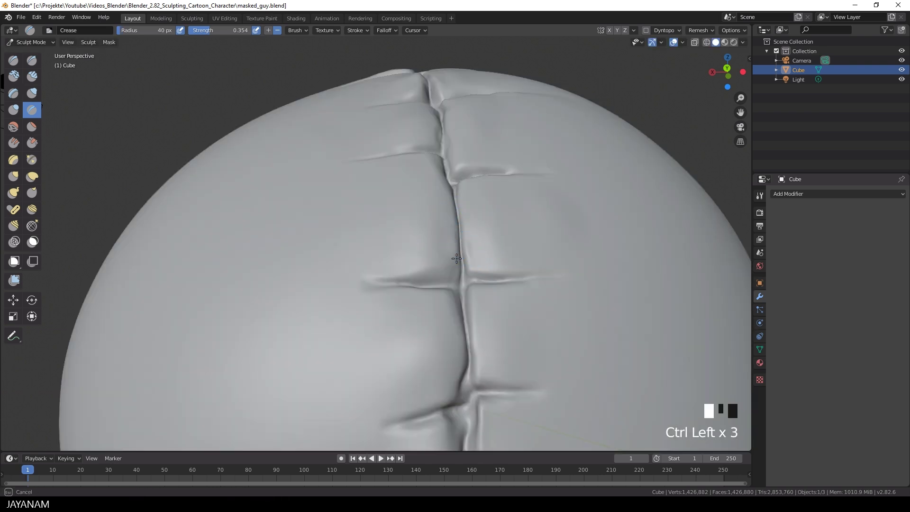
# Step: Tighten the seam and stitch crossings on the back of the head with the Pinch/Magnify brush at 40 px radius
pyautogui.scroll(-5, 471, 299)
pyautogui.keyDown('ctrl'); pyautogui.moveTo(471, 299); pyautogui.dragTo(432, 326, button='middle'); pyautogui.keyUp('ctrl')
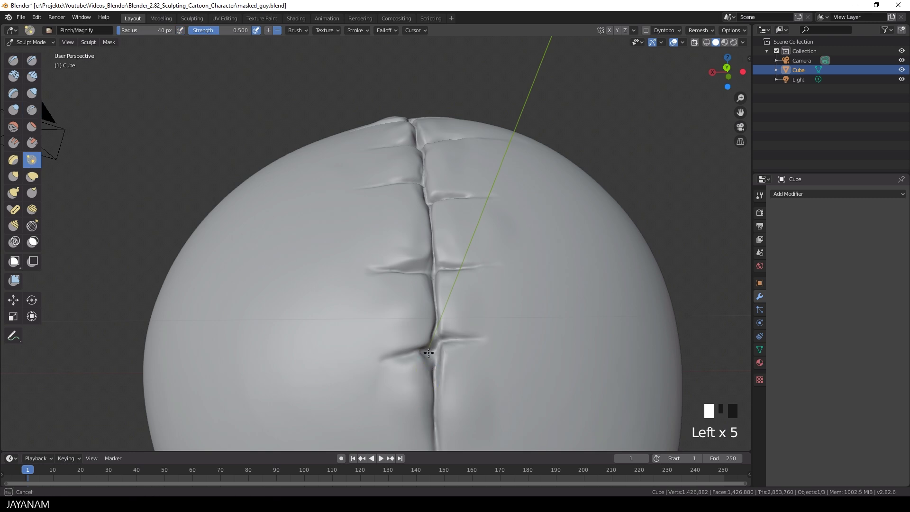
pyautogui.moveTo(464, 293); pyautogui.dragTo(453, 313, button='middle')
# Step: Puff up the areas between the back stitches with the Inflate/Deflate brush at 40 px radius and 0.707 strength
pyautogui.click(32, 93)
pyautogui.scroll(-4, 408, 227)
pyautogui.moveTo(403, 242); pyautogui.dragTo(417, 230, button='middle')
pyautogui.scroll(3, 420, 227)
pyautogui.moveTo(412, 208); pyautogui.dragTo(411, 233)
pyautogui.moveTo(443, 232); pyautogui.dragTo(439, 220)
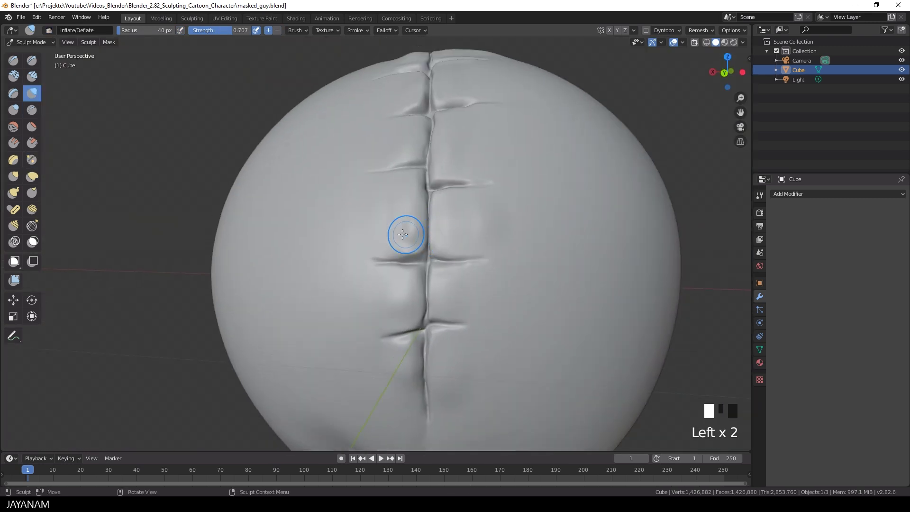
# Step: Inflate more pads along the seam at 0.567 strength, smooth the surface beside it, and save the file
pyautogui.moveTo(479, 237)
pyautogui.mouseDown(button='middle')
pyautogui.moveTo(467, 177)
pyautogui.moveTo(479, 158)
pyautogui.mouseUp(button='middle')
pyautogui.keyDown('shift'); pyautogui.moveTo(480, 158); pyautogui.dragTo(498, 229); pyautogui.keyUp('shift')
pyautogui.moveTo(446, 199); pyautogui.dragTo(436, 180)
pyautogui.moveTo(437, 181); pyautogui.dragTo(434, 173)
pyautogui.moveTo(434, 173); pyautogui.dragTo(458, 202, button='middle')
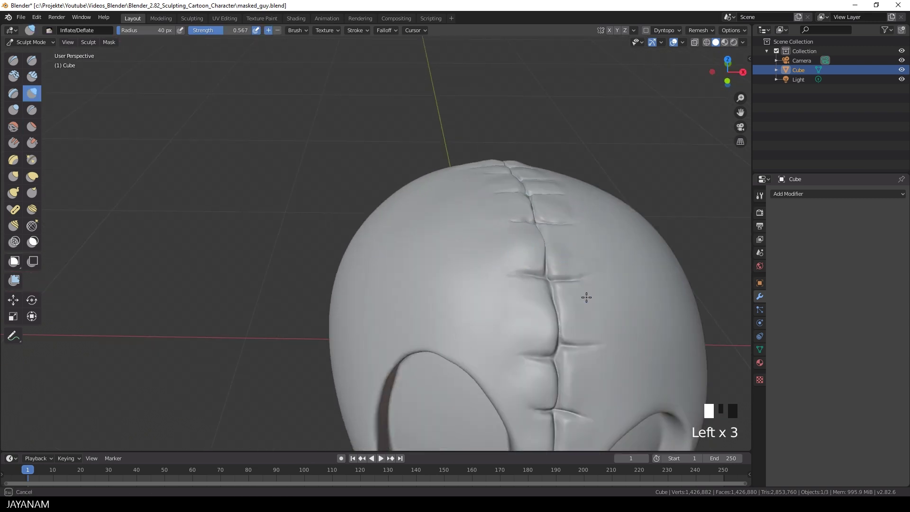
pyautogui.moveTo(515, 335)
pyautogui.keyDown('shift'); pyautogui.mouseDown(button='middle')
pyautogui.moveTo(484, 189)
pyautogui.moveTo(496, 244)
pyautogui.moveTo(491, 211)
pyautogui.mouseUp(button='middle'); pyautogui.keyUp('shift')
pyautogui.scroll(-2, 487, 216)
pyautogui.moveTo(523, 242); pyautogui.dragTo(481, 319, button='middle')
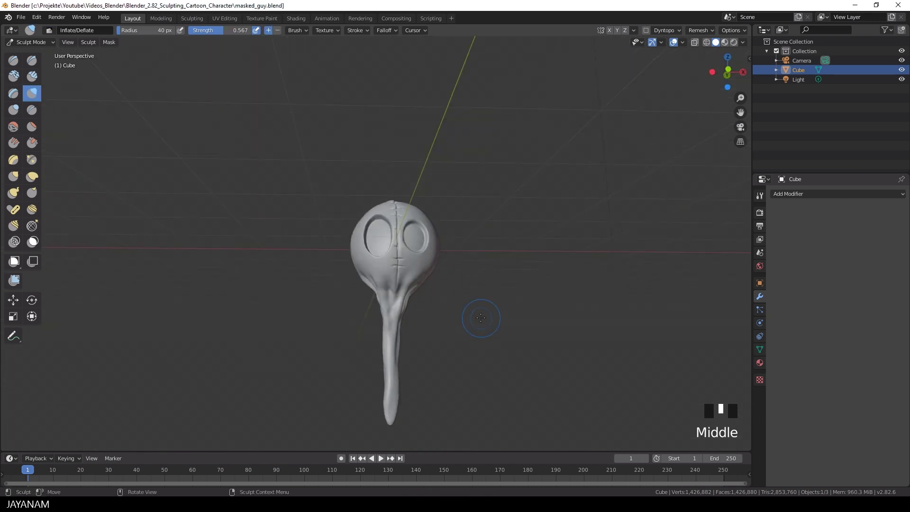
# Step: Reshape the head's outline in front view with the Grab brush, enlarging its radius to 167 px
pyautogui.press('g')
pyautogui.press('f')
pyautogui.click(470, 297)
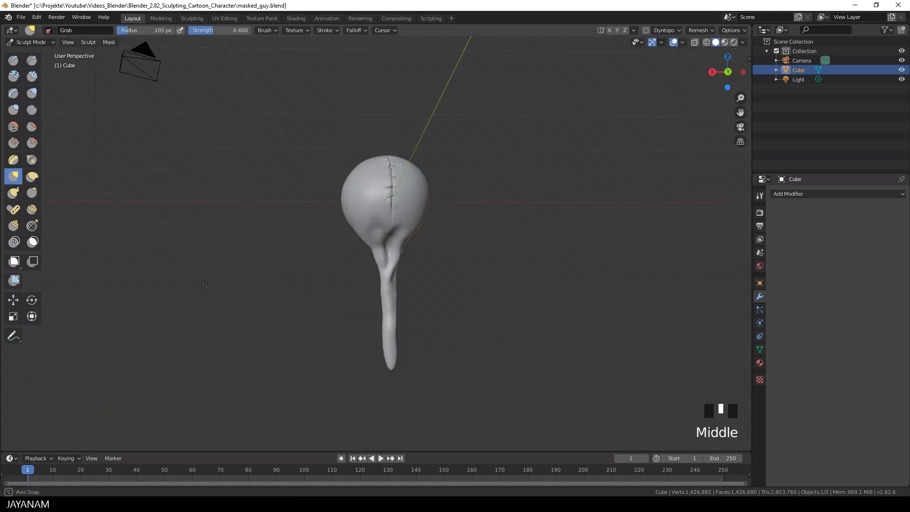
pyautogui.scroll(2, 383, 268)
pyautogui.moveTo(394, 407); pyautogui.dragTo(404, 301, button='middle')
pyautogui.press('KP_1')
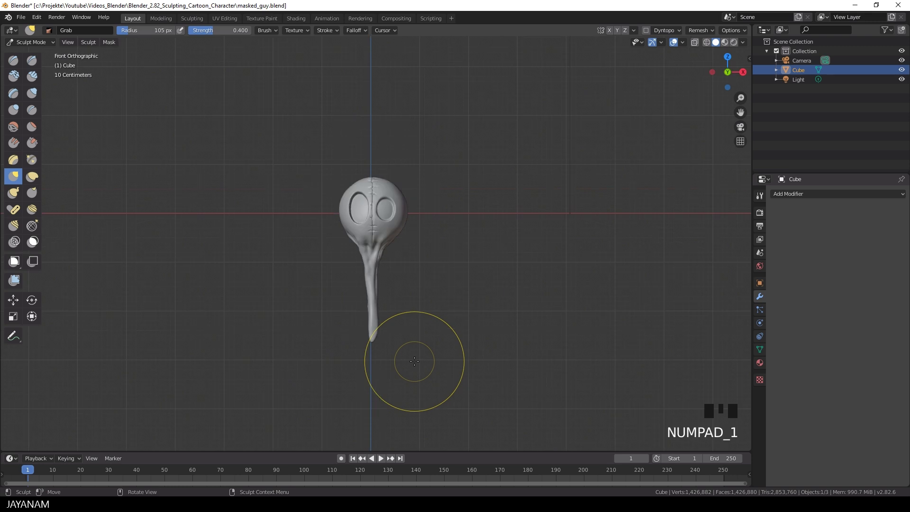
pyautogui.scroll(1, 329, 191)
pyautogui.moveTo(318, 172); pyautogui.dragTo(318, 173)
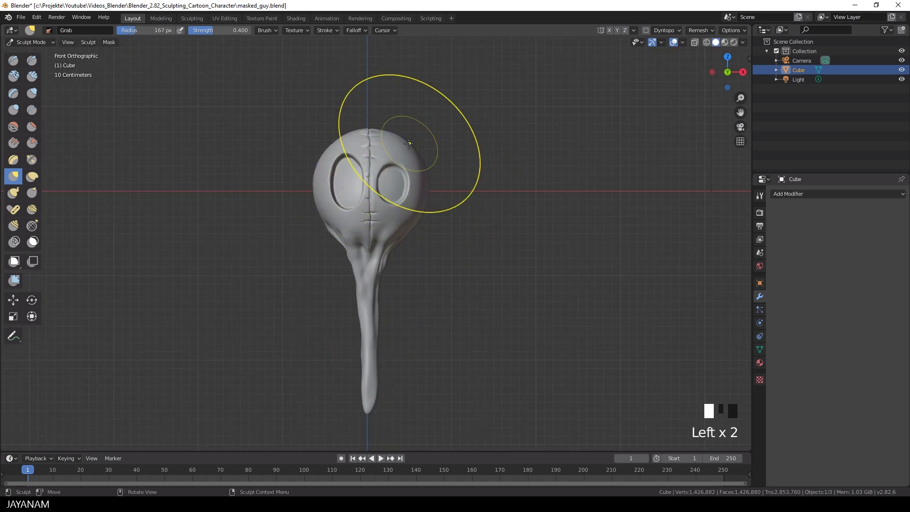
pyautogui.scroll(-7, 376, 323)
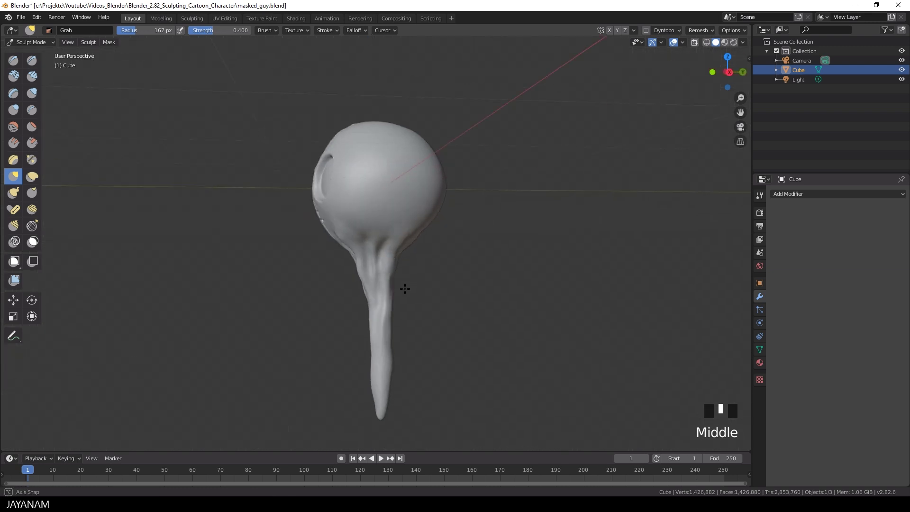
# Step: Adjust the profile of the head from the sides with the Grab brush at 167 px radius
pyautogui.moveTo(487, 230); pyautogui.dragTo(430, 278, button='middle')
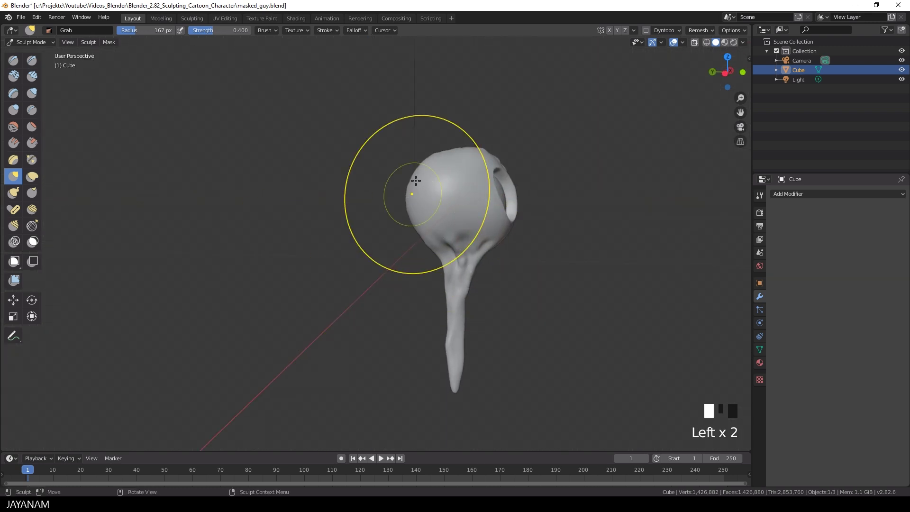
pyautogui.moveTo(374, 206); pyautogui.dragTo(356, 203, button='middle')
pyautogui.scroll(5, 413, 188)
pyautogui.moveTo(441, 184); pyautogui.dragTo(427, 183, button='middle')
pyautogui.scroll(-2, 467, 172)
pyautogui.scroll(2, 483, 132)
pyautogui.moveTo(484, 132); pyautogui.dragTo(483, 148, button='middle')
# Step: Adjust the larger eye socket's inner rim near the seam with the Grab brush
pyautogui.scroll(2, 484, 148)
pyautogui.keyDown('ctrl'); pyautogui.moveTo(447, 172); pyautogui.dragTo(285, 344, button='middle'); pyautogui.keyUp('ctrl')
pyautogui.click(297, 187)
pyautogui.scroll(3, 276, 265)
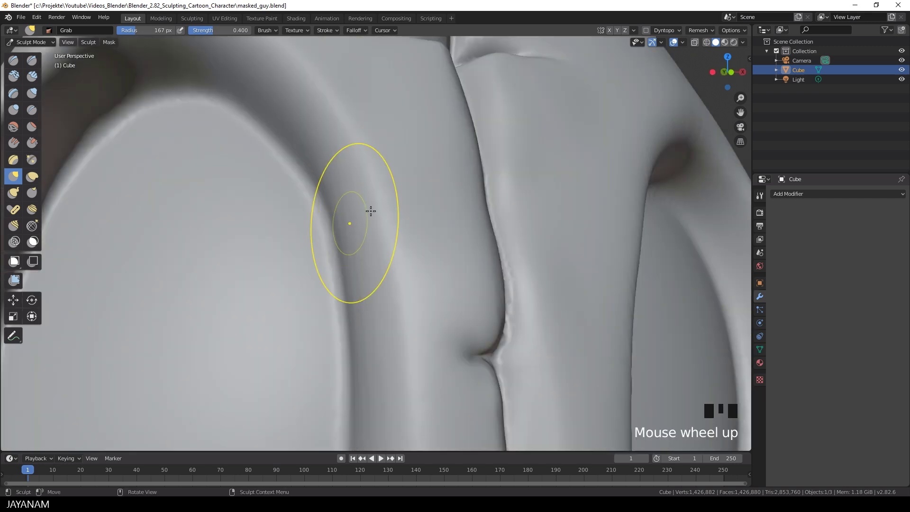
pyautogui.scroll(-4, 336, 230)
pyautogui.scroll(-2, 331, 215)
pyautogui.moveTo(331, 215)
pyautogui.mouseDown(button='middle')
pyautogui.moveTo(408, 237)
pyautogui.moveTo(423, 263)
pyautogui.moveTo(332, 247)
pyautogui.mouseUp(button='middle')
# Step: Flatten the surface around the eye sockets with the Scrape/Peaks brush at 61 px radius and 0.748 strength
pyautogui.click(32, 142)
pyautogui.moveTo(446, 277)
pyautogui.mouseDown(button='middle')
pyautogui.moveTo(462, 285)
pyautogui.moveTo(436, 274)
pyautogui.moveTo(476, 303)
pyautogui.mouseUp(button='middle')
pyautogui.click(476, 303)
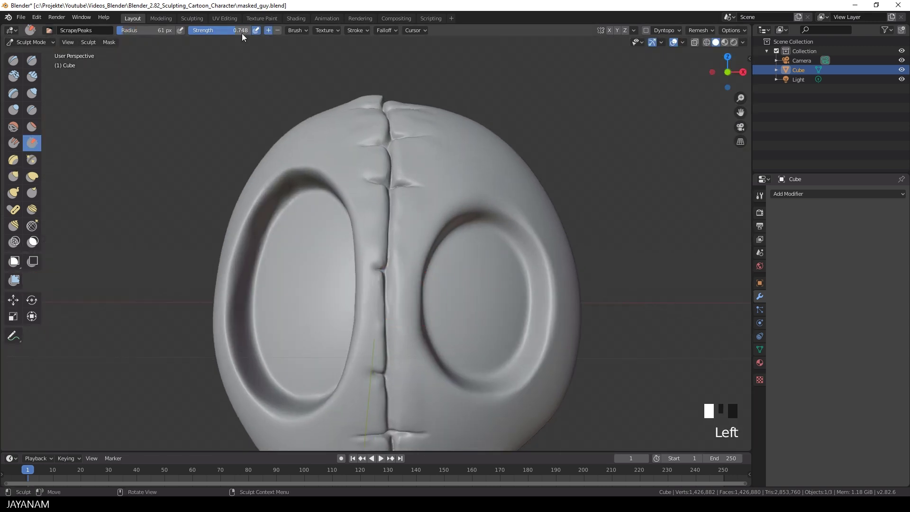
pyautogui.scroll(2, 424, 343)
pyautogui.moveTo(481, 178); pyautogui.dragTo(496, 162, button='middle')
pyautogui.moveTo(501, 156); pyautogui.dragTo(598, 173)
pyautogui.keyDown('ctrl'); pyautogui.moveTo(531, 190); pyautogui.dragTo(503, 285, button='middle'); pyautogui.keyUp('ctrl')
pyautogui.moveTo(502, 285)
pyautogui.mouseDown(button='middle')
pyautogui.moveTo(474, 285)
pyautogui.moveTo(506, 238)
pyautogui.moveTo(484, 289)
pyautogui.mouseUp(button='middle')
pyautogui.moveTo(484, 289)
pyautogui.mouseDown(button='middle')
pyautogui.moveTo(457, 291)
pyautogui.moveTo(427, 265)
pyautogui.mouseUp(button='middle')
pyautogui.click(400, 267)
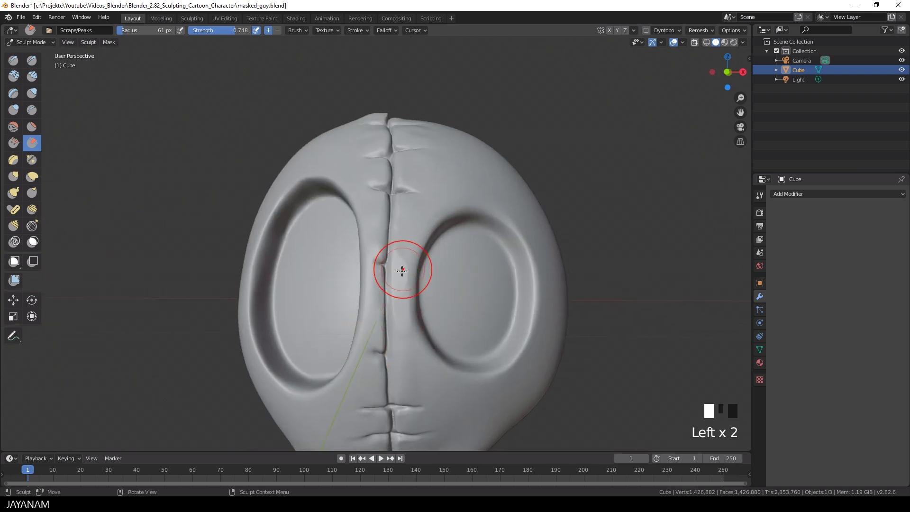
# Step: Scrape the strip between the front seam and the smaller eye socket flatter
pyautogui.moveTo(410, 340); pyautogui.dragTo(392, 331, button='middle')
pyautogui.scroll(2, 392, 327)
pyautogui.moveTo(389, 294)
pyautogui.mouseDown(button='middle')
pyautogui.moveTo(380, 238)
pyautogui.moveTo(404, 279)
pyautogui.mouseUp(button='middle')
pyautogui.click(428, 237)
pyautogui.moveTo(429, 233); pyautogui.dragTo(429, 211)
# Step: Refine the head's side silhouette with the Grab brush at 133 px radius and 0.400 strength
pyautogui.scroll(-4, 422, 204)
pyautogui.moveTo(375, 194)
pyautogui.mouseDown(button='middle')
pyautogui.moveTo(416, 178)
pyautogui.moveTo(382, 178)
pyautogui.moveTo(507, 230)
pyautogui.mouseUp(button='middle')
pyautogui.moveTo(508, 230); pyautogui.dragTo(524, 232, button='middle')
pyautogui.moveTo(467, 239); pyautogui.dragTo(324, 307, button='middle')
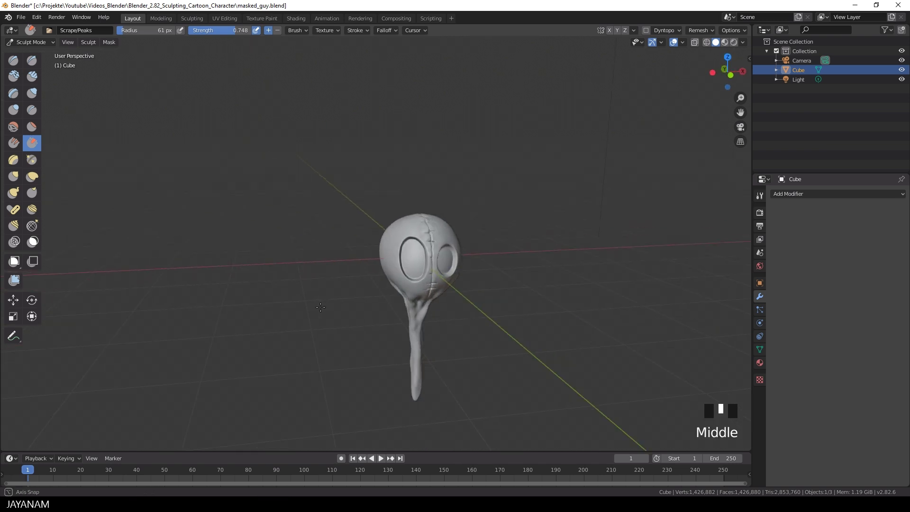
pyautogui.press('g')
pyautogui.press('f')
pyautogui.click(508, 280)
pyautogui.keyDown('ctrl'); pyautogui.moveTo(508, 280); pyautogui.dragTo(442, 228, button='middle'); pyautogui.keyUp('ctrl')
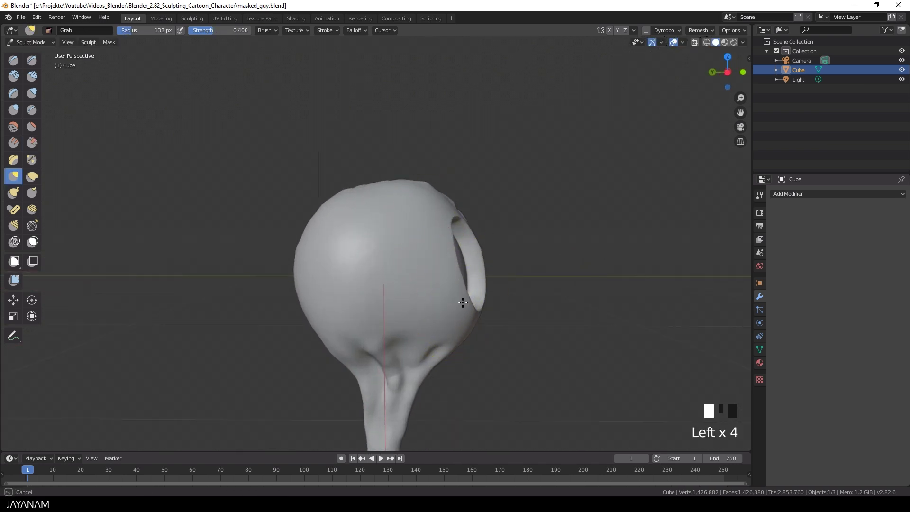
pyautogui.moveTo(560, 263); pyautogui.dragTo(459, 261, button='middle')
pyautogui.scroll(-2, 459, 261)
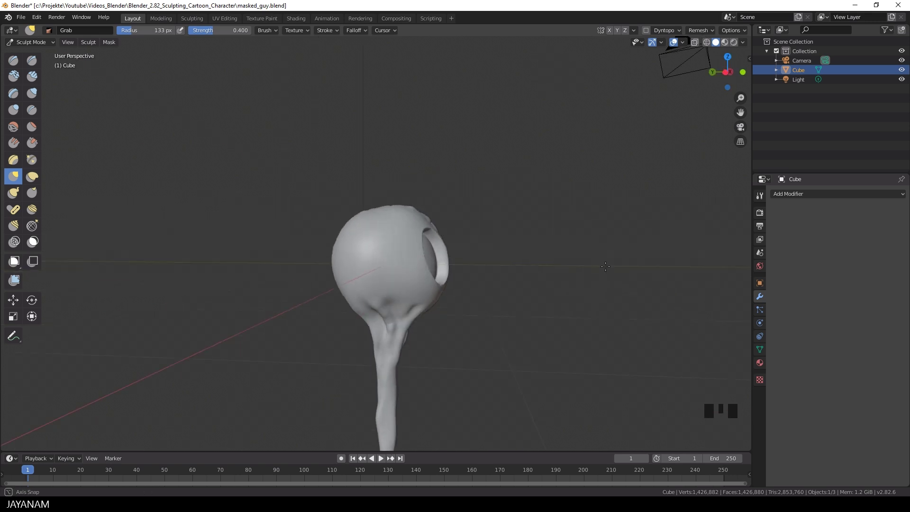
# Step: Adjust and smooth the surface beside the seam on top of the head
pyautogui.keyDown('ctrl'); pyautogui.moveTo(450, 260); pyautogui.dragTo(459, 272, button='middle'); pyautogui.keyUp('ctrl')
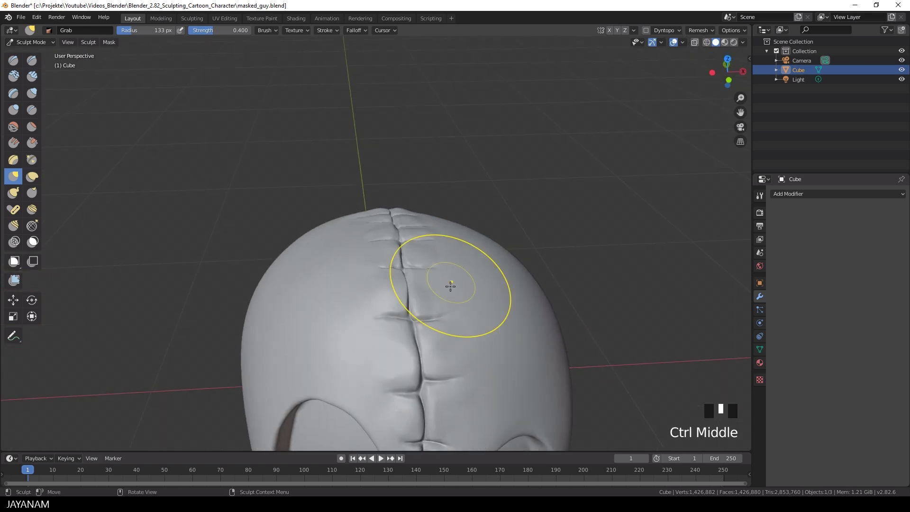
pyautogui.scroll(3, 390, 338)
pyautogui.moveTo(380, 285)
pyautogui.keyDown('ctrl'); pyautogui.mouseDown(button='middle')
pyautogui.moveTo(403, 292)
pyautogui.moveTo(411, 273)
pyautogui.moveTo(442, 259)
pyautogui.moveTo(463, 270)
pyautogui.moveTo(493, 327)
pyautogui.mouseUp(button='middle'); pyautogui.keyUp('ctrl')
pyautogui.click(442, 259)
pyautogui.keyDown('shift'); pyautogui.click(472, 270); pyautogui.keyUp('shift')
# Step: Puff up the pads between the crown stitches with the Inflate/Deflate brush at 49 px radius and 0.567 strength
pyautogui.moveTo(581, 370); pyautogui.dragTo(441, 266, button='middle')
pyautogui.keyDown('shift'); pyautogui.moveTo(441, 266); pyautogui.dragTo(481, 261, button='middle'); pyautogui.keyUp('shift')
pyautogui.moveTo(481, 262); pyautogui.dragTo(460, 365, button='middle')
pyautogui.moveTo(460, 366)
pyautogui.keyDown('ctrl'); pyautogui.mouseDown(button='middle')
pyautogui.moveTo(459, 321)
pyautogui.moveTo(404, 207)
pyautogui.mouseUp(button='middle'); pyautogui.keyUp('ctrl')
pyautogui.moveTo(404, 206); pyautogui.dragTo(416, 211)
pyautogui.moveTo(415, 212)
pyautogui.mouseDown(button='middle')
pyautogui.moveTo(443, 201)
pyautogui.moveTo(439, 230)
pyautogui.mouseUp(button='middle')
pyautogui.moveTo(399, 223); pyautogui.dragTo(383, 275)
pyautogui.moveTo(382, 275); pyautogui.dragTo(403, 287, button='middle')
pyautogui.moveTo(327, 197); pyautogui.dragTo(328, 170)
pyautogui.moveTo(329, 166); pyautogui.dragTo(330, 145)
pyautogui.keyDown('shift'); pyautogui.moveTo(405, 160); pyautogui.dragTo(449, 175, button='middle'); pyautogui.keyUp('shift')
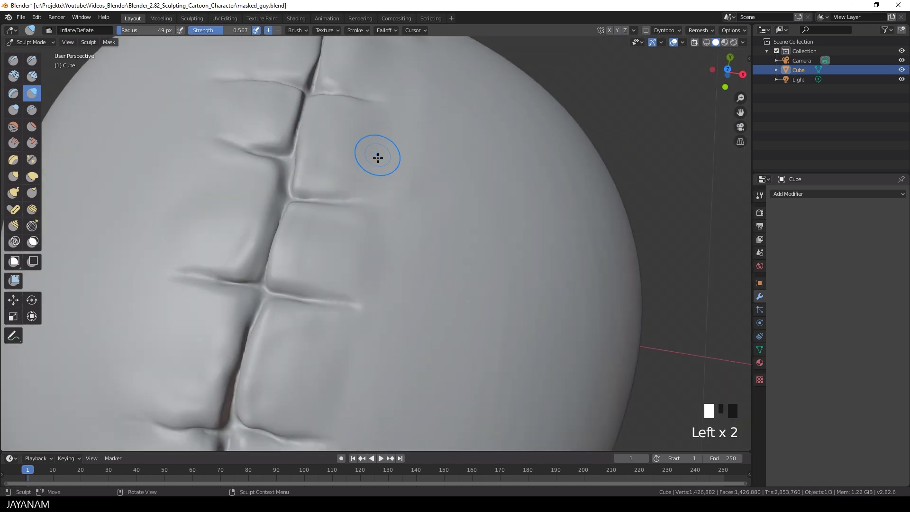
# Step: Inflate and smooth the pads between the next stitches along the seam
pyautogui.scroll(-5, 406, 254)
pyautogui.moveTo(406, 254); pyautogui.dragTo(477, 251, button='middle')
pyautogui.moveTo(477, 252); pyautogui.dragTo(489, 238, button='middle')
pyautogui.moveTo(533, 201); pyautogui.dragTo(547, 251, button='middle')
pyautogui.keyDown('shift'); pyautogui.moveTo(535, 205); pyautogui.dragTo(567, 213); pyautogui.keyUp('shift')
pyautogui.moveTo(567, 214)
pyautogui.keyDown('ctrl'); pyautogui.mouseDown(button='middle')
pyautogui.moveTo(602, 233)
pyautogui.moveTo(583, 243)
pyautogui.mouseUp(button='middle'); pyautogui.keyUp('ctrl')
pyautogui.moveTo(584, 243); pyautogui.dragTo(579, 248)
# Step: Inflate the remaining pads beside the back seam and save masked_guy.blend
pyautogui.moveTo(579, 248)
pyautogui.mouseDown(button='middle')
pyautogui.moveTo(619, 266)
pyautogui.moveTo(655, 163)
pyautogui.moveTo(688, 158)
pyautogui.mouseUp(button='middle')
pyautogui.moveTo(581, 178); pyautogui.dragTo(549, 182)
pyautogui.moveTo(485, 157); pyautogui.dragTo(419, 278, button='middle')
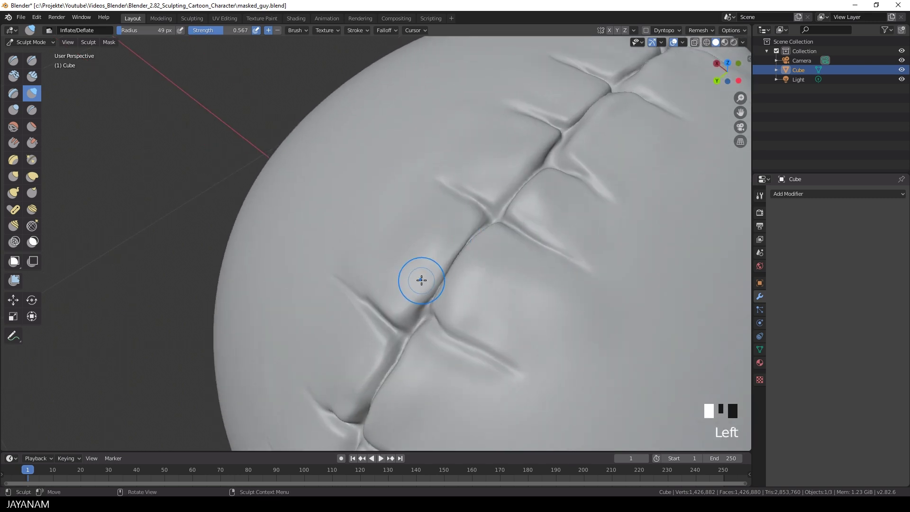
pyautogui.scroll(-6, 535, 252)
pyautogui.moveTo(535, 252)
pyautogui.mouseDown(button='middle')
pyautogui.moveTo(451, 224)
pyautogui.moveTo(413, 267)
pyautogui.moveTo(396, 265)
pyautogui.moveTo(441, 237)
pyautogui.mouseUp(button='middle')
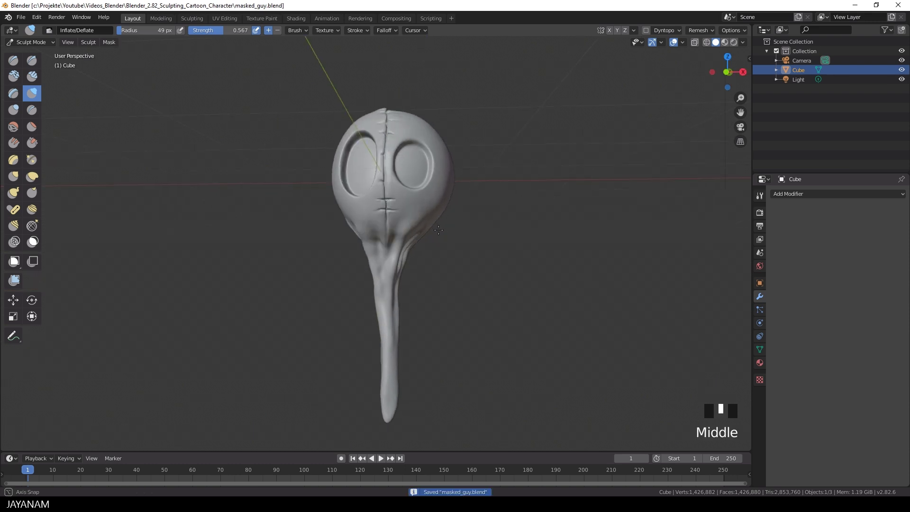
# Step: Pull the upper part of the neck stem sideways with the Grab brush, and return to Object Mode
pyautogui.press('g')
pyautogui.moveTo(376, 269); pyautogui.dragTo(397, 263)
pyautogui.press('q')
pyautogui.click(386, 266)
# Step: Add a UV sphere and rotate its mesh 90° about the X axis in Edit Mode
pyautogui.hotkey('shift', 'a')
pyautogui.moveTo(378, 183)
pyautogui.click(430, 211)
pyautogui.press('Tab')
pyautogui.press('r')
pyautogui.press('x')
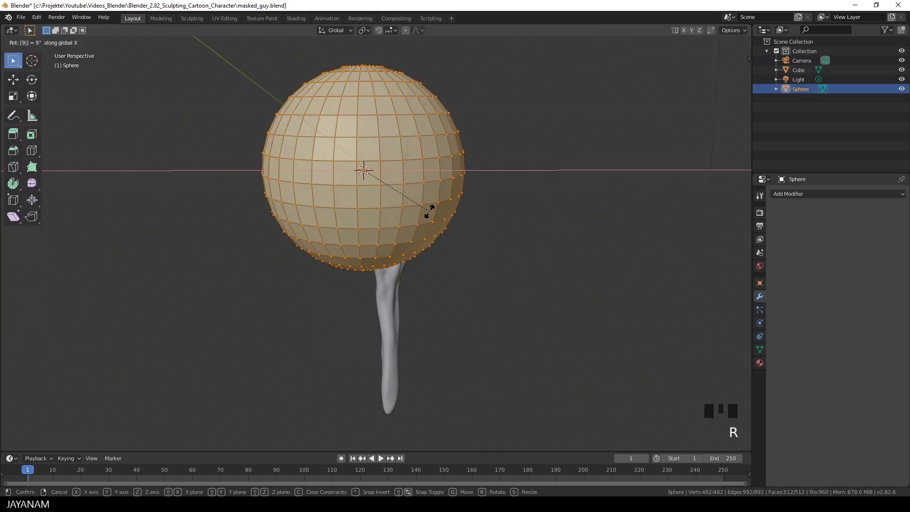
pyautogui.press('9')
pyautogui.press('0')
pyautogui.press('Return')
# Step: Shrink and rotate the sphere, and move it into the larger eye socket
pyautogui.press('s')
pyautogui.click(435, 201)
pyautogui.scroll(4, 435, 200)
pyautogui.keyDown('ctrl'); pyautogui.moveTo(435, 201); pyautogui.dragTo(445, 226, button='middle'); pyautogui.keyUp('ctrl')
pyautogui.press('r')
pyautogui.press('s')
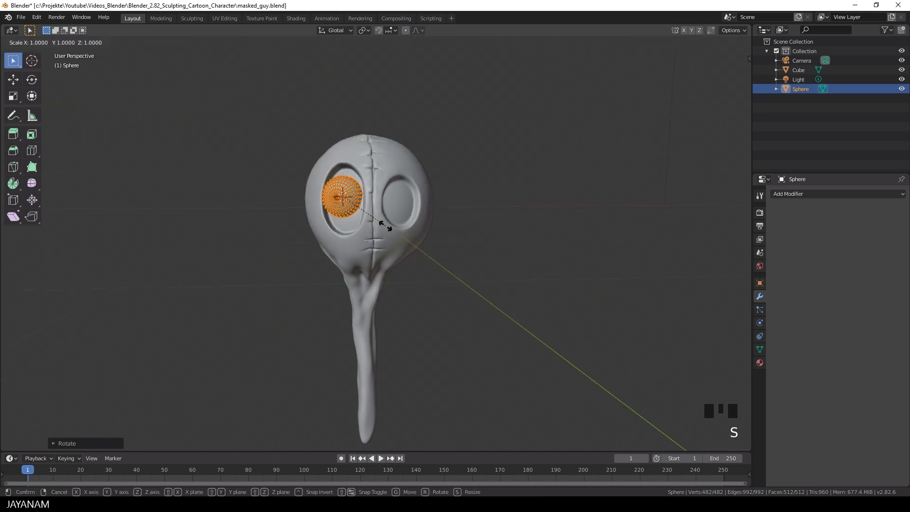
pyautogui.click(418, 231)
pyautogui.press('g')
pyautogui.click(424, 236)
# Step: Flatten the sphere along Y, and rotate, move and resize it to follow the larger eye socket
pyautogui.moveTo(424, 236); pyautogui.dragTo(425, 209, button='middle')
pyautogui.press('s')
pyautogui.click(413, 226)
pyautogui.press('r')
pyautogui.click(417, 201)
pyautogui.press('g')
pyautogui.click(421, 201)
pyautogui.press('s')
pyautogui.press('y')
pyautogui.click(409, 200)
pyautogui.press('s')
pyautogui.click(415, 198)
# Step: Stretch the eye mesh along the X axis and reposition it in the larger socket
pyautogui.moveTo(416, 197); pyautogui.dragTo(432, 228, button='middle')
pyautogui.press('r')
pyautogui.press('z')
pyautogui.rightClick(364, 212)
pyautogui.press('s')
pyautogui.press('s')
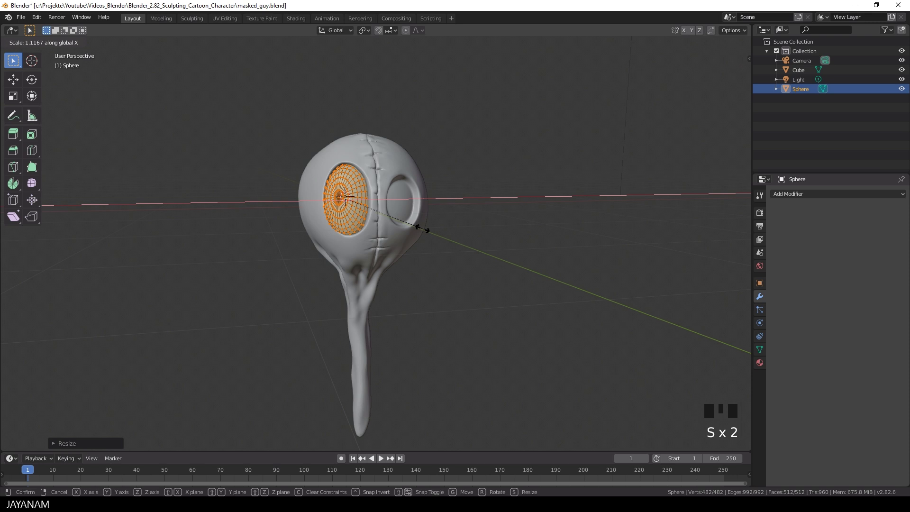
pyautogui.press('g')
pyautogui.click(424, 227)
# Step: Resize and shift the eye mesh to fill the larger socket, and return to Object Mode
pyautogui.keyDown('ctrl'); pyautogui.moveTo(424, 227); pyautogui.dragTo(417, 212, button='middle'); pyautogui.keyUp('ctrl')
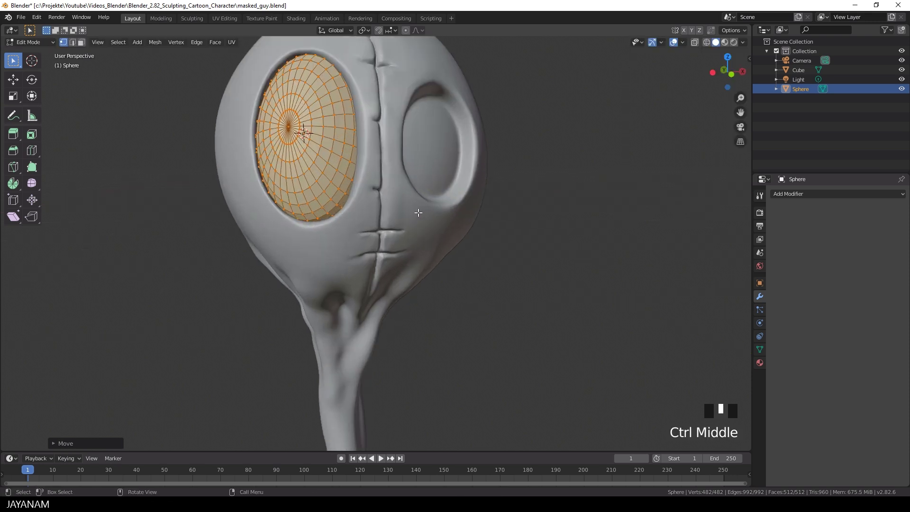
pyautogui.press('s')
pyautogui.click(454, 216)
pyautogui.press('g')
pyautogui.click(448, 207)
pyautogui.press('Tab')
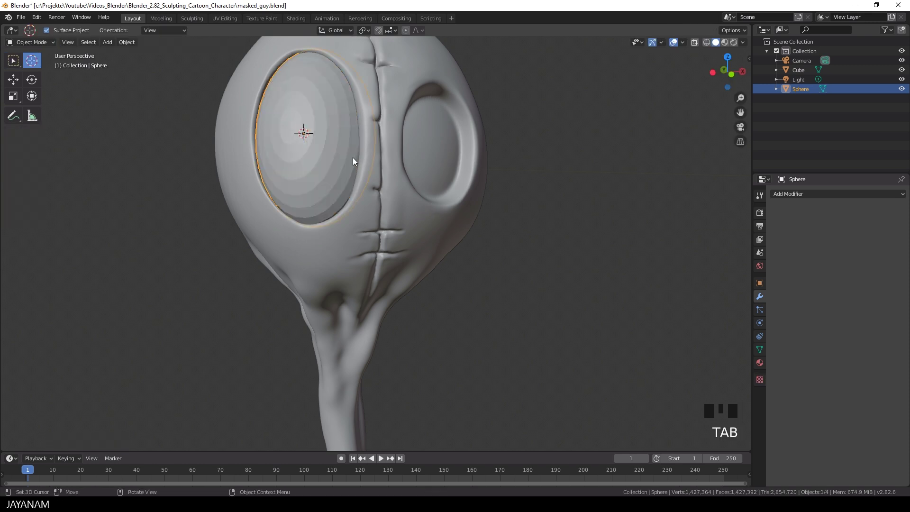
# Step: Grab the edges of the larger eye in Sculpt Mode to fit the socket rim, and return to Object Mode
pyautogui.scroll(-3, 329, 170)
pyautogui.keyDown('ctrl'); pyautogui.moveTo(329, 169); pyautogui.dragTo(449, 160, button='middle'); pyautogui.keyUp('ctrl')
pyautogui.press('Tab')
pyautogui.press('Tab')
pyautogui.scroll(-3, 332, 158)
pyautogui.press('q')
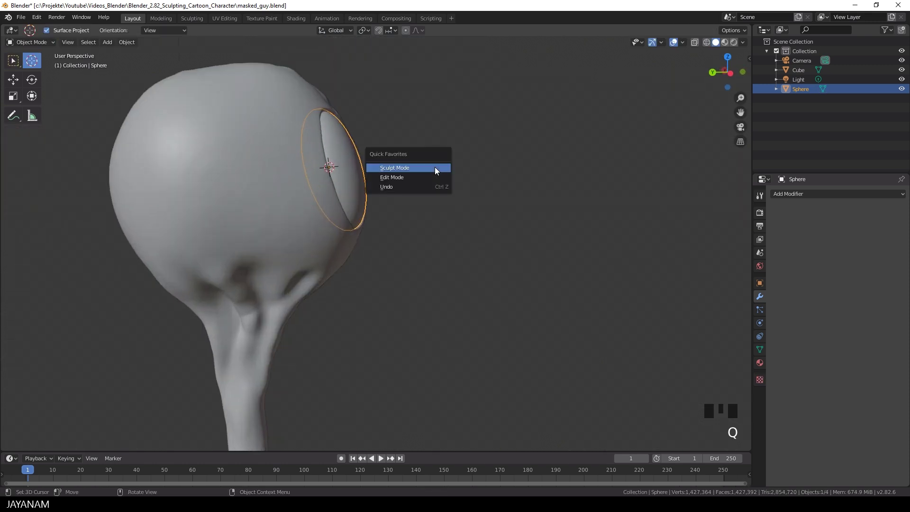
pyautogui.click(433, 168)
pyautogui.press('f')
pyautogui.moveTo(331, 120); pyautogui.dragTo(321, 161, button='middle')
pyautogui.click(321, 161)
pyautogui.moveTo(381, 204); pyautogui.dragTo(385, 170, button='middle')
pyautogui.click(386, 169)
pyautogui.moveTo(385, 204); pyautogui.dragTo(372, 178, button='middle')
pyautogui.click(372, 179)
pyautogui.moveTo(386, 96); pyautogui.dragTo(489, 114, button='middle')
pyautogui.moveTo(441, 131); pyautogui.dragTo(331, 185, button='middle')
pyautogui.scroll(-3, 331, 184)
pyautogui.keyDown('shift'); pyautogui.moveTo(471, 213); pyautogui.dragTo(422, 194, button='middle'); pyautogui.keyUp('shift')
pyautogui.press('q')
pyautogui.click(387, 192)
# Step: Place the 3D cursor at the smaller eye socket, add a UV sphere there and rotate it 90° about X
pyautogui.click(385, 188)
pyautogui.hotkey('shift', 'a')
pyautogui.moveTo(386, 189)
pyautogui.click(442, 217)
pyautogui.press('Tab')
pyautogui.press('r')
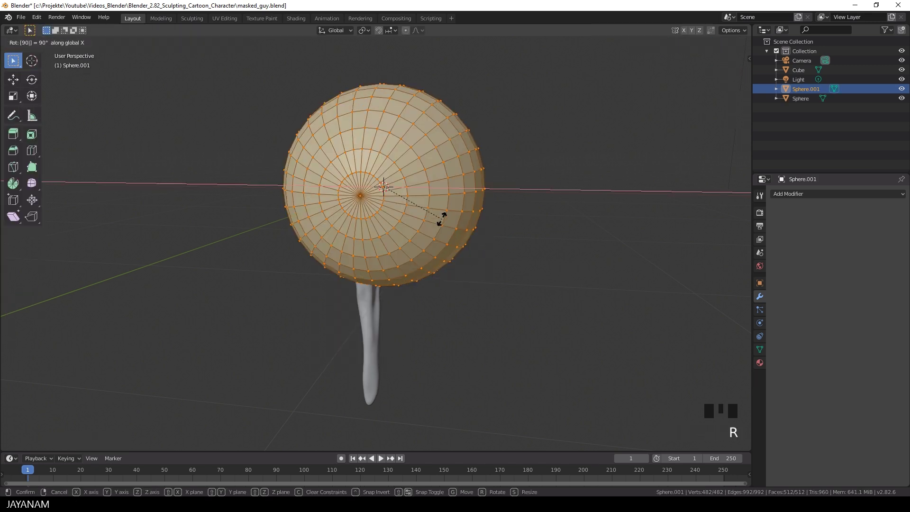
pyautogui.press('Escape')
pyautogui.press('Tab')
pyautogui.press('r')
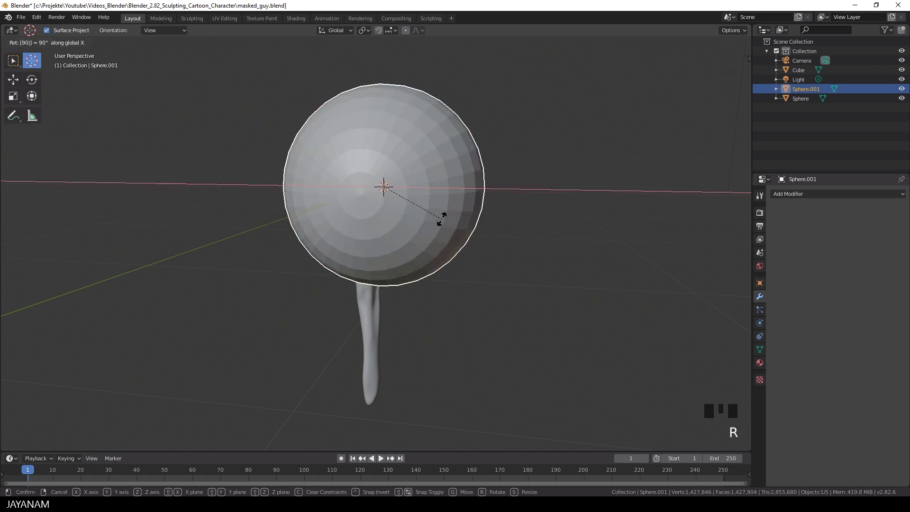
pyautogui.press('Return')
# Step: Scale the new sphere's mesh in Edit Mode to about the size of the smaller eye socket
pyautogui.press('Tab')
pyautogui.press('s')
pyautogui.click(402, 198)
pyautogui.moveTo(472, 234); pyautogui.dragTo(428, 243, button='middle')
pyautogui.scroll(3, 429, 244)
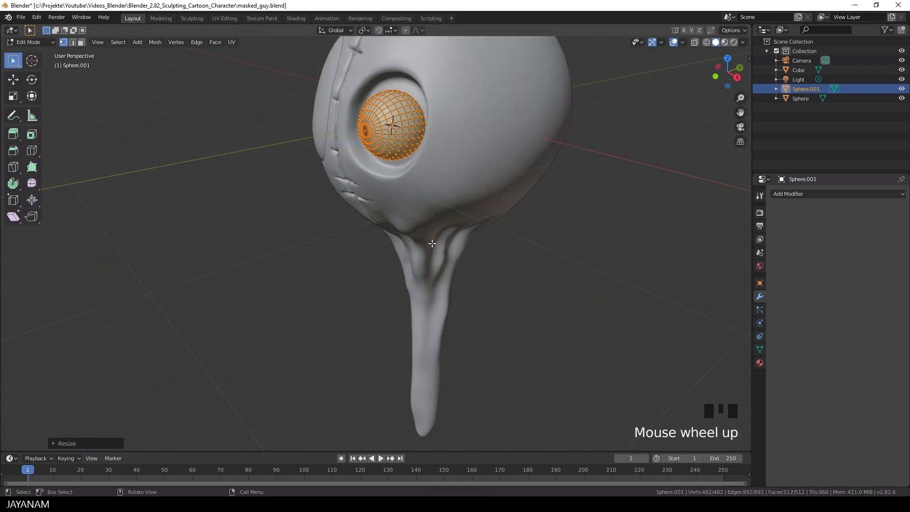
pyautogui.press('s')
pyautogui.click(403, 204)
pyautogui.press('s')
pyautogui.click(412, 196)
# Step: Rotate the second eye about the Z axis and scale it along its local Y axis
pyautogui.moveTo(483, 204); pyautogui.dragTo(555, 170, button='middle')
pyautogui.press('r')
pyautogui.press('Escape')
pyautogui.press('r')
pyautogui.press('z')
pyautogui.click(553, 120)
pyautogui.press('s')
pyautogui.press('y')
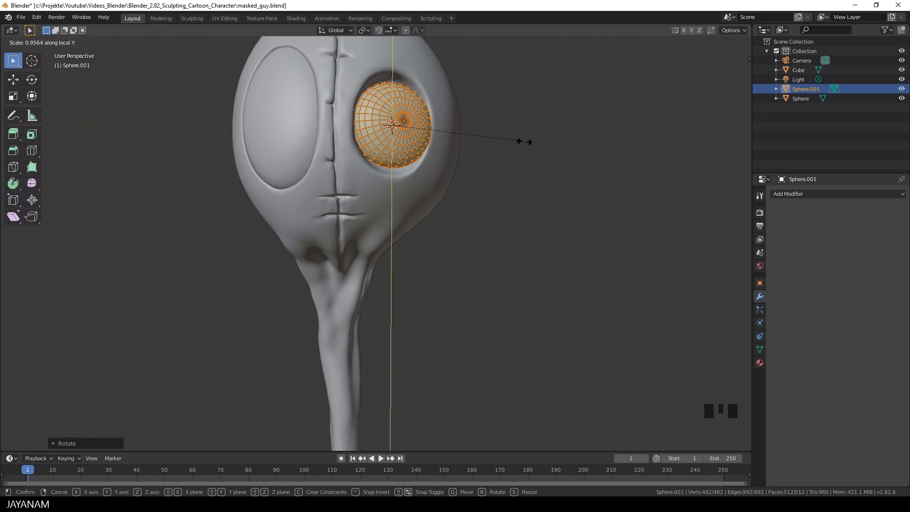
pyautogui.click(553, 140)
pyautogui.press('r')
pyautogui.press('Escape')
# Step: Scale and reposition the second eye from the side so it sits in the smaller socket
pyautogui.scroll(-3, 524, 150)
pyautogui.moveTo(525, 151); pyautogui.dragTo(382, 178, button='middle')
pyautogui.scroll(-2, 484, 168)
pyautogui.press('s')
pyautogui.press('Escape')
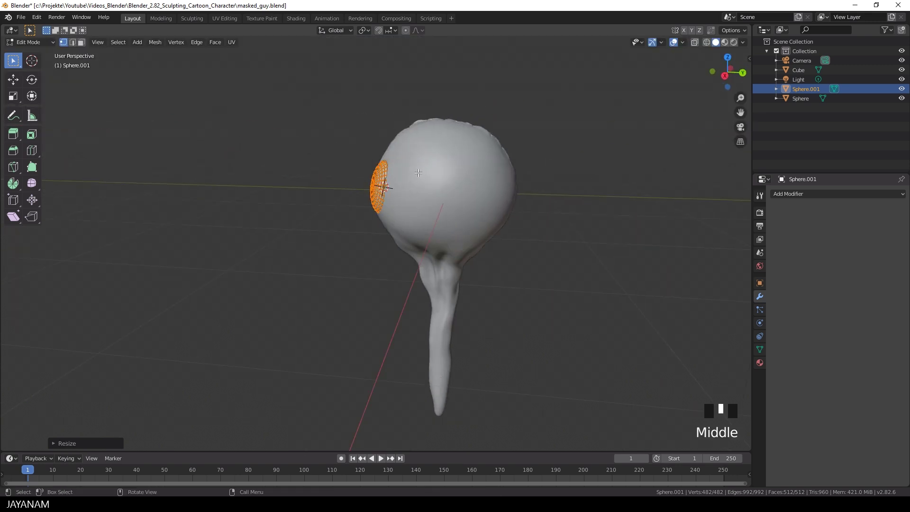
pyautogui.scroll(4, 382, 178)
pyautogui.press('s')
pyautogui.click(480, 180)
pyautogui.press('g')
pyautogui.click(482, 181)
# Step: Sculpt the second eye's edges with the Grab brush to fit the smaller socket's rim
pyautogui.moveTo(482, 181); pyautogui.dragTo(494, 153, button='middle')
pyautogui.rightClick(420, 128)
pyautogui.press('q')
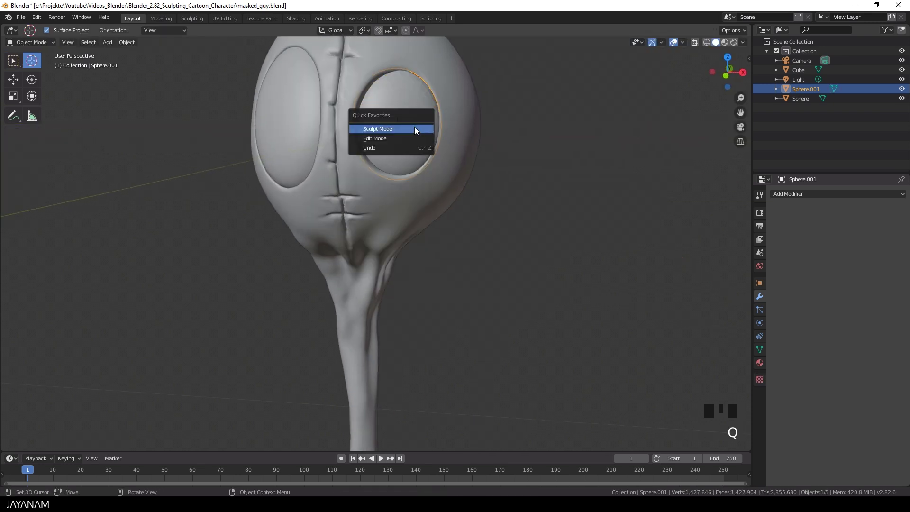
pyautogui.click(421, 132)
pyautogui.moveTo(368, 110); pyautogui.dragTo(424, 142, button='middle')
pyautogui.click(366, 134)
pyautogui.moveTo(348, 81); pyautogui.dragTo(452, 166, button='middle')
pyautogui.click(412, 137)
pyautogui.moveTo(330, 93); pyautogui.dragTo(380, 142, button='middle')
pyautogui.scroll(-2, 397, 192)
pyautogui.scroll(1, 413, 200)
pyautogui.moveTo(417, 204); pyautogui.dragTo(434, 189, button='middle')
# Step: Select the head mesh and put it into Sculpt Mode in the front view
pyautogui.press('q')
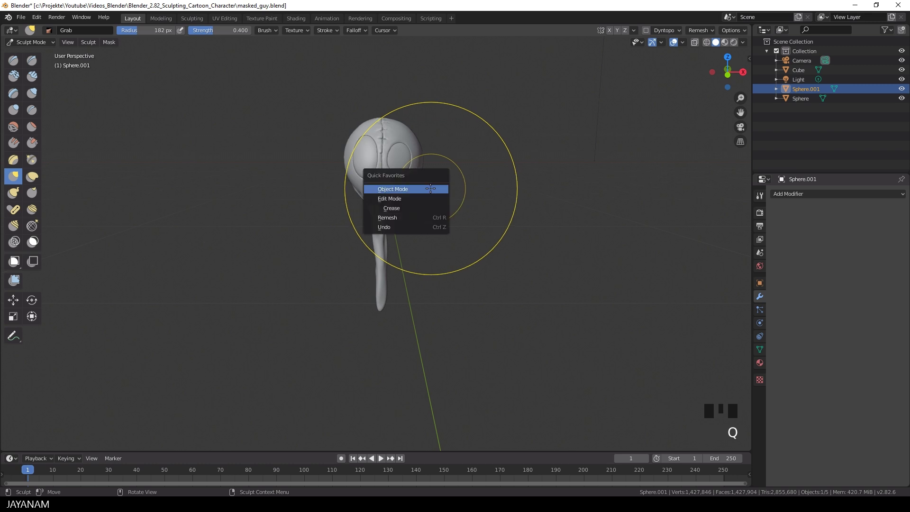
pyautogui.click(391, 196)
pyautogui.click(386, 189)
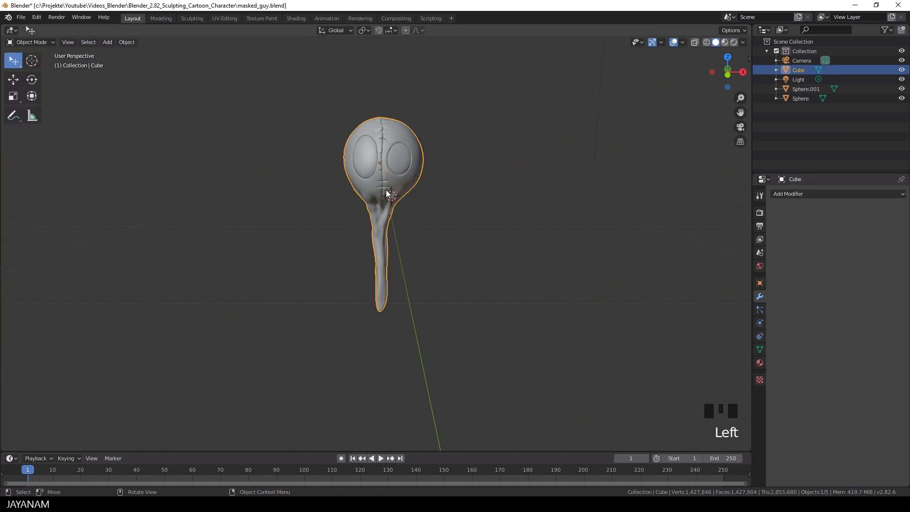
pyautogui.press('KP_1')
pyautogui.scroll(7, 350, 256)
pyautogui.press('q')
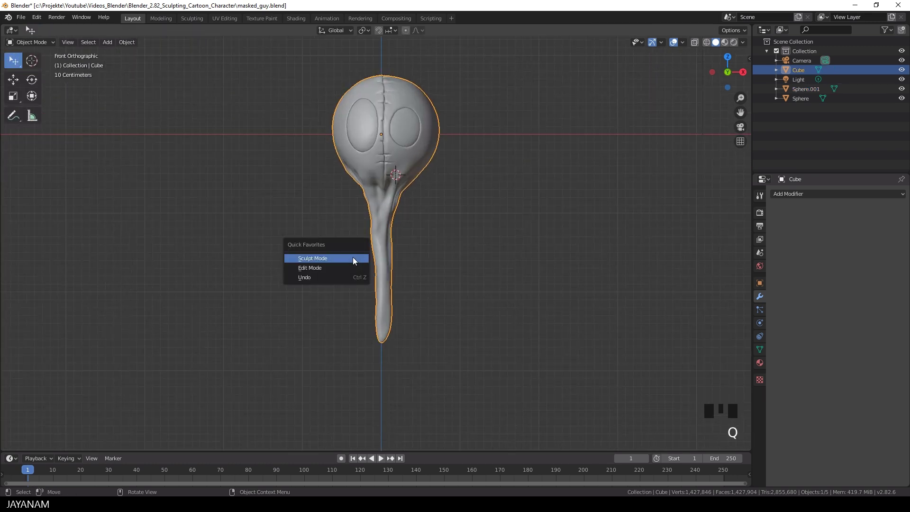
pyautogui.click(349, 258)
# Step: Reshape the neck stem with the Grab brush, adjusting its upper sides and pushing its lower end upward
pyautogui.scroll(1, 377, 225)
pyautogui.moveTo(367, 177)
pyautogui.mouseDown()
pyautogui.moveTo(385, 179)
pyautogui.moveTo(376, 195)
pyautogui.mouseUp()
pyautogui.scroll(1, 453, 169)
pyautogui.moveTo(374, 231); pyautogui.dragTo(379, 232)
pyautogui.moveTo(394, 351); pyautogui.dragTo(386, 344)
pyautogui.moveTo(386, 345); pyautogui.dragTo(388, 289)
pyautogui.scroll(-1, 396, 262)
pyautogui.scroll(-5, 397, 262)
# Step: Smooth the neck stem and return the head mesh to Object Mode
pyautogui.moveTo(483, 232)
pyautogui.mouseDown(button='middle')
pyautogui.moveTo(448, 197)
pyautogui.moveTo(360, 156)
pyautogui.moveTo(313, 185)
pyautogui.moveTo(251, 181)
pyautogui.moveTo(345, 284)
pyautogui.moveTo(315, 270)
pyautogui.mouseUp(button='middle')
pyautogui.scroll(1, 353, 151)
pyautogui.keyDown('shift'); pyautogui.click(203, 350); pyautogui.keyUp('shift')
pyautogui.keyDown('shift'); pyautogui.click(203, 349); pyautogui.keyUp('shift')
pyautogui.scroll(-3, 376, 343)
pyautogui.moveTo(376, 343); pyautogui.dragTo(374, 269, button='middle')
pyautogui.scroll(1, 380, 268)
pyautogui.press('q')
pyautogui.click(505, 303)
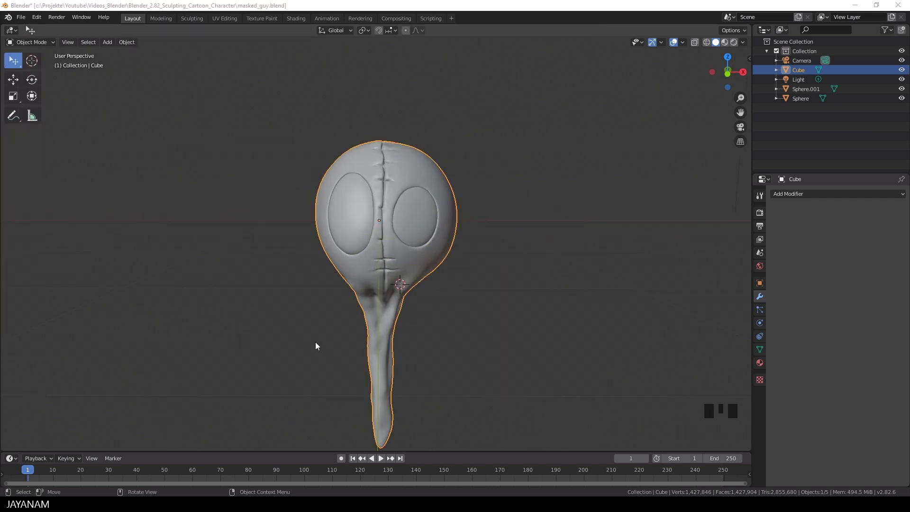
# Step: Add a torus with 40 minor segments and a 0.84 m major radius, and reduce its minor radius
pyautogui.hotkey('shift', 'a')
pyautogui.moveTo(411, 272)
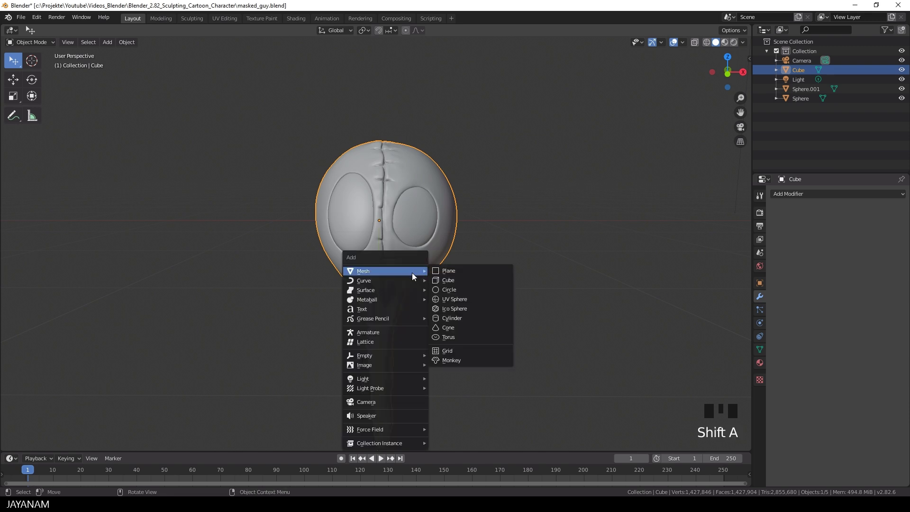
pyautogui.click(460, 337)
pyautogui.click(86, 443)
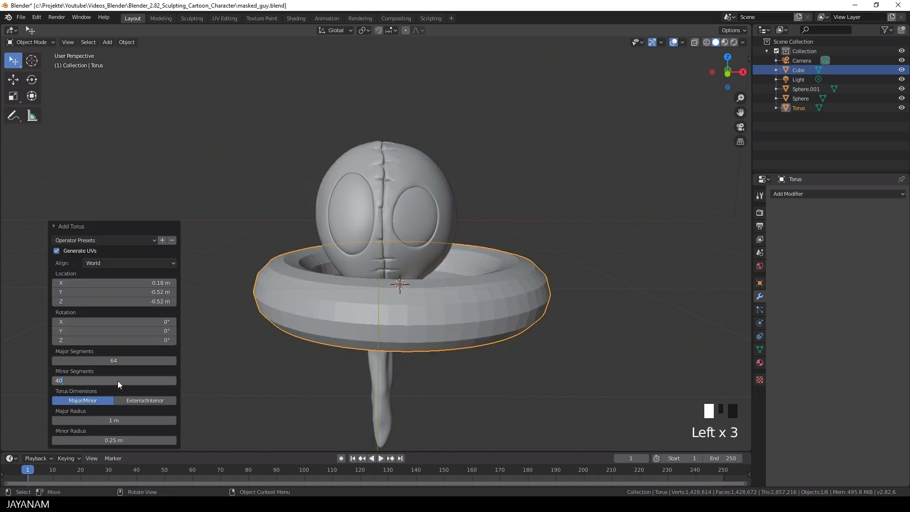
pyautogui.press('Return')
pyautogui.moveTo(87, 413); pyautogui.dragTo(71, 413)
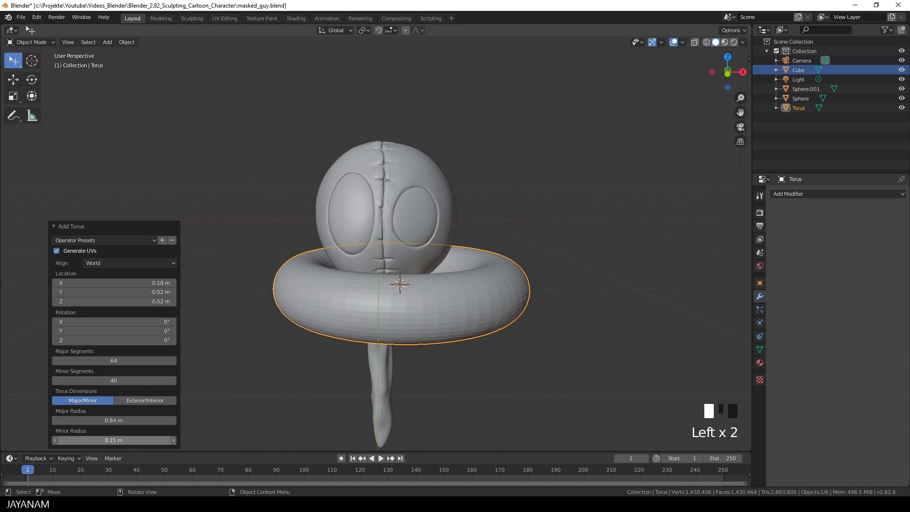
pyautogui.moveTo(114, 440); pyautogui.dragTo(98, 441)
pyautogui.press('Tab')
pyautogui.moveTo(469, 328); pyautogui.dragTo(445, 347, button='middle')
pyautogui.scroll(-2, 481, 328)
pyautogui.scroll(2, 448, 336)
pyautogui.press('Tab')
pyautogui.scroll(-1, 444, 339)
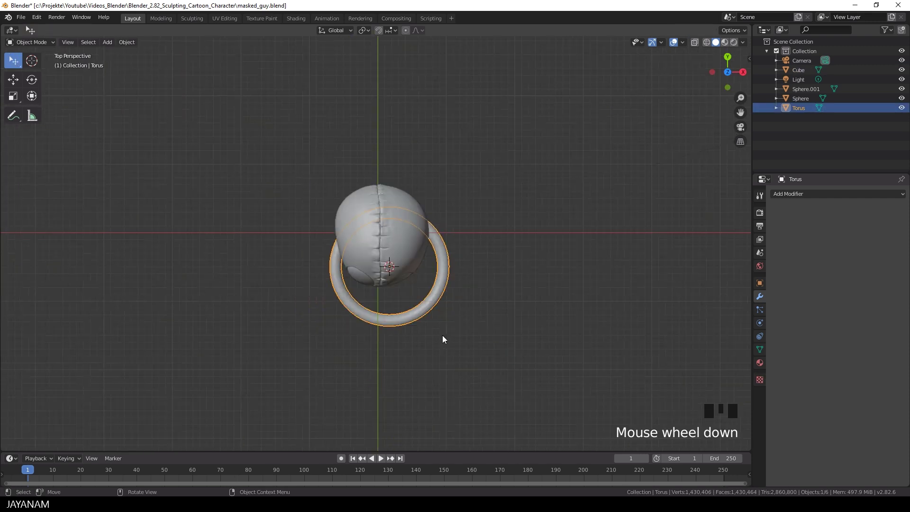
pyautogui.press('q')
pyautogui.click(561, 147)
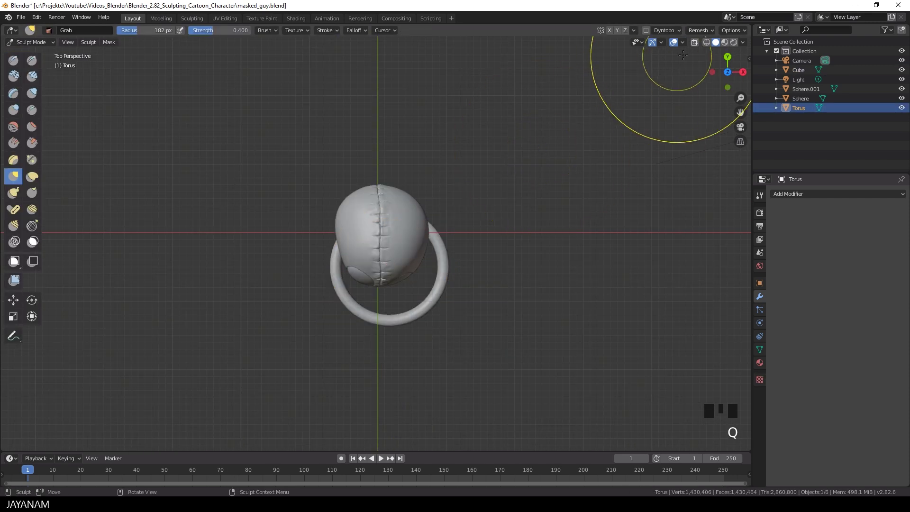
pyautogui.click(699, 30)
pyautogui.scroll(2, 524, 225)
pyautogui.scroll(-2, 524, 226)
# Step: Enter Edit Mode on the torus and delete half of the ring so that a half ring remains
pyautogui.press('q')
pyautogui.click(494, 243)
pyautogui.scroll(3, 463, 281)
pyautogui.press('a')
pyautogui.press('a')
pyautogui.press('a')
pyautogui.moveTo(219, 143); pyautogui.dragTo(534, 293)
pyautogui.press('Delete')
pyautogui.click(548, 287)
pyautogui.moveTo(548, 291); pyautogui.dragTo(502, 284, button='middle')
# Step: In edge selection, select the loop around one open end of the half ring and fill it with a face
pyautogui.click(72, 42)
pyautogui.scroll(3, 500, 266)
pyautogui.click(544, 252)
pyautogui.moveTo(544, 251); pyautogui.dragTo(352, 311, button='middle')
pyautogui.scroll(3, 369, 267)
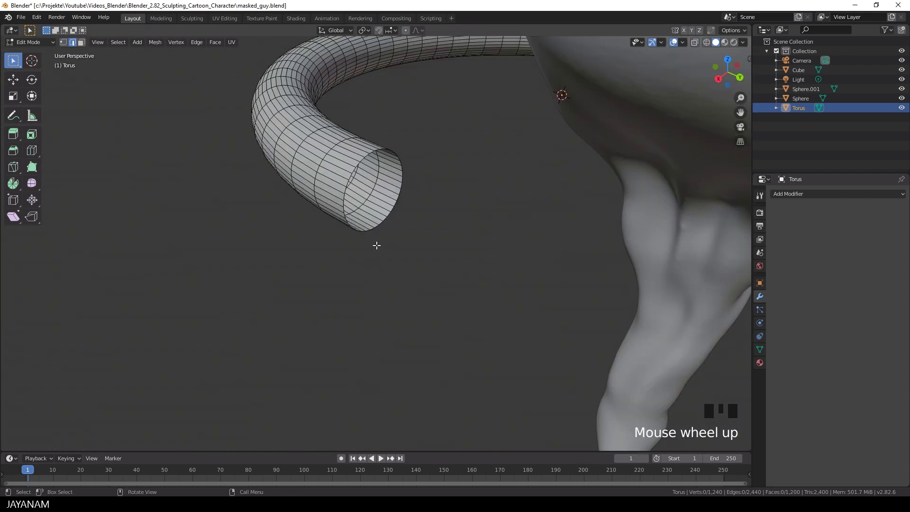
pyautogui.moveTo(361, 160); pyautogui.dragTo(400, 179, button='middle')
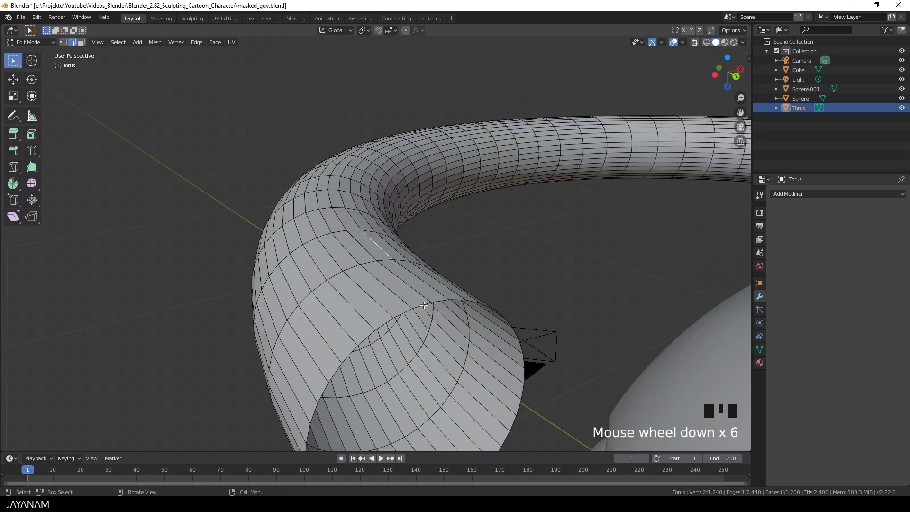
pyautogui.press('f')
pyautogui.scroll(-5, 665, 240)
# Step: Select the edge loop around the opposite open end of the half ring and close it with a face
pyautogui.moveTo(665, 240); pyautogui.dragTo(404, 258, button='middle')
pyautogui.scroll(1, 404, 257)
pyautogui.scroll(5, 405, 257)
pyautogui.keyDown('alt'); pyautogui.click(434, 181); pyautogui.keyUp('alt')
pyautogui.press('f')
pyautogui.scroll(-8, 434, 183)
# Step: Scale the whole half ring mesh down to stitch size, scale it along Y, and return to Object Mode
pyautogui.moveTo(433, 185); pyautogui.dragTo(294, 250, button='middle')
pyautogui.press('Tab')
pyautogui.moveTo(536, 291); pyautogui.dragTo(510, 297, button='middle')
pyautogui.press('Tab')
pyautogui.press('a')
pyautogui.press('s')
pyautogui.click(466, 274)
pyautogui.moveTo(581, 322); pyautogui.dragTo(596, 252, button='middle')
pyautogui.scroll(3, 530, 305)
pyautogui.press('s')
pyautogui.press('y')
pyautogui.click(560, 311)
pyautogui.press('Tab')
# Step: Move the half ring over the lowest stitch wrinkles of the head seam in the front view
pyautogui.scroll(9, 596, 252)
pyautogui.scroll(-10, 581, 293)
pyautogui.moveTo(580, 293); pyautogui.dragTo(417, 332, button='middle')
pyautogui.moveTo(304, 195); pyautogui.dragTo(422, 233, button='middle')
pyautogui.scroll(5, 384, 218)
pyautogui.press('w')
pyautogui.press('w')
pyautogui.click(397, 250)
pyautogui.click(385, 246)
pyautogui.rightClick(385, 246)
pyautogui.press('KP_Decimal')
pyautogui.scroll(-6, 447, 240)
pyautogui.press('g')
pyautogui.click(416, 189)
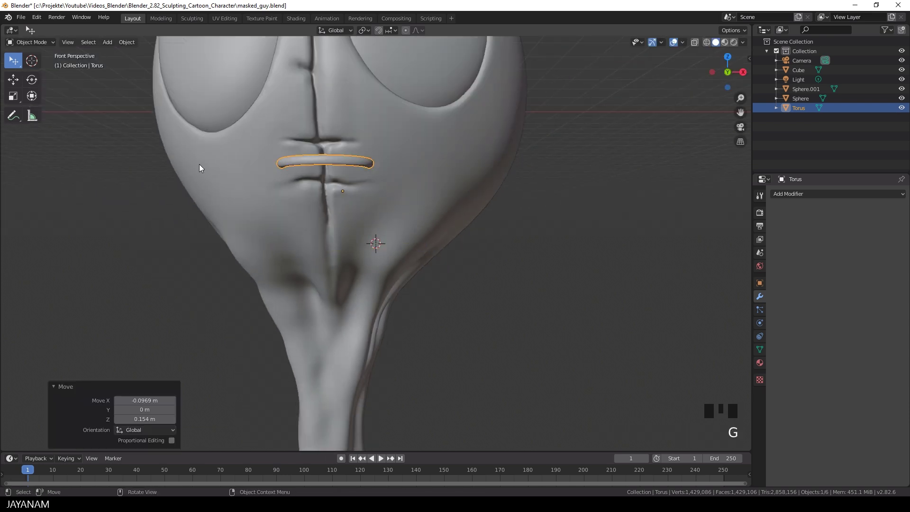
# Step: Activate the Transform tool and set the half ring's origin to its geometry
pyautogui.click(32, 96)
pyautogui.scroll(-3, 264, 167)
pyautogui.moveTo(264, 167); pyautogui.dragTo(342, 203, button='middle')
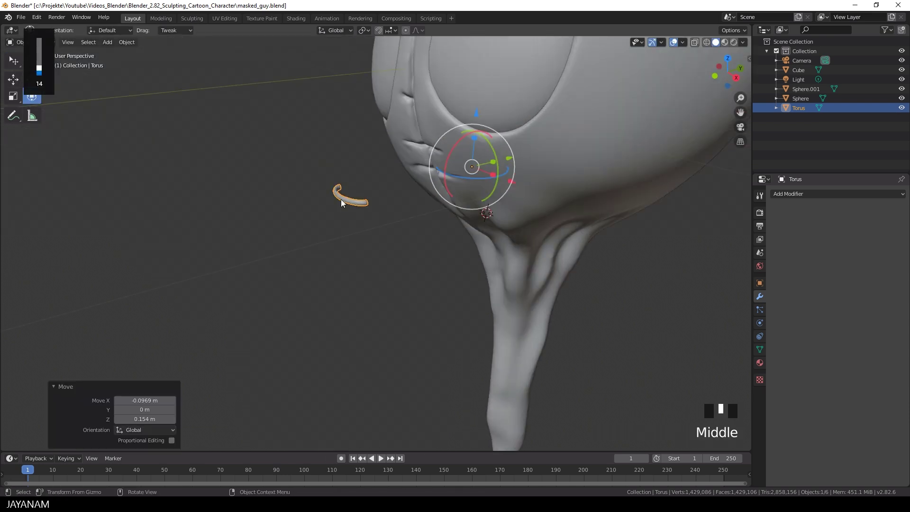
pyautogui.press('F3')
pyautogui.write('origin to geo')
pyautogui.press('Return')
# Step: Move the half-ring stitch back against the head's surface and tilt it to follow the lower seam
pyautogui.moveTo(389, 187); pyautogui.dragTo(474, 165)
pyautogui.moveTo(474, 165); pyautogui.dragTo(542, 136, button='middle')
pyautogui.moveTo(492, 174); pyautogui.dragTo(481, 174)
pyautogui.moveTo(428, 122); pyautogui.dragTo(428, 107)
pyautogui.moveTo(503, 147); pyautogui.dragTo(470, 190, button='middle')
pyautogui.moveTo(445, 147); pyautogui.dragTo(441, 152)
pyautogui.moveTo(467, 198); pyautogui.dragTo(497, 172, button='middle')
pyautogui.scroll(2, 497, 172)
pyautogui.scroll(2, 497, 173)
pyautogui.moveTo(482, 114); pyautogui.dragTo(473, 114)
pyautogui.moveTo(527, 148); pyautogui.dragTo(502, 112, button='middle')
pyautogui.moveTo(462, 138); pyautogui.dragTo(469, 134)
# Step: Fine-tune the stitch's height and depth so its ends sink into the head between the lowest wrinkles
pyautogui.moveTo(498, 43); pyautogui.dragTo(519, 78, button='middle')
pyautogui.moveTo(452, 71); pyautogui.dragTo(452, 67)
pyautogui.moveTo(496, 134); pyautogui.dragTo(472, 96, button='middle')
pyautogui.click(472, 82)
pyautogui.click(452, 115)
pyautogui.moveTo(464, 94); pyautogui.dragTo(466, 89)
pyautogui.moveTo(489, 40); pyautogui.dragTo(511, 55, button='middle')
# Step: Check the stitch deselected, reselect it, and rotate it by -3.83° about the view axis
pyautogui.click(280, 233)
pyautogui.moveTo(280, 233); pyautogui.dragTo(444, 115, button='middle')
pyautogui.doubleClick(445, 116)
pyautogui.click(364, 181)
pyautogui.moveTo(365, 185); pyautogui.dragTo(392, 140, button='middle')
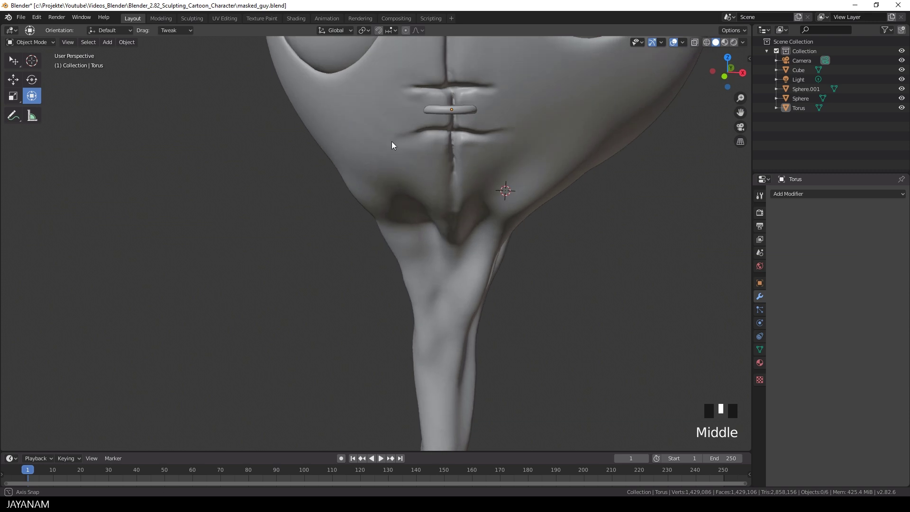
pyautogui.scroll(-1, 453, 133)
pyautogui.moveTo(478, 105); pyautogui.dragTo(478, 106)
pyautogui.hotkey('ctrl', 'shift', '=')
pyautogui.hotkey('ctrl', 'shift', '=')
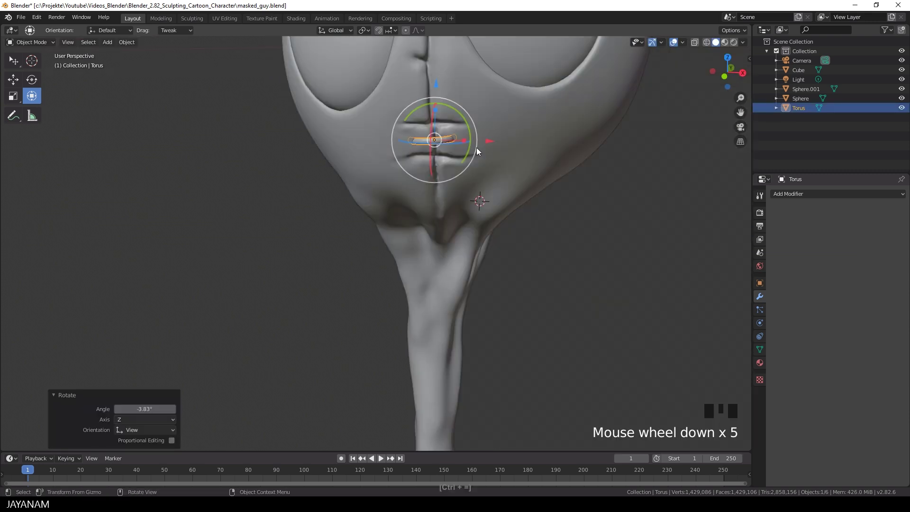
# Step: Duplicate the stitch, move the copy up to the next part of the seam, and rotate it onto the surface
pyautogui.hotkey('shift', 'd')
pyautogui.rightClick(473, 106)
pyautogui.moveTo(435, 89); pyautogui.dragTo(436, 41)
pyautogui.scroll(-2, 569, 195)
pyautogui.moveTo(591, 197); pyautogui.dragTo(545, 144, button='middle')
pyautogui.scroll(1, 526, 138)
pyautogui.moveTo(439, 115); pyautogui.dragTo(434, 120)
pyautogui.moveTo(443, 135); pyautogui.dragTo(454, 123)
pyautogui.moveTo(515, 208); pyautogui.dragTo(537, 199, button='middle')
pyautogui.click(545, 212)
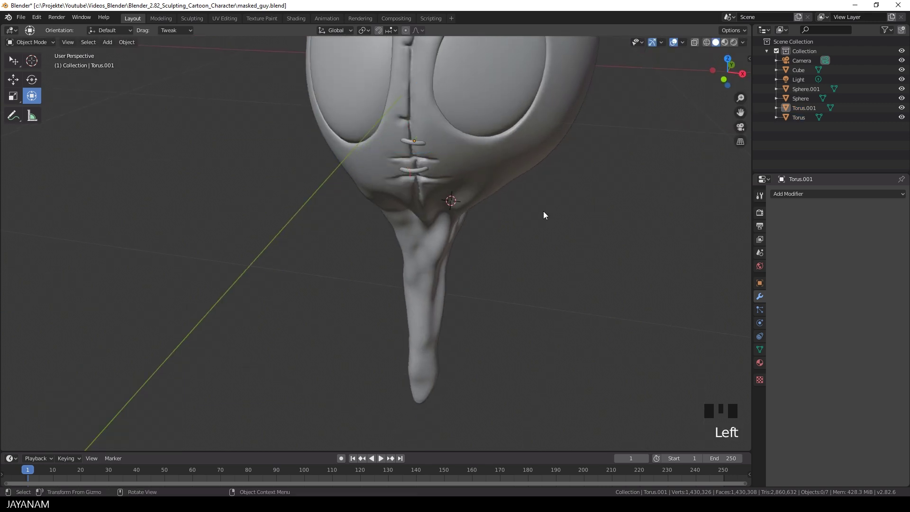
# Step: Duplicate the second stitch, raise the copy 0.186 m along Z, and fit it to the seam between the lower eye edges
pyautogui.rightClick(421, 136)
pyautogui.moveTo(417, 87); pyautogui.dragTo(416, 37)
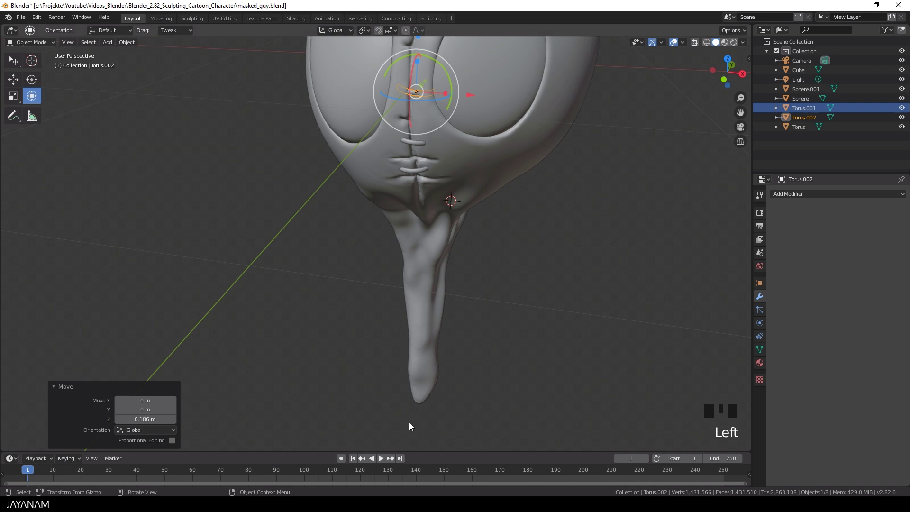
pyautogui.scroll(3, 493, 201)
pyautogui.moveTo(482, 204); pyautogui.dragTo(445, 200)
pyautogui.moveTo(488, 227); pyautogui.dragTo(488, 227)
pyautogui.moveTo(487, 228); pyautogui.dragTo(450, 258, button='middle')
pyautogui.moveTo(435, 241); pyautogui.dragTo(428, 247)
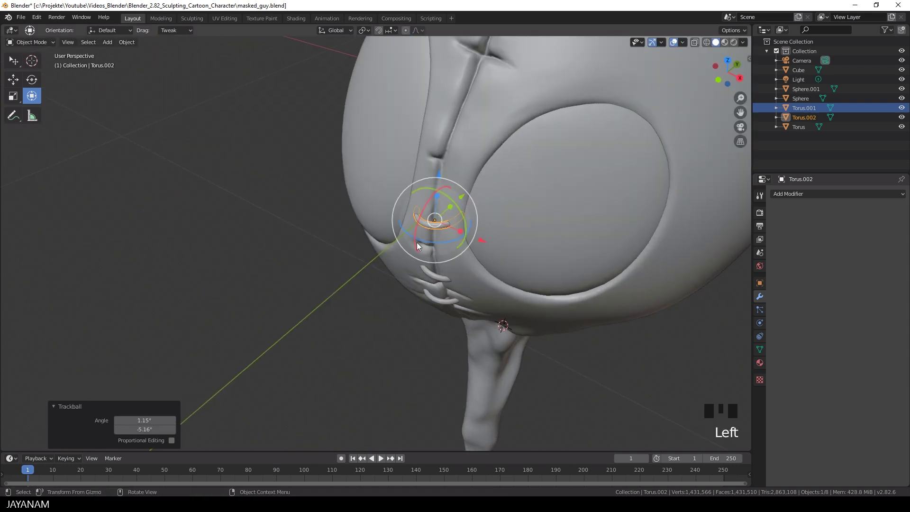
pyautogui.moveTo(429, 247); pyautogui.dragTo(463, 228, button='middle')
# Step: Duplicate a stitch for the upper seam between the eyes, then move and rotate it against the head
pyautogui.click(442, 285)
pyautogui.hotkey('shift', 'd')
pyautogui.click(442, 286)
pyautogui.moveTo(440, 230); pyautogui.dragTo(448, 67)
pyautogui.moveTo(478, 101); pyautogui.dragTo(482, 109)
pyautogui.moveTo(537, 115); pyautogui.dragTo(499, 151, button='middle')
pyautogui.moveTo(449, 132); pyautogui.dragTo(450, 130)
pyautogui.moveTo(450, 129); pyautogui.dragTo(468, 144, button='middle')
pyautogui.moveTo(461, 130); pyautogui.dragTo(430, 46)
pyautogui.middleClick(441, 131)
# Step: Duplicate the stitch onto the forehead seam above the eyes and turn it to match, including -18.5° about Z
pyautogui.hotkey('shift', 'd')
pyautogui.click(448, 124)
pyautogui.moveTo(529, 81); pyautogui.dragTo(462, 130, button='middle')
pyautogui.moveTo(414, 81); pyautogui.dragTo(420, 75)
pyautogui.moveTo(473, 77); pyautogui.dragTo(491, 69)
pyautogui.moveTo(491, 69); pyautogui.dragTo(533, 83, button='middle')
pyautogui.moveTo(458, 112); pyautogui.dragTo(468, 100)
pyautogui.moveTo(458, 113); pyautogui.dragTo(451, 86, button='middle')
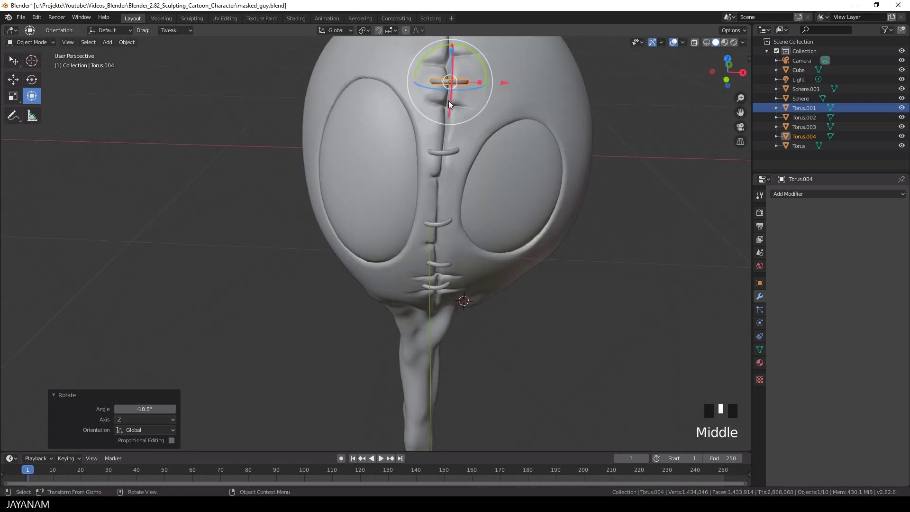
# Step: Refine the forehead stitch by rotating it 14.7° about the view axis and nudging it along the surface
pyautogui.moveTo(524, 107); pyautogui.dragTo(454, 72, button='middle')
pyautogui.moveTo(454, 73); pyautogui.dragTo(458, 71)
pyautogui.moveTo(458, 71)
pyautogui.mouseDown(button='middle')
pyautogui.moveTo(522, 98)
pyautogui.moveTo(443, 74)
pyautogui.mouseUp(button='middle')
pyautogui.hotkey('alt', 'a')
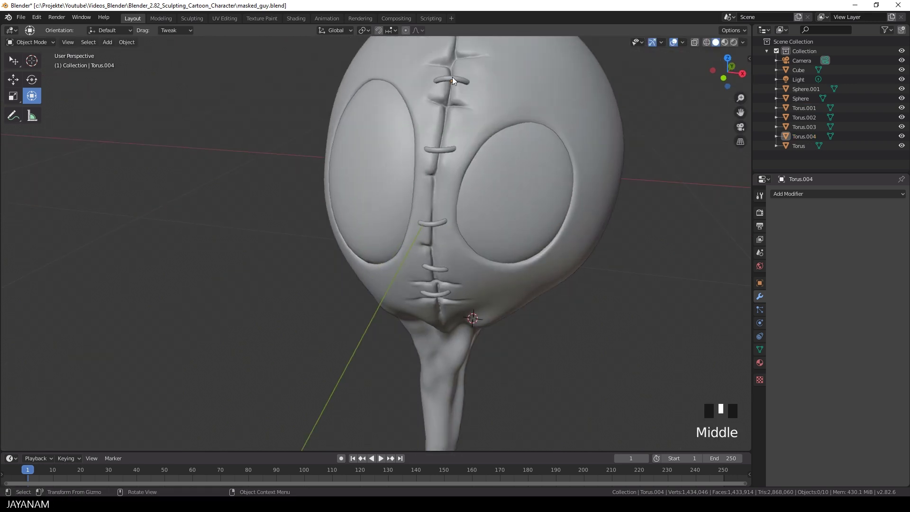
pyautogui.moveTo(485, 105); pyautogui.dragTo(484, 107)
pyautogui.moveTo(488, 74); pyautogui.dragTo(480, 103, button='middle')
pyautogui.keyDown('ctrl'); pyautogui.moveTo(480, 103); pyautogui.dragTo(525, 92, button='middle'); pyautogui.keyUp('ctrl')
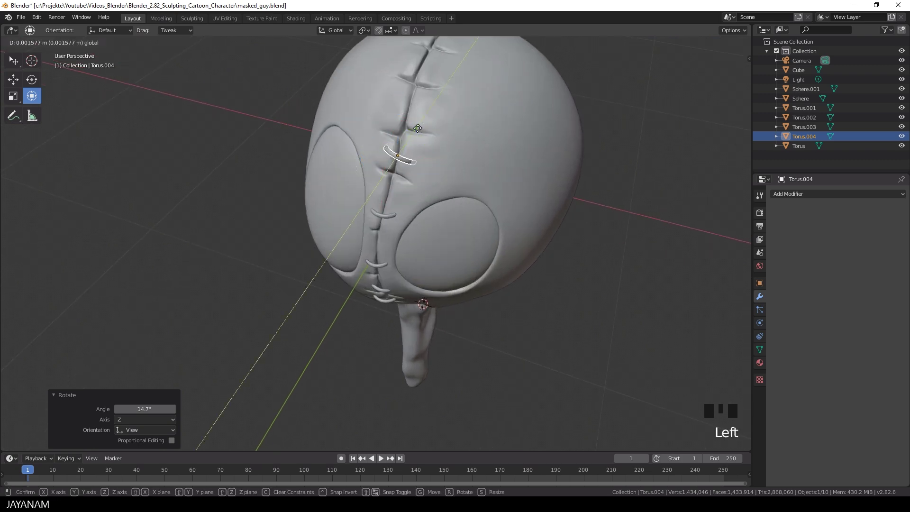
pyautogui.moveTo(413, 130); pyautogui.dragTo(415, 127)
# Step: Add another stitch copy higher on the forehead seam and rotate it to follow the head's curvature
pyautogui.click(425, 119)
pyautogui.click(413, 115)
pyautogui.moveTo(412, 78); pyautogui.dragTo(425, 89)
pyautogui.moveTo(441, 95); pyautogui.dragTo(475, 112, button='middle')
pyautogui.keyDown('ctrl'); pyautogui.moveTo(480, 119); pyautogui.dragTo(487, 90, button='middle'); pyautogui.keyUp('ctrl')
pyautogui.keyDown('shift'); pyautogui.moveTo(560, 71); pyautogui.dragTo(479, 175, button='middle'); pyautogui.keyUp('shift')
pyautogui.moveTo(422, 243); pyautogui.dragTo(398, 241)
pyautogui.moveTo(413, 274)
pyautogui.mouseDown(button='middle')
pyautogui.moveTo(484, 247)
pyautogui.moveTo(413, 274)
pyautogui.mouseUp(button='middle')
# Step: Duplicate the upper forehead stitch, place the copy further along the seam toward the crown, and align it to the surface
pyautogui.hotkey('shift', 'd')
pyautogui.click(517, 203)
pyautogui.moveTo(435, 184)
pyautogui.mouseDown()
pyautogui.moveTo(435, 172)
pyautogui.moveTo(455, 184)
pyautogui.moveTo(435, 179)
pyautogui.mouseUp()
pyautogui.moveTo(428, 241); pyautogui.dragTo(435, 240)
pyautogui.moveTo(434, 175); pyautogui.dragTo(435, 177)
pyautogui.moveTo(436, 179); pyautogui.dragTo(511, 163, button='middle')
pyautogui.moveTo(460, 219); pyautogui.dragTo(469, 236)
pyautogui.moveTo(469, 236); pyautogui.dragTo(463, 244)
pyautogui.moveTo(467, 239); pyautogui.dragTo(427, 249, button='middle')
pyautogui.moveTo(436, 175); pyautogui.dragTo(435, 176)
pyautogui.moveTo(435, 176); pyautogui.dragTo(436, 174)
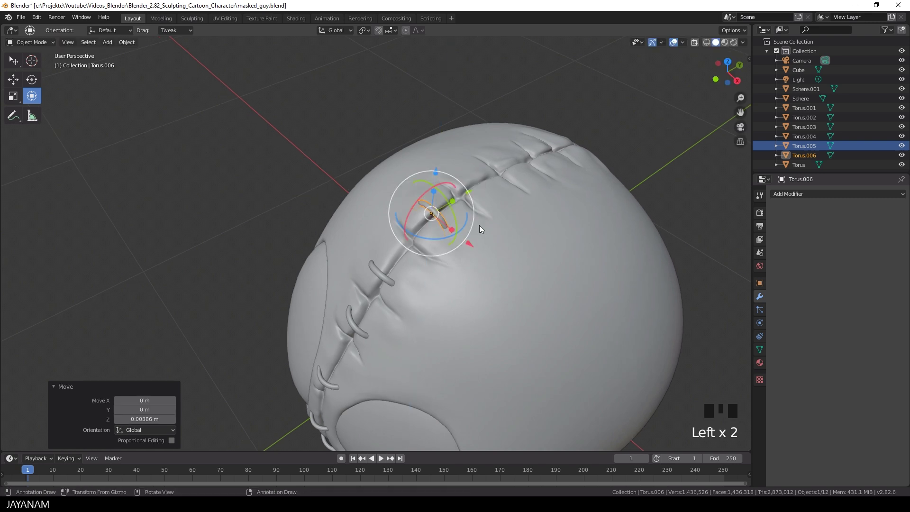
# Step: Rotate and nudge the newest upper-forehead stitch so it sits squarely across the seam on the head's curved surface
pyautogui.moveTo(489, 134); pyautogui.dragTo(489, 135)
pyautogui.moveTo(486, 208); pyautogui.dragTo(488, 208)
pyautogui.moveTo(488, 136); pyautogui.dragTo(488, 140)
pyautogui.moveTo(515, 160); pyautogui.dragTo(484, 143)
pyautogui.moveTo(491, 161); pyautogui.dragTo(507, 222, button='middle')
pyautogui.moveTo(518, 161); pyautogui.dragTo(522, 158)
# Step: Place two more stitch copies along the seam toward the crown, rotating the last one -21.5° about Z
pyautogui.click(551, 204)
pyautogui.hotkey('shift', 'd')
pyautogui.hotkey('ctrl', 'z')
pyautogui.click(479, 184)
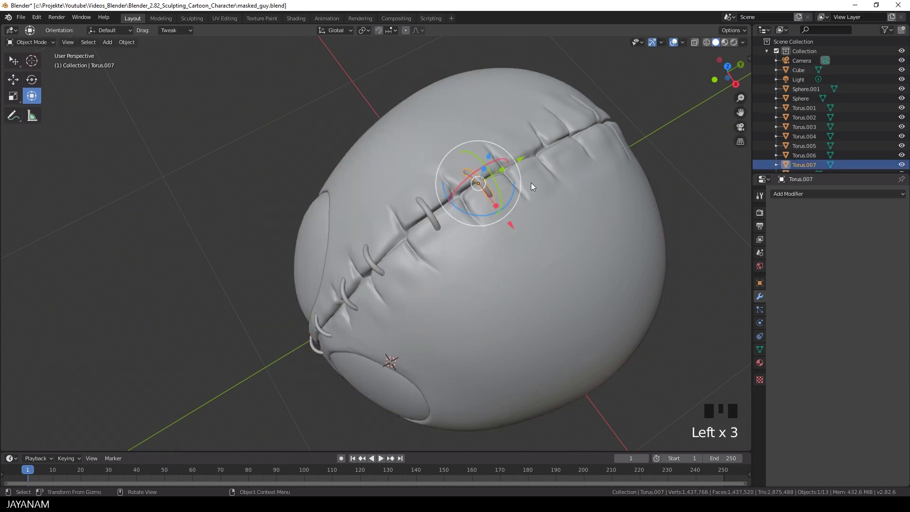
pyautogui.hotkey('shift', 'd')
pyautogui.moveTo(543, 124); pyautogui.dragTo(519, 193)
pyautogui.moveTo(543, 193); pyautogui.dragTo(629, 193, button='middle')
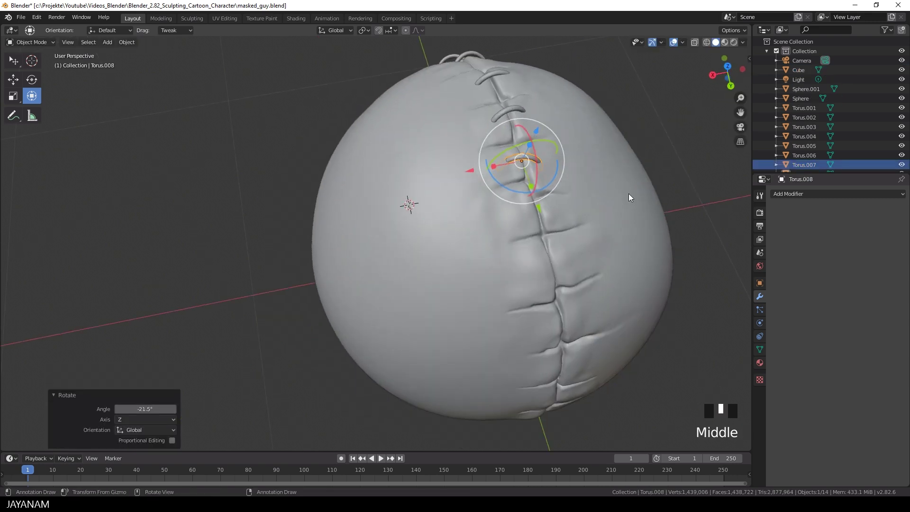
# Step: Duplicate the last crown stitch further back along the seam, then rotate it and lower it 0.0112 m in Z
pyautogui.hotkey('shift', 'd')
pyautogui.click(652, 236)
pyautogui.moveTo(652, 236); pyautogui.dragTo(564, 183, button='middle')
pyautogui.moveTo(554, 160); pyautogui.dragTo(555, 147)
pyautogui.moveTo(559, 165)
pyautogui.mouseDown()
pyautogui.moveTo(569, 170)
pyautogui.moveTo(555, 151)
pyautogui.mouseUp()
pyautogui.moveTo(580, 164); pyautogui.dragTo(481, 218, button='middle')
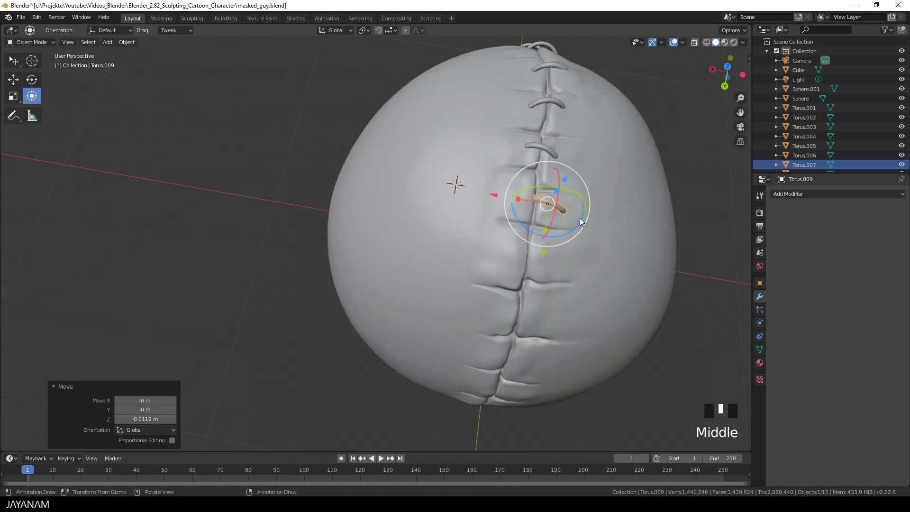
pyautogui.moveTo(484, 194); pyautogui.dragTo(484, 193)
pyautogui.moveTo(619, 208); pyautogui.dragTo(533, 151, button='middle')
pyautogui.moveTo(565, 181); pyautogui.dragTo(556, 190)
# Step: Position another stitch copy behind the crown and rotate and shift it to straddle the seam
pyautogui.click(505, 205)
pyautogui.moveTo(505, 208); pyautogui.dragTo(611, 211, button='middle')
pyautogui.moveTo(483, 231); pyautogui.dragTo(500, 227)
pyautogui.moveTo(486, 175); pyautogui.dragTo(487, 173)
pyautogui.moveTo(550, 208); pyautogui.dragTo(438, 208, button='middle')
pyautogui.moveTo(502, 207); pyautogui.dragTo(500, 205)
pyautogui.moveTo(484, 195); pyautogui.dragTo(484, 195)
pyautogui.scroll(-2, 487, 204)
# Step: Duplicate the stitch onto the upper back of the head and align the copy with the seam and surface
pyautogui.hotkey('shift', 'd')
pyautogui.click(445, 250)
pyautogui.moveTo(432, 236); pyautogui.dragTo(425, 229)
pyautogui.moveTo(441, 225); pyautogui.dragTo(541, 208, button='middle')
pyautogui.moveTo(511, 259); pyautogui.dragTo(505, 260)
pyautogui.moveTo(454, 205); pyautogui.dragTo(455, 208)
pyautogui.moveTo(498, 237); pyautogui.dragTo(365, 246, button='middle')
pyautogui.moveTo(479, 274); pyautogui.dragTo(472, 276)
pyautogui.moveTo(545, 266); pyautogui.dragTo(446, 272, button='middle')
# Step: Duplicate the stitch down the back seam by 0.0134, 0.0752 and -0.152 m, then rotate and seat it on the surface
pyautogui.hotkey('shift', 'd')
pyautogui.click(411, 348)
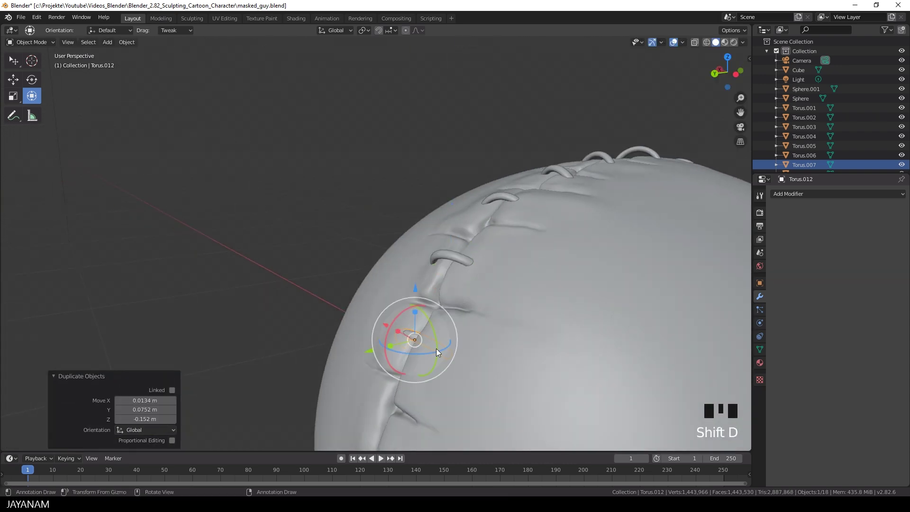
pyautogui.moveTo(414, 350); pyautogui.dragTo(501, 354, button='middle')
pyautogui.moveTo(416, 380); pyautogui.dragTo(415, 396)
pyautogui.moveTo(363, 347); pyautogui.dragTo(377, 347)
pyautogui.moveTo(467, 338); pyautogui.dragTo(466, 351)
pyautogui.moveTo(429, 398); pyautogui.dragTo(430, 402)
pyautogui.moveTo(511, 339); pyautogui.dragTo(514, 318, button='middle')
pyautogui.keyDown('shift'); pyautogui.moveTo(514, 318); pyautogui.dragTo(512, 234, button='middle'); pyautogui.keyUp('shift')
pyautogui.moveTo(513, 233); pyautogui.dragTo(504, 222, button='middle')
pyautogui.moveTo(456, 232); pyautogui.dragTo(453, 237)
# Step: Add a stitch copy lower on the back seam, rotate it to the surface and move it -0.0106 m in Y
pyautogui.hotkey('shift', 'd')
pyautogui.click(447, 342)
pyautogui.moveTo(443, 337); pyautogui.dragTo(395, 304)
pyautogui.moveTo(392, 304); pyautogui.dragTo(397, 302)
pyautogui.moveTo(417, 332); pyautogui.dragTo(420, 324)
pyautogui.scroll(-2, 451, 336)
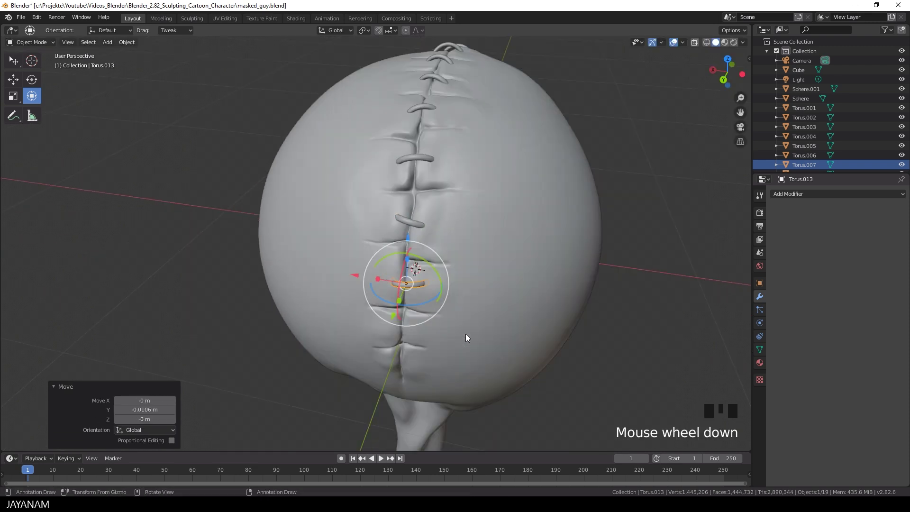
pyautogui.moveTo(450, 339); pyautogui.dragTo(509, 267, button='middle')
# Step: Duplicate the lowest back stitch once more down the seam, then tilt and nudge the copy against the head
pyautogui.hotkey('shift', 'd')
pyautogui.click(419, 266)
pyautogui.moveTo(419, 266); pyautogui.dragTo(397, 264, button='middle')
pyautogui.moveTo(397, 264); pyautogui.dragTo(392, 261)
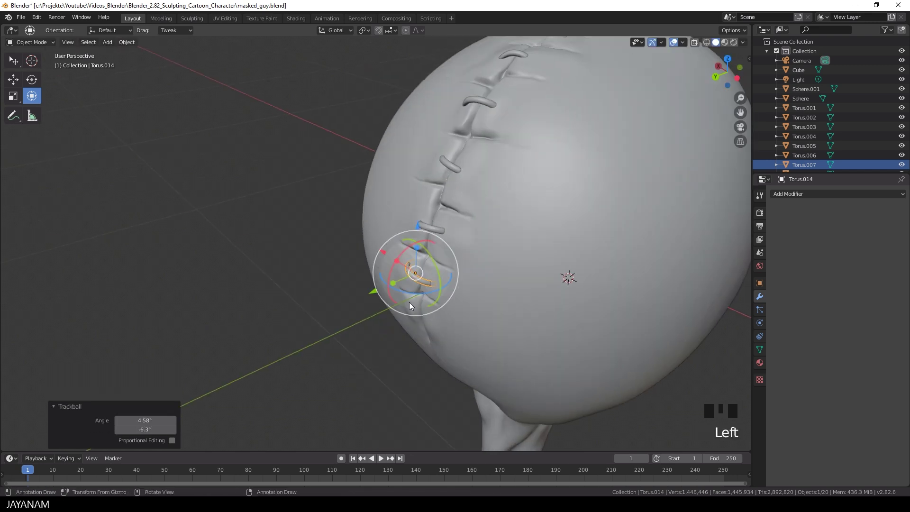
pyautogui.moveTo(373, 292); pyautogui.dragTo(377, 290)
pyautogui.moveTo(403, 279); pyautogui.dragTo(462, 263, button='middle')
pyautogui.click(423, 265)
pyautogui.moveTo(423, 235); pyautogui.dragTo(423, 233)
# Step: Deselect the stitches and save the file
pyautogui.scroll(-4, 494, 284)
pyautogui.moveTo(546, 289); pyautogui.dragTo(529, 218, button='middle')
pyautogui.click(541, 280)
pyautogui.hotkey('ctrl', 's')
# Step: Switch the head mesh to Sculpt Mode and choose the Draw brush, framing the lowest front stitches
pyautogui.scroll(3, 442, 269)
pyautogui.click(465, 226)
pyautogui.press('q')
pyautogui.click(464, 216)
pyautogui.moveTo(491, 258); pyautogui.dragTo(493, 250, button='middle')
pyautogui.keyDown('ctrl'); pyautogui.moveTo(493, 249); pyautogui.dragTo(543, 228, button='middle'); pyautogui.keyUp('ctrl')
pyautogui.keyDown('shift'); pyautogui.moveTo(543, 227); pyautogui.dragTo(508, 230, button='middle'); pyautogui.keyUp('shift')
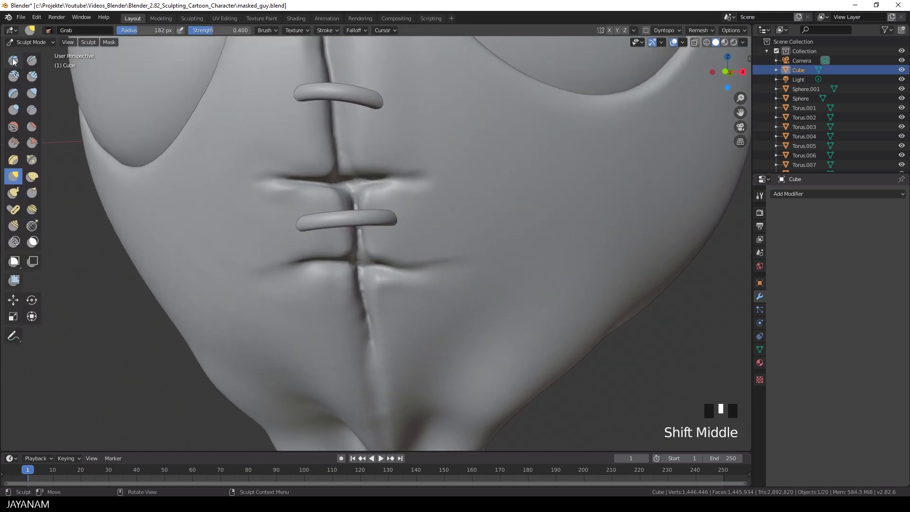
pyautogui.click(13, 60)
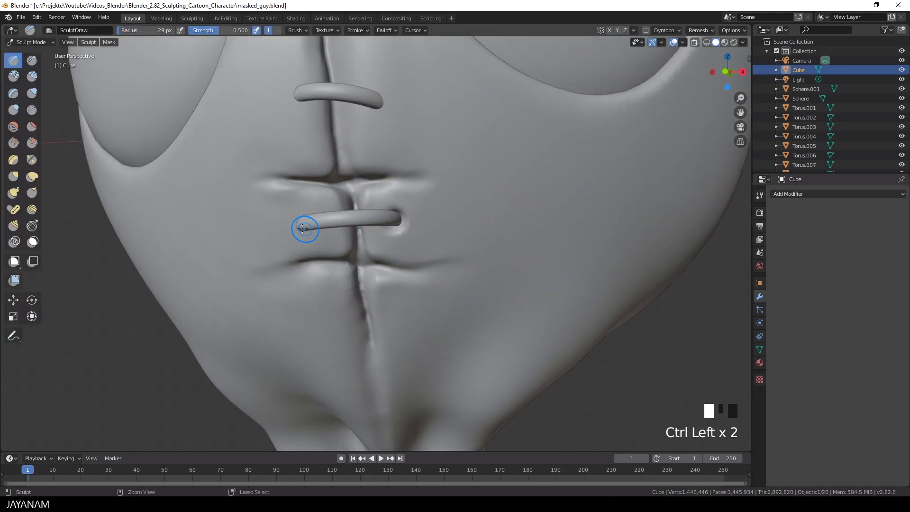
# Step: Carve small dents into the head at both ends of the second-lowest front stitch
pyautogui.scroll(-4, 431, 252)
pyautogui.moveTo(430, 241); pyautogui.dragTo(431, 252, button='middle')
pyautogui.scroll(3, 417, 237)
pyautogui.click(375, 131)
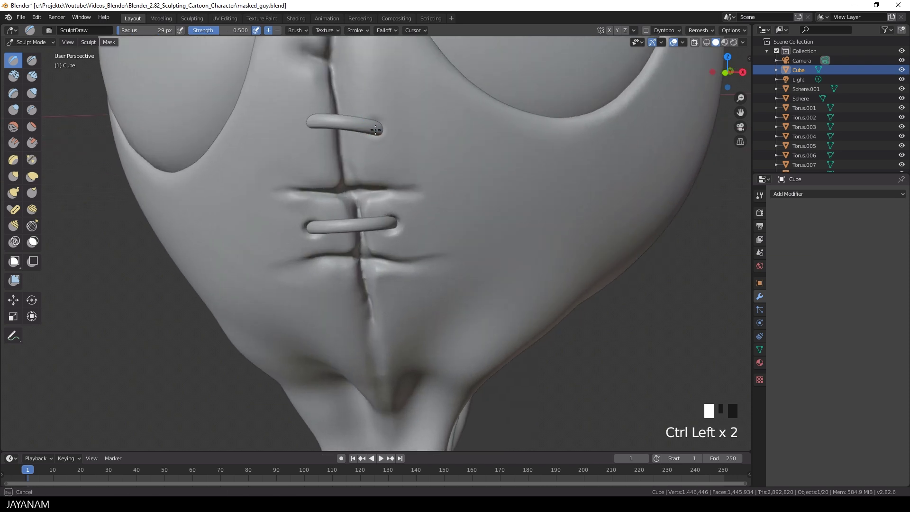
pyautogui.keyDown('ctrl'); pyautogui.moveTo(312, 122); pyautogui.dragTo(309, 122); pyautogui.keyUp('ctrl')
# Step: Carve dents where both ends of the next stitch up, between the eyes, enter the head
pyautogui.scroll(-4, 425, 173)
pyautogui.moveTo(425, 173); pyautogui.dragTo(430, 175, button='middle')
pyautogui.keyDown('shift'); pyautogui.moveTo(412, 124); pyautogui.dragTo(418, 201, button='middle'); pyautogui.keyUp('shift')
pyautogui.scroll(5, 418, 189)
pyautogui.keyDown('ctrl'); pyautogui.click(416, 144); pyautogui.keyUp('ctrl')
pyautogui.keyDown('ctrl'); pyautogui.moveTo(326, 157); pyautogui.dragTo(325, 158); pyautogui.keyUp('ctrl')
# Step: Sink the surface around the ends of the following stitch near the tops of the eyes
pyautogui.keyDown('ctrl'); pyautogui.moveTo(403, 104); pyautogui.dragTo(411, 165, button='middle'); pyautogui.keyUp('ctrl')
pyautogui.moveTo(410, 165); pyautogui.dragTo(402, 247, button='middle')
pyautogui.keyDown('ctrl'); pyautogui.moveTo(351, 303); pyautogui.dragTo(342, 233, button='middle'); pyautogui.keyUp('ctrl')
pyautogui.keyDown('ctrl'); pyautogui.moveTo(276, 225); pyautogui.dragTo(274, 223); pyautogui.keyUp('ctrl')
pyautogui.moveTo(379, 190); pyautogui.dragTo(371, 206, button='middle')
pyautogui.keyDown('ctrl'); pyautogui.click(276, 223); pyautogui.keyUp('ctrl')
# Step: Raise the brush strength to 0.604 and carve dents at the ends of the lower forehead stitches
pyautogui.keyDown('shift'); pyautogui.moveTo(331, 157); pyautogui.dragTo(325, 180, button='middle'); pyautogui.keyUp('shift')
pyautogui.moveTo(223, 32); pyautogui.dragTo(230, 32)
pyautogui.moveTo(408, 117)
pyautogui.mouseDown(button='middle')
pyautogui.moveTo(415, 135)
pyautogui.moveTo(330, 255)
pyautogui.mouseUp(button='middle')
pyautogui.keyDown('ctrl'); pyautogui.click(330, 255); pyautogui.keyUp('ctrl')
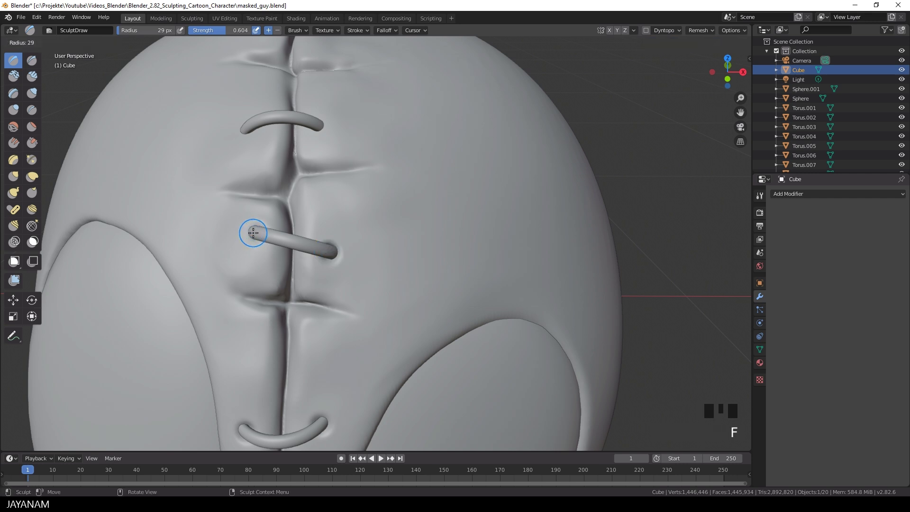
pyautogui.keyDown('shift'); pyautogui.moveTo(256, 233); pyautogui.dragTo(270, 205, button='middle'); pyautogui.keyUp('shift')
pyautogui.keyDown('ctrl'); pyautogui.moveTo(364, 200); pyautogui.dragTo(353, 201); pyautogui.keyUp('ctrl')
# Step: Carve entry dents around the ends of the upper forehead stitches along the seam
pyautogui.keyDown('ctrl'); pyautogui.moveTo(363, 190); pyautogui.dragTo(362, 209, button='middle'); pyautogui.keyUp('ctrl')
pyautogui.moveTo(362, 208)
pyautogui.mouseDown(button='middle')
pyautogui.moveTo(357, 198)
pyautogui.moveTo(367, 223)
pyautogui.mouseUp(button='middle')
pyautogui.moveTo(368, 223)
pyautogui.keyDown('ctrl'); pyautogui.mouseDown(button='middle')
pyautogui.moveTo(384, 205)
pyautogui.moveTo(235, 242)
pyautogui.mouseUp(button='middle'); pyautogui.keyUp('ctrl')
pyautogui.moveTo(377, 192); pyautogui.dragTo(389, 232, button='middle')
pyautogui.keyDown('ctrl'); pyautogui.moveTo(388, 246); pyautogui.dragTo(390, 247); pyautogui.keyUp('ctrl')
pyautogui.moveTo(325, 212); pyautogui.dragTo(331, 212, button='middle')
pyautogui.moveTo(297, 226); pyautogui.dragTo(274, 240)
# Step: Press dents into the head at the ends of the stitches approaching the crown, using a 26 px brush radius
pyautogui.moveTo(378, 248); pyautogui.dragTo(379, 280, button='middle')
pyautogui.keyDown('ctrl'); pyautogui.moveTo(380, 280); pyautogui.dragTo(388, 248, button='middle'); pyautogui.keyUp('ctrl')
pyautogui.keyDown('ctrl'); pyautogui.moveTo(411, 224); pyautogui.dragTo(416, 230); pyautogui.keyUp('ctrl')
pyautogui.moveTo(416, 237); pyautogui.dragTo(411, 213, button='middle')
pyautogui.keyDown('ctrl'); pyautogui.moveTo(411, 214); pyautogui.dragTo(411, 225, button='middle'); pyautogui.keyUp('ctrl')
pyautogui.keyDown('ctrl'); pyautogui.moveTo(410, 231); pyautogui.dragTo(412, 235); pyautogui.keyUp('ctrl')
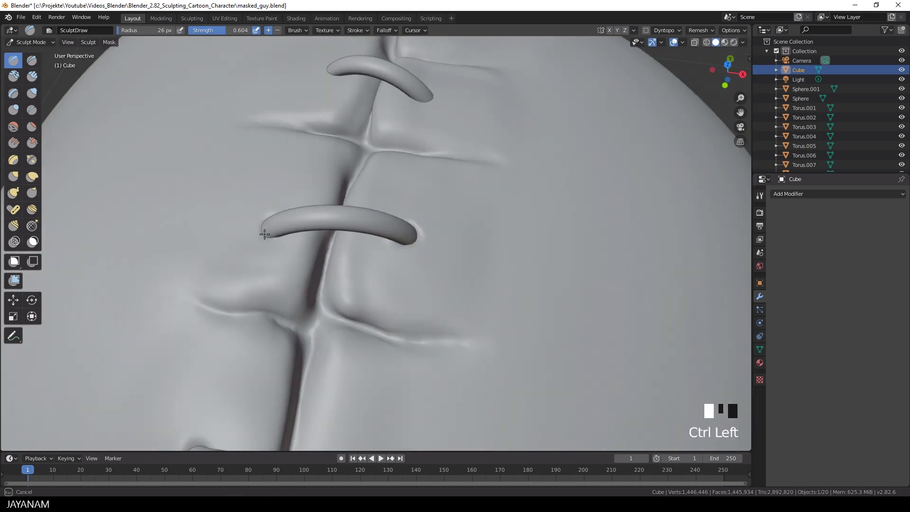
# Step: Carve a dent at the end of the next crown stitch and smooth the surface beside the seam
pyautogui.moveTo(271, 237)
pyautogui.keyDown('ctrl'); pyautogui.mouseDown(button='middle')
pyautogui.moveTo(266, 265)
pyautogui.moveTo(222, 256)
pyautogui.moveTo(359, 307)
pyautogui.moveTo(390, 292)
pyautogui.moveTo(380, 243)
pyautogui.moveTo(263, 351)
pyautogui.moveTo(341, 306)
pyautogui.mouseUp(button='middle'); pyautogui.keyUp('ctrl')
pyautogui.keyDown('ctrl'); pyautogui.click(222, 265); pyautogui.keyUp('ctrl')
pyautogui.keyDown('ctrl'); pyautogui.click(222, 266); pyautogui.keyUp('ctrl')
pyautogui.keyDown('shift'); pyautogui.click(262, 351); pyautogui.keyUp('shift')
pyautogui.keyDown('shift'); pyautogui.click(262, 352); pyautogui.keyUp('shift')
# Step: Carve and smooth the entry dents of the stitches past the crown with a 22 px brush radius
pyautogui.keyDown('ctrl'); pyautogui.moveTo(341, 306); pyautogui.dragTo(422, 262, button='middle'); pyautogui.keyUp('ctrl')
pyautogui.keyDown('ctrl'); pyautogui.moveTo(351, 260); pyautogui.dragTo(320, 271); pyautogui.keyUp('ctrl')
pyautogui.moveTo(299, 268)
pyautogui.keyDown('shift'); pyautogui.mouseDown(button='middle')
pyautogui.moveTo(398, 244)
pyautogui.moveTo(365, 177)
pyautogui.moveTo(310, 304)
pyautogui.moveTo(365, 266)
pyautogui.moveTo(372, 281)
pyautogui.moveTo(358, 268)
pyautogui.mouseUp(button='middle'); pyautogui.keyUp('shift')
pyautogui.keyDown('ctrl'); pyautogui.click(443, 234); pyautogui.keyUp('ctrl')
pyautogui.keyDown('ctrl'); pyautogui.click(444, 235); pyautogui.keyUp('ctrl')
pyautogui.keyDown('shift'); pyautogui.click(310, 304); pyautogui.keyUp('shift')
pyautogui.keyDown('shift'); pyautogui.moveTo(358, 267); pyautogui.dragTo(357, 265); pyautogui.keyUp('shift')
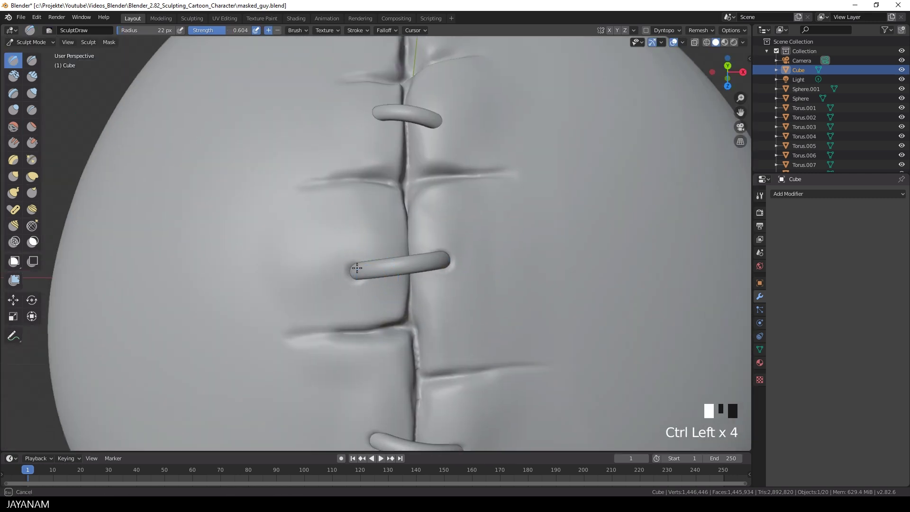
# Step: Slim the neck below the head with the Inflate/Deflate brush at strength 0.567 and smooth it
pyautogui.moveTo(361, 269); pyautogui.dragTo(396, 134, button='middle')
pyautogui.scroll(-5, 482, 219)
pyautogui.keyDown('ctrl'); pyautogui.moveTo(482, 219); pyautogui.dragTo(515, 201, button='middle'); pyautogui.keyUp('ctrl')
pyautogui.click(674, 42)
pyautogui.scroll(-3, 362, 275)
pyautogui.moveTo(367, 294); pyautogui.dragTo(390, 276, button='middle')
pyautogui.press('q')
pyautogui.press('q')
pyautogui.keyDown('ctrl'); pyautogui.moveTo(435, 296); pyautogui.dragTo(412, 265, button='middle'); pyautogui.keyUp('ctrl')
pyautogui.keyDown('shift'); pyautogui.moveTo(398, 280); pyautogui.dragTo(395, 284); pyautogui.keyUp('shift')
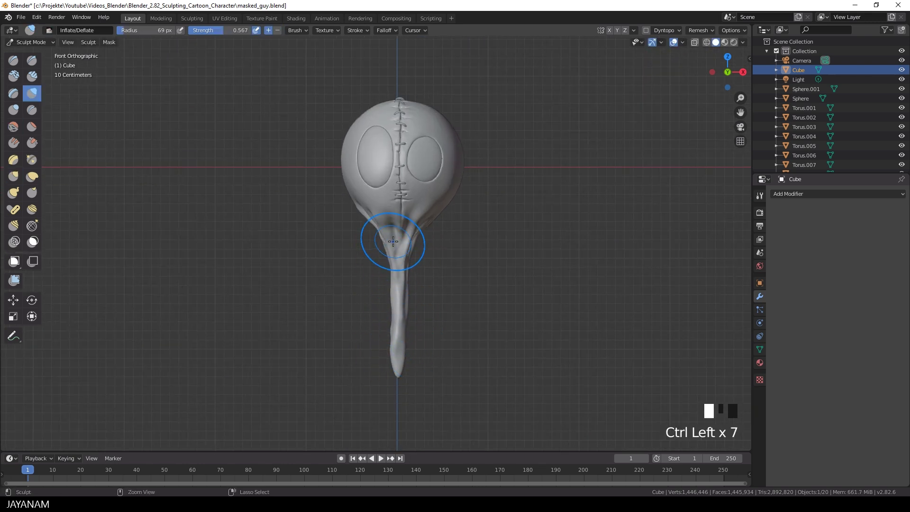
# Step: Resize the brush, deflate the neck further and smooth its lower stem
pyautogui.scroll(-1, 423, 292)
pyautogui.moveTo(435, 284); pyautogui.dragTo(455, 265, button='middle')
pyautogui.press('f')
pyautogui.keyDown('ctrl'); pyautogui.click(476, 247); pyautogui.keyUp('ctrl')
pyautogui.keyDown('shift'); pyautogui.moveTo(452, 359); pyautogui.dragTo(458, 373); pyautogui.keyUp('shift')
pyautogui.keyDown('shift'); pyautogui.moveTo(458, 372); pyautogui.dragTo(463, 384); pyautogui.keyUp('shift')
pyautogui.scroll(-2, 463, 385)
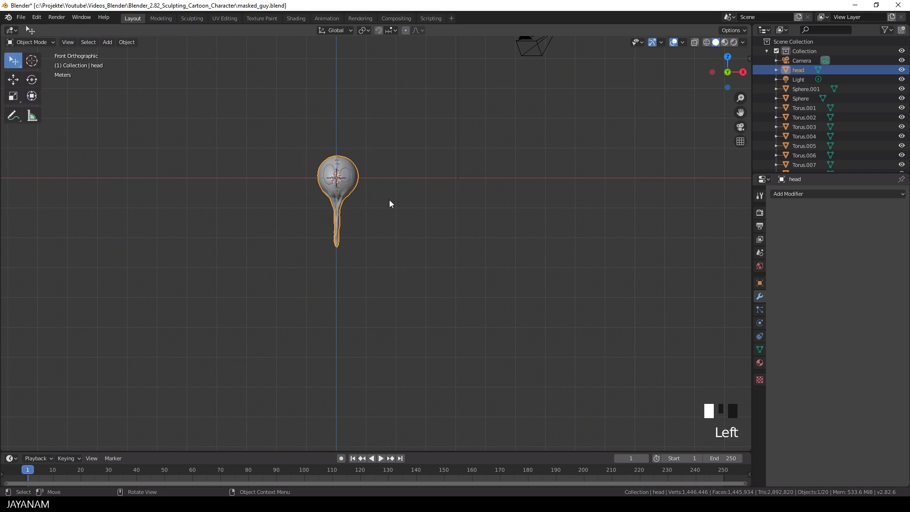
# Step: Select all the torus stitches and join them into a single object
pyautogui.click(390, 200)
pyautogui.scroll(2, 381, 236)
pyautogui.keyDown('shift'); pyautogui.click(327, 126); pyautogui.keyUp('shift')
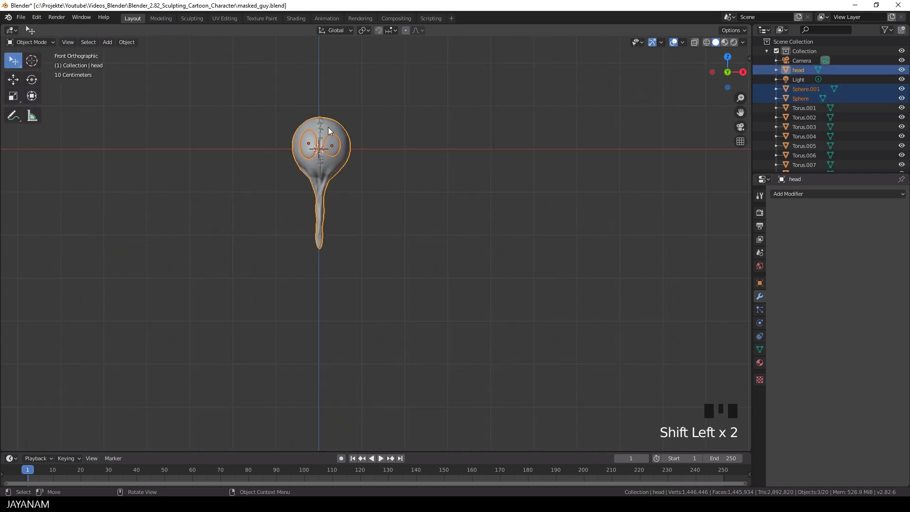
pyautogui.scroll(-5, 804, 119)
pyautogui.keyDown('shift'); pyautogui.click(803, 162); pyautogui.keyUp('shift')
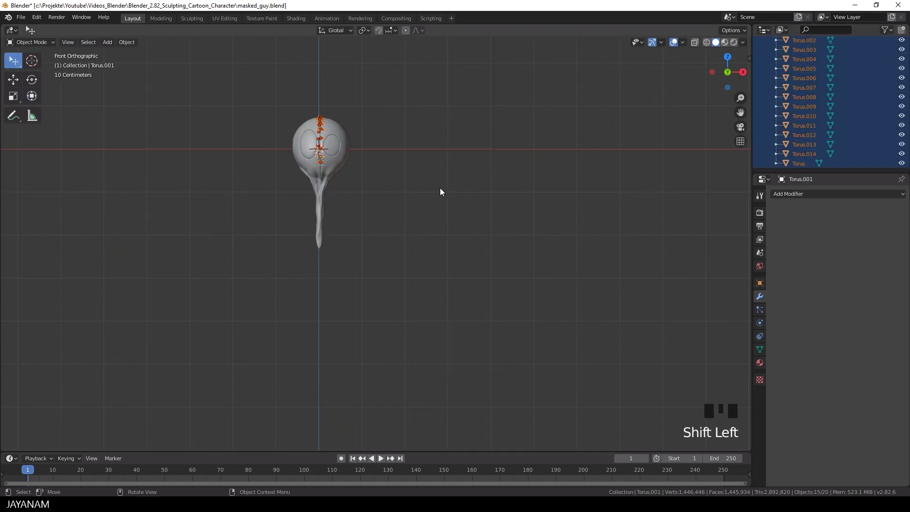
pyautogui.hotkey('ctrl', 'j')
# Step: Move the head, both eyes and the joined stitches straight up until the neck's tip sits just below the origin
pyautogui.scroll(2, 377, 165)
pyautogui.click(284, 101)
pyautogui.keyDown('shift'); pyautogui.click(312, 103); pyautogui.keyUp('shift')
pyautogui.keyDown('shift'); pyautogui.click(277, 127); pyautogui.keyUp('shift')
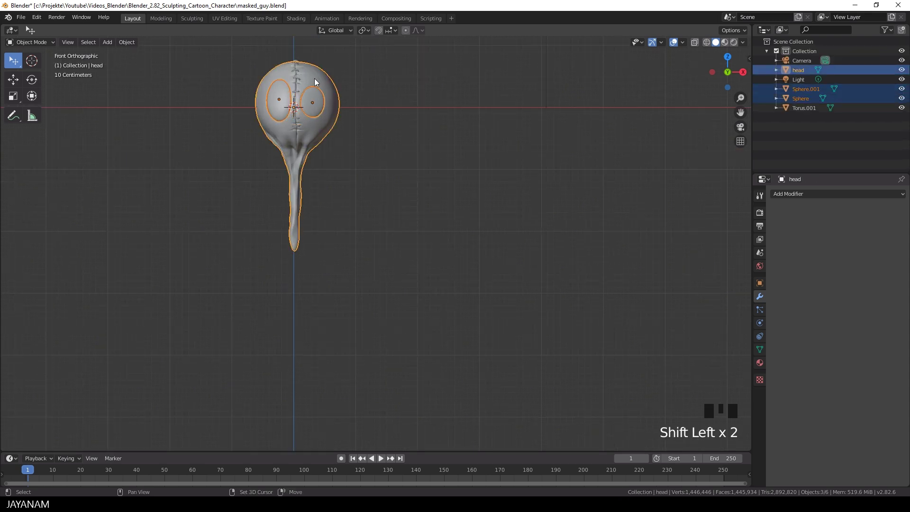
pyautogui.keyDown('shift'); pyautogui.click(297, 78); pyautogui.keyUp('shift')
pyautogui.scroll(-2, 297, 78)
pyautogui.moveTo(320, 111); pyautogui.dragTo(320, 24)
pyautogui.keyDown('shift'); pyautogui.moveTo(371, 162); pyautogui.dragTo(382, 306, button='middle'); pyautogui.keyUp('shift')
pyautogui.scroll(2, 360, 311)
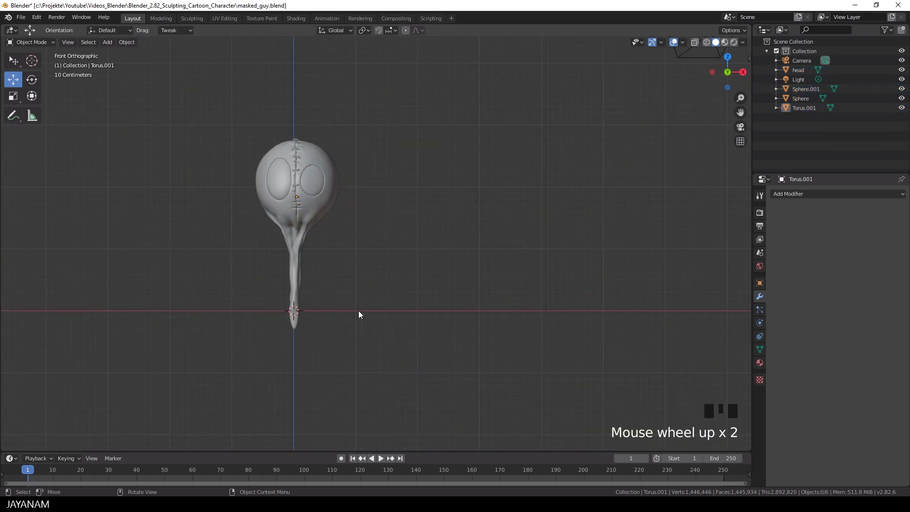
# Step: Add a 2 m cube at the world origin, over the lower neck
pyautogui.hotkey('shift', 'a')
pyautogui.moveTo(359, 311)
pyautogui.click(395, 320)
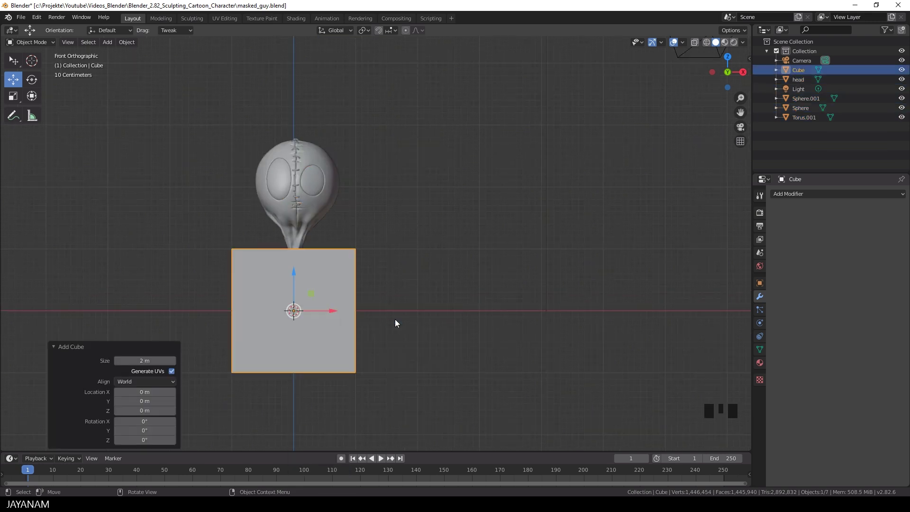
# Step: Scale the cube's mesh uniformly by about 0.579 and add a Subdivision Surface modifier
pyautogui.keyDown('shift'); pyautogui.moveTo(412, 311); pyautogui.dragTo(439, 287, button='middle'); pyautogui.keyUp('shift')
pyautogui.press('Tab')
pyautogui.press('s')
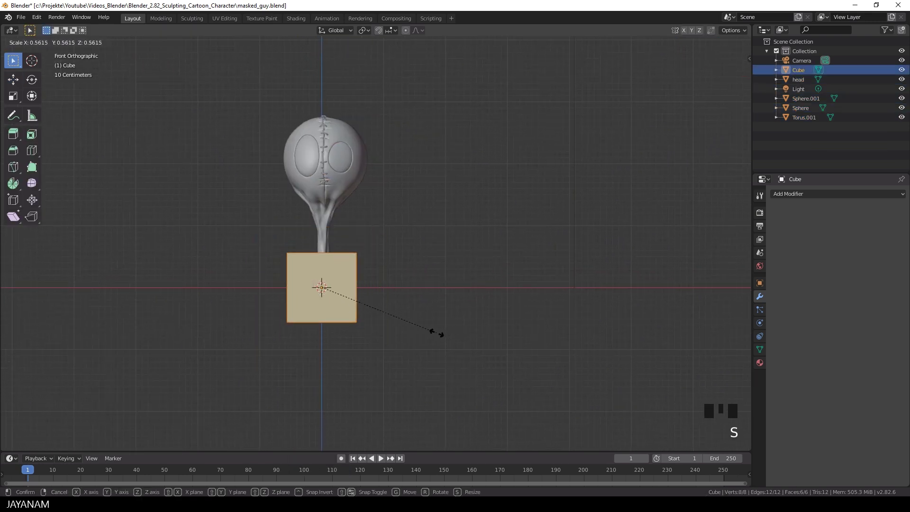
pyautogui.click(441, 334)
pyautogui.click(792, 194)
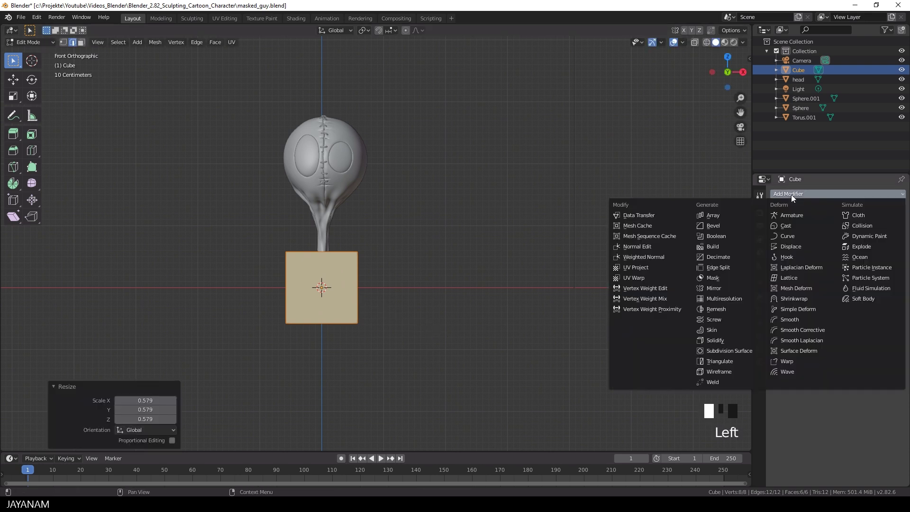
pyautogui.click(727, 351)
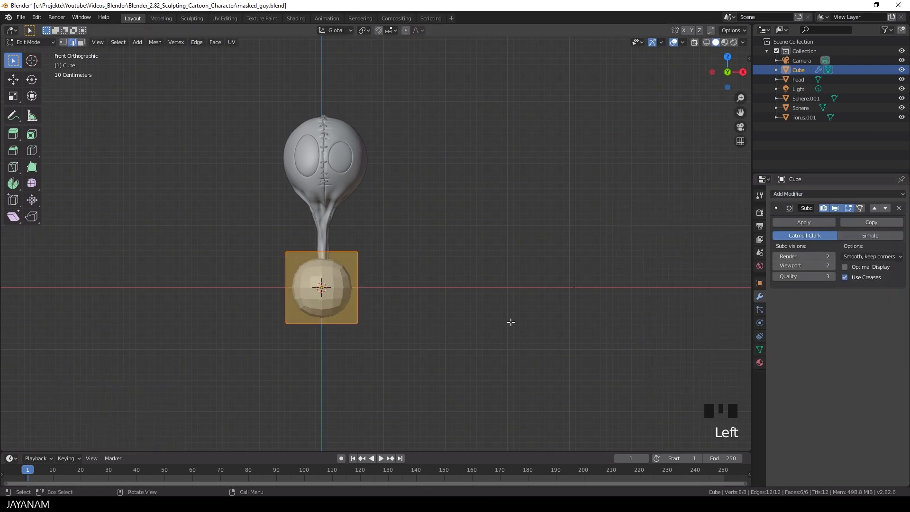
# Step: Add a horizontal loop cut around the cube and slide it down close to its lower edge
pyautogui.press('Tab')
pyautogui.press('Tab')
pyautogui.hotkey('ctrl', 'r')
pyautogui.click(322, 300)
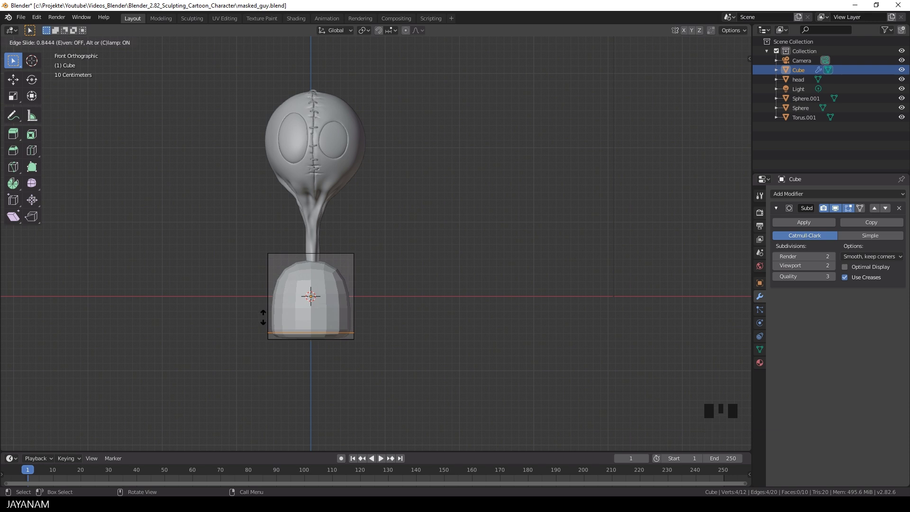
pyautogui.click(263, 317)
# Step: Flatten the whole body mesh from front to back by scaling it along the Y axis
pyautogui.scroll(-4, 368, 313)
pyautogui.moveTo(368, 313); pyautogui.dragTo(403, 315, button='middle')
pyautogui.scroll(2, 402, 315)
pyautogui.press('s')
pyautogui.press('y')
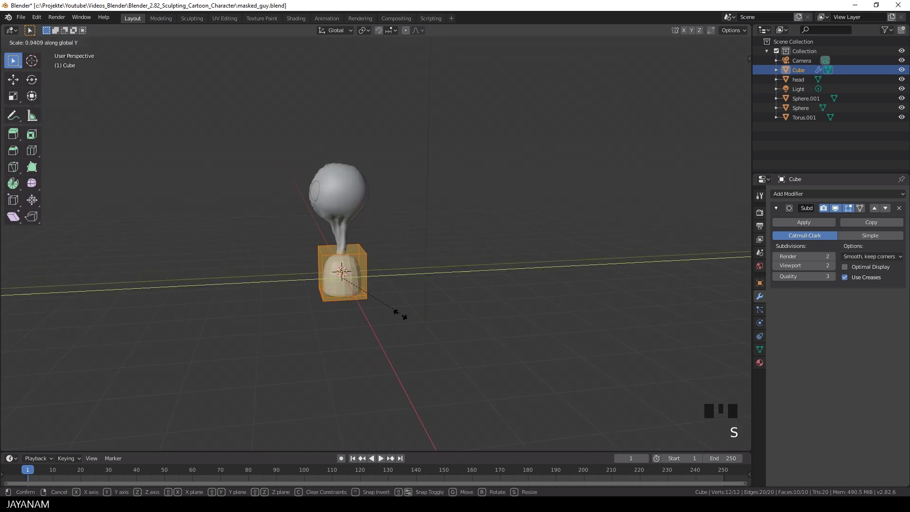
pyautogui.click(380, 310)
# Step: Enlarge the whole body mesh uniformly by a factor of about 1.233
pyautogui.scroll(3, 378, 311)
pyautogui.press('s')
pyautogui.click(395, 311)
pyautogui.scroll(-3, 382, 313)
pyautogui.keyDown('alt'); pyautogui.moveTo(382, 313); pyautogui.dragTo(482, 291, button='middle'); pyautogui.keyUp('alt')
pyautogui.press('KP_5')
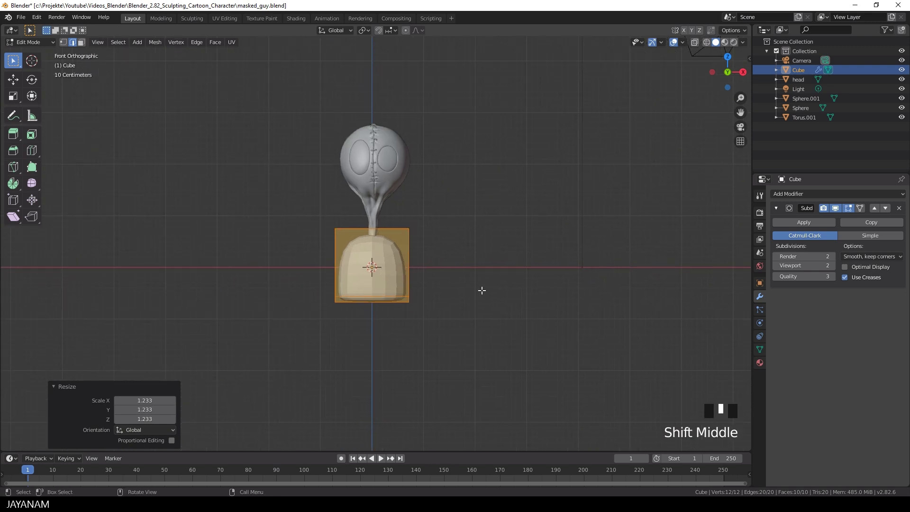
# Step: Scale the body mesh by about 0.843, stretch it vertically by about 1.25 and return to Object Mode
pyautogui.scroll(1, 443, 281)
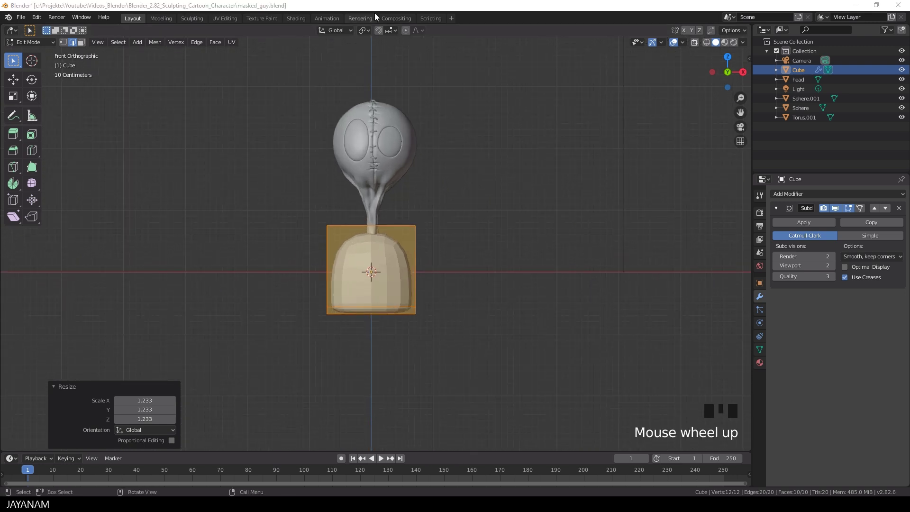
pyautogui.press('s')
pyautogui.click(473, 314)
pyautogui.press('s')
pyautogui.press('z')
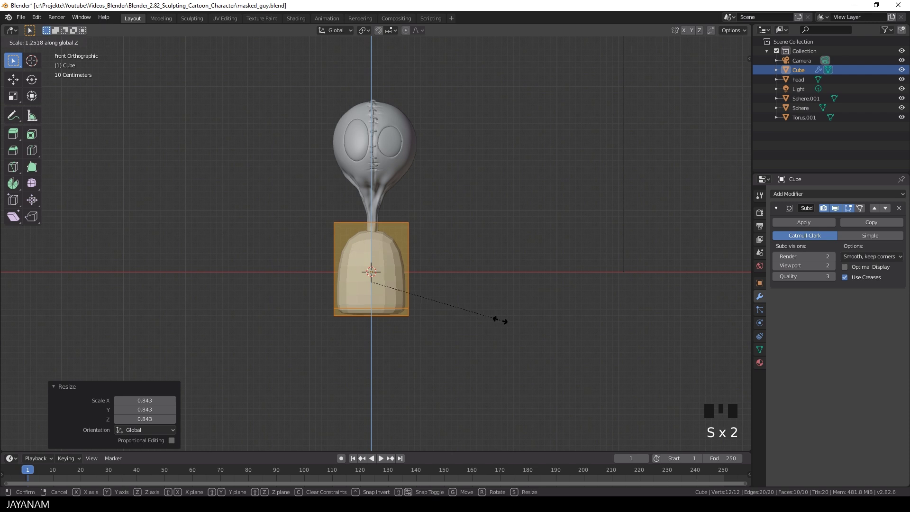
pyautogui.press('Tab')
# Step: Switch the body object to Sculpt Mode
pyautogui.moveTo(423, 252); pyautogui.dragTo(454, 257, button='middle')
pyautogui.scroll(-3, 460, 255)
pyautogui.scroll(4, 406, 273)
pyautogui.scroll(1, 406, 273)
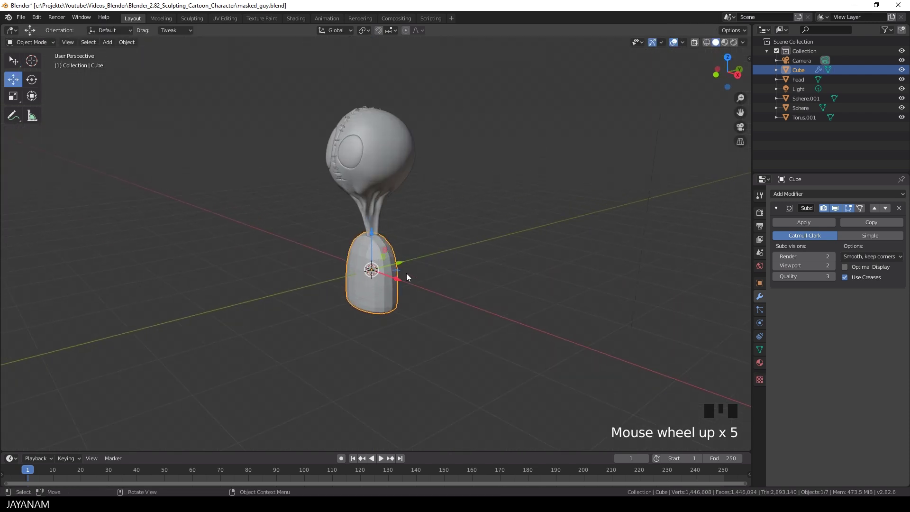
pyautogui.moveTo(406, 273); pyautogui.dragTo(409, 275, button='middle')
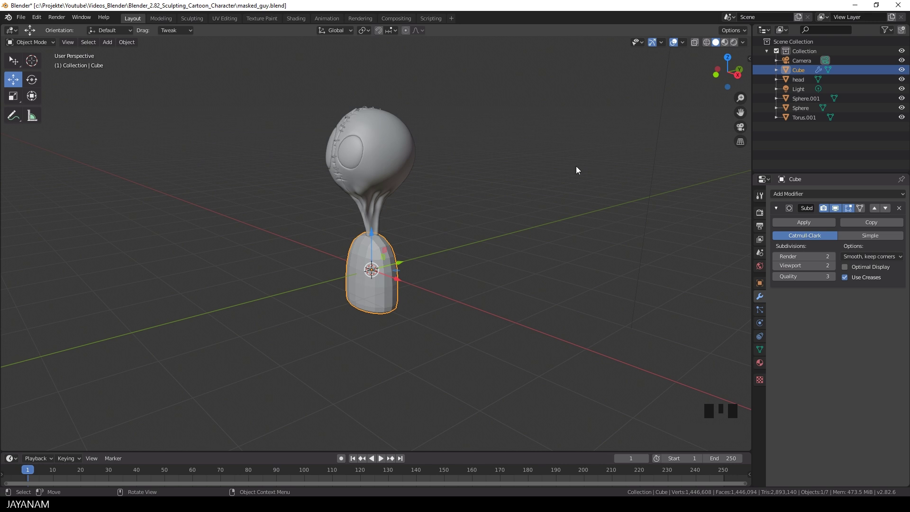
pyautogui.click(467, 190)
# Step: Try to voxel-remesh the body while its subdivision modifier is still unapplied
pyautogui.click(700, 30)
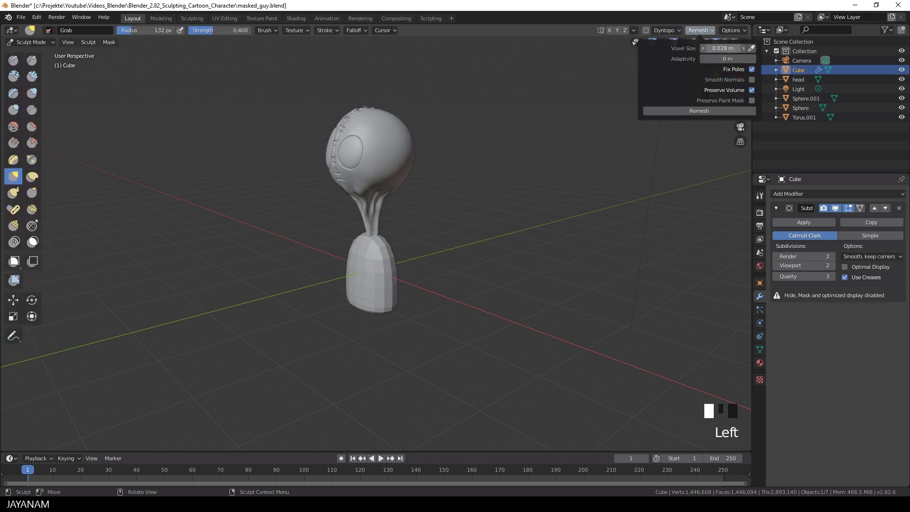
pyautogui.click(693, 111)
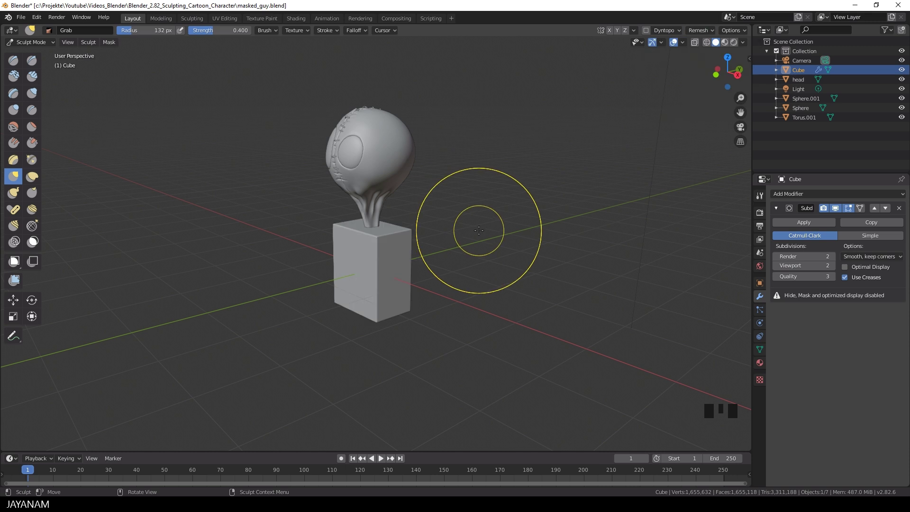
pyautogui.hotkey('ctrl', 'z')
# Step: Apply the subdivision modifier and remesh the body with a 0.025 m voxel size and smooth normals
pyautogui.click(715, 31)
pyautogui.click(698, 113)
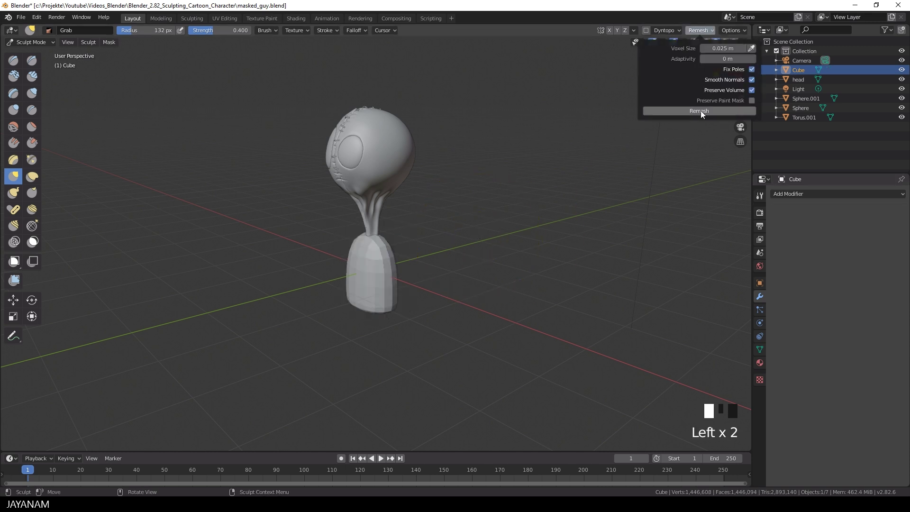
# Step: Enlarge the Grab brush to 166 px, turn on Y symmetry and reshape the body's lower part
pyautogui.moveTo(393, 266)
pyautogui.mouseDown(button='middle')
pyautogui.moveTo(386, 291)
pyautogui.moveTo(456, 298)
pyautogui.mouseUp(button='middle')
pyautogui.press('g')
pyautogui.moveTo(142, 31); pyautogui.dragTo(158, 31)
pyautogui.moveTo(407, 285); pyautogui.dragTo(416, 285, button='middle')
pyautogui.click(619, 30)
pyautogui.moveTo(474, 270); pyautogui.dragTo(588, 273, button='middle')
pyautogui.moveTo(378, 330); pyautogui.dragTo(387, 326)
# Step: Turn on X symmetry and adjust the side of the body with the Grab brush
pyautogui.moveTo(427, 285); pyautogui.dragTo(386, 266, button='middle')
pyautogui.moveTo(463, 238)
pyautogui.mouseDown(button='middle')
pyautogui.moveTo(569, 223)
pyautogui.moveTo(562, 219)
pyautogui.mouseUp(button='middle')
pyautogui.click(610, 30)
pyautogui.moveTo(399, 256)
pyautogui.mouseDown(button='middle')
pyautogui.moveTo(419, 271)
pyautogui.moveTo(380, 291)
pyautogui.mouseUp(button='middle')
pyautogui.click(420, 270)
pyautogui.scroll(-2, 427, 265)
# Step: Paint a ring-shaped mask on the body's top around the neck's base with a 25 px Mask brush
pyautogui.press('m')
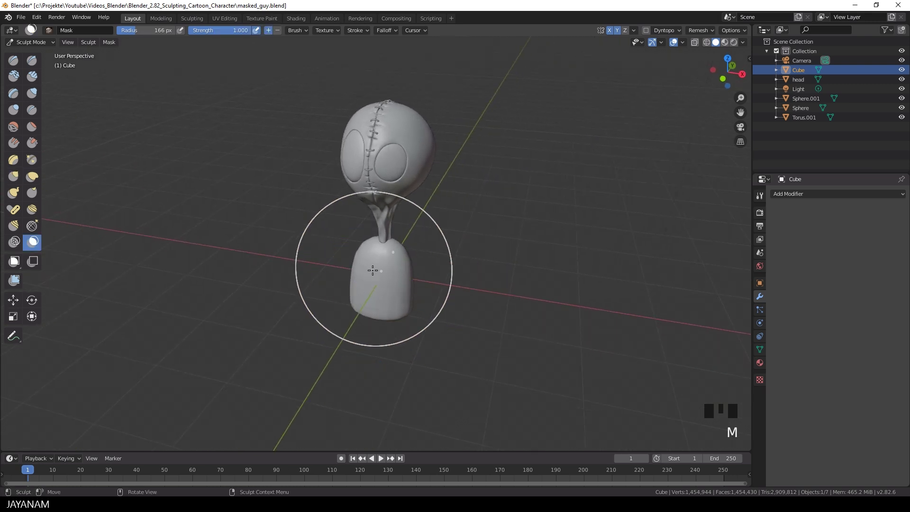
pyautogui.scroll(6, 392, 250)
pyautogui.press('f')
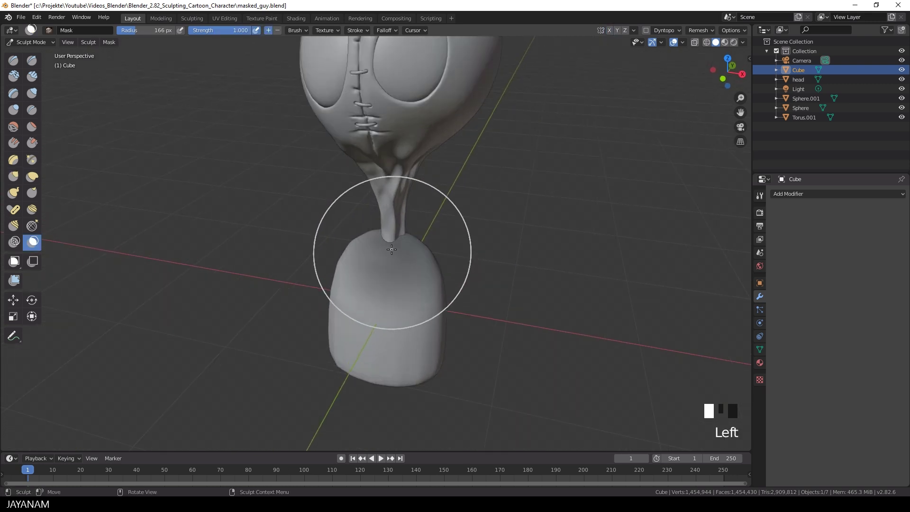
pyautogui.click(403, 249)
pyautogui.hotkey('alt', 'm')
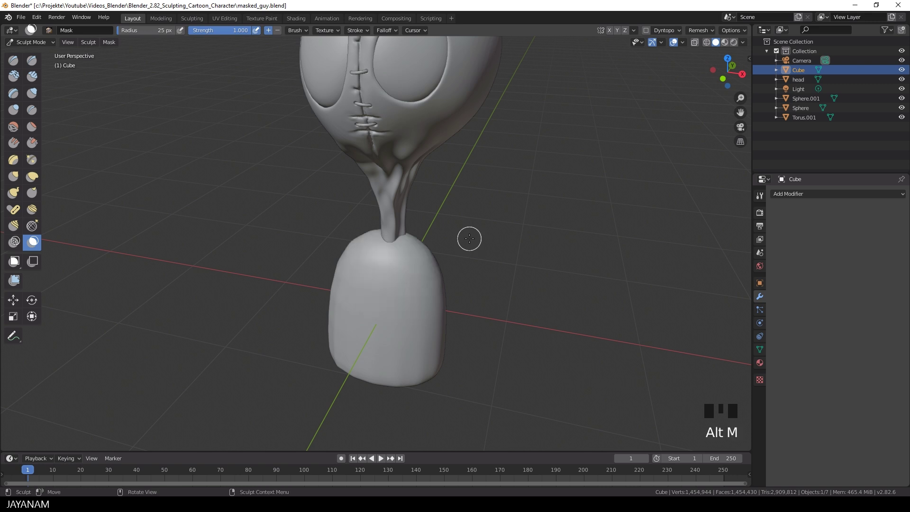
pyautogui.moveTo(390, 241)
pyautogui.mouseDown(button='middle')
pyautogui.moveTo(369, 261)
pyautogui.moveTo(387, 251)
pyautogui.mouseUp(button='middle')
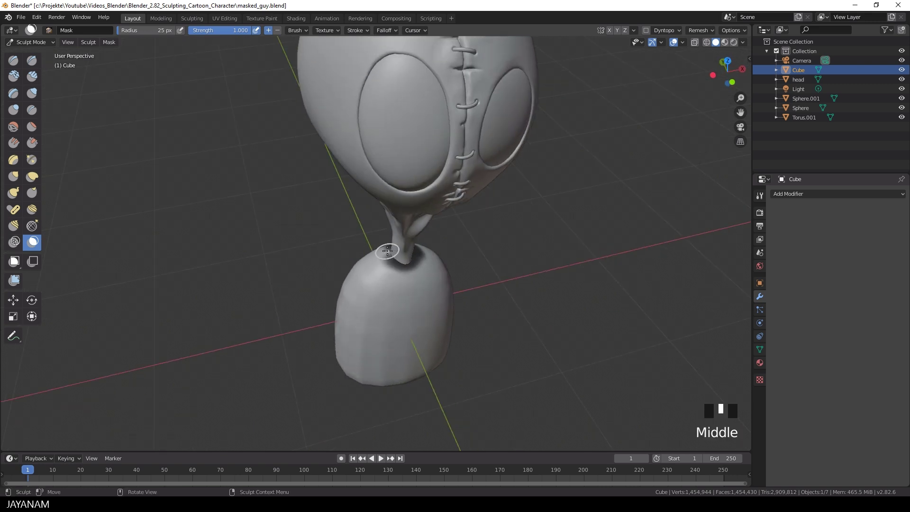
pyautogui.moveTo(454, 279); pyautogui.dragTo(399, 264, button='middle')
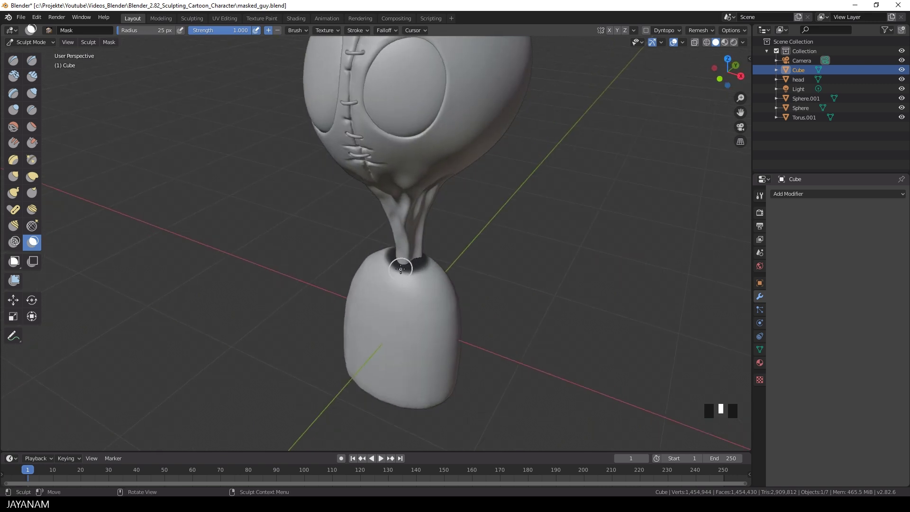
# Step: Invert the mask, sink the neck opening 0.169 m into the body, then clear the mask and remesh
pyautogui.hotkey('ctrl', 'i')
pyautogui.click(13, 300)
pyautogui.moveTo(407, 290); pyautogui.dragTo(417, 307)
pyautogui.hotkey('alt', 'm')
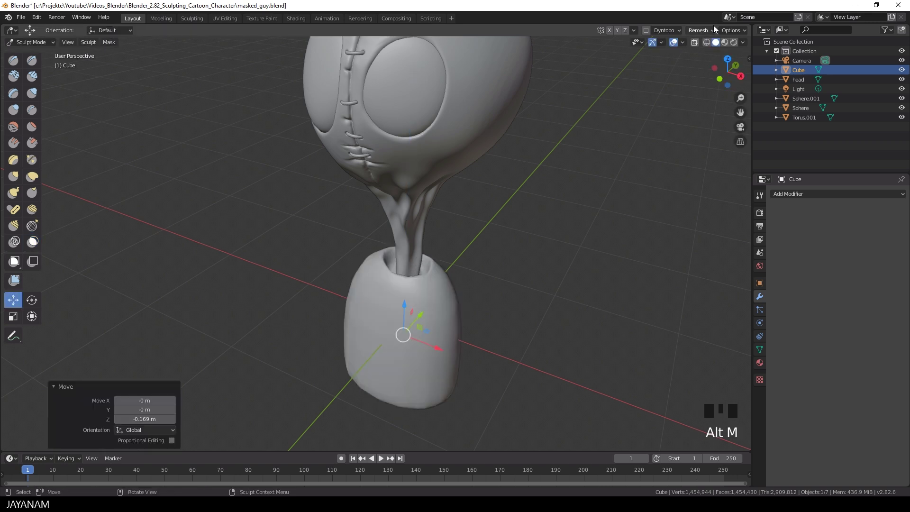
pyautogui.click(440, 275)
# Step: Pull the shoulders up on both sides of the neck opening with a 75 px Grab brush and smooth them
pyautogui.press('g')
pyautogui.moveTo(396, 291); pyautogui.dragTo(407, 283)
pyautogui.moveTo(503, 276)
pyautogui.mouseDown(button='middle')
pyautogui.moveTo(445, 281)
pyautogui.moveTo(564, 273)
pyautogui.moveTo(514, 277)
pyautogui.mouseUp(button='middle')
pyautogui.keyDown('shift'); pyautogui.click(432, 288); pyautogui.keyUp('shift')
pyautogui.keyDown('shift'); pyautogui.click(431, 288); pyautogui.keyUp('shift')
pyautogui.moveTo(413, 320); pyautogui.dragTo(441, 295)
pyautogui.moveTo(442, 295); pyautogui.dragTo(498, 297, button='middle')
pyautogui.moveTo(389, 292); pyautogui.dragTo(387, 288)
pyautogui.scroll(-2, 386, 287)
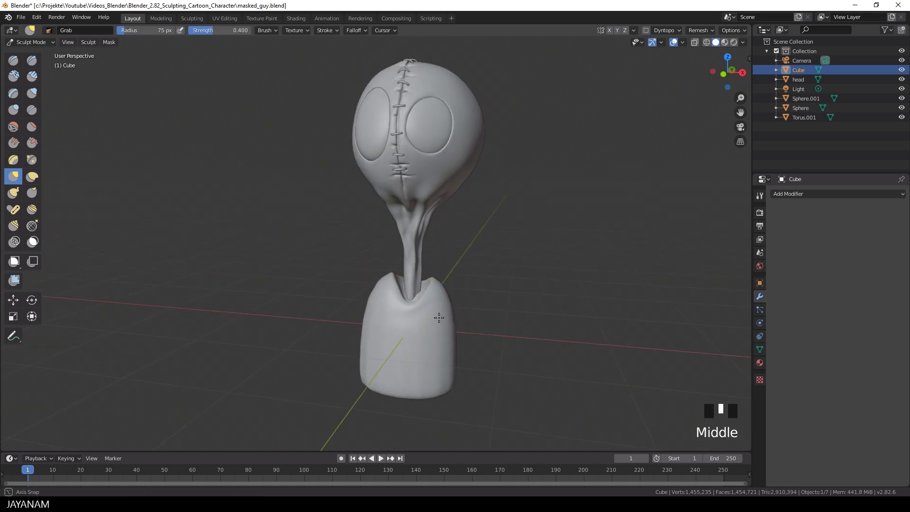
# Step: Mask a round arm spot high on the body's sides with a 29 px Mask brush under X symmetry
pyautogui.moveTo(443, 319); pyautogui.dragTo(473, 368, button='middle')
pyautogui.press('m')
pyautogui.moveTo(447, 315)
pyautogui.mouseDown(button='middle')
pyautogui.moveTo(449, 331)
pyautogui.moveTo(413, 331)
pyautogui.mouseUp(button='middle')
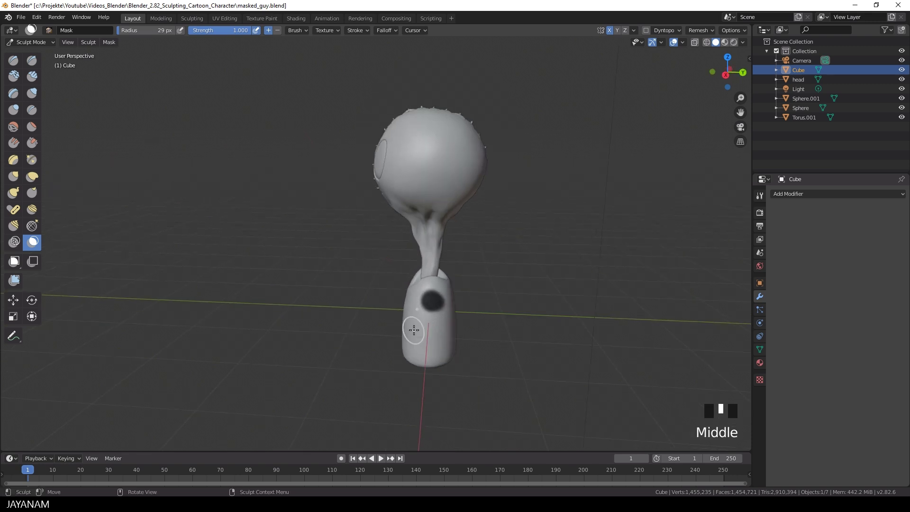
pyautogui.scroll(1, 403, 322)
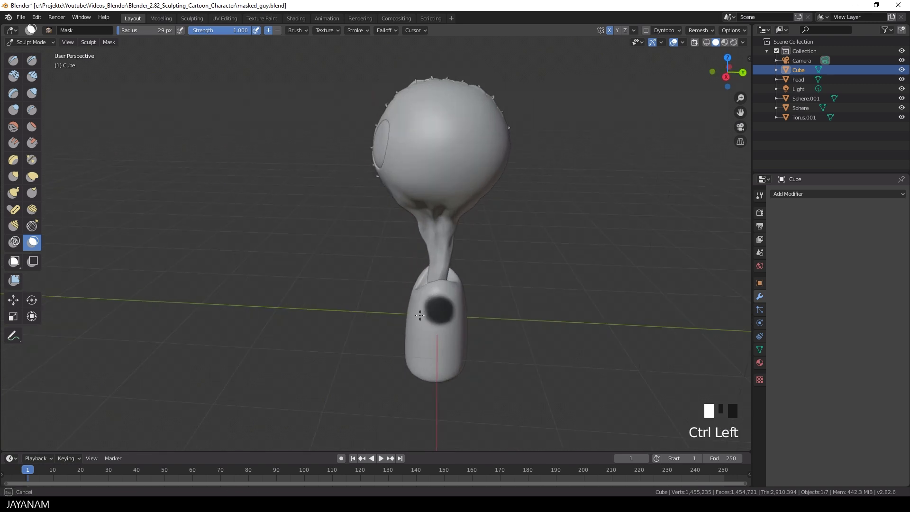
# Step: Invert the mask and move the unmasked side spots outward along X to form short sleeves
pyautogui.moveTo(432, 307); pyautogui.dragTo(518, 305, button='middle')
pyautogui.hotkey('ctrl', 'i')
pyautogui.click(13, 300)
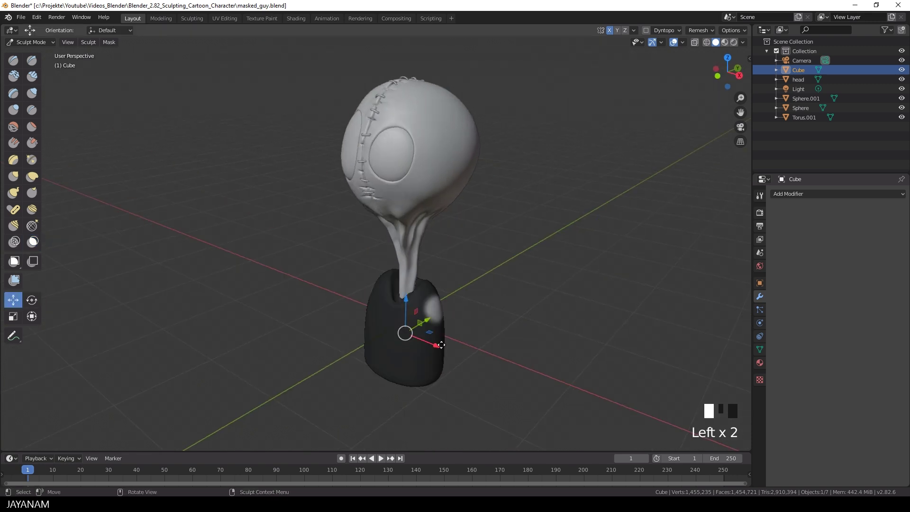
pyautogui.moveTo(439, 343); pyautogui.dragTo(459, 353)
pyautogui.moveTo(430, 313); pyautogui.dragTo(535, 329, button='middle')
pyautogui.moveTo(464, 361); pyautogui.dragTo(470, 362)
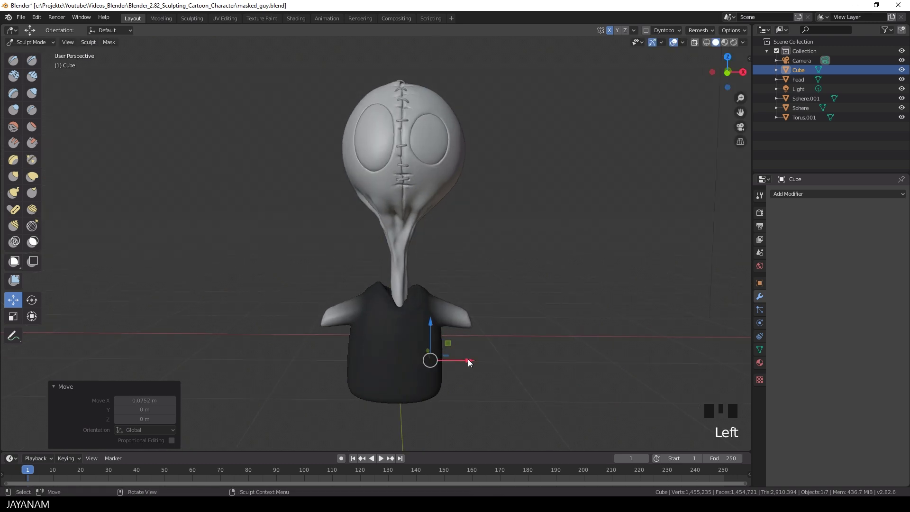
# Step: Thicken the sleeves with the Inflate/Deflate brush, clear the mask and remesh the body
pyautogui.click(32, 93)
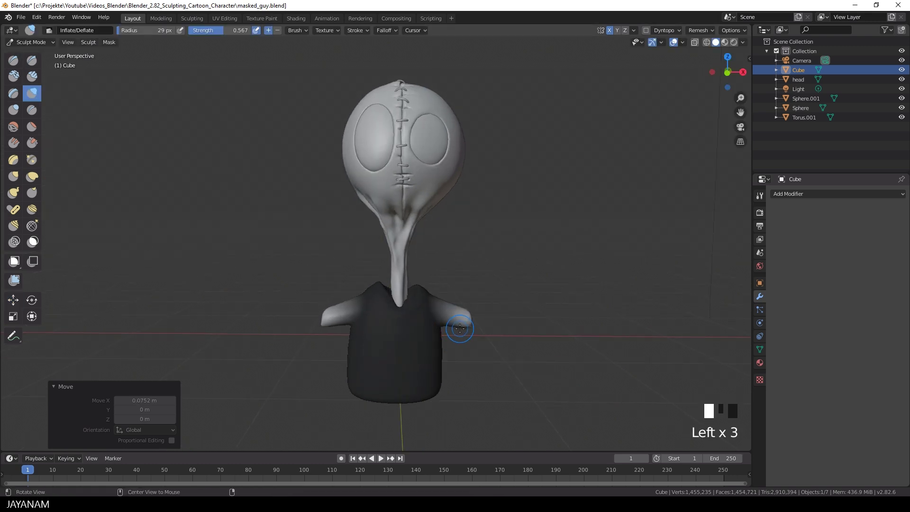
pyautogui.hotkey('alt', 'm')
pyautogui.press('q')
# Step: Reshape the sleeves and shoulder line with the Grab brush resized to 125 px
pyautogui.moveTo(507, 233)
pyautogui.mouseDown(button='middle')
pyautogui.moveTo(469, 381)
pyautogui.moveTo(488, 335)
pyautogui.mouseUp(button='middle')
pyautogui.press('g')
pyautogui.press('f')
pyautogui.click(483, 306)
pyautogui.moveTo(454, 327); pyautogui.dragTo(463, 331)
pyautogui.moveTo(467, 332)
pyautogui.mouseDown(button='middle')
pyautogui.moveTo(425, 339)
pyautogui.moveTo(538, 351)
pyautogui.mouseUp(button='middle')
pyautogui.moveTo(539, 351); pyautogui.dragTo(532, 323)
pyautogui.moveTo(531, 322)
pyautogui.mouseDown(button='middle')
pyautogui.moveTo(528, 315)
pyautogui.moveTo(633, 397)
pyautogui.moveTo(628, 410)
pyautogui.mouseUp(button='middle')
pyautogui.scroll(1, 532, 329)
pyautogui.moveTo(532, 330)
pyautogui.mouseDown()
pyautogui.moveTo(528, 341)
pyautogui.moveTo(535, 317)
pyautogui.mouseUp()
pyautogui.moveTo(507, 287); pyautogui.dragTo(503, 282)
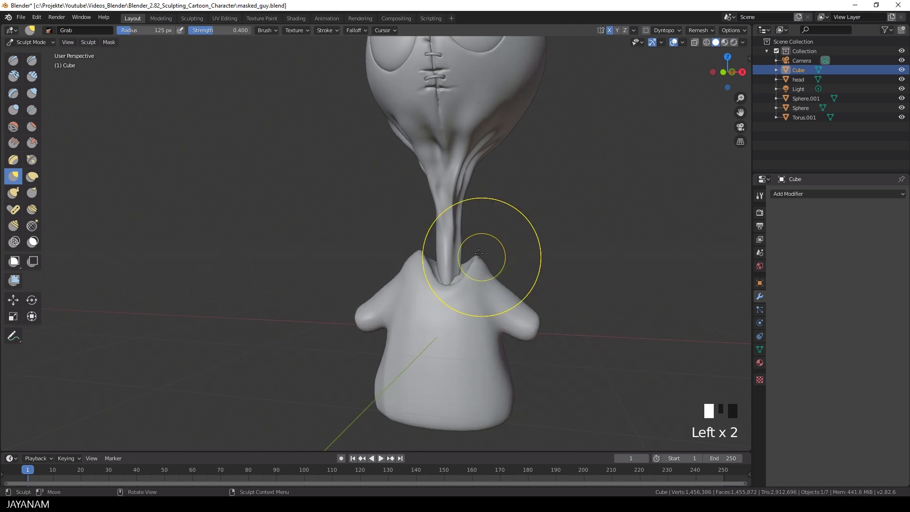
# Step: Enlarge the Grab brush and reshape the waist and sides of the lower torso
pyautogui.scroll(1, 522, 284)
pyautogui.moveTo(524, 284); pyautogui.dragTo(417, 377, button='middle')
pyautogui.press('f')
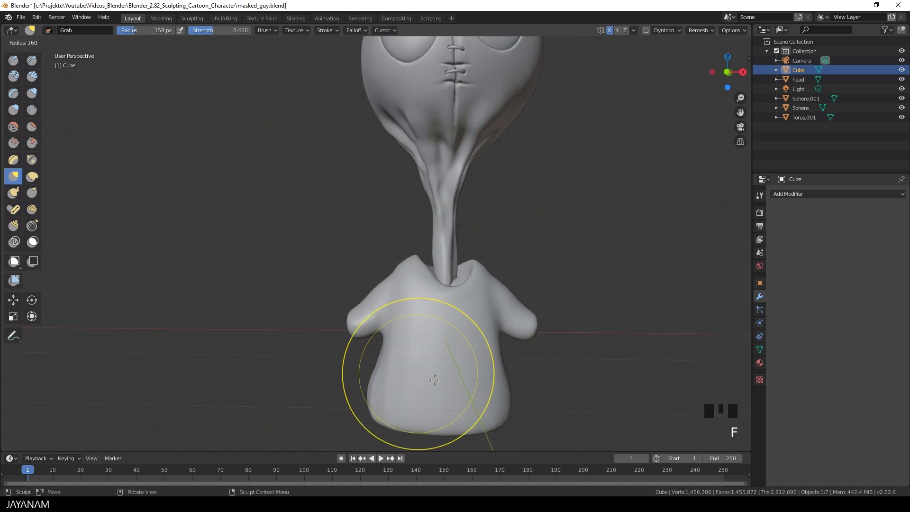
pyautogui.click(386, 381)
pyautogui.moveTo(386, 381); pyautogui.dragTo(392, 380)
pyautogui.moveTo(304, 358); pyautogui.dragTo(403, 353, button='middle')
pyautogui.moveTo(433, 339); pyautogui.dragTo(422, 335)
pyautogui.moveTo(442, 389); pyautogui.dragTo(435, 389)
pyautogui.moveTo(374, 352); pyautogui.dragTo(367, 353)
# Step: Reduce the Grab brush to 82 px and shape the sleeve's end and upper contour
pyautogui.moveTo(550, 361)
pyautogui.mouseDown(button='middle')
pyautogui.moveTo(444, 370)
pyautogui.moveTo(549, 356)
pyautogui.mouseUp(button='middle')
pyautogui.press('f')
pyautogui.click(511, 355)
pyautogui.moveTo(511, 328); pyautogui.dragTo(515, 318)
pyautogui.moveTo(602, 322)
pyautogui.mouseDown(button='middle')
pyautogui.moveTo(510, 318)
pyautogui.moveTo(593, 332)
pyautogui.mouseUp(button='middle')
pyautogui.moveTo(549, 300); pyautogui.dragTo(551, 297)
pyautogui.moveTo(551, 318); pyautogui.dragTo(563, 280, button='middle')
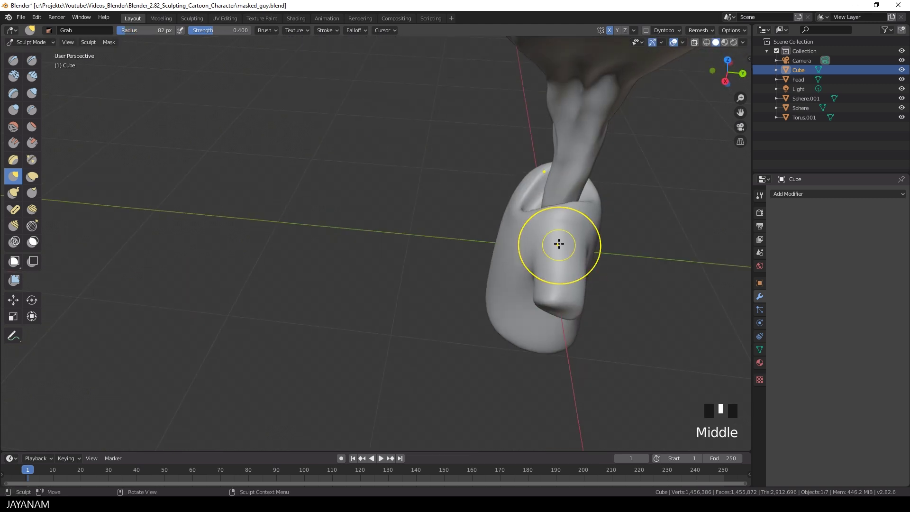
# Step: Enlarge the Grab brush to 140 px, then smooth and reshape the torso's sides
pyautogui.moveTo(518, 258); pyautogui.dragTo(489, 248, button='middle')
pyautogui.click(488, 248)
pyautogui.moveTo(489, 290); pyautogui.dragTo(482, 287, button='middle')
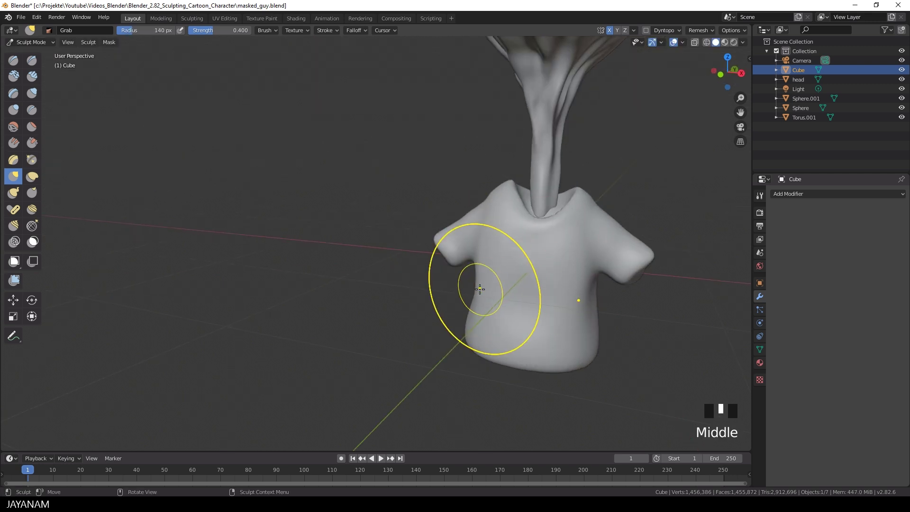
pyautogui.moveTo(491, 236); pyautogui.dragTo(475, 190, button='middle')
pyautogui.keyDown('shift'); pyautogui.moveTo(412, 256); pyautogui.dragTo(423, 335); pyautogui.keyUp('shift')
pyautogui.moveTo(423, 334); pyautogui.dragTo(538, 281, button='middle')
pyautogui.moveTo(559, 301); pyautogui.dragTo(542, 293)
pyautogui.moveTo(409, 280); pyautogui.dragTo(414, 279)
pyautogui.moveTo(506, 141); pyautogui.dragTo(489, 188, button='middle')
# Step: Resize the Grab brush twice while refining the contours of the shoulders and torso
pyautogui.press('f')
pyautogui.click(520, 192)
pyautogui.moveTo(496, 205); pyautogui.dragTo(503, 213)
pyautogui.moveTo(499, 211); pyautogui.dragTo(483, 180, button='middle')
pyautogui.press('f')
pyautogui.click(440, 237)
pyautogui.moveTo(416, 273); pyautogui.dragTo(421, 273)
pyautogui.moveTo(470, 298); pyautogui.dragTo(476, 280, button='middle')
# Step: Round out the torso's base from below with a 130 px Grab brush and smooth its edge
pyautogui.moveTo(508, 192)
pyautogui.keyDown('shift'); pyautogui.mouseDown(button='middle')
pyautogui.moveTo(516, 208)
pyautogui.moveTo(474, 152)
pyautogui.mouseUp(button='middle'); pyautogui.keyUp('shift')
pyautogui.moveTo(354, 295); pyautogui.dragTo(380, 287)
pyautogui.moveTo(452, 220); pyautogui.dragTo(439, 214)
pyautogui.moveTo(458, 306); pyautogui.dragTo(469, 320)
pyautogui.moveTo(345, 322)
pyautogui.mouseDown()
pyautogui.moveTo(338, 343)
pyautogui.moveTo(327, 311)
pyautogui.mouseUp()
pyautogui.keyDown('shift'); pyautogui.moveTo(320, 300); pyautogui.dragTo(315, 284); pyautogui.keyUp('shift')
# Step: Turn on Y symmetry and even out the oval outline of the torso's base with the Grab brush
pyautogui.click(617, 32)
pyautogui.moveTo(342, 327)
pyautogui.mouseDown()
pyautogui.moveTo(337, 356)
pyautogui.moveTo(352, 330)
pyautogui.mouseUp()
pyautogui.moveTo(462, 230); pyautogui.dragTo(474, 219)
pyautogui.moveTo(347, 228); pyautogui.dragTo(336, 220)
# Step: Mask a large oval on the body's underside, filling it out with a 43 px Mask brush
pyautogui.press('m')
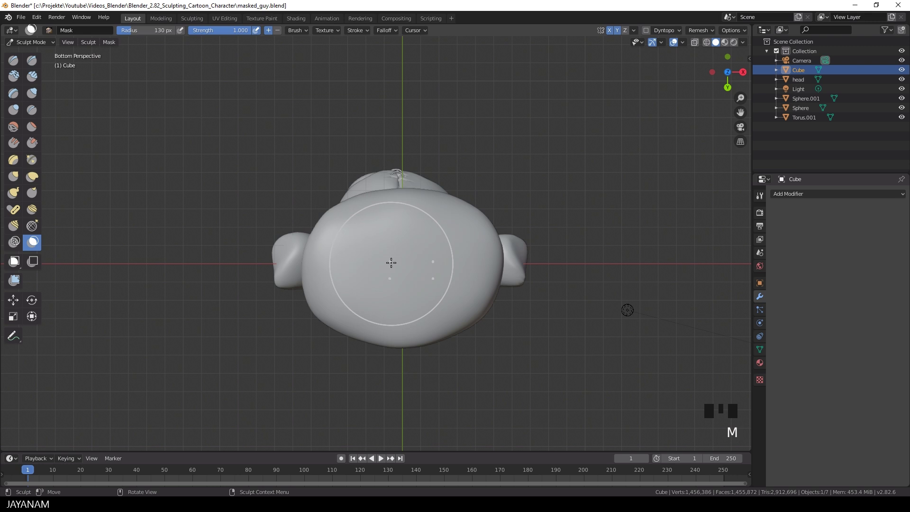
pyautogui.moveTo(390, 262); pyautogui.dragTo(360, 270)
pyautogui.moveTo(427, 256); pyautogui.dragTo(456, 275)
pyautogui.press('f')
pyautogui.click(316, 196)
pyautogui.moveTo(345, 248)
pyautogui.mouseDown()
pyautogui.moveTo(425, 310)
pyautogui.moveTo(421, 298)
pyautogui.mouseUp()
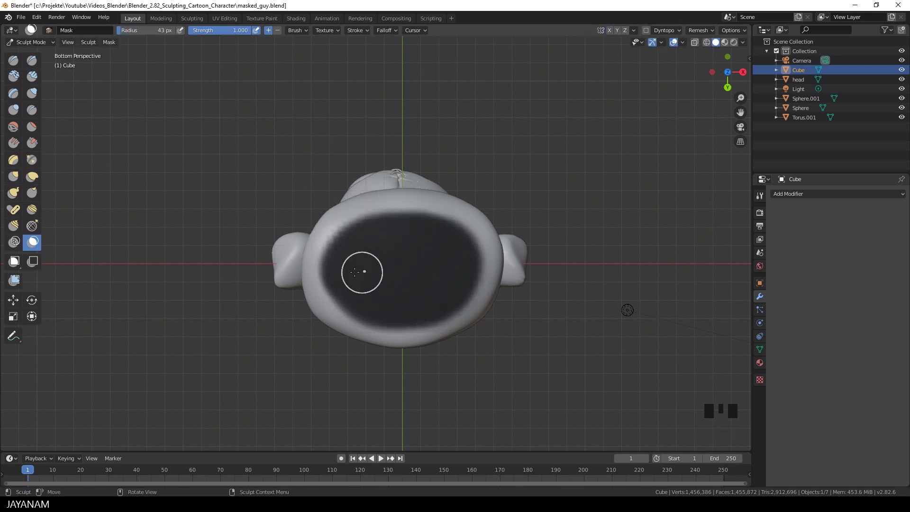
# Step: Invert the mask and move the unmasked underside up 0.17 m to hollow out the body's bottom
pyautogui.scroll(-6, 379, 270)
pyautogui.moveTo(425, 278); pyautogui.dragTo(424, 333, button='middle')
pyautogui.hotkey('ctrl', 'i')
pyautogui.click(14, 300)
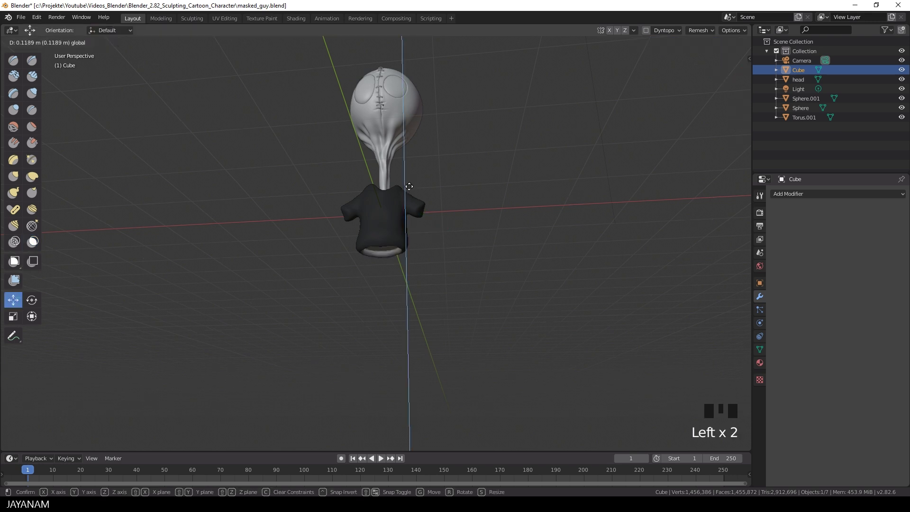
pyautogui.moveTo(406, 188); pyautogui.dragTo(429, 224)
# Step: Clear the mask and remesh the body with a voxel size of 0.022 m
pyautogui.hotkey('alt', 'm')
pyautogui.click(701, 30)
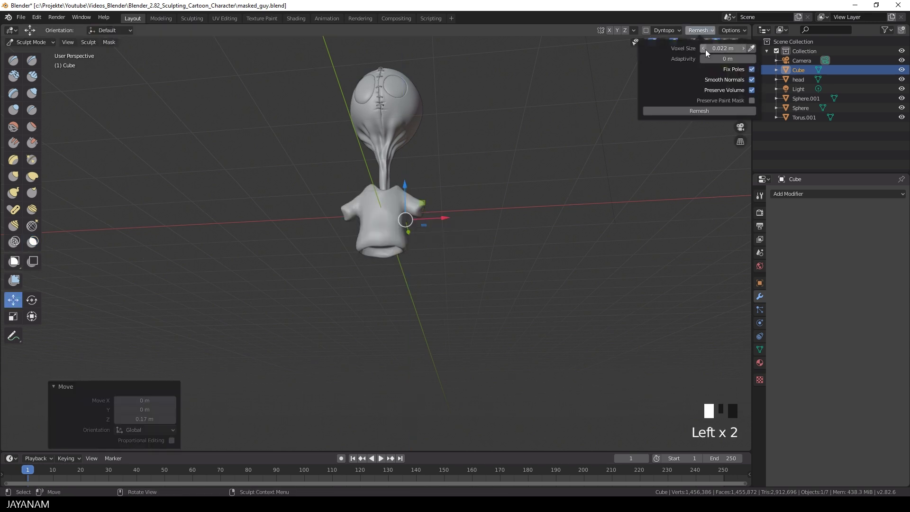
pyautogui.click(699, 111)
# Step: Try to reshape the rim of the body's bottom opening with the Grab brush
pyautogui.moveTo(510, 132); pyautogui.dragTo(379, 116, button='middle')
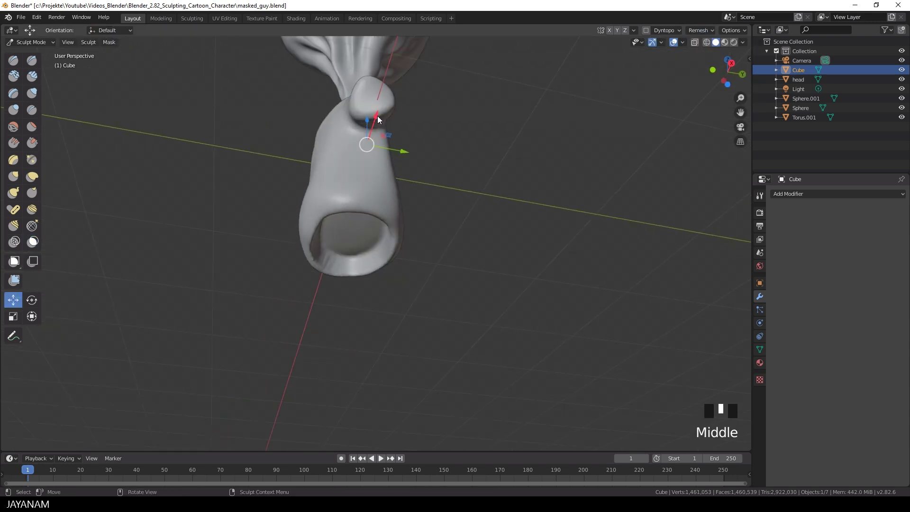
pyautogui.press('g')
pyautogui.keyDown('ctrl'); pyautogui.moveTo(327, 242); pyautogui.dragTo(331, 248); pyautogui.keyUp('ctrl')
pyautogui.hotkey('ctrl', 'z')
pyautogui.moveTo(346, 217); pyautogui.dragTo(347, 289, button='middle')
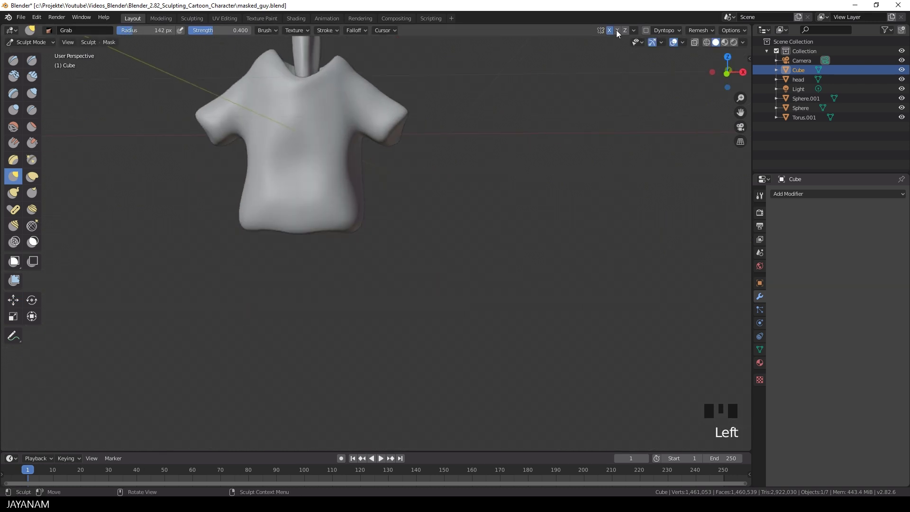
# Step: Refine the shirt body's shape with the Grab brush at a radius of 112 px
pyautogui.moveTo(285, 213)
pyautogui.mouseDown(button='middle')
pyautogui.moveTo(116, 218)
pyautogui.moveTo(360, 126)
pyautogui.moveTo(315, 147)
pyautogui.mouseUp(button='middle')
pyautogui.press('f')
pyautogui.click(301, 146)
pyautogui.moveTo(260, 118); pyautogui.dragTo(619, 33, button='middle')
pyautogui.moveTo(261, 117); pyautogui.dragTo(230, 122, button='middle')
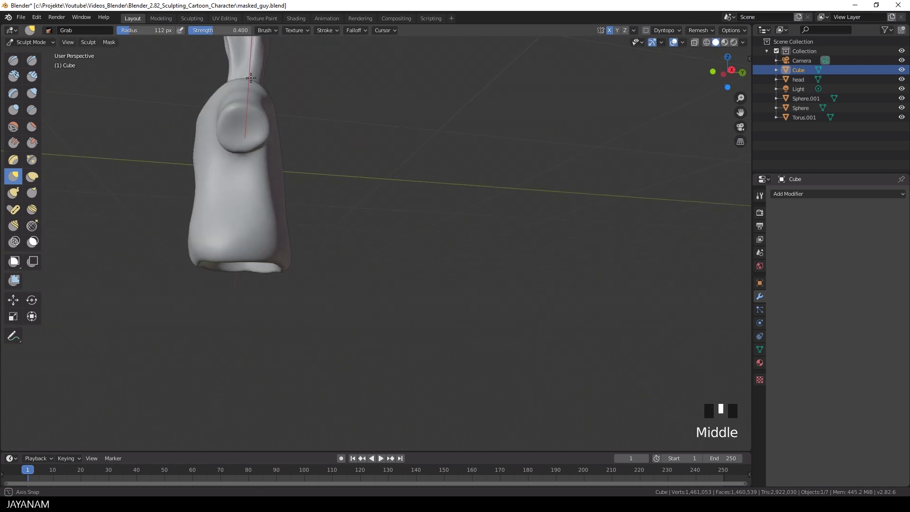
# Step: Mask the end of the sleeve with a 34 px Mask brush and invert the mask
pyautogui.press('m')
pyautogui.press('f')
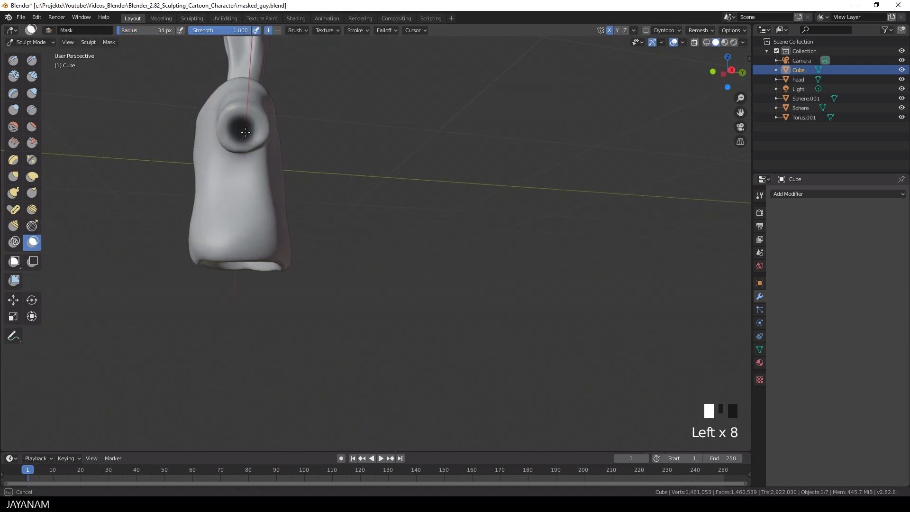
pyautogui.moveTo(234, 130); pyautogui.dragTo(256, 124, button='middle')
pyautogui.hotkey('ctrl', 'i')
# Step: Place the Move pivot on the unmasked sleeve end and push that area into the sleeve to hollow its opening
pyautogui.click(14, 299)
pyautogui.moveTo(209, 234)
pyautogui.mouseDown(button='middle')
pyautogui.moveTo(263, 123)
pyautogui.moveTo(238, 134)
pyautogui.mouseUp(button='middle')
pyautogui.click(88, 42)
pyautogui.click(113, 97)
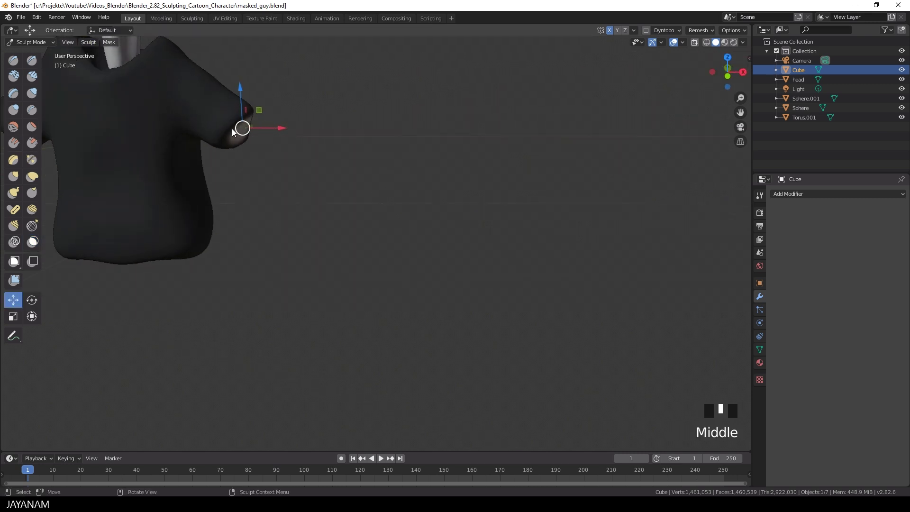
pyautogui.moveTo(237, 134); pyautogui.dragTo(226, 100)
pyautogui.moveTo(225, 100); pyautogui.dragTo(145, 449, button='middle')
pyautogui.moveTo(278, 142); pyautogui.dragTo(268, 143)
pyautogui.moveTo(268, 131); pyautogui.dragTo(266, 145, button='middle')
pyautogui.moveTo(238, 95); pyautogui.dragTo(238, 101)
pyautogui.moveTo(273, 130); pyautogui.dragTo(274, 130)
pyautogui.moveTo(274, 130); pyautogui.dragTo(246, 102, button='middle')
pyautogui.moveTo(244, 104); pyautogui.dragTo(244, 100)
pyautogui.moveTo(277, 138); pyautogui.dragTo(281, 138)
pyautogui.moveTo(289, 125); pyautogui.dragTo(434, 168, button='middle')
# Step: Reshape the rim of the hollow sleeve opening with the Grab brush at 74 px
pyautogui.press('g')
pyautogui.press('f')
pyautogui.moveTo(339, 157); pyautogui.dragTo(218, 152, button='middle')
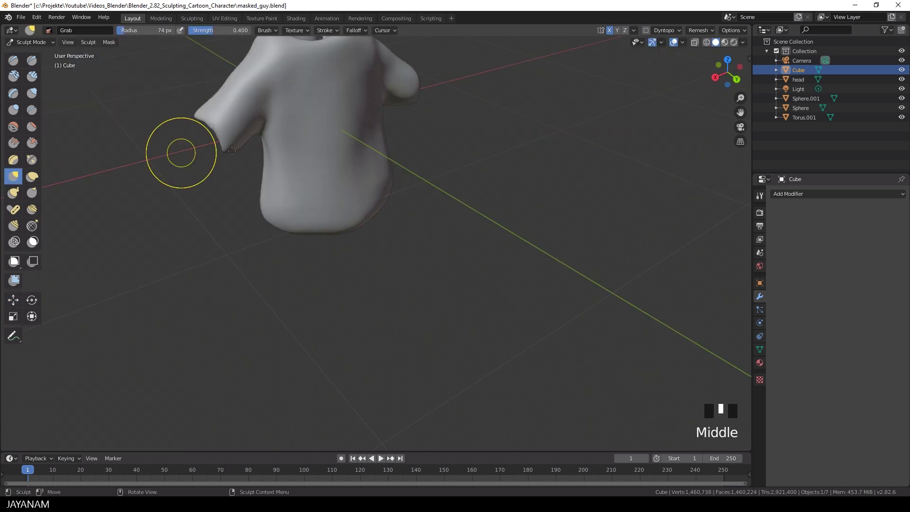
pyautogui.scroll(2, 218, 151)
pyautogui.keyDown('shift'); pyautogui.moveTo(123, 55); pyautogui.dragTo(166, 96); pyautogui.keyUp('shift')
pyautogui.moveTo(167, 97); pyautogui.dragTo(211, 101, button='middle')
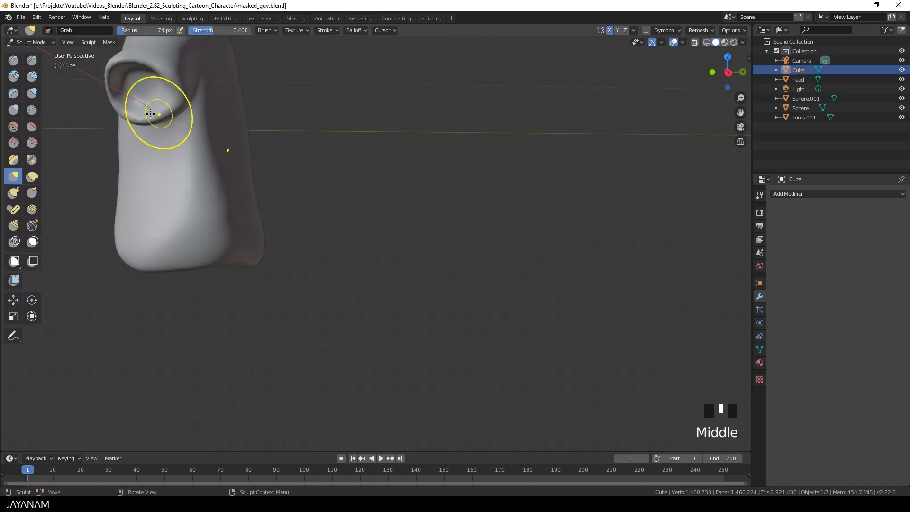
pyautogui.moveTo(129, 105); pyautogui.dragTo(218, 130, button='middle')
# Step: Thicken the sleeve opening's rim with a 22 px Inflate/Deflate brush and remesh the shirt
pyautogui.press('i')
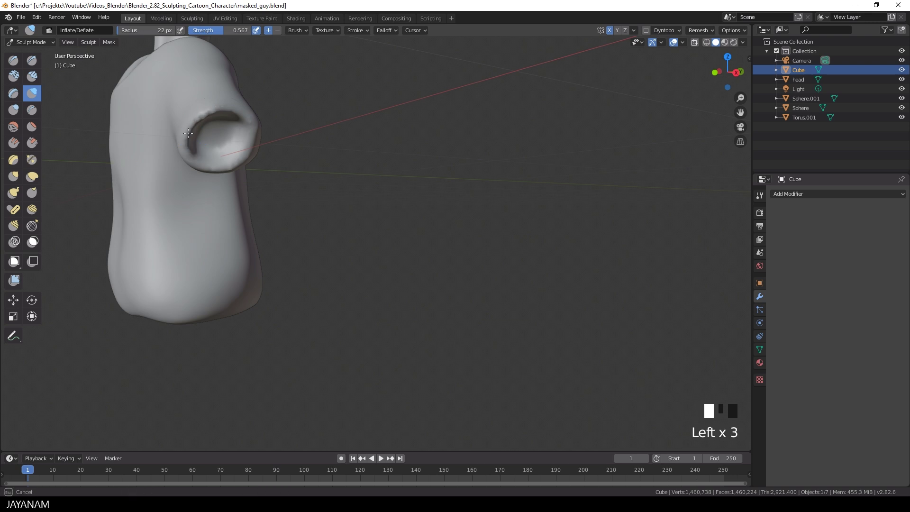
pyautogui.press('e')
pyautogui.press('Escape')
pyautogui.press('q')
pyautogui.click(210, 113)
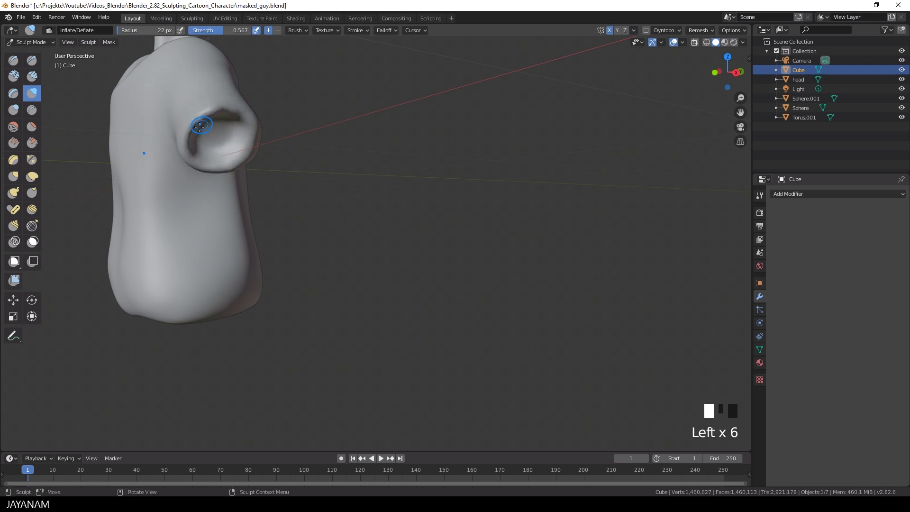
# Step: Set the Inflate/Deflate strength to 0.848 and deflate the inside of the sleeve opening
pyautogui.moveTo(221, 30); pyautogui.dragTo(242, 30)
pyautogui.moveTo(208, 66); pyautogui.dragTo(186, 51, button='middle')
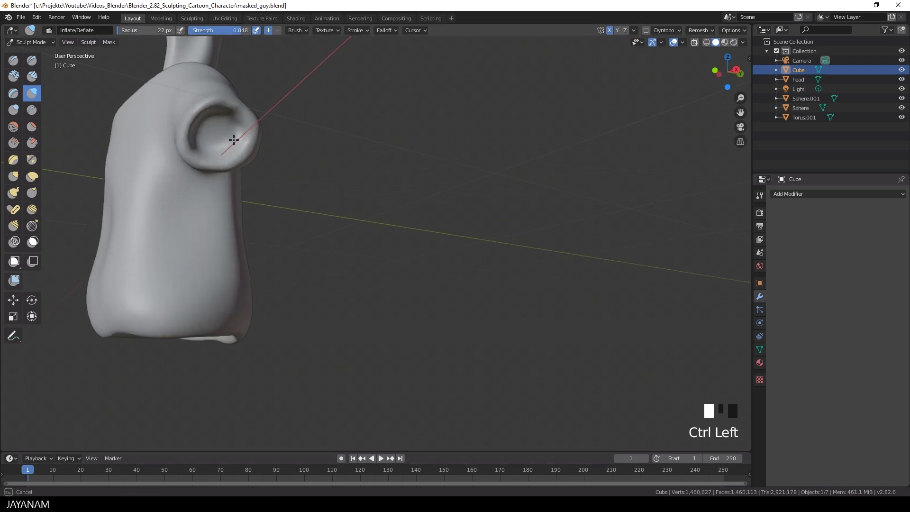
pyautogui.moveTo(225, 116); pyautogui.dragTo(304, 167, button='middle')
pyautogui.press('f')
pyautogui.click(197, 160)
pyautogui.keyDown('ctrl'); pyautogui.moveTo(174, 147); pyautogui.dragTo(169, 138); pyautogui.keyUp('ctrl')
# Step: Adjust the shirt's shoulder and neckline with the Grab brush at 92 px
pyautogui.scroll(-4, 171, 114)
pyautogui.moveTo(171, 114)
pyautogui.mouseDown(button='middle')
pyautogui.moveTo(172, 162)
pyautogui.moveTo(273, 154)
pyautogui.mouseUp(button='middle')
pyautogui.scroll(-2, 348, 184)
pyautogui.scroll(2, 349, 184)
pyautogui.keyDown('shift'); pyautogui.moveTo(326, 169); pyautogui.dragTo(266, 157, button='middle'); pyautogui.keyUp('shift')
pyautogui.press('g')
pyautogui.click(294, 165)
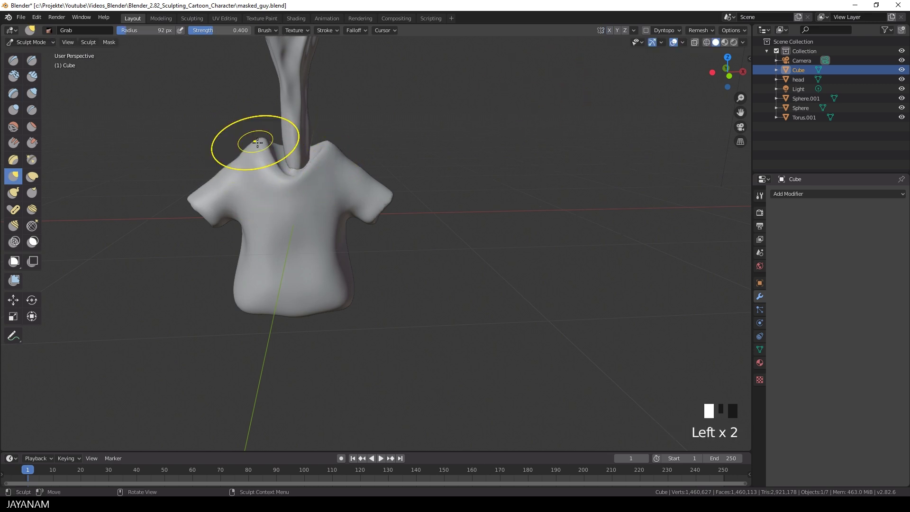
# Step: Turn off X symmetry and reshape the shirt's hem with the Grab brush at 149 px
pyautogui.press('f')
pyautogui.click(311, 287)
pyautogui.click(610, 30)
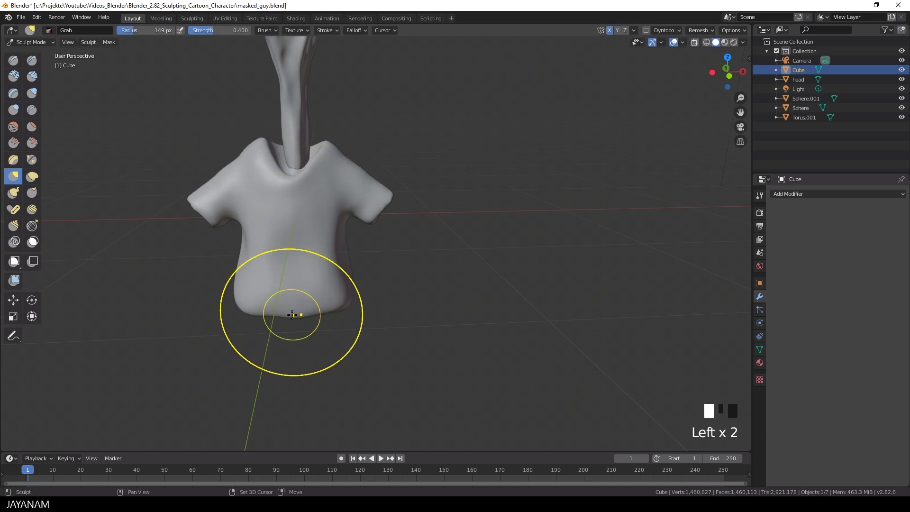
pyautogui.moveTo(238, 266); pyautogui.dragTo(416, 289, button='middle')
pyautogui.scroll(2, 417, 288)
# Step: Carve creases into the shirt's front using a 41 px Inflate/Deflate brush in subtract mode
pyautogui.press('KP_1')
pyautogui.scroll(2, 375, 292)
pyautogui.press('i')
pyautogui.press('f')
pyautogui.click(332, 291)
pyautogui.hotkey('ctrl', 'z')
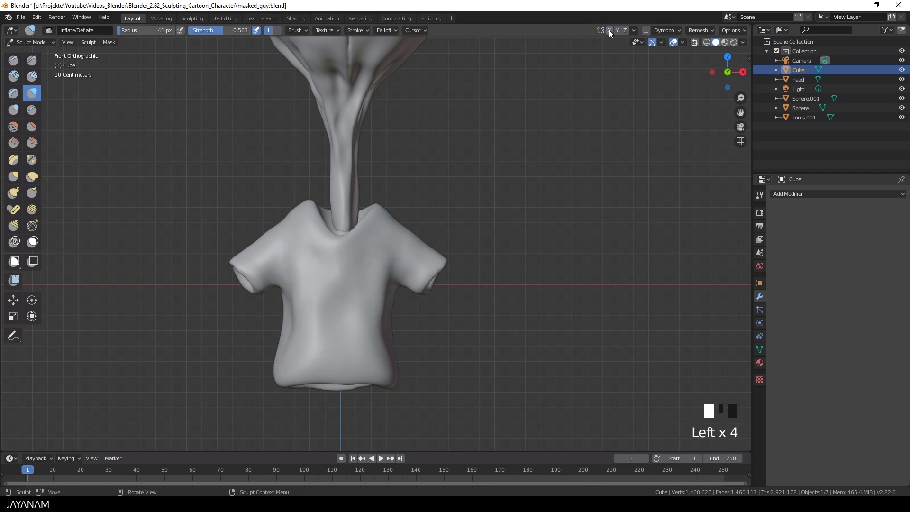
pyautogui.keyDown('ctrl'); pyautogui.moveTo(260, 223); pyautogui.dragTo(293, 304); pyautogui.keyUp('ctrl')
pyautogui.scroll(-4, 300, 298)
# Step: Deflate uneven folds around the shirt's back and sides, and remesh the shirt
pyautogui.moveTo(293, 303); pyautogui.dragTo(350, 301, button='middle')
pyautogui.scroll(-3, 350, 301)
pyautogui.moveTo(293, 323); pyautogui.dragTo(295, 349)
pyautogui.moveTo(290, 262); pyautogui.dragTo(269, 227, button='middle')
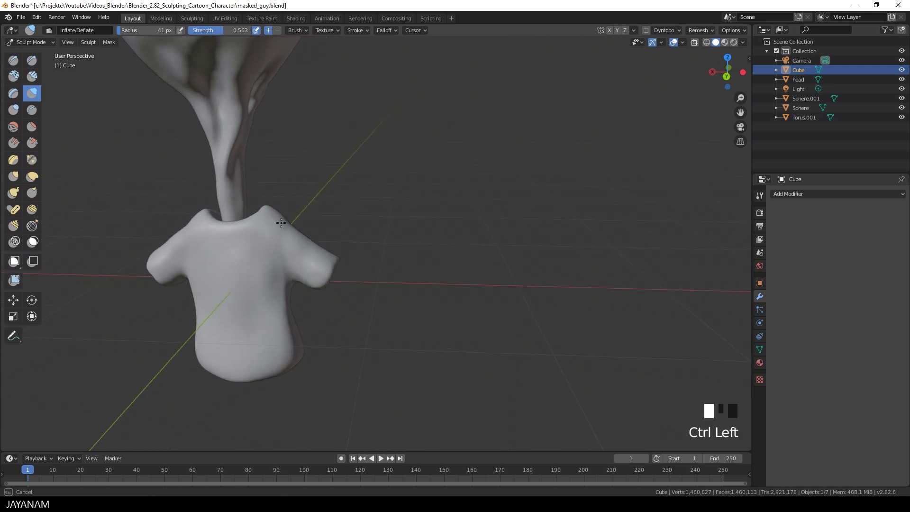
pyautogui.moveTo(168, 218)
pyautogui.mouseDown(button='middle')
pyautogui.moveTo(255, 265)
pyautogui.moveTo(147, 325)
pyautogui.mouseUp(button='middle')
pyautogui.keyDown('ctrl'); pyautogui.moveTo(147, 325); pyautogui.dragTo(148, 327); pyautogui.keyUp('ctrl')
pyautogui.moveTo(148, 327)
pyautogui.mouseDown(button='middle')
pyautogui.moveTo(157, 322)
pyautogui.moveTo(142, 332)
pyautogui.mouseUp(button='middle')
pyautogui.keyDown('ctrl'); pyautogui.moveTo(142, 332); pyautogui.dragTo(142, 332); pyautogui.keyUp('ctrl')
pyautogui.moveTo(258, 349); pyautogui.dragTo(323, 296, button='middle')
pyautogui.press('q')
# Step: Carve additional cloth folds across the shirt's front, from the chest toward the waist and sleeve
pyautogui.moveTo(366, 360); pyautogui.dragTo(469, 230, button='middle')
pyautogui.scroll(3, 470, 229)
pyautogui.keyDown('ctrl'); pyautogui.moveTo(459, 230); pyautogui.dragTo(392, 357); pyautogui.keyUp('ctrl')
pyautogui.moveTo(379, 338); pyautogui.dragTo(409, 332, button='middle')
pyautogui.keyDown('ctrl'); pyautogui.moveTo(316, 363); pyautogui.dragTo(272, 264); pyautogui.keyUp('ctrl')
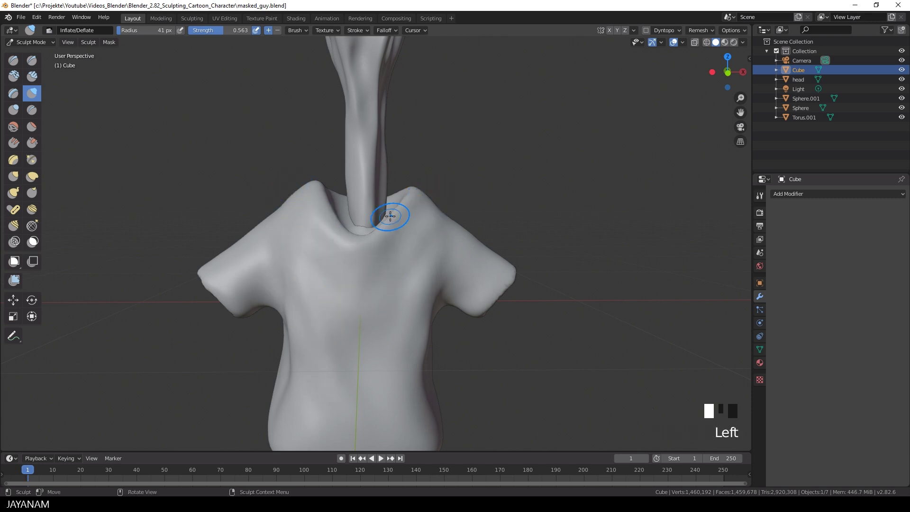
pyautogui.moveTo(293, 220); pyautogui.dragTo(348, 253, button='middle')
pyautogui.moveTo(327, 227)
pyautogui.keyDown('ctrl'); pyautogui.mouseDown()
pyautogui.moveTo(337, 258)
pyautogui.moveTo(284, 291)
pyautogui.mouseUp(); pyautogui.keyUp('ctrl')
# Step: Sculpt cloth folds on the shirt's back and behind the shoulder with the Inflate/Deflate brush
pyautogui.moveTo(268, 297); pyautogui.dragTo(124, 270, button='middle')
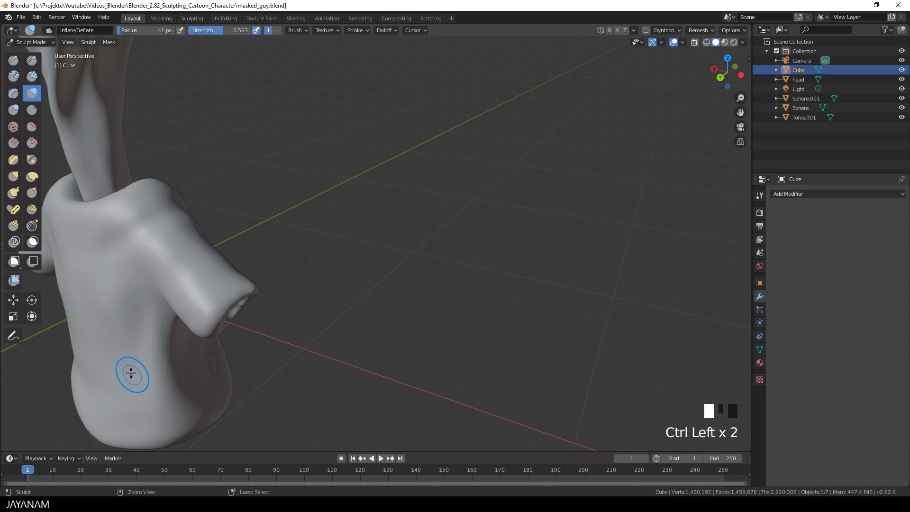
pyautogui.keyDown('ctrl'); pyautogui.moveTo(132, 378); pyautogui.dragTo(143, 370); pyautogui.keyUp('ctrl')
pyautogui.moveTo(147, 351); pyautogui.dragTo(182, 339, button='middle')
pyautogui.moveTo(124, 266); pyautogui.dragTo(130, 306)
pyautogui.keyDown('ctrl'); pyautogui.moveTo(161, 199); pyautogui.dragTo(164, 266, button='middle'); pyautogui.keyUp('ctrl')
pyautogui.moveTo(175, 258)
pyautogui.mouseDown(button='middle')
pyautogui.moveTo(240, 248)
pyautogui.moveTo(235, 232)
pyautogui.mouseUp(button='middle')
pyautogui.moveTo(219, 265); pyautogui.dragTo(226, 277)
pyautogui.keyDown('ctrl'); pyautogui.moveTo(218, 270); pyautogui.dragTo(212, 225, button='middle'); pyautogui.keyUp('ctrl')
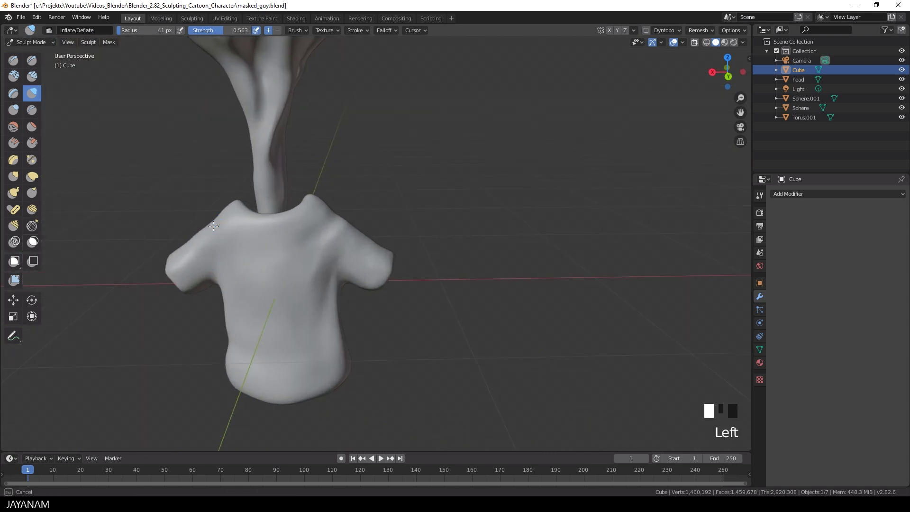
# Step: Deflate folds along the shirt's side beneath the sleeve and smooth them
pyautogui.moveTo(218, 369)
pyautogui.mouseDown(button='middle')
pyautogui.moveTo(250, 390)
pyautogui.moveTo(317, 351)
pyautogui.moveTo(311, 368)
pyautogui.mouseUp(button='middle')
pyautogui.keyDown('ctrl'); pyautogui.moveTo(184, 322); pyautogui.dragTo(202, 276); pyautogui.keyUp('ctrl')
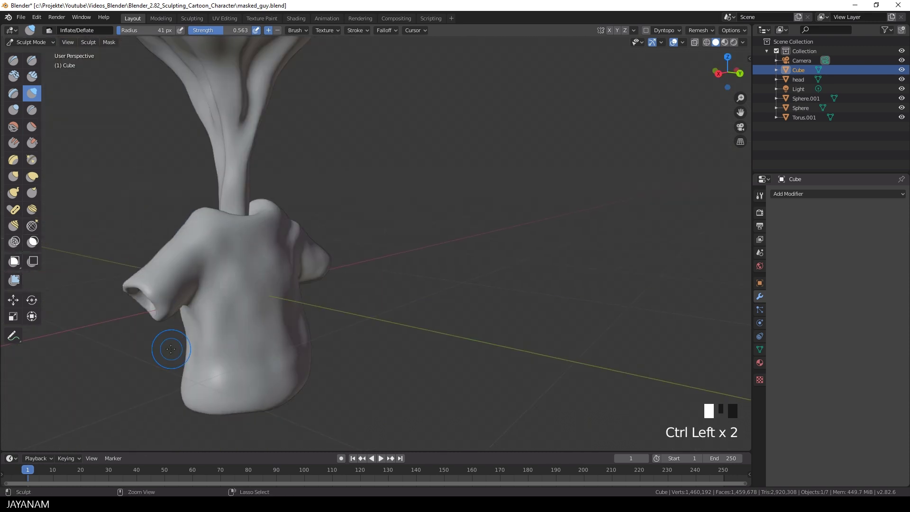
pyautogui.moveTo(202, 276); pyautogui.dragTo(204, 303, button='middle')
pyautogui.keyDown('ctrl'); pyautogui.moveTo(208, 320); pyautogui.dragTo(219, 291); pyautogui.keyUp('ctrl')
pyautogui.moveTo(220, 291)
pyautogui.mouseDown(button='middle')
pyautogui.moveTo(223, 304)
pyautogui.moveTo(240, 295)
pyautogui.mouseUp(button='middle')
pyautogui.keyDown('shift'); pyautogui.moveTo(239, 295); pyautogui.dragTo(243, 299); pyautogui.keyUp('shift')
pyautogui.moveTo(244, 299); pyautogui.dragTo(242, 303, button='middle')
pyautogui.moveTo(242, 303); pyautogui.dragTo(239, 305, button='middle')
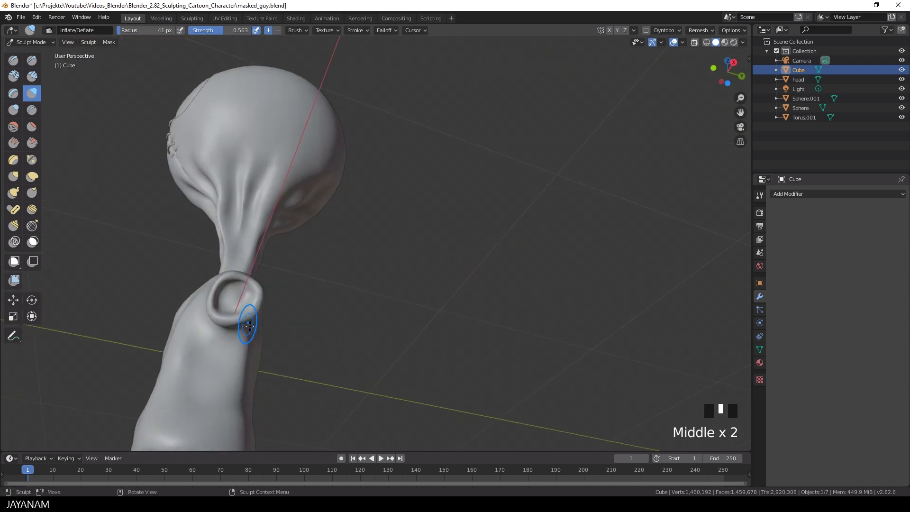
# Step: Reshape the sleeve and side of the shirt with the Grab brush at 79 px
pyautogui.press('g')
pyautogui.press('f')
pyautogui.scroll(-5, 271, 293)
pyautogui.moveTo(315, 340); pyautogui.dragTo(413, 388, button='middle')
pyautogui.moveTo(402, 339); pyautogui.dragTo(426, 285, button='middle')
pyautogui.keyDown('shift'); pyautogui.moveTo(427, 285); pyautogui.dragTo(443, 274); pyautogui.keyUp('shift')
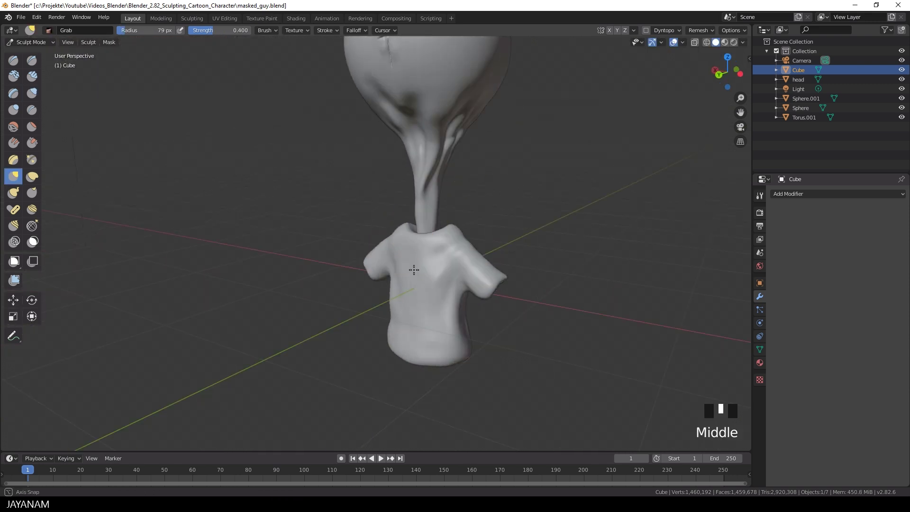
pyautogui.moveTo(442, 274); pyautogui.dragTo(455, 294, button='middle')
pyautogui.moveTo(455, 294); pyautogui.dragTo(463, 298)
# Step: Remesh the shirt and return to Object Mode
pyautogui.moveTo(506, 367); pyautogui.dragTo(507, 275, button='middle')
pyautogui.doubleClick(474, 339)
pyautogui.click(713, 30)
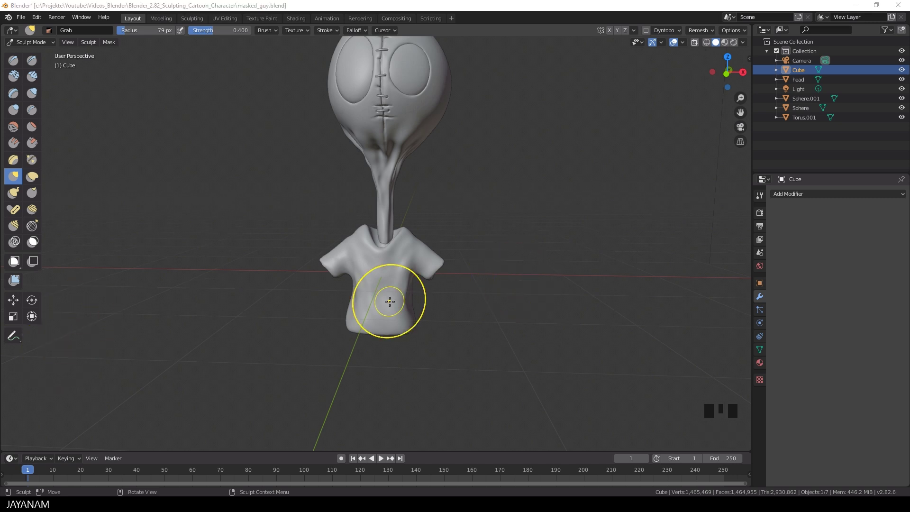
pyautogui.press('q')
pyautogui.click(417, 279)
# Step: Add a cylinder mesh and scale its geometry down in Edit Mode
pyautogui.hotkey('shift', 'a')
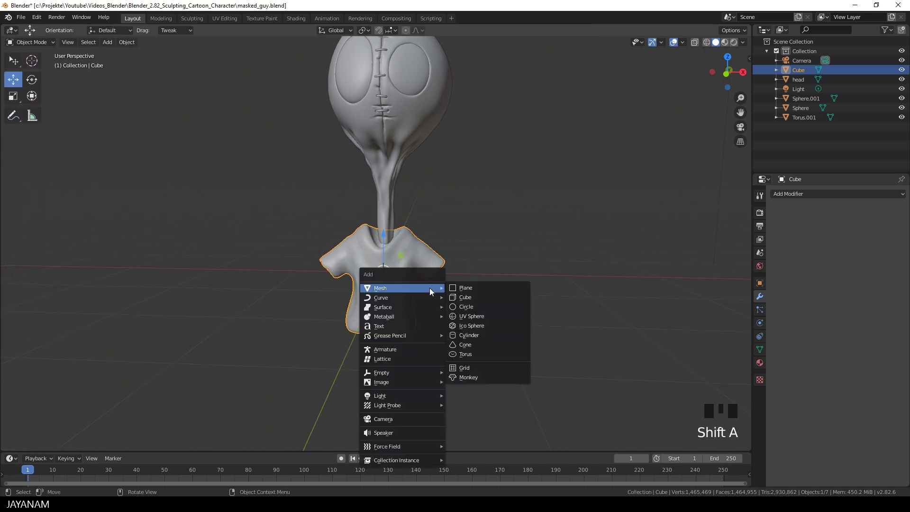
pyautogui.click(469, 335)
pyautogui.press('Tab')
pyautogui.press('s')
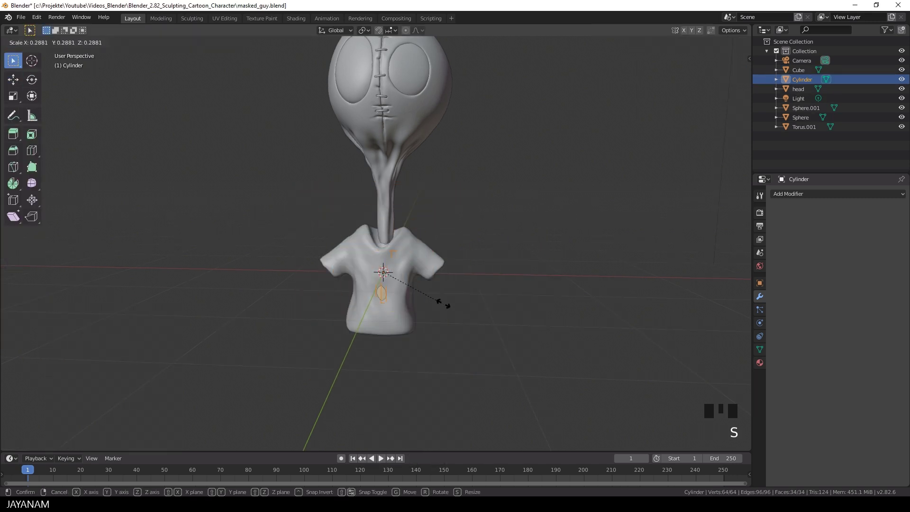
pyautogui.click(447, 304)
# Step: Raise the cylinder along Z to the base of the neck and scale it to the neck's width
pyautogui.press('g')
pyautogui.press('z')
pyautogui.click(448, 258)
pyautogui.press('s')
pyautogui.click(414, 248)
pyautogui.keyDown('shift'); pyautogui.moveTo(414, 248); pyautogui.dragTo(422, 283, button='middle'); pyautogui.keyUp('shift')
# Step: Stretch the neck cylinder by 2.573 along Z and lower it about 0.18 m
pyautogui.press('s')
pyautogui.press('z')
pyautogui.click(426, 240)
pyautogui.press('g')
pyautogui.press('z')
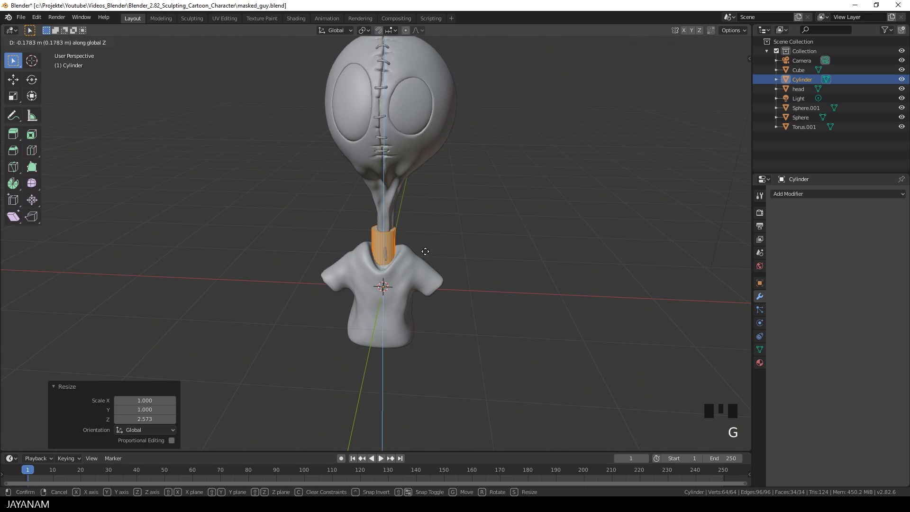
pyautogui.click(426, 252)
# Step: Lower the cylinder another 0.0626 m along Z into the shirt's neck opening
pyautogui.moveTo(425, 252); pyautogui.dragTo(457, 264, button='middle')
pyautogui.press('g')
pyautogui.press('z')
pyautogui.click(452, 268)
pyautogui.moveTo(451, 268); pyautogui.dragTo(436, 279, button='middle')
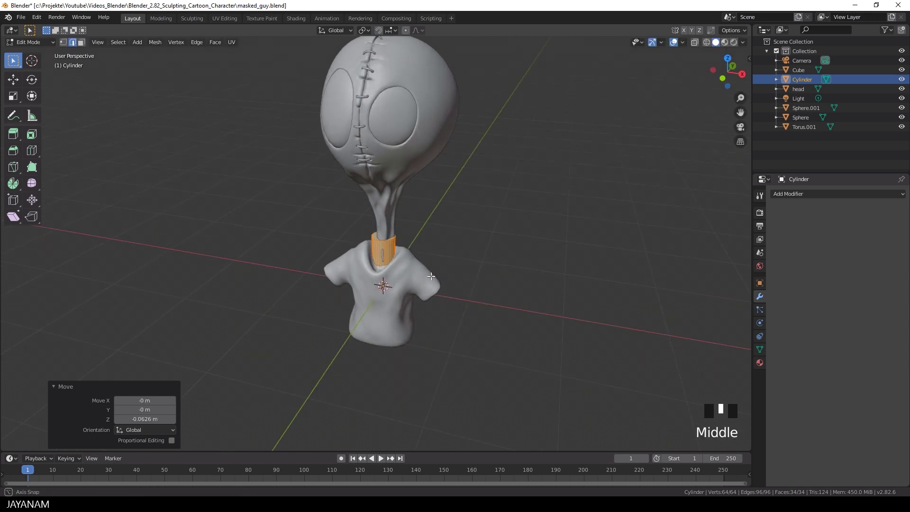
pyautogui.scroll(4, 437, 279)
# Step: Switch the cylinder to Sculpt Mode and remesh it with a voxel size of 0.008 m
pyautogui.press('Tab')
pyautogui.press('q')
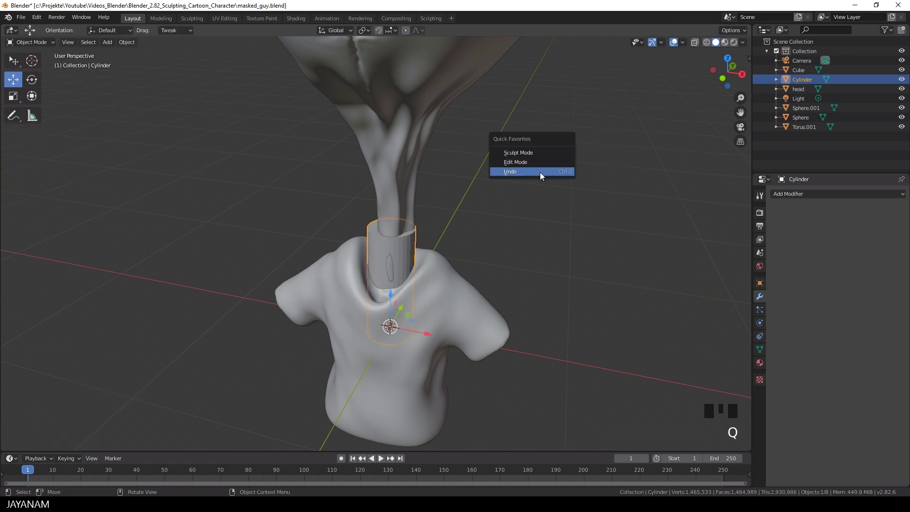
pyautogui.click(545, 163)
pyautogui.click(699, 30)
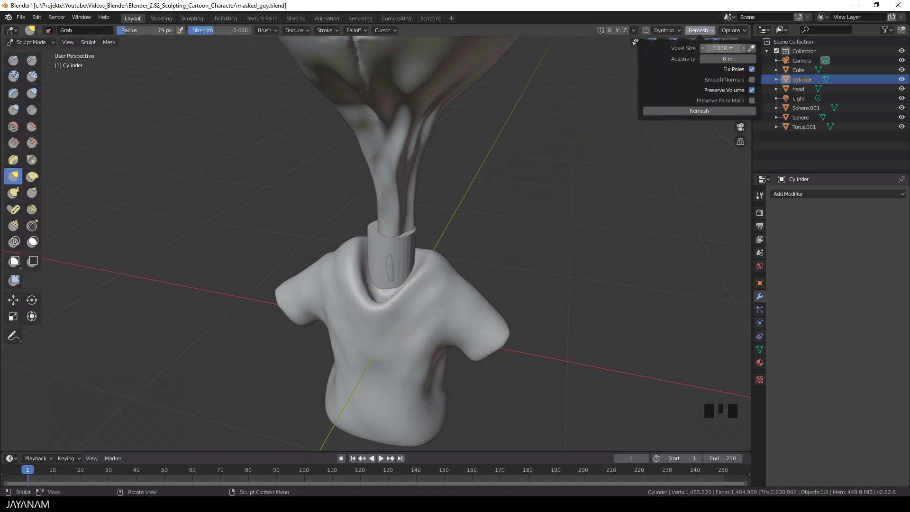
pyautogui.click(732, 111)
pyautogui.moveTo(508, 230); pyautogui.dragTo(397, 275, button='middle')
# Step: Leave the cylinder, select the head object and enter Sculpt Mode on it
pyautogui.press('q')
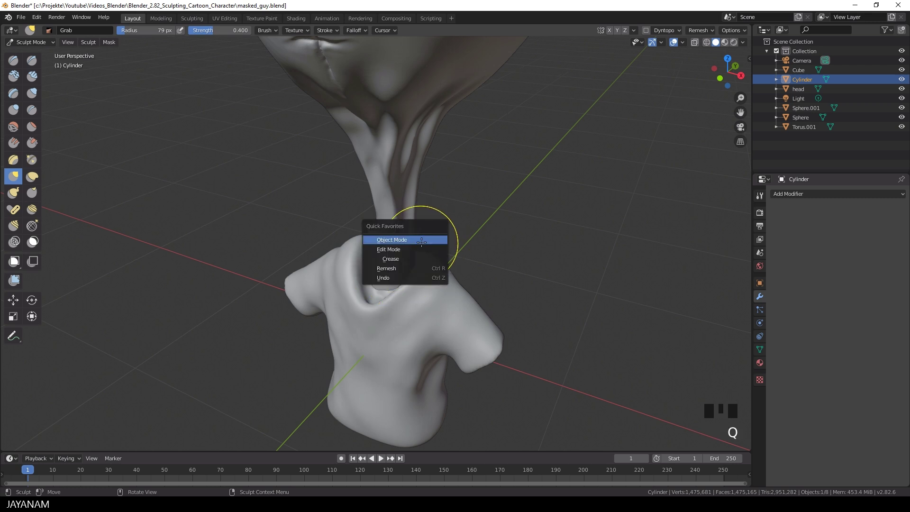
pyautogui.click(387, 240)
pyautogui.click(395, 181)
pyautogui.press('q')
pyautogui.click(393, 188)
# Step: Shift the lower end of the head's neck toward the cylinder's centre with the 79 px Grab brush
pyautogui.moveTo(403, 194); pyautogui.dragTo(372, 204, button='middle')
pyautogui.moveTo(373, 209); pyautogui.dragTo(433, 231)
pyautogui.moveTo(433, 231); pyautogui.dragTo(398, 215, button='middle')
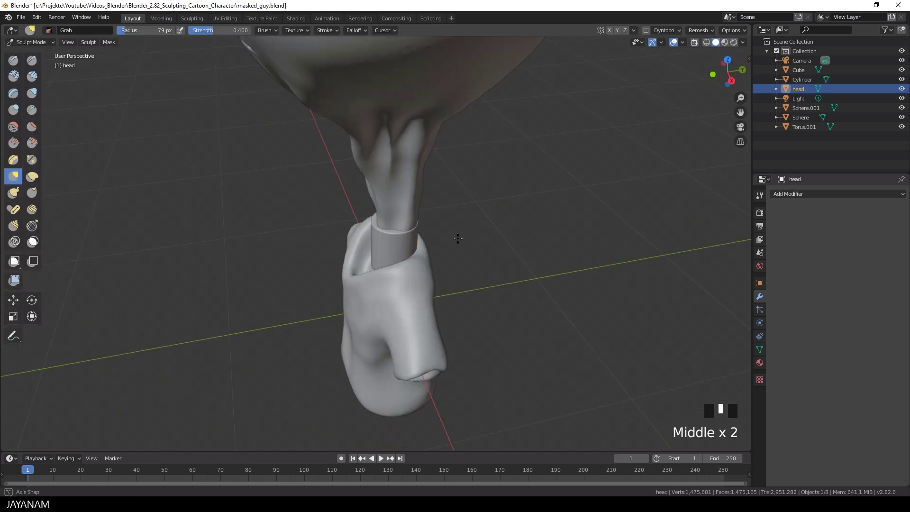
pyautogui.moveTo(403, 225); pyautogui.dragTo(430, 225)
pyautogui.moveTo(429, 225)
pyautogui.mouseDown(button='middle')
pyautogui.moveTo(417, 227)
pyautogui.moveTo(427, 268)
pyautogui.mouseUp(button='middle')
pyautogui.moveTo(424, 246); pyautogui.dragTo(416, 246)
# Step: Pull the lower end of the head's neck into the middle of the cylinder's top with the Grab brush at 142 px
pyautogui.moveTo(417, 247); pyautogui.dragTo(458, 233, button='middle')
pyautogui.press('f')
pyautogui.click(487, 241)
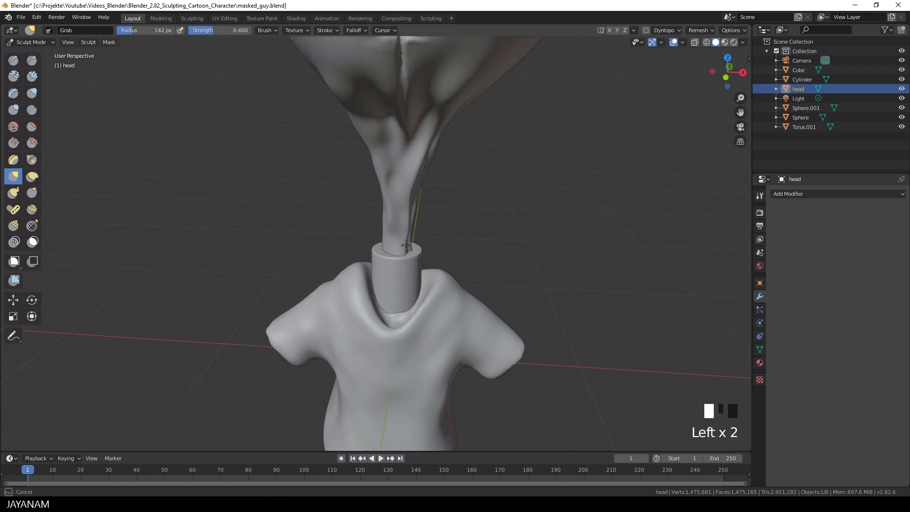
pyautogui.moveTo(406, 243); pyautogui.dragTo(388, 241)
pyautogui.moveTo(451, 209); pyautogui.dragTo(402, 227, button='middle')
pyautogui.moveTo(403, 189); pyautogui.dragTo(439, 260, button='middle')
pyautogui.scroll(7, 439, 261)
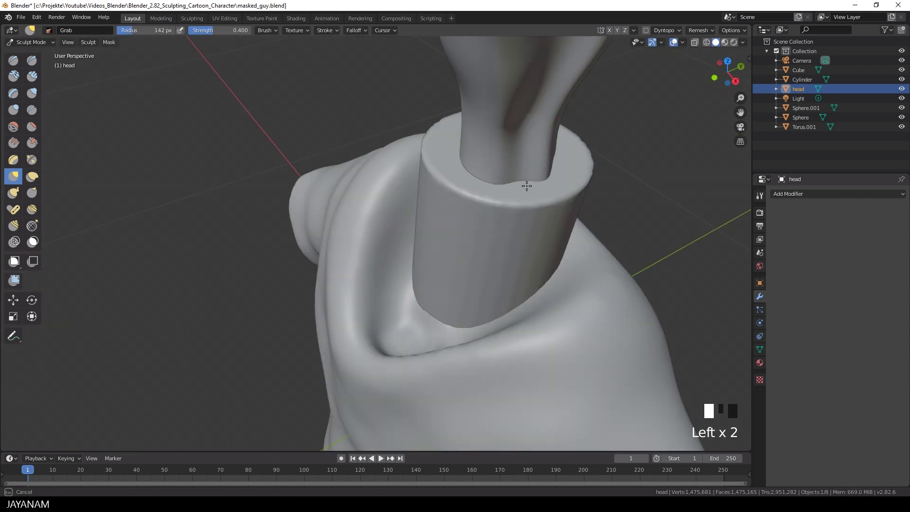
pyautogui.moveTo(516, 174); pyautogui.dragTo(501, 178)
pyautogui.moveTo(493, 199); pyautogui.dragTo(540, 180, button='middle')
pyautogui.moveTo(526, 175); pyautogui.dragTo(515, 176)
# Step: Leave Sculpt Mode on the head object and hide it to expose the cylinder's top
pyautogui.scroll(-4, 475, 223)
pyautogui.moveTo(455, 228); pyautogui.dragTo(464, 253, button='middle')
pyautogui.press('q')
pyautogui.click(465, 253)
pyautogui.click(450, 248)
pyautogui.moveTo(488, 208); pyautogui.dragTo(515, 233, button='middle')
pyautogui.click(430, 138)
pyautogui.press('h')
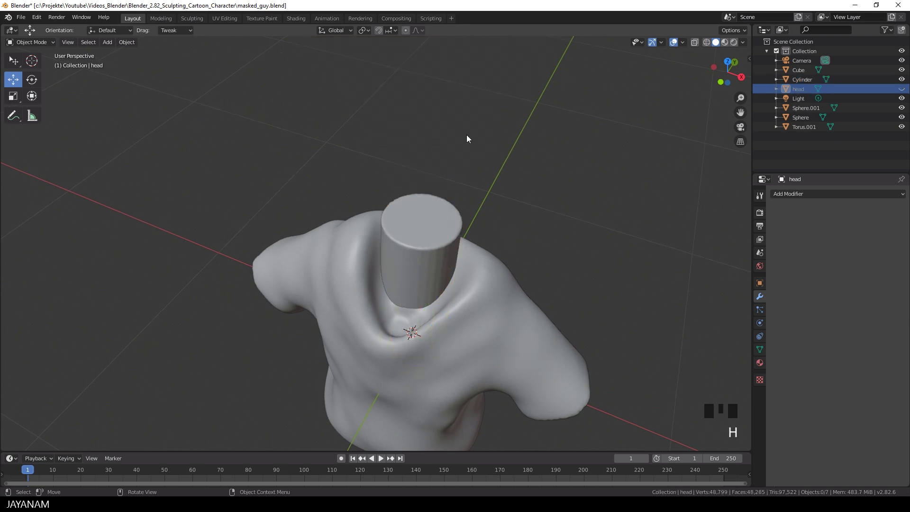
# Step: Mask the whole cylinder in Sculpt Mode except for a round area in the centre of its top face
pyautogui.scroll(-4, 453, 181)
pyautogui.scroll(9, 474, 209)
pyautogui.click(494, 226)
pyautogui.click(494, 226)
pyautogui.press('m')
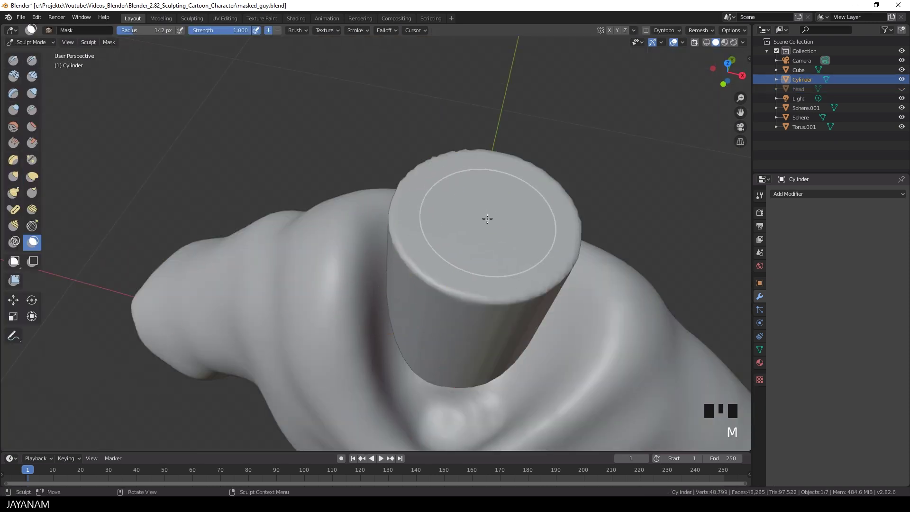
pyautogui.hotkey('shift', 'f')
pyautogui.moveTo(484, 216); pyautogui.dragTo(482, 215)
pyautogui.hotkey('ctrl', 'i')
pyautogui.moveTo(475, 212); pyautogui.dragTo(579, 244, button='middle')
pyautogui.click(493, 214)
pyautogui.keyDown('ctrl'); pyautogui.moveTo(493, 215); pyautogui.dragTo(491, 218); pyautogui.keyUp('ctrl')
# Step: Sink the unmasked centre of the cylinder's top 0.0518 m along Z and clear the mask
pyautogui.click(13, 300)
pyautogui.moveTo(474, 332); pyautogui.dragTo(444, 403, button='middle')
pyautogui.moveTo(445, 401); pyautogui.dragTo(441, 411)
pyautogui.hotkey('alt', 'm')
# Step: Remesh the cylinder with a voxel size of 0.009 m, then return to Object Mode and unhide the head
pyautogui.click(700, 30)
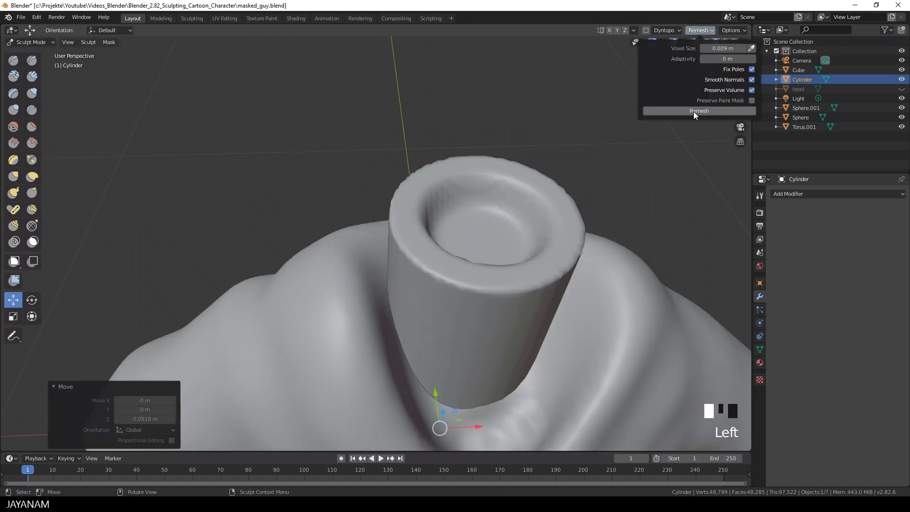
pyautogui.scroll(-3, 556, 157)
pyautogui.moveTo(557, 156); pyautogui.dragTo(537, 153, button='middle')
pyautogui.hotkey('alt', 'h')
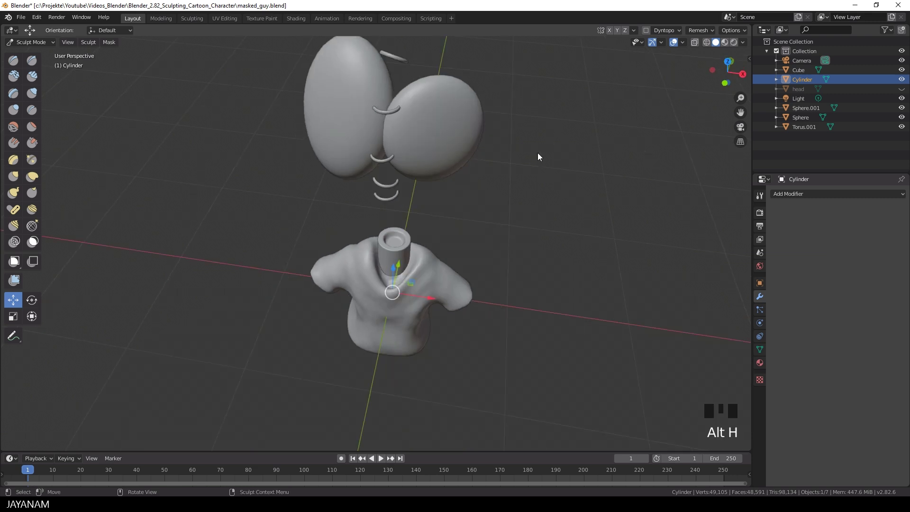
pyautogui.press('q')
pyautogui.click(538, 153)
pyautogui.hotkey('alt', 'h')
# Step: Enter Sculpt Mode on the cylinder and set up the Grab brush at 164 px with X symmetry
pyautogui.scroll(3, 538, 152)
pyautogui.moveTo(519, 207); pyautogui.dragTo(475, 254, button='middle')
pyautogui.click(433, 275)
pyautogui.press('q')
pyautogui.click(434, 275)
pyautogui.press('g')
pyautogui.press('f')
pyautogui.click(531, 305)
pyautogui.click(611, 31)
# Step: Shape the cylinder into a neck that narrows toward its upper end with Grab strokes, and smooth its upper front
pyautogui.moveTo(439, 304); pyautogui.dragTo(448, 315)
pyautogui.moveTo(441, 316); pyautogui.dragTo(447, 330)
pyautogui.moveTo(434, 327); pyautogui.dragTo(361, 306, button='middle')
pyautogui.moveTo(522, 328)
pyautogui.mouseDown(button='middle')
pyautogui.moveTo(563, 355)
pyautogui.moveTo(593, 337)
pyautogui.mouseUp(button='middle')
pyautogui.keyDown('shift'); pyautogui.moveTo(484, 363); pyautogui.dragTo(499, 280, button='middle'); pyautogui.keyUp('shift')
pyautogui.moveTo(503, 284); pyautogui.dragTo(496, 285)
pyautogui.moveTo(389, 284); pyautogui.dragTo(397, 288)
pyautogui.keyDown('shift'); pyautogui.moveTo(483, 247); pyautogui.dragTo(478, 221); pyautogui.keyUp('shift')
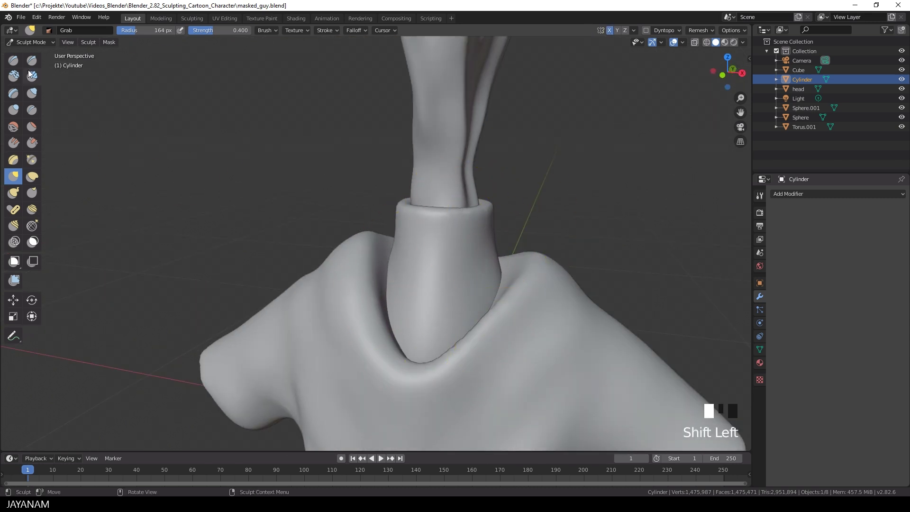
# Step: Thicken the rim around the cylinder's top into a rounded collar, remeshing the cylinder between strokes
pyautogui.moveTo(451, 218); pyautogui.dragTo(375, 237, button='middle')
pyautogui.hotkey('shift', 'f')
pyautogui.moveTo(448, 206); pyautogui.dragTo(522, 202)
pyautogui.click(701, 30)
pyautogui.click(698, 110)
pyautogui.moveTo(431, 213); pyautogui.dragTo(514, 213)
pyautogui.moveTo(413, 230); pyautogui.dragTo(303, 232, button='middle')
pyautogui.moveTo(502, 213); pyautogui.dragTo(564, 228)
pyautogui.moveTo(564, 228); pyautogui.dragTo(441, 283, button='middle')
# Step: Stroke the cylinder along the neckline with the 29 px Draw brush and switch sculpting to the shirt
pyautogui.press('d')
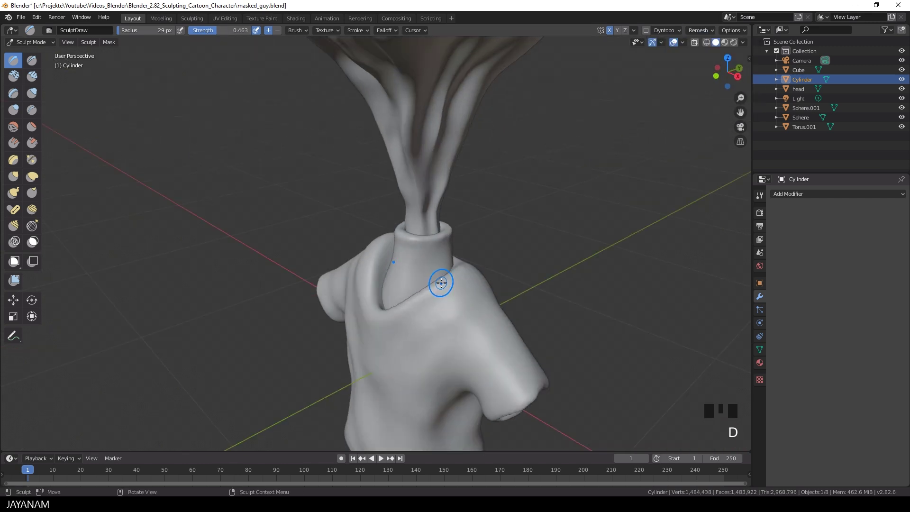
pyautogui.moveTo(400, 273); pyautogui.dragTo(387, 310)
pyautogui.moveTo(386, 310); pyautogui.dragTo(504, 288, button='middle')
pyautogui.press('q')
pyautogui.click(503, 289)
pyautogui.click(419, 319)
pyautogui.press('q')
pyautogui.click(418, 319)
# Step: Build up the edge of the shirt's neckline with Draw strokes around the front and side
pyautogui.moveTo(455, 323); pyautogui.dragTo(418, 318, button='middle')
pyautogui.moveTo(441, 332); pyautogui.dragTo(430, 327)
pyautogui.moveTo(429, 327)
pyautogui.mouseDown(button='middle')
pyautogui.moveTo(388, 323)
pyautogui.moveTo(351, 295)
pyautogui.moveTo(351, 319)
pyautogui.moveTo(455, 370)
pyautogui.mouseUp(button='middle')
pyautogui.moveTo(462, 382); pyautogui.dragTo(469, 395)
pyautogui.moveTo(470, 394); pyautogui.dragTo(493, 375, button='middle')
pyautogui.moveTo(503, 365); pyautogui.dragTo(510, 352)
# Step: Flatten the shirt's raised neckline edge from several sides with the Scrape brush
pyautogui.click(32, 143)
pyautogui.moveTo(493, 285); pyautogui.dragTo(455, 247, button='middle')
pyautogui.moveTo(458, 232)
pyautogui.mouseDown()
pyautogui.moveTo(450, 220)
pyautogui.moveTo(446, 237)
pyautogui.mouseUp()
pyautogui.moveTo(446, 237); pyautogui.dragTo(448, 298, button='middle')
pyautogui.moveTo(448, 299)
pyautogui.mouseDown()
pyautogui.moveTo(463, 289)
pyautogui.moveTo(448, 265)
pyautogui.mouseUp()
pyautogui.moveTo(448, 266); pyautogui.dragTo(504, 303, button='middle')
pyautogui.moveTo(504, 303); pyautogui.dragTo(561, 269)
pyautogui.moveTo(438, 266); pyautogui.dragTo(442, 246)
pyautogui.moveTo(546, 272); pyautogui.dragTo(557, 285)
# Step: Pull the front of the shirt's neckline outward and down with the Grab brush at 192 px
pyautogui.click(13, 176)
pyautogui.moveTo(503, 350); pyautogui.dragTo(494, 343)
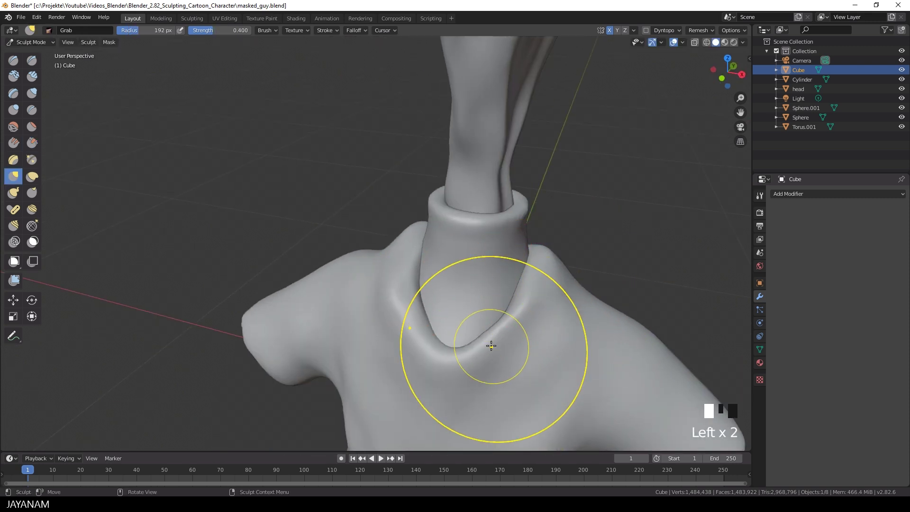
pyautogui.moveTo(494, 344); pyautogui.dragTo(488, 332, button='middle')
pyautogui.scroll(1, 488, 335)
pyautogui.moveTo(441, 334); pyautogui.dragTo(423, 325)
pyautogui.scroll(-4, 440, 384)
pyautogui.scroll(4, 441, 384)
pyautogui.moveTo(453, 353); pyautogui.dragTo(465, 376)
pyautogui.scroll(-8, 465, 376)
pyautogui.moveTo(465, 376)
pyautogui.mouseDown(button='middle')
pyautogui.moveTo(427, 341)
pyautogui.moveTo(427, 351)
pyautogui.mouseUp(button='middle')
# Step: Carve folds into the shirt's chest and shoulders with the inverted Inflate brush, then leave Sculpt Mode
pyautogui.click(32, 93)
pyautogui.press('f')
pyautogui.keyDown('ctrl'); pyautogui.moveTo(386, 360); pyautogui.dragTo(345, 323); pyautogui.keyUp('ctrl')
pyautogui.moveTo(345, 323); pyautogui.dragTo(335, 332, button='middle')
pyautogui.press('f')
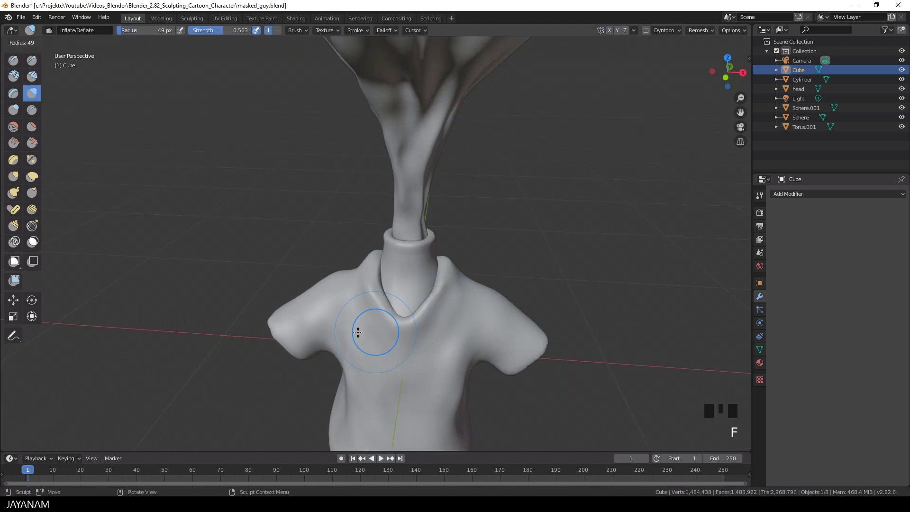
pyautogui.moveTo(416, 307); pyautogui.dragTo(392, 304, button='middle')
pyautogui.keyDown('ctrl'); pyautogui.moveTo(468, 262); pyautogui.dragTo(443, 283); pyautogui.keyUp('ctrl')
pyautogui.moveTo(443, 283); pyautogui.dragTo(303, 291, button='middle')
pyautogui.keyDown('ctrl'); pyautogui.moveTo(355, 289); pyautogui.dragTo(336, 293); pyautogui.keyUp('ctrl')
pyautogui.scroll(-3, 375, 304)
pyautogui.moveTo(240, 305); pyautogui.dragTo(457, 229, button='middle')
pyautogui.press('q')
pyautogui.click(445, 233)
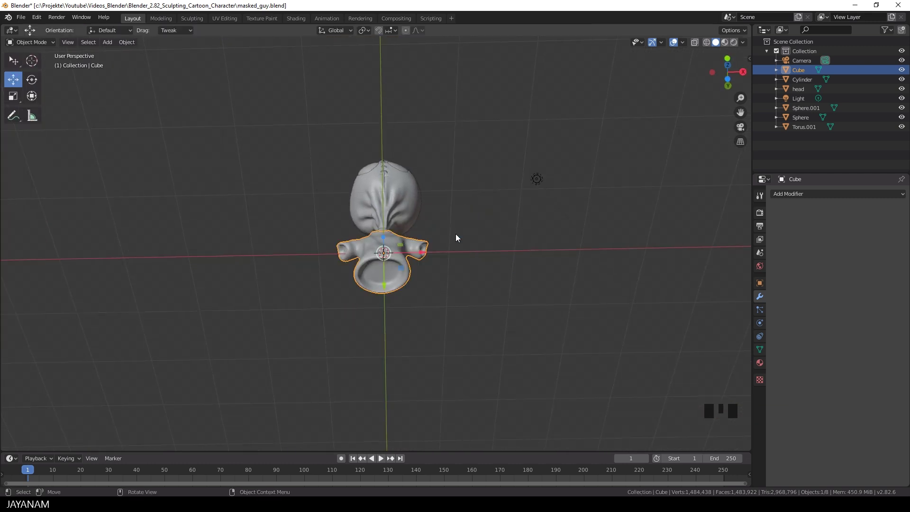
# Step: Add a cube, scale its mesh down and move it along Z to just below the shirt
pyautogui.hotkey('shift', 'a')
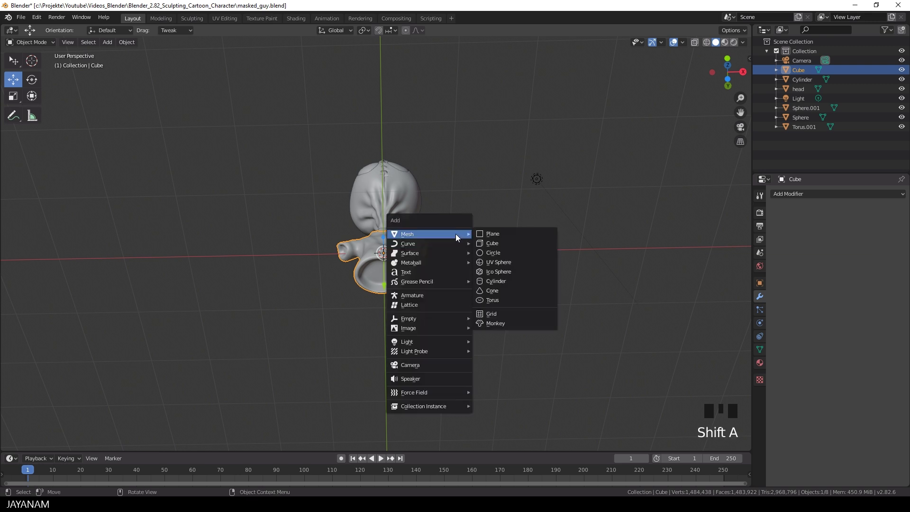
pyautogui.click(493, 243)
pyautogui.moveTo(453, 241)
pyautogui.mouseDown(button='middle')
pyautogui.moveTo(465, 287)
pyautogui.moveTo(444, 234)
pyautogui.mouseUp(button='middle')
pyautogui.press('Tab')
pyautogui.press('s')
pyautogui.click(413, 257)
pyautogui.press('g')
pyautogui.press('z')
pyautogui.click(431, 295)
pyautogui.scroll(1, 432, 294)
pyautogui.scroll(2, 441, 254)
pyautogui.press('Tab')
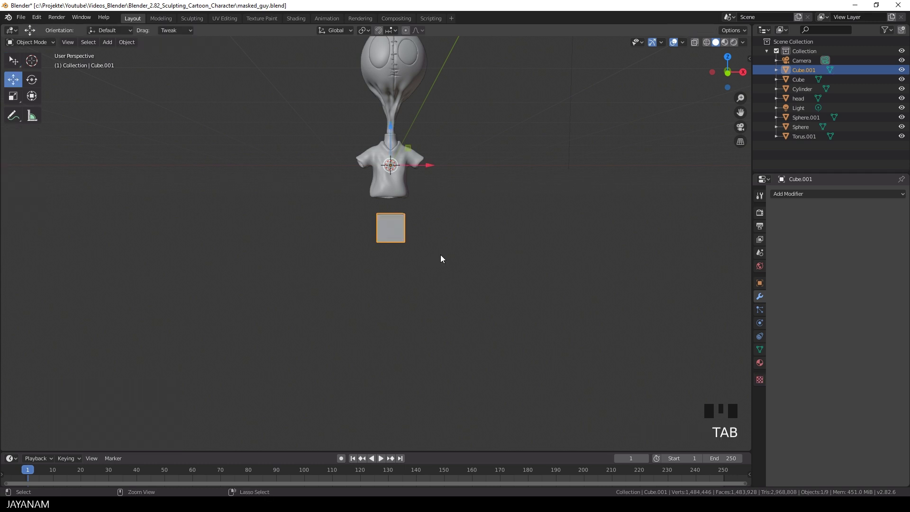
# Step: Give the cube a level 4 subdivision surface and add a loop cut close to its upper edge
pyautogui.hotkey('ctrl', '4')
pyautogui.scroll(-2, 440, 254)
pyautogui.press('Tab')
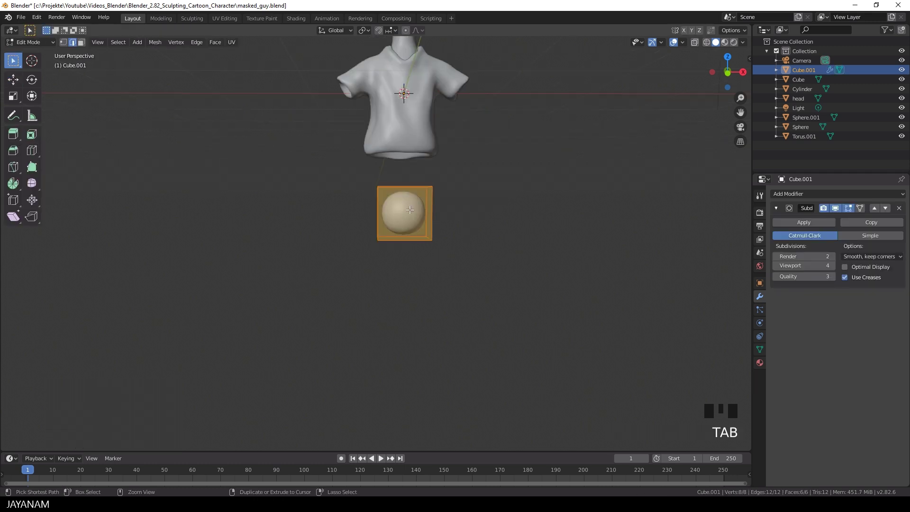
pyautogui.hotkey('ctrl', 'r')
pyautogui.click(411, 211)
pyautogui.click(418, 184)
pyautogui.press('Tab')
pyautogui.press('s')
pyautogui.press('z')
pyautogui.rightClick(527, 247)
pyautogui.press('Tab')
# Step: Flatten the cube's entire mesh along Z to about 0.44 of its height and leave Edit Mode
pyautogui.press('a')
pyautogui.press('s')
pyautogui.moveTo(526, 247); pyautogui.dragTo(457, 220, button='middle')
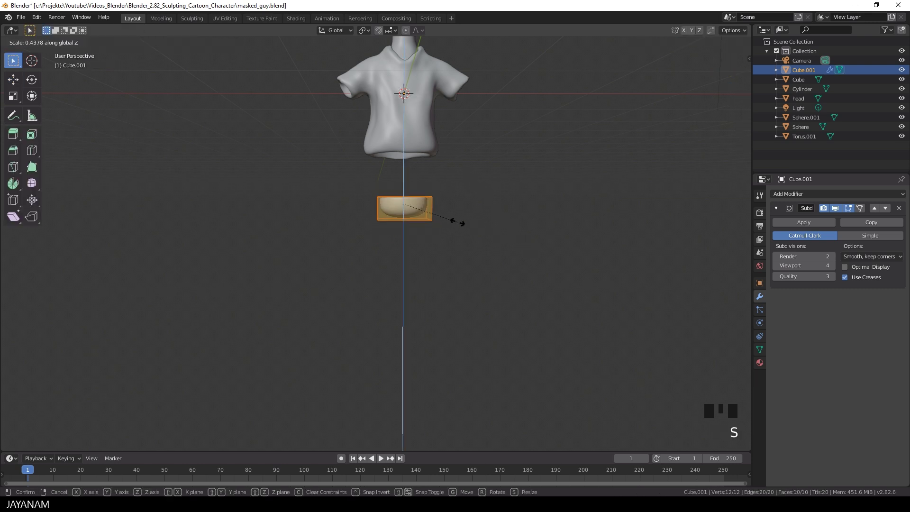
pyautogui.click(464, 221)
pyautogui.press('Tab')
# Step: Centre the flattened cube's origin on its geometry and raise it 0.558 m along Z into the shirt's hem
pyautogui.press('F3')
pyautogui.click(508, 240)
pyautogui.click(510, 249)
pyautogui.moveTo(399, 168); pyautogui.dragTo(489, 152)
pyautogui.moveTo(490, 153); pyautogui.dragTo(488, 165, button='middle')
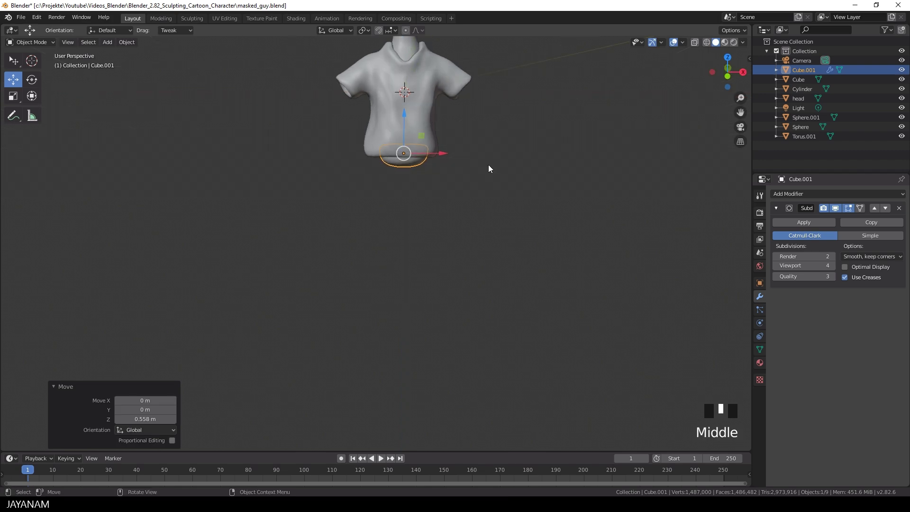
# Step: Enlarge the lower-body cube overall, adjust its scale along Y to fit the shirt's hem, and apply its scale
pyautogui.scroll(3, 488, 165)
pyautogui.keyDown('shift'); pyautogui.moveTo(460, 218); pyautogui.dragTo(459, 229, button='middle'); pyautogui.keyUp('shift')
pyautogui.press('s')
pyautogui.click(469, 304)
pyautogui.moveTo(469, 303); pyautogui.dragTo(427, 258, button='middle')
pyautogui.press('s')
pyautogui.press('y')
pyautogui.click(471, 289)
pyautogui.hotkey('shift', 'a')
pyautogui.press('Escape')
pyautogui.hotkey('ctrl', 'a')
pyautogui.click(470, 307)
# Step: Scale the cube's entire mesh in Edit Mode to fit inside the shirt's lower opening and return to Object Mode
pyautogui.scroll(2, 477, 286)
pyautogui.press('Tab')
pyautogui.press('Tab')
pyautogui.click(351, 237)
pyautogui.moveTo(350, 238); pyautogui.dragTo(438, 269, button='middle')
pyautogui.click(335, 266)
pyautogui.press('s')
pyautogui.press('Tab')
pyautogui.press('s')
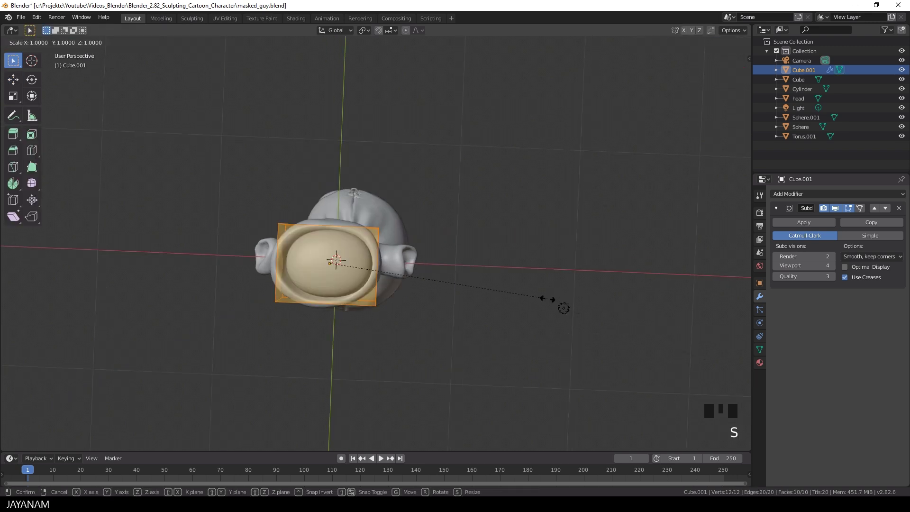
pyautogui.click(534, 299)
pyautogui.press('s')
pyautogui.click(540, 299)
pyautogui.moveTo(441, 250); pyautogui.dragTo(419, 323, button='middle')
pyautogui.press('Tab')
# Step: Enter Sculpt Mode on the shirt and reshape its hem around the lower body with a 94 px Grab brush
pyautogui.click(337, 203)
pyautogui.press('q')
pyautogui.click(343, 205)
pyautogui.moveTo(342, 205); pyautogui.dragTo(418, 179, button='middle')
pyautogui.press('f')
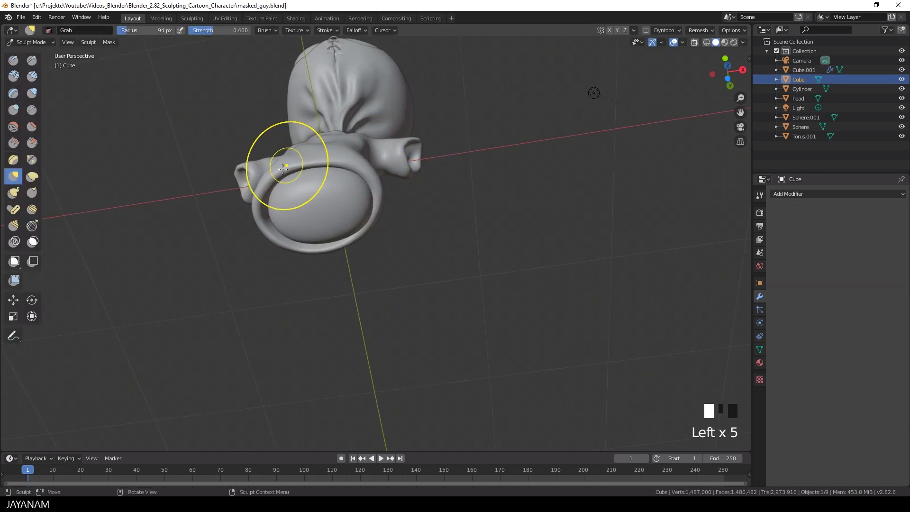
pyautogui.moveTo(295, 240); pyautogui.dragTo(294, 245)
pyautogui.moveTo(282, 287)
pyautogui.mouseDown(button='middle')
pyautogui.moveTo(273, 246)
pyautogui.moveTo(315, 176)
pyautogui.moveTo(284, 234)
pyautogui.mouseUp(button='middle')
pyautogui.moveTo(281, 235); pyautogui.dragTo(302, 236)
pyautogui.moveTo(303, 232)
pyautogui.mouseDown(button='middle')
pyautogui.moveTo(323, 270)
pyautogui.moveTo(342, 237)
pyautogui.mouseUp(button='middle')
pyautogui.moveTo(286, 166); pyautogui.dragTo(298, 164)
pyautogui.moveTo(332, 167); pyautogui.dragTo(370, 237, button='middle')
pyautogui.moveTo(389, 151)
pyautogui.mouseDown(button='middle')
pyautogui.moveTo(394, 169)
pyautogui.moveTo(311, 203)
pyautogui.moveTo(292, 159)
pyautogui.mouseUp(button='middle')
pyautogui.moveTo(291, 159); pyautogui.dragTo(290, 162)
# Step: Pull the sides and back of the shirt's hem into shape with the Grab brush and smooth the fabric
pyautogui.moveTo(290, 161); pyautogui.dragTo(247, 185, button='middle')
pyautogui.moveTo(293, 138); pyautogui.dragTo(296, 138)
pyautogui.moveTo(342, 161); pyautogui.dragTo(284, 166, button='middle')
pyautogui.moveTo(288, 170); pyautogui.dragTo(296, 172)
pyautogui.moveTo(287, 149); pyautogui.dragTo(308, 162, button='middle')
pyautogui.moveTo(385, 180); pyautogui.dragTo(381, 179)
pyautogui.moveTo(427, 176); pyautogui.dragTo(370, 161, button='middle')
pyautogui.moveTo(372, 141); pyautogui.dragTo(364, 136)
pyautogui.moveTo(363, 136); pyautogui.dragTo(428, 172, button='middle')
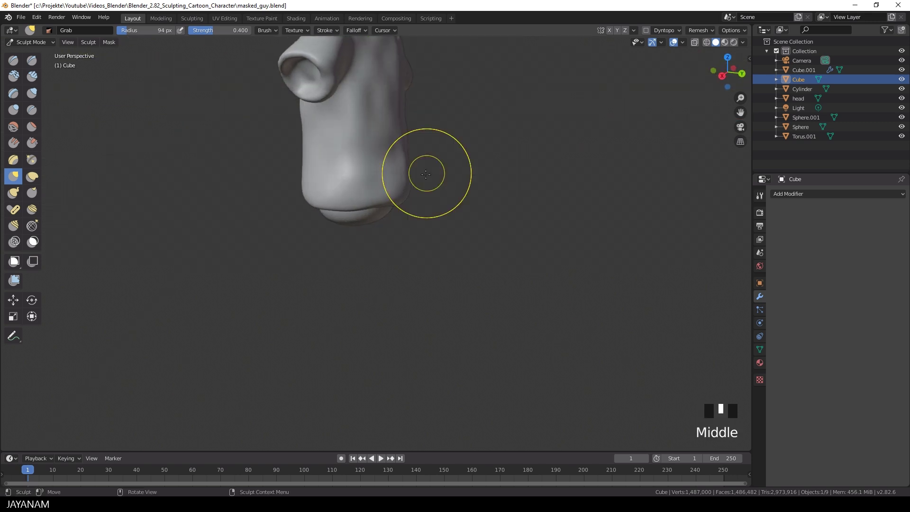
pyautogui.moveTo(390, 180); pyautogui.dragTo(388, 179)
pyautogui.keyDown('shift'); pyautogui.moveTo(374, 149); pyautogui.dragTo(370, 158); pyautogui.keyUp('shift')
pyautogui.moveTo(365, 158); pyautogui.dragTo(408, 164, button='middle')
# Step: Return to Object Mode, select the lower-body cube and apply its subdivision surface modifier
pyautogui.moveTo(351, 175)
pyautogui.mouseDown(button='middle')
pyautogui.moveTo(417, 208)
pyautogui.moveTo(408, 215)
pyautogui.mouseUp(button='middle')
pyautogui.hotkey('ctrl', 'Tab')
pyautogui.click(418, 214)
pyautogui.rightClick(408, 215)
pyautogui.click(406, 215)
pyautogui.click(803, 222)
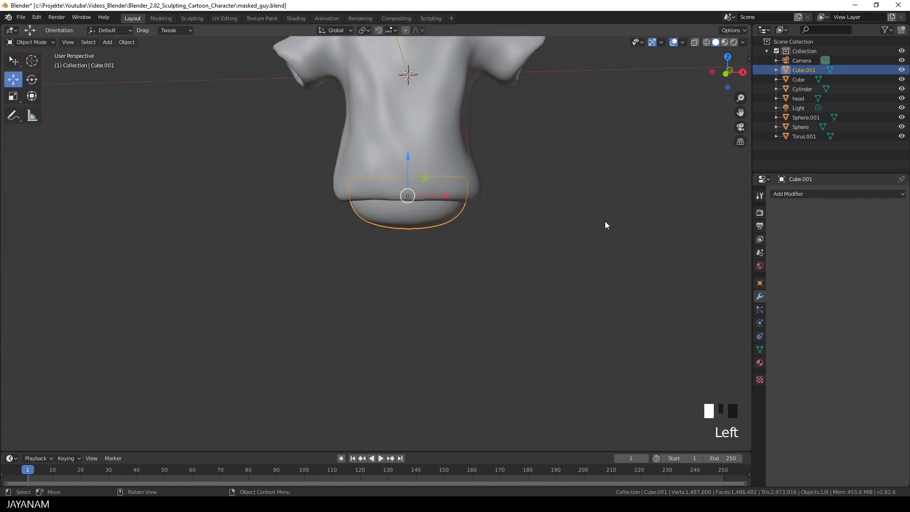
# Step: Enter Sculpt Mode on the lower body, remesh it with a 0.009 m voxel size and smooth its surface
pyautogui.hotkey('ctrl', 'Tab')
pyautogui.click(700, 30)
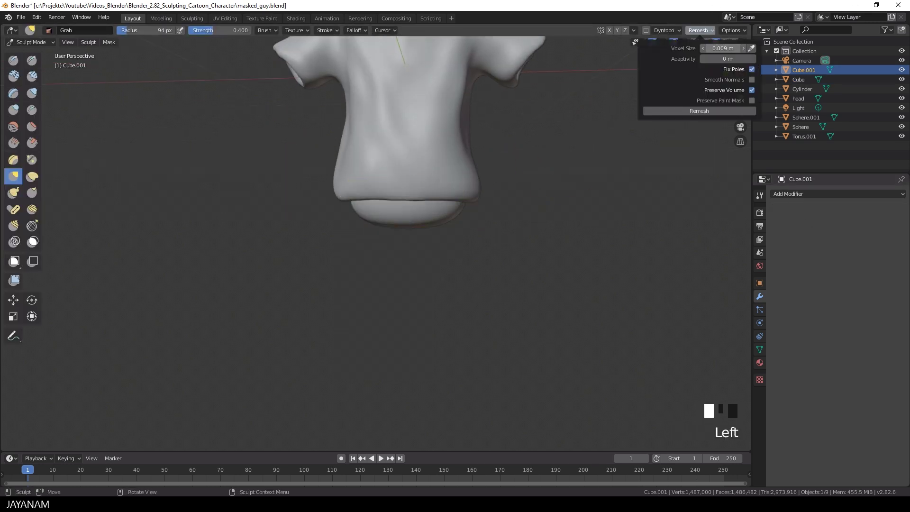
pyautogui.click(730, 109)
pyautogui.moveTo(427, 142); pyautogui.dragTo(400, 183, button='middle')
pyautogui.keyDown('shift'); pyautogui.moveTo(400, 183); pyautogui.dragTo(402, 184); pyautogui.keyUp('shift')
pyautogui.keyDown('shift'); pyautogui.moveTo(401, 184); pyautogui.dragTo(402, 185); pyautogui.keyUp('shift')
# Step: With X symmetry on, paint two round leg masks on the lower body's underside using a 33 px Mask brush
pyautogui.moveTo(445, 95)
pyautogui.mouseDown(button='middle')
pyautogui.moveTo(447, 222)
pyautogui.moveTo(456, 247)
pyautogui.moveTo(482, 266)
pyautogui.mouseUp(button='middle')
pyautogui.scroll(-3, 464, 265)
pyautogui.scroll(10, 476, 294)
pyautogui.scroll(-4, 476, 294)
pyautogui.moveTo(490, 306); pyautogui.dragTo(482, 262, button='middle')
pyautogui.scroll(3, 482, 262)
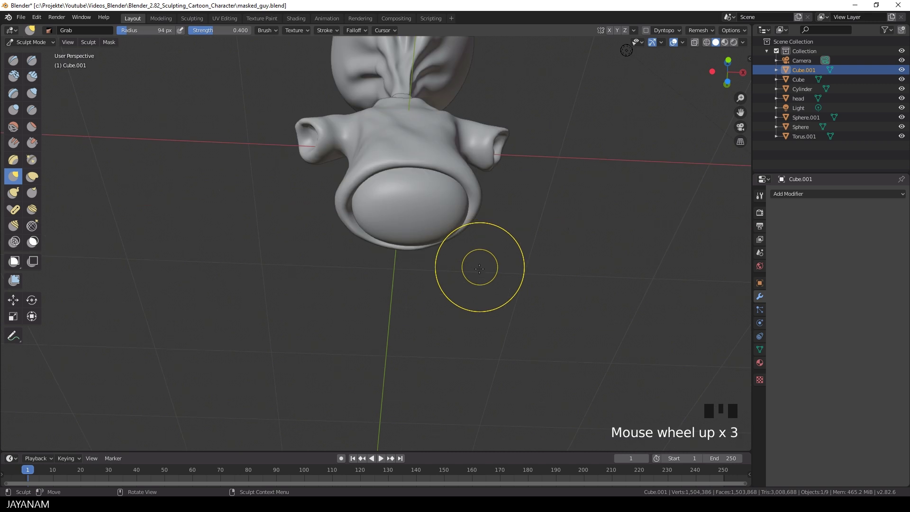
pyautogui.press('m')
pyautogui.press('f')
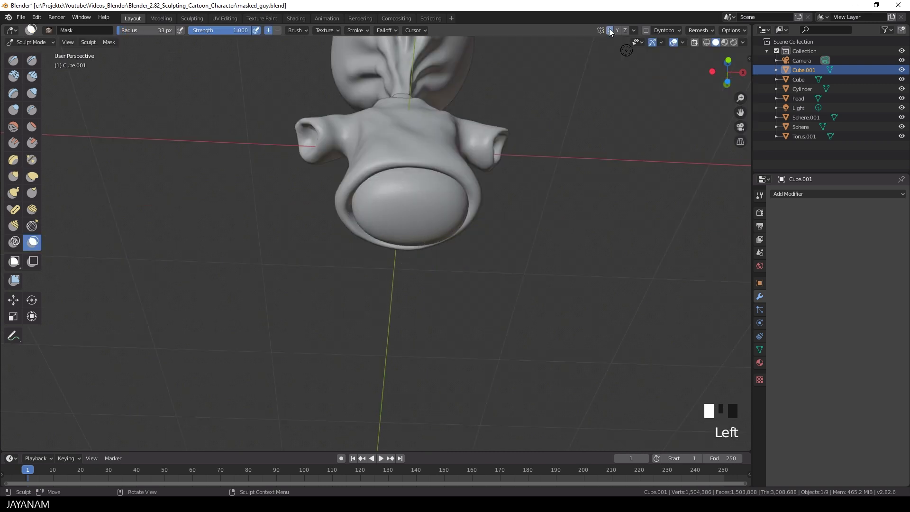
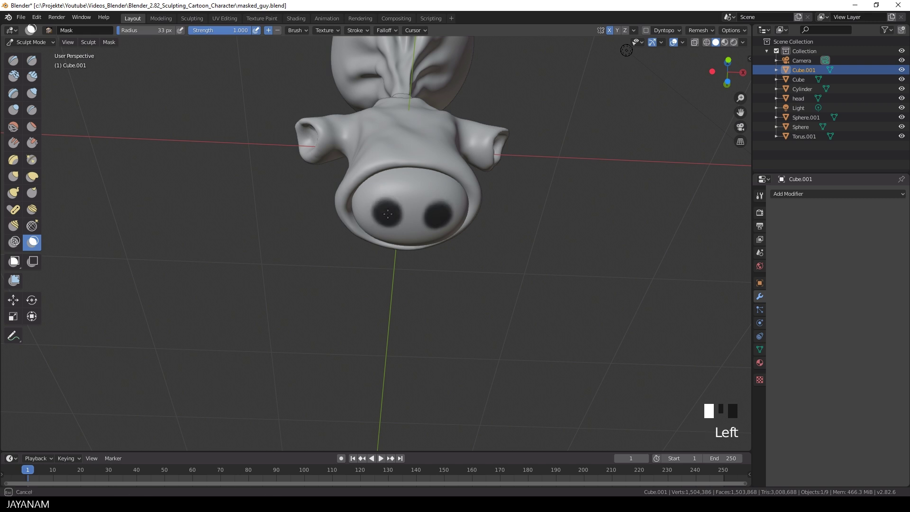
pyautogui.moveTo(386, 213); pyautogui.dragTo(422, 282, button='middle')
# Step: Pull two leg stumps down from the lower body with the Move tool and clear the mask
pyautogui.click(14, 299)
pyautogui.moveTo(391, 187); pyautogui.dragTo(390, 202)
pyautogui.moveTo(429, 236); pyautogui.dragTo(434, 252)
pyautogui.scroll(3, 438, 265)
pyautogui.moveTo(399, 213); pyautogui.dragTo(397, 200)
pyautogui.hotkey('alt', 'm')
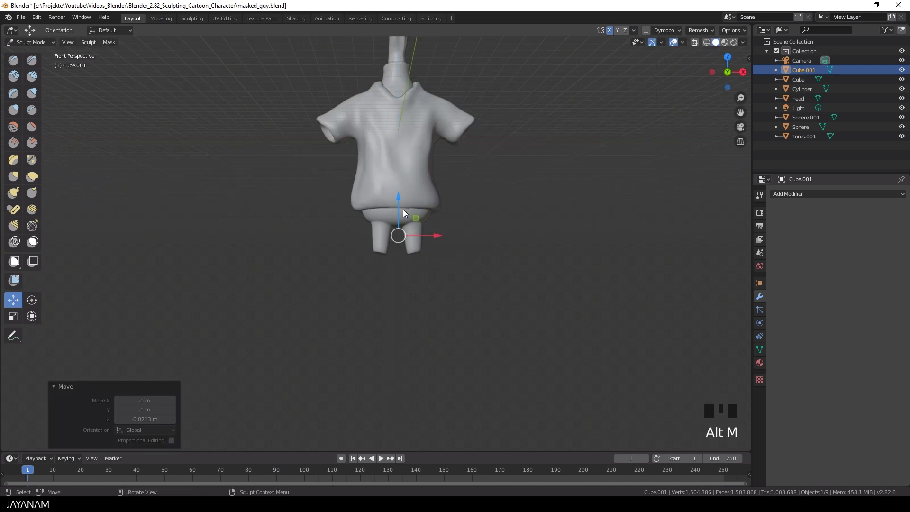
# Step: Voxel remesh the lower body twice to even out the stretched leg geometry
pyautogui.click(700, 31)
pyautogui.click(703, 111)
pyautogui.click(703, 31)
pyautogui.click(702, 111)
pyautogui.moveTo(484, 227); pyautogui.dragTo(480, 236, button='middle')
# Step: Shape the hips and leg outlines from the front view with an 87 px Elastic Deform brush
pyautogui.press('KP_1')
pyautogui.scroll(5, 481, 237)
pyautogui.press('g')
pyautogui.moveTo(413, 203)
pyautogui.mouseDown()
pyautogui.moveTo(363, 208)
pyautogui.moveTo(380, 239)
pyautogui.mouseUp()
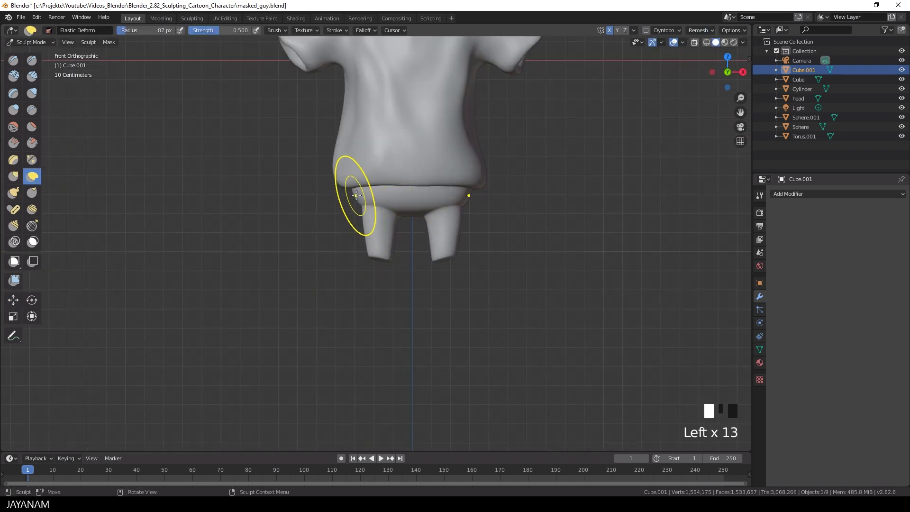
pyautogui.scroll(4, 354, 196)
pyautogui.moveTo(355, 196); pyautogui.dragTo(397, 219, button='middle')
pyautogui.scroll(-5, 397, 219)
# Step: Resize the deforming brush and refine the hips, inner legs and crotch from several angles
pyautogui.press('g')
pyautogui.press('f')
pyautogui.click(365, 208)
pyautogui.moveTo(366, 207)
pyautogui.mouseDown()
pyautogui.moveTo(374, 264)
pyautogui.moveTo(398, 210)
pyautogui.mouseUp()
pyautogui.moveTo(394, 256); pyautogui.dragTo(392, 231, button='middle')
pyautogui.moveTo(411, 253); pyautogui.dragTo(392, 211)
pyautogui.scroll(-3, 390, 271)
pyautogui.moveTo(391, 271); pyautogui.dragTo(348, 237, button='middle')
pyautogui.scroll(-3, 425, 268)
pyautogui.scroll(6, 319, 187)
# Step: Choose the Inflate/Deflate brush with a 69 px radius and remesh the lower body
pyautogui.moveTo(304, 217); pyautogui.dragTo(375, 266, button='middle')
pyautogui.click(381, 269)
pyautogui.press('i')
pyautogui.press('f')
pyautogui.click(701, 30)
pyautogui.click(699, 111)
# Step: Inflate the tops of the legs and the crotch transition on the front and back of the lower body
pyautogui.scroll(10, 379, 201)
pyautogui.scroll(-6, 380, 201)
pyautogui.moveTo(385, 209)
pyautogui.mouseDown()
pyautogui.moveTo(396, 222)
pyautogui.moveTo(377, 187)
pyautogui.mouseUp()
pyautogui.moveTo(379, 182); pyautogui.dragTo(430, 204)
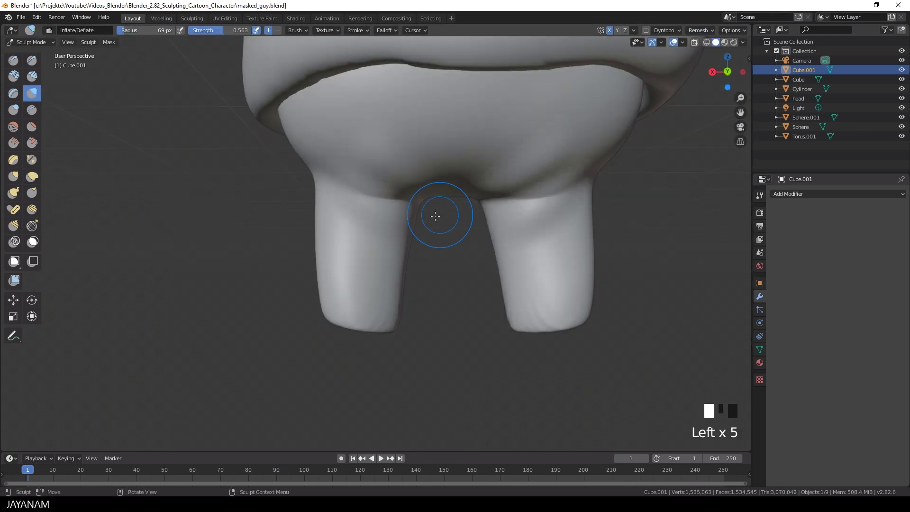
pyautogui.moveTo(410, 209); pyautogui.dragTo(533, 219, button='middle')
pyautogui.moveTo(397, 188); pyautogui.dragTo(412, 161)
pyautogui.moveTo(412, 159); pyautogui.dragTo(424, 136)
pyautogui.moveTo(612, 161); pyautogui.dragTo(552, 142)
# Step: Smooth the inflated leg tops and refine the crotch with the Inflate/Deflate brush at a 41 px radius
pyautogui.keyDown('shift'); pyautogui.moveTo(406, 164); pyautogui.dragTo(427, 217); pyautogui.keyUp('shift')
pyautogui.scroll(-9, 427, 218)
pyautogui.moveTo(427, 218); pyautogui.dragTo(446, 219, button='middle')
pyautogui.scroll(3, 465, 222)
pyautogui.keyDown('shift'); pyautogui.moveTo(451, 216); pyautogui.dragTo(482, 223); pyautogui.keyUp('shift')
pyautogui.scroll(6, 479, 220)
pyautogui.moveTo(479, 209); pyautogui.dragTo(462, 193, button='middle')
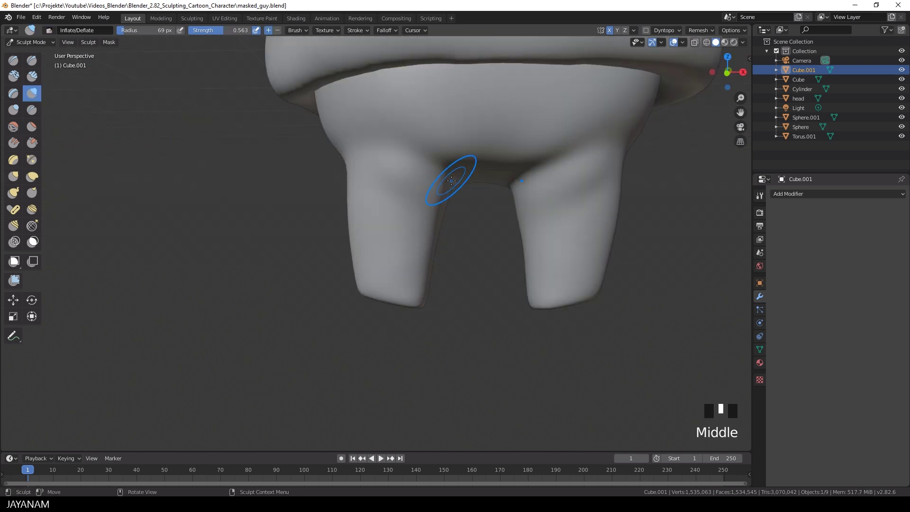
pyautogui.scroll(2, 525, 204)
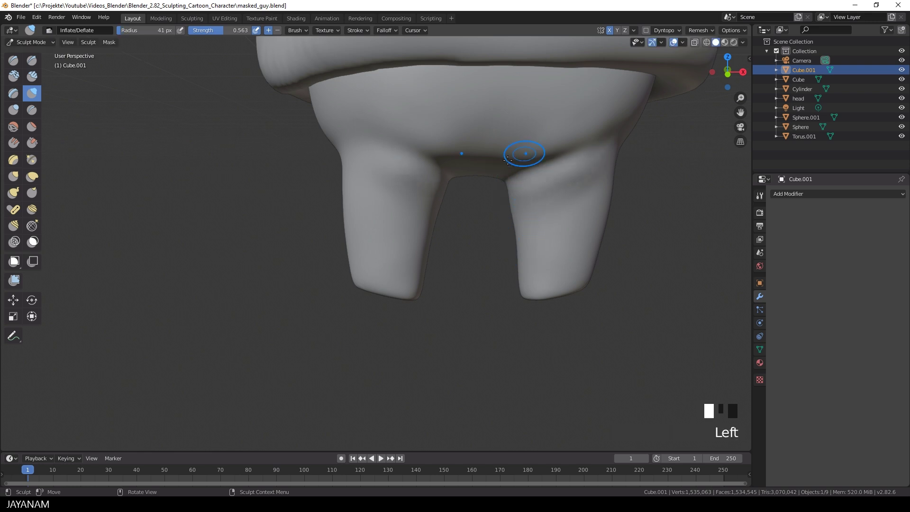
pyautogui.keyDown('ctrl'); pyautogui.moveTo(370, 153); pyautogui.dragTo(494, 245, button='middle'); pyautogui.keyUp('ctrl')
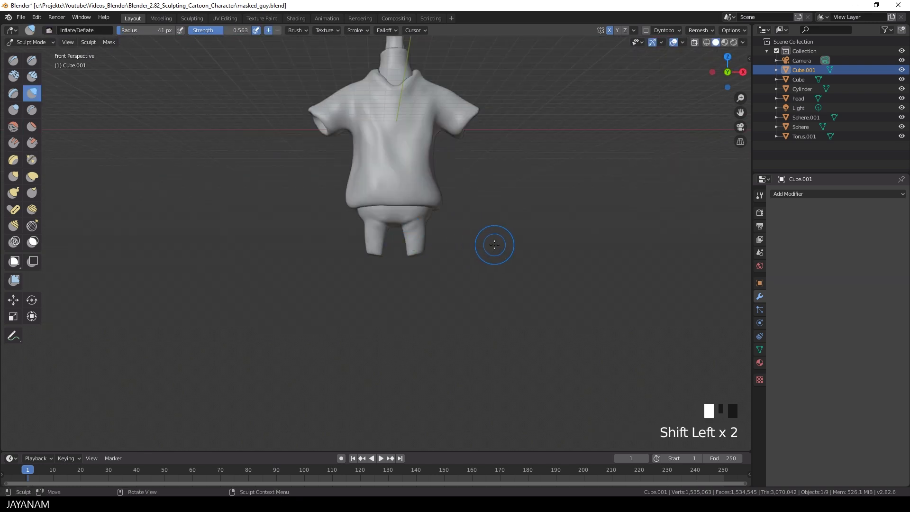
# Step: Box-mask the ends of both legs in front view and cut them off with Mask Slice and Fill Holes
pyautogui.scroll(7, 417, 254)
pyautogui.press('b')
pyautogui.moveTo(274, 244); pyautogui.dragTo(562, 284)
pyautogui.click(109, 43)
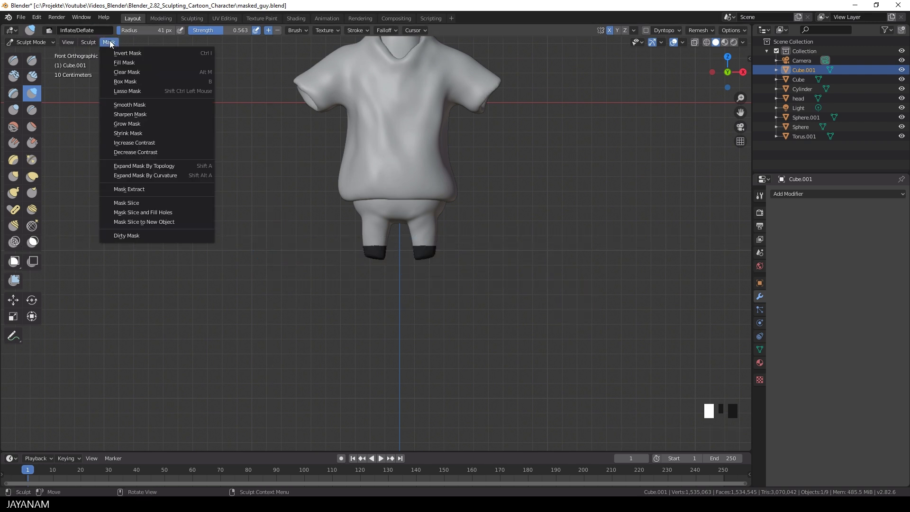
pyautogui.click(143, 213)
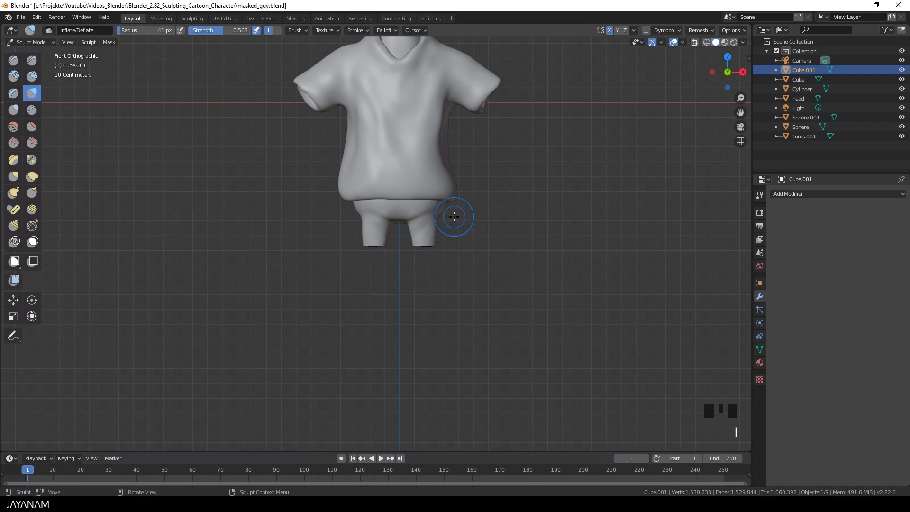
# Step: With the mask cleared and a 96 px brush radius, smooth the cut ends of both legs
pyautogui.press('q')
pyautogui.click(494, 242)
pyautogui.press('q')
pyautogui.click(428, 240)
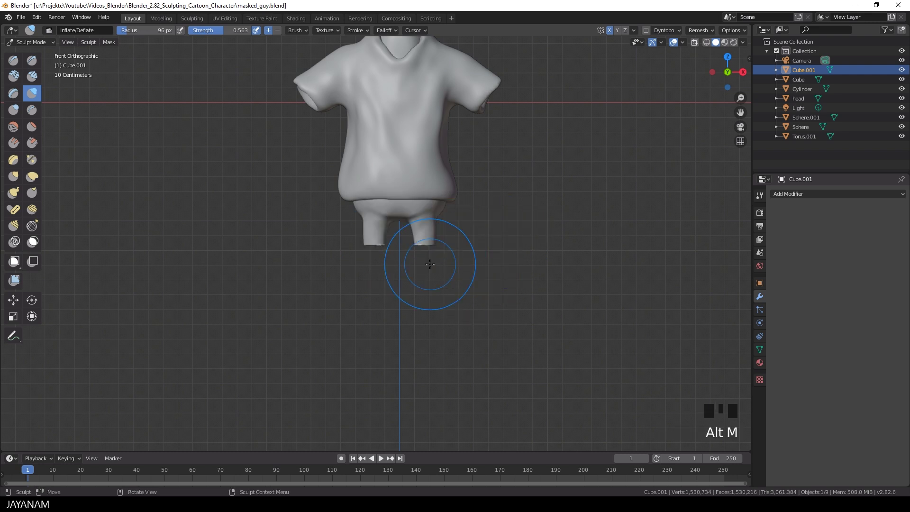
pyautogui.moveTo(428, 243); pyautogui.dragTo(398, 285, button='middle')
pyautogui.scroll(6, 398, 284)
pyautogui.keyDown('shift'); pyautogui.moveTo(379, 361); pyautogui.dragTo(369, 371); pyautogui.keyUp('shift')
pyautogui.moveTo(369, 371); pyautogui.dragTo(437, 326, button='middle')
# Step: Box-mask the leg ends again, trim them flat with Mask Slice and Fill Holes, and clear the mask
pyautogui.press('KP_1')
pyautogui.press('b')
pyautogui.moveTo(517, 304); pyautogui.dragTo(301, 248)
pyautogui.click(109, 42)
pyautogui.click(142, 211)
pyautogui.hotkey('alt', 'm')
pyautogui.press('q')
pyautogui.click(141, 209)
# Step: Smooth the hip and upper leg area of the lower body from the front view
pyautogui.scroll(5, 397, 213)
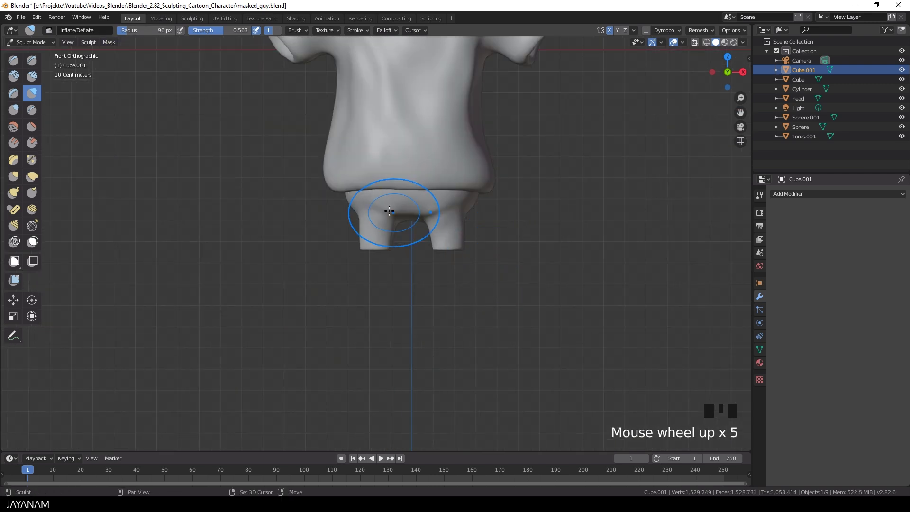
pyautogui.scroll(-9, 484, 235)
pyautogui.scroll(11, 476, 237)
pyautogui.keyDown('shift'); pyautogui.click(480, 229); pyautogui.keyUp('shift')
pyautogui.keyDown('shift'); pyautogui.click(474, 204); pyautogui.keyUp('shift')
pyautogui.keyDown('shift'); pyautogui.click(473, 197); pyautogui.keyUp('shift')
pyautogui.keyDown('shift'); pyautogui.click(473, 195); pyautogui.keyUp('shift')
# Step: Reshape both short legs from the front view with the Grab brush at a 144 px radius
pyautogui.scroll(1, 353, 206)
pyautogui.moveTo(349, 197); pyautogui.dragTo(345, 198)
pyautogui.moveTo(402, 209); pyautogui.dragTo(406, 211)
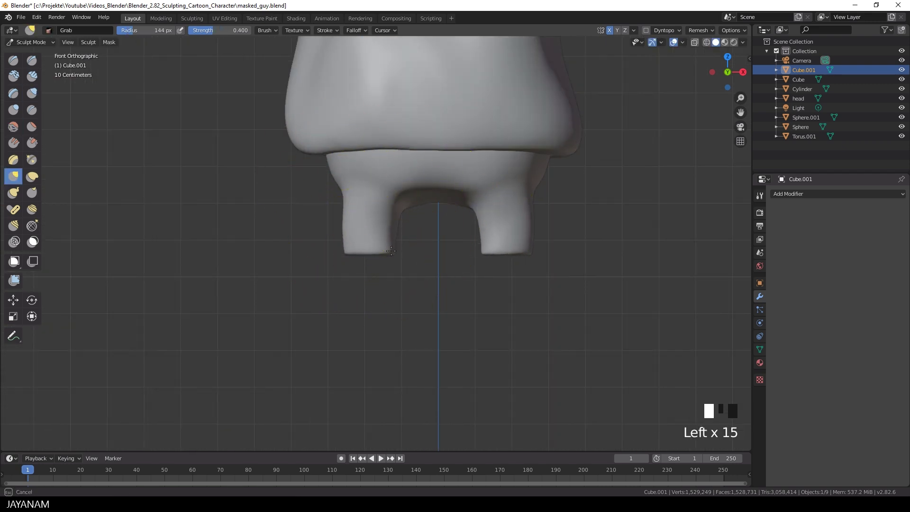
# Step: Smooth and adjust the shape of both short legs from behind with the 144 px Grab brush
pyautogui.scroll(-6, 473, 264)
pyautogui.moveTo(569, 260); pyautogui.dragTo(375, 242, button='middle')
pyautogui.scroll(8, 396, 232)
pyautogui.keyDown('shift'); pyautogui.click(396, 225); pyautogui.keyUp('shift')
pyautogui.scroll(-3, 401, 232)
pyautogui.scroll(3, 481, 256)
pyautogui.scroll(-1, 431, 254)
pyautogui.click(481, 231)
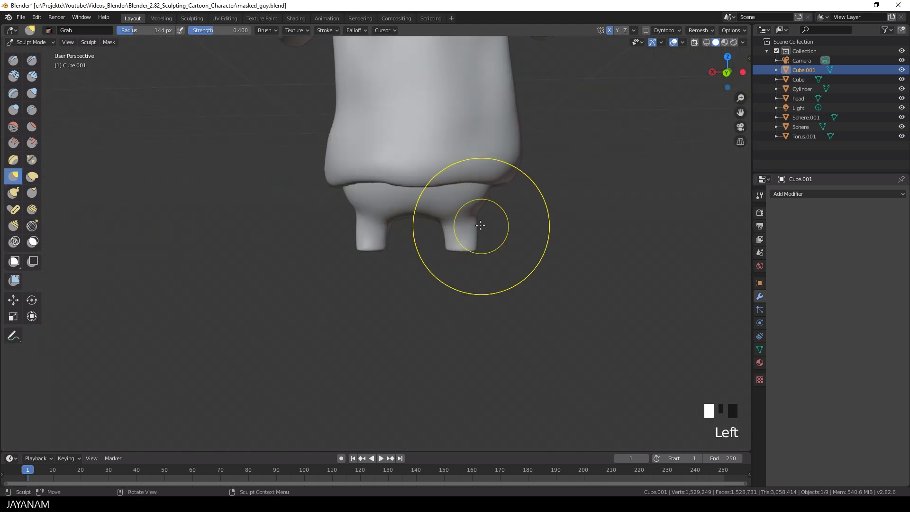
pyautogui.scroll(3, 349, 187)
pyautogui.keyDown('ctrl'); pyautogui.moveTo(349, 187); pyautogui.dragTo(337, 189, button='middle'); pyautogui.keyUp('ctrl')
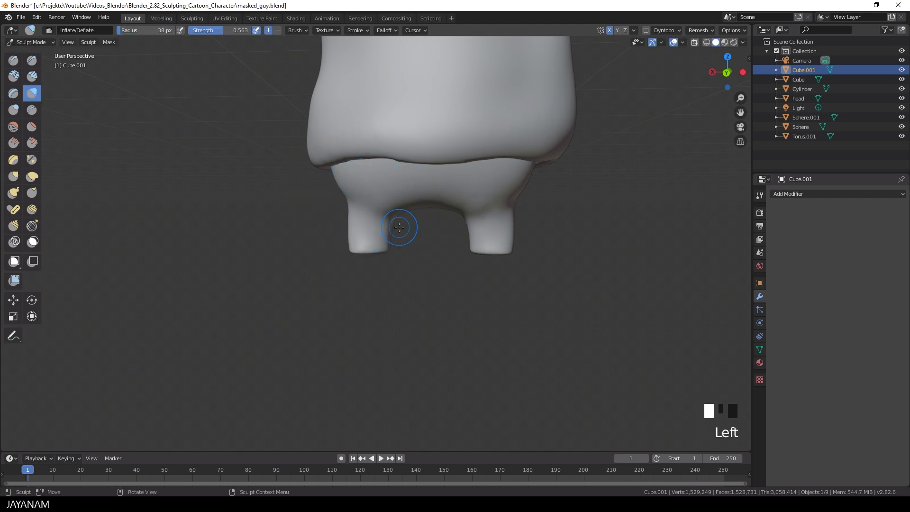
# Step: Inflate a spot on the lower body with a 38 px Inflate brush and smooth it
pyautogui.scroll(-8, 489, 231)
pyautogui.moveTo(531, 228)
pyautogui.mouseDown(button='middle')
pyautogui.moveTo(408, 209)
pyautogui.moveTo(327, 178)
pyautogui.moveTo(270, 175)
pyautogui.mouseUp(button='middle')
pyautogui.scroll(8, 369, 187)
pyautogui.press('i')
pyautogui.moveTo(204, 208)
pyautogui.mouseDown(button='middle')
pyautogui.moveTo(307, 205)
pyautogui.moveTo(233, 103)
pyautogui.mouseUp(button='middle')
pyautogui.moveTo(251, 186); pyautogui.dragTo(251, 191)
pyautogui.keyDown('shift'); pyautogui.moveTo(251, 188); pyautogui.dragTo(259, 175); pyautogui.keyUp('shift')
# Step: Return to Object Mode, place the 3D cursor inside the sleeve opening and add a cube there
pyautogui.scroll(-8, 303, 152)
pyautogui.scroll(4, 320, 251)
pyautogui.moveTo(303, 152)
pyautogui.mouseDown(button='middle')
pyautogui.moveTo(321, 261)
pyautogui.moveTo(349, 266)
pyautogui.mouseUp(button='middle')
pyautogui.scroll(-4, 322, 262)
pyautogui.moveTo(227, 256); pyautogui.dragTo(420, 290, button='middle')
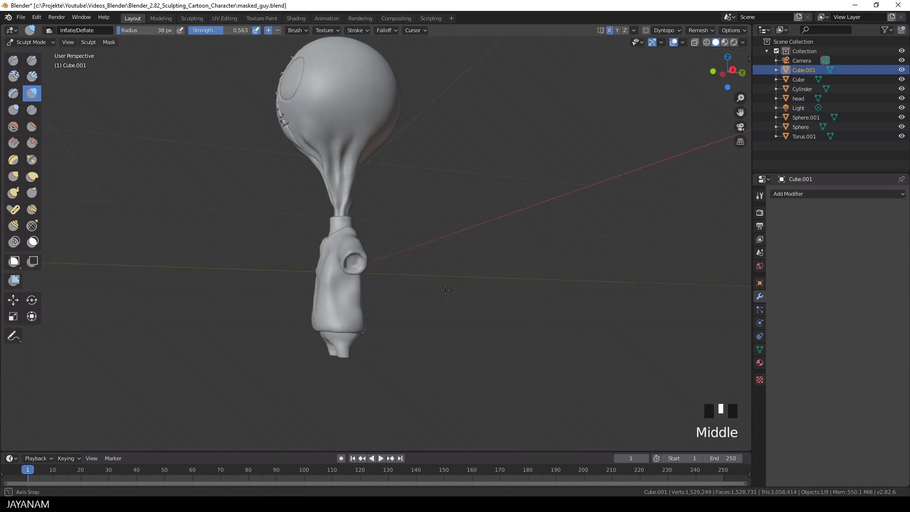
pyautogui.scroll(5, 422, 289)
pyautogui.press('q')
pyautogui.click(393, 261)
pyautogui.click(337, 280)
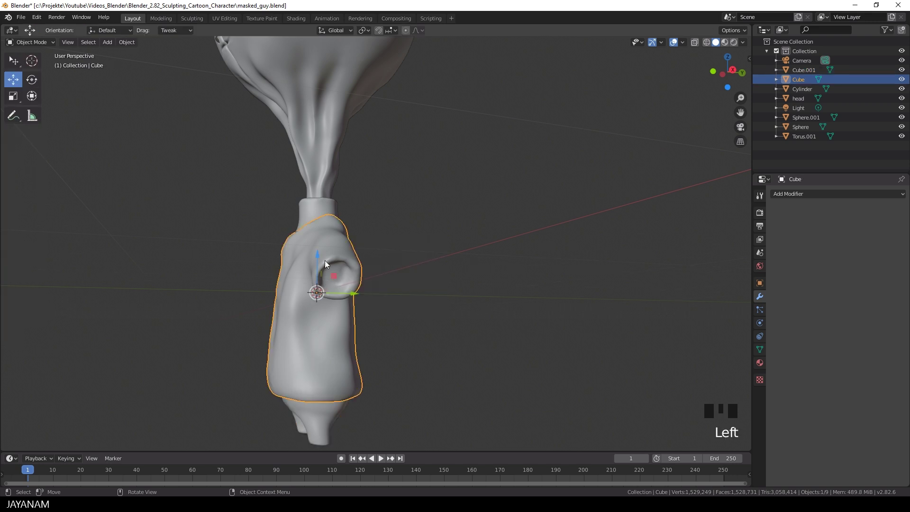
pyautogui.hotkey('shift', 'a')
pyautogui.moveTo(357, 275)
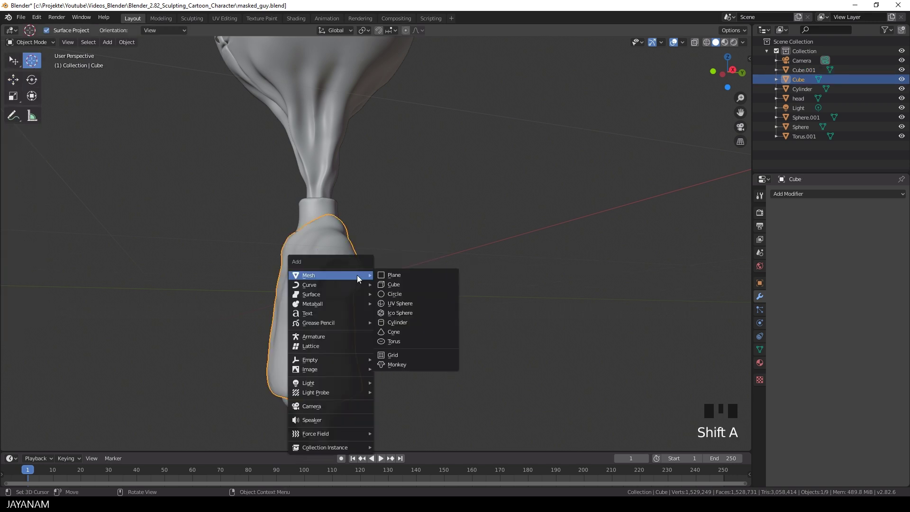
pyautogui.click(399, 283)
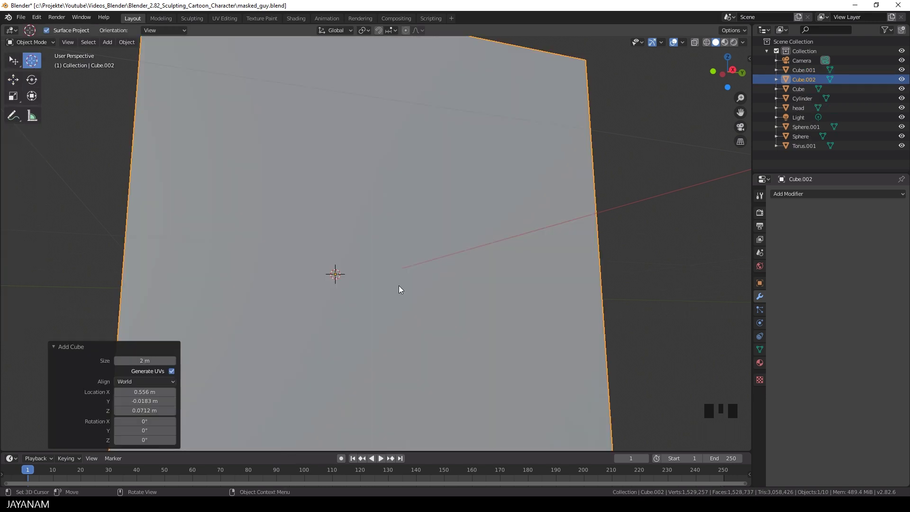
# Step: Scale the new cube in the sleeve opening by 0.035
pyautogui.scroll(4, 400, 285)
pyautogui.write('s.035')
pyautogui.press('Return')
pyautogui.press('Tab')
pyautogui.scroll(3, 381, 265)
# Step: Rotate the small cube to line up with the sleeve and add a level 2 Subdivision Surface modifier
pyautogui.moveTo(382, 265); pyautogui.dragTo(398, 266, button='middle')
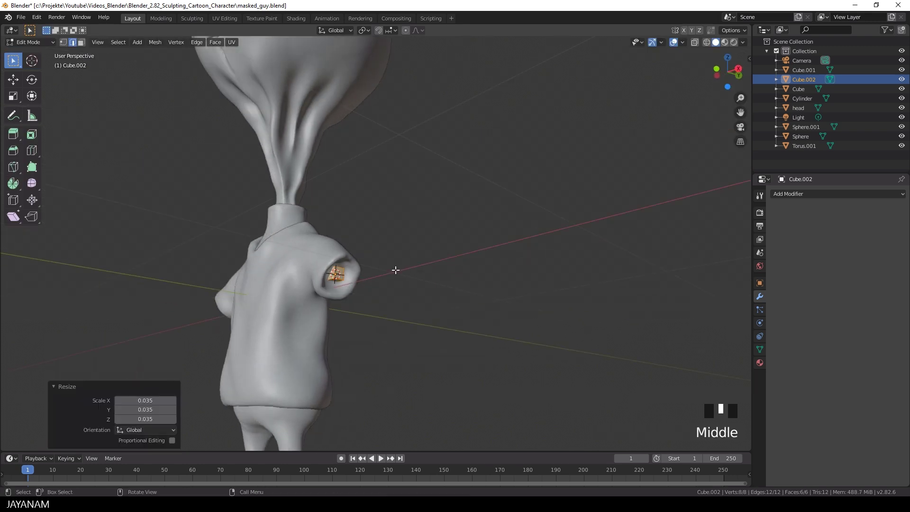
pyautogui.press('r')
pyautogui.click(376, 233)
pyautogui.hotkey('ctrl', '2')
pyautogui.press('Tab')
# Step: Select the cube's outer face and extrude it about 0.25 m out of the sleeve as the upper arm
pyautogui.scroll(-3, 365, 317)
pyautogui.moveTo(366, 317); pyautogui.dragTo(401, 348, button='middle')
pyautogui.moveTo(350, 292); pyautogui.dragTo(336, 293, button='middle')
pyautogui.scroll(3, 335, 292)
pyautogui.click(266, 343)
pyautogui.scroll(-3, 285, 338)
pyautogui.moveTo(292, 269); pyautogui.dragTo(398, 275, button='middle')
pyautogui.press('e')
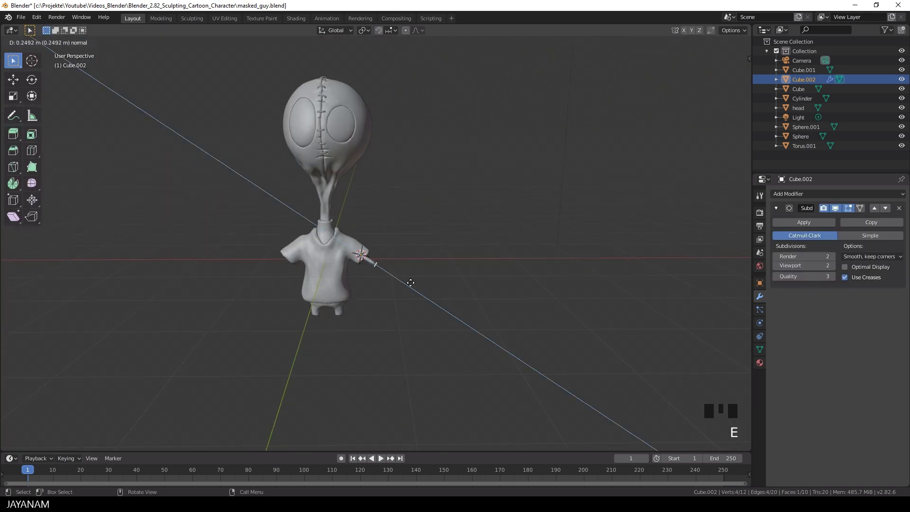
pyautogui.click(411, 283)
# Step: Extrude the arm's end face in short segments, rotating it in steps to form the lower bend, the last turn by -30°
pyautogui.scroll(2, 410, 283)
pyautogui.press('e')
pyautogui.press('r')
pyautogui.click(405, 262)
pyautogui.press('e')
pyautogui.click(416, 262)
pyautogui.press('r')
pyautogui.click(390, 252)
# Step: Extrude the arm upward from the lower bend and rotate its end face to start the upper curve
pyautogui.press('e')
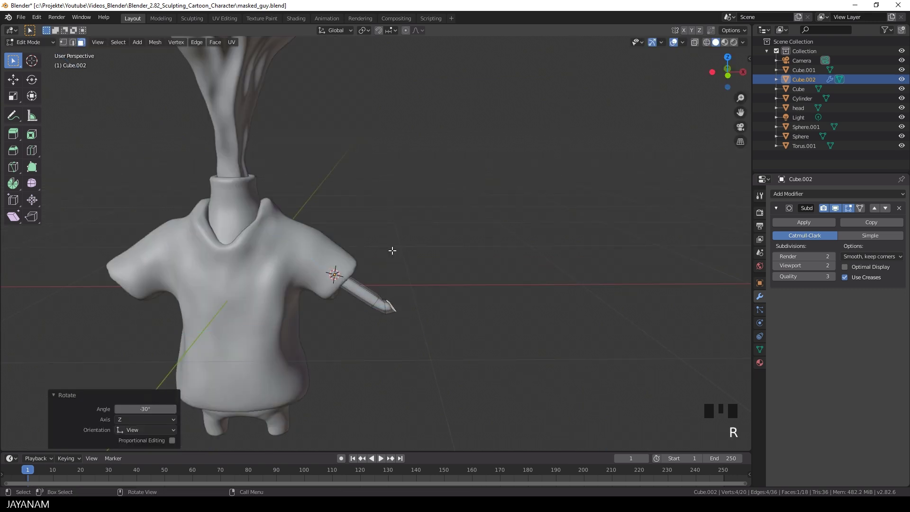
pyautogui.click(420, 237)
pyautogui.press('r')
pyautogui.press('r')
pyautogui.click(432, 263)
pyautogui.press('e')
pyautogui.click(445, 260)
pyautogui.press('r')
pyautogui.click(448, 278)
# Step: Extrude and rotate the end face in two more segments so the arm curves over and downward
pyautogui.press('e')
pyautogui.click(464, 290)
pyautogui.press('r')
pyautogui.click(468, 306)
pyautogui.press('e')
pyautogui.click(461, 318)
pyautogui.press('r')
pyautogui.click(460, 332)
# Step: Extrude the arm down, turn it inward toward the body and scale the last face down to a tapered tip
pyautogui.press('e')
pyautogui.click(460, 342)
pyautogui.press('e')
pyautogui.click(454, 366)
pyautogui.press('r')
pyautogui.click(436, 376)
pyautogui.press('e')
pyautogui.click(408, 382)
pyautogui.press('e')
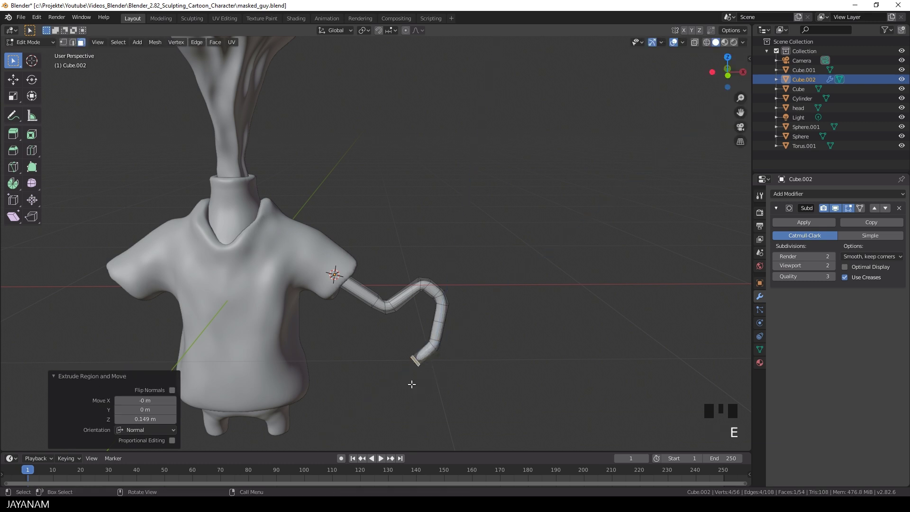
pyautogui.click(394, 392)
pyautogui.press('s')
pyautogui.click(422, 379)
# Step: Select the whole arm mesh, move it to fit the sleeve opening and scale it by 0.869
pyautogui.scroll(-3, 413, 319)
pyautogui.scroll(2, 413, 319)
pyautogui.moveTo(413, 319); pyautogui.dragTo(368, 303, button='middle')
pyautogui.scroll(2, 421, 309)
pyautogui.scroll(-3, 421, 308)
pyautogui.press('a')
pyautogui.press('g')
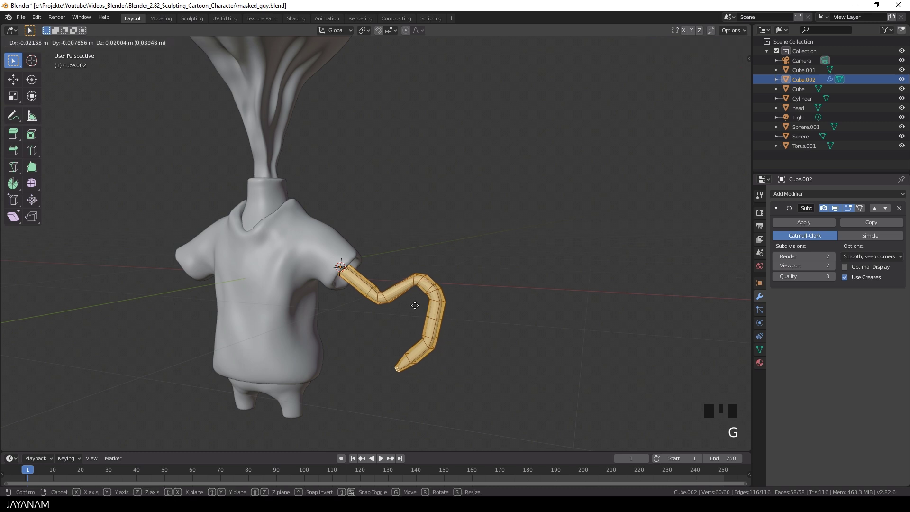
pyautogui.click(418, 308)
pyautogui.press('s')
pyautogui.click(423, 314)
# Step: Set the arm's viewport subdivisions to 3 and apply the Subdivision Surface modifier in Object Mode
pyautogui.click(831, 265)
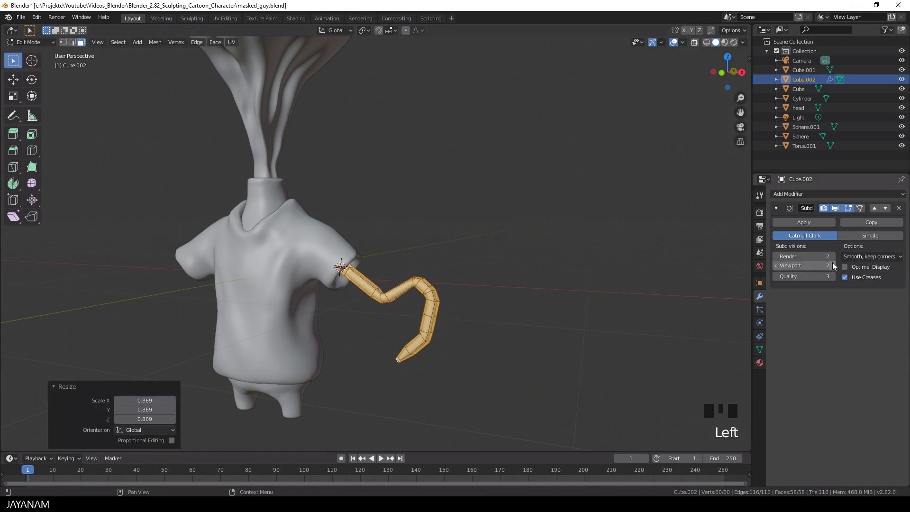
pyautogui.click(813, 224)
pyautogui.press('Tab')
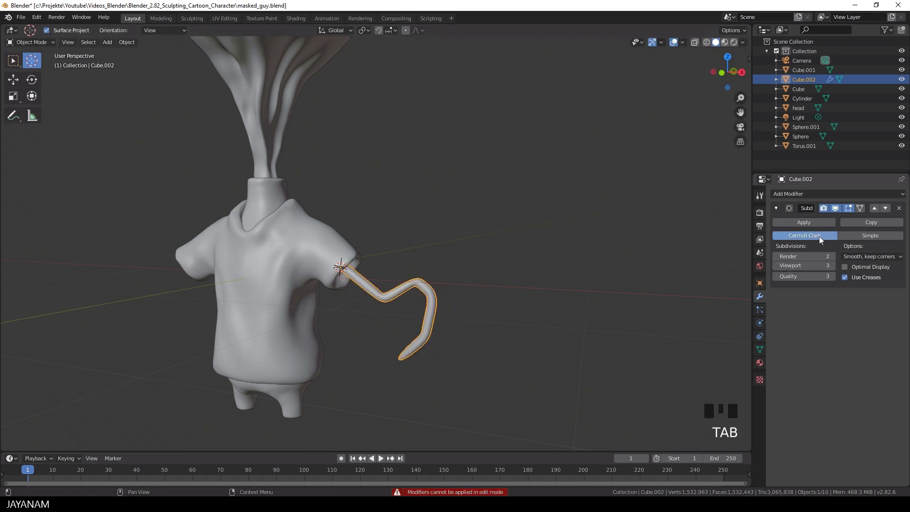
pyautogui.click(807, 223)
# Step: Switch the arm to Sculpt Mode and remesh it with a voxel size of 0.004 m
pyautogui.moveTo(451, 305); pyautogui.dragTo(433, 287, button='middle')
pyautogui.press('q')
pyautogui.click(488, 215)
pyautogui.click(712, 33)
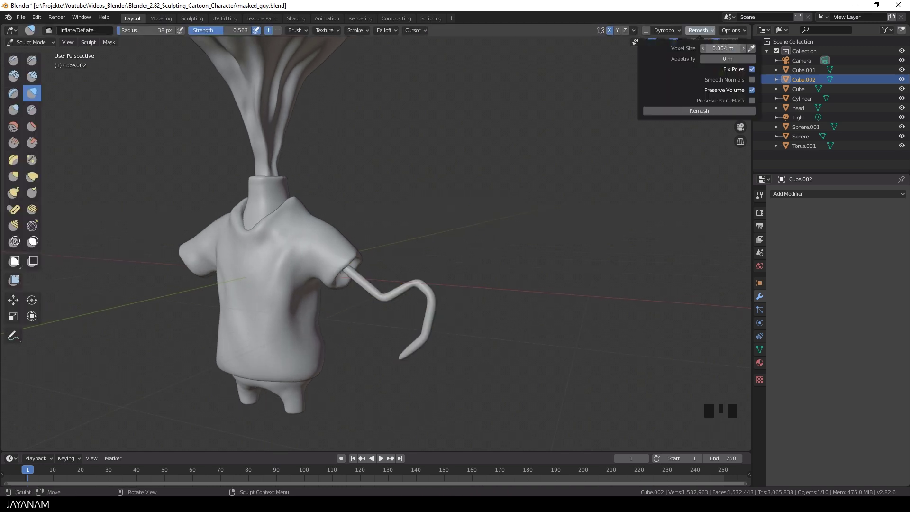
pyautogui.click(721, 111)
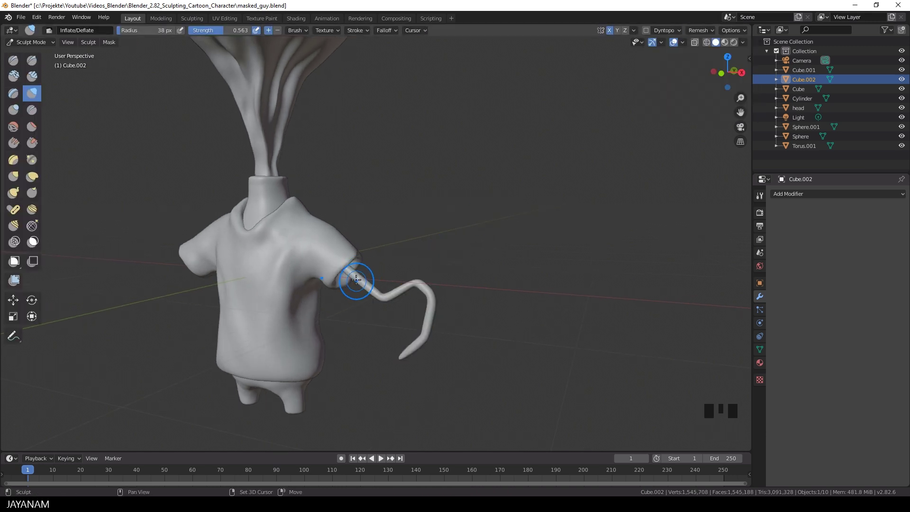
# Step: Sculpt the arm near the sleeve with the Draw brush at a 38 px radius and smooth it
pyautogui.click(14, 61)
pyautogui.scroll(5, 346, 291)
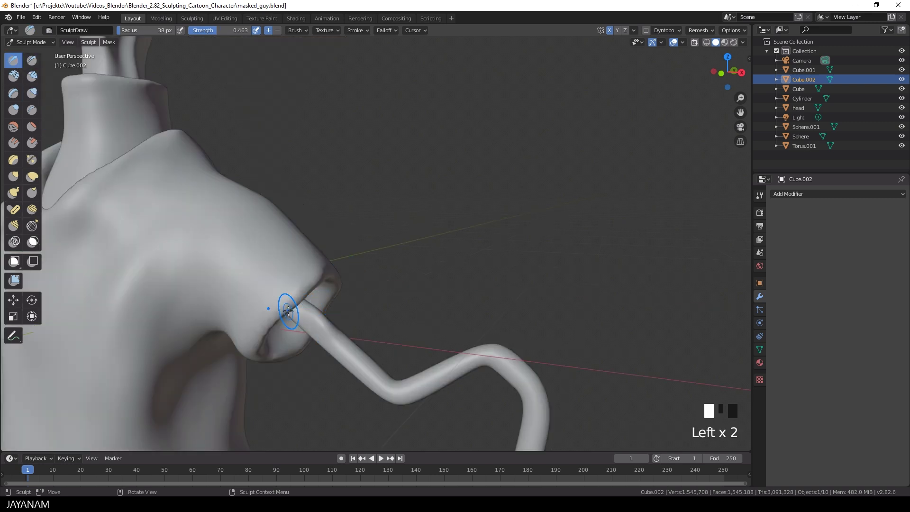
pyautogui.moveTo(294, 305); pyautogui.dragTo(214, 313, button='middle')
pyautogui.click(335, 300)
pyautogui.keyDown('shift'); pyautogui.moveTo(335, 303); pyautogui.dragTo(327, 320); pyautogui.keyUp('shift')
pyautogui.keyDown('shift'); pyautogui.moveTo(324, 327); pyautogui.dragTo(316, 350); pyautogui.keyUp('shift')
# Step: Resize the Grab brush and pull the arm's bends into a softer curve from several angles
pyautogui.scroll(-5, 315, 348)
pyautogui.moveTo(315, 347); pyautogui.dragTo(406, 315, button='middle')
pyautogui.scroll(4, 341, 309)
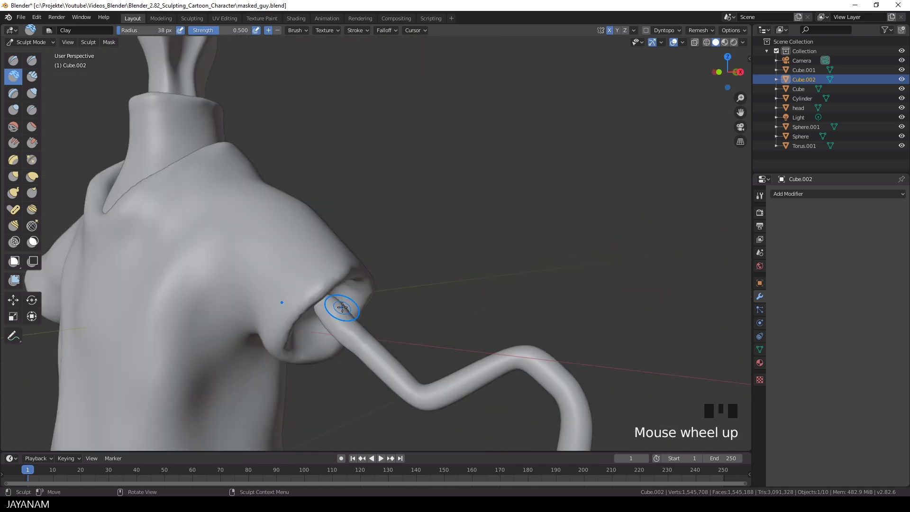
pyautogui.scroll(-4, 349, 305)
pyautogui.press('g')
pyautogui.press('f')
pyautogui.click(386, 295)
pyautogui.moveTo(386, 295)
pyautogui.mouseDown()
pyautogui.moveTo(436, 306)
pyautogui.moveTo(427, 332)
pyautogui.mouseUp()
pyautogui.moveTo(427, 332)
pyautogui.mouseDown()
pyautogui.moveTo(417, 355)
pyautogui.moveTo(433, 350)
pyautogui.mouseUp()
pyautogui.moveTo(433, 350); pyautogui.dragTo(444, 300, button='middle')
pyautogui.click(444, 300)
pyautogui.moveTo(443, 300); pyautogui.dragTo(439, 325)
# Step: Add volume along the arm with the Inflate brush from different viewing angles
pyautogui.moveTo(440, 325)
pyautogui.mouseDown(button='middle')
pyautogui.moveTo(355, 264)
pyautogui.moveTo(308, 263)
pyautogui.moveTo(322, 264)
pyautogui.mouseUp(button='middle')
pyautogui.moveTo(350, 266); pyautogui.dragTo(357, 266)
pyautogui.press('i')
pyautogui.moveTo(306, 292); pyautogui.dragTo(361, 301, button='middle')
pyautogui.moveTo(362, 302)
pyautogui.mouseDown()
pyautogui.moveTo(386, 280)
pyautogui.moveTo(371, 305)
pyautogui.moveTo(424, 309)
pyautogui.mouseUp()
# Step: Readjust the Grab brush radius, then smooth the arm and refine its shape
pyautogui.press('g')
pyautogui.press('f')
pyautogui.click(433, 292)
pyautogui.keyDown('shift'); pyautogui.moveTo(395, 359); pyautogui.dragTo(396, 357); pyautogui.keyUp('shift')
pyautogui.keyDown('shift'); pyautogui.click(356, 288); pyautogui.keyUp('shift')
pyautogui.moveTo(357, 287); pyautogui.dragTo(376, 319)
pyautogui.moveTo(376, 319); pyautogui.dragTo(368, 317, button='middle')
# Step: In Object Mode, reset the 3D cursor to the world center and set the arm's origin to it
pyautogui.scroll(2, 368, 317)
pyautogui.press('Tab')
pyautogui.press('Tab')
pyautogui.press('q')
pyautogui.click(374, 319)
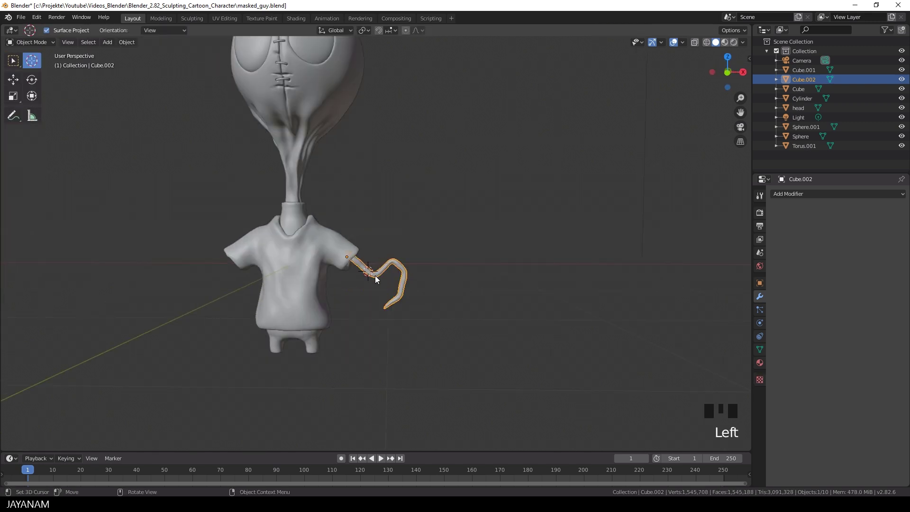
pyautogui.hotkey('shift', 'c')
pyautogui.keyDown('shift'); pyautogui.moveTo(376, 278); pyautogui.dragTo(376, 284, button='middle'); pyautogui.keyUp('shift')
pyautogui.scroll(2, 390, 303)
pyautogui.press('F3')
pyautogui.press('Return')
pyautogui.click(389, 327)
# Step: Add a Mirror modifier to copy the arm to the other sleeve across the X axis
pyautogui.click(806, 194)
pyautogui.click(725, 288)
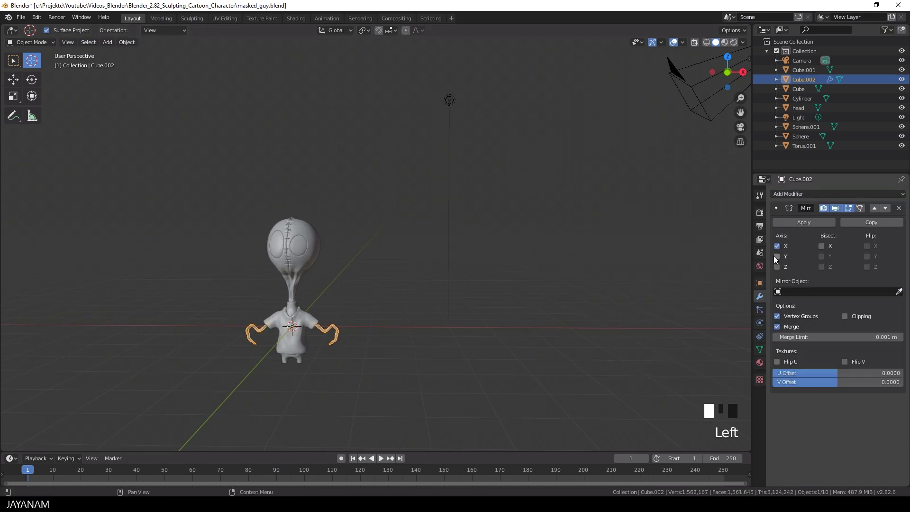
# Step: Apply the Mirror modifier on the arms and switch them back to Sculpt Mode
pyautogui.click(797, 222)
pyautogui.moveTo(796, 223); pyautogui.dragTo(362, 337, button='middle')
pyautogui.press('Tab')
pyautogui.moveTo(307, 347)
pyautogui.mouseDown(button='middle')
pyautogui.moveTo(295, 329)
pyautogui.moveTo(321, 305)
pyautogui.mouseUp(button='middle')
pyautogui.press('q')
pyautogui.click(291, 331)
pyautogui.moveTo(322, 305); pyautogui.dragTo(313, 300, button='middle')
pyautogui.scroll(1, 313, 300)
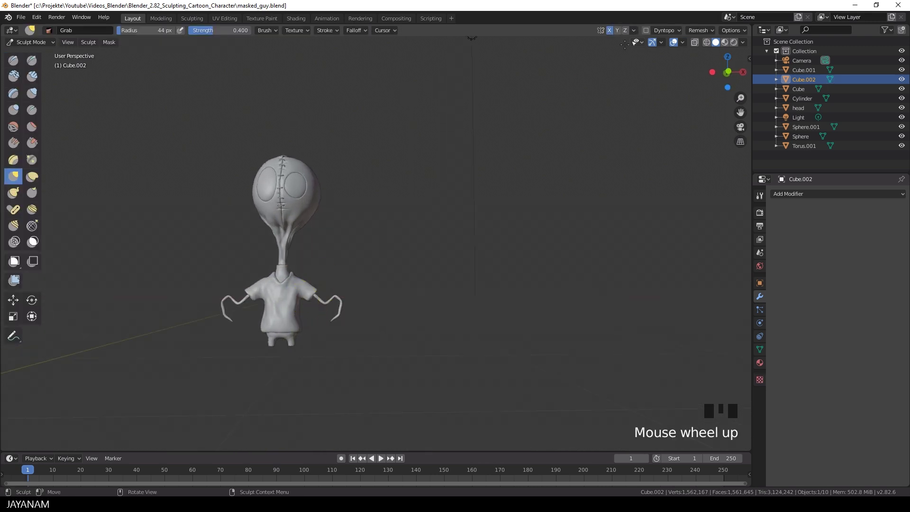
# Step: Adjust the shape of both arms with the Grab brush, checking them from different angles
pyautogui.click(232, 300)
pyautogui.scroll(5, 366, 295)
pyautogui.moveTo(340, 292); pyautogui.dragTo(367, 291)
pyautogui.moveTo(294, 333); pyautogui.dragTo(327, 319, button='middle')
pyautogui.scroll(7, 305, 301)
pyautogui.moveTo(326, 318)
pyautogui.mouseDown()
pyautogui.moveTo(357, 304)
pyautogui.moveTo(364, 351)
pyautogui.mouseUp()
pyautogui.moveTo(364, 351); pyautogui.dragTo(333, 325, button='middle')
pyautogui.scroll(-5, 315, 299)
pyautogui.moveTo(332, 284); pyautogui.dragTo(425, 273, button='middle')
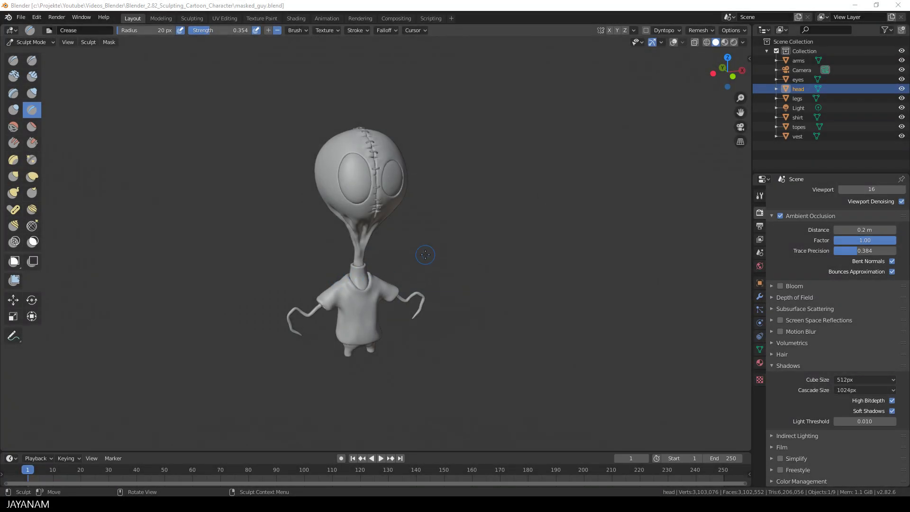
# Step: Switch the viewport's solid shading to MatCap lighting and review the whole character from several angles
pyautogui.moveTo(437, 252)
pyautogui.mouseDown(button='middle')
pyautogui.moveTo(519, 257)
pyautogui.moveTo(423, 255)
pyautogui.mouseUp(button='middle')
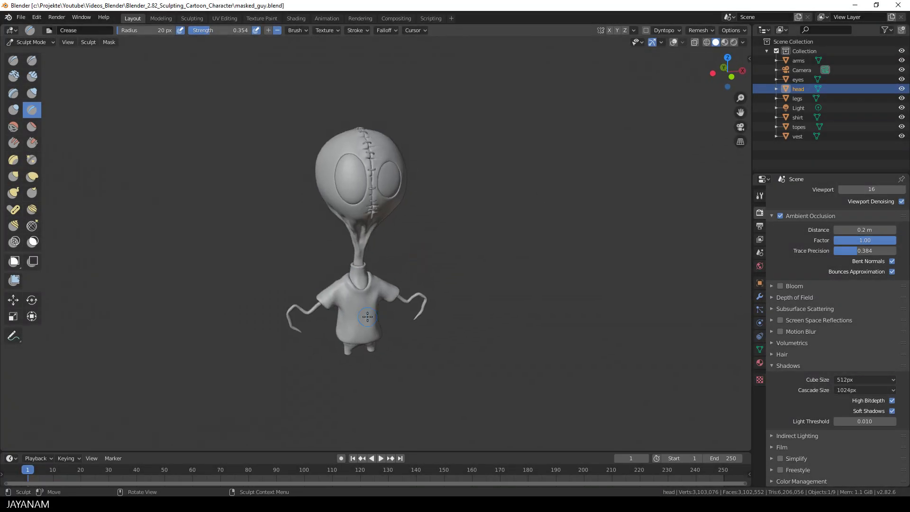
pyautogui.click(742, 44)
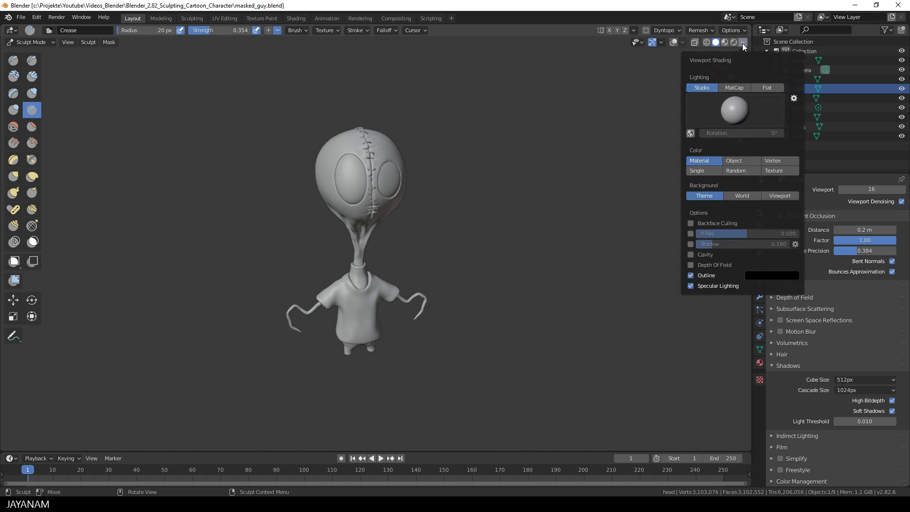
pyautogui.click(736, 87)
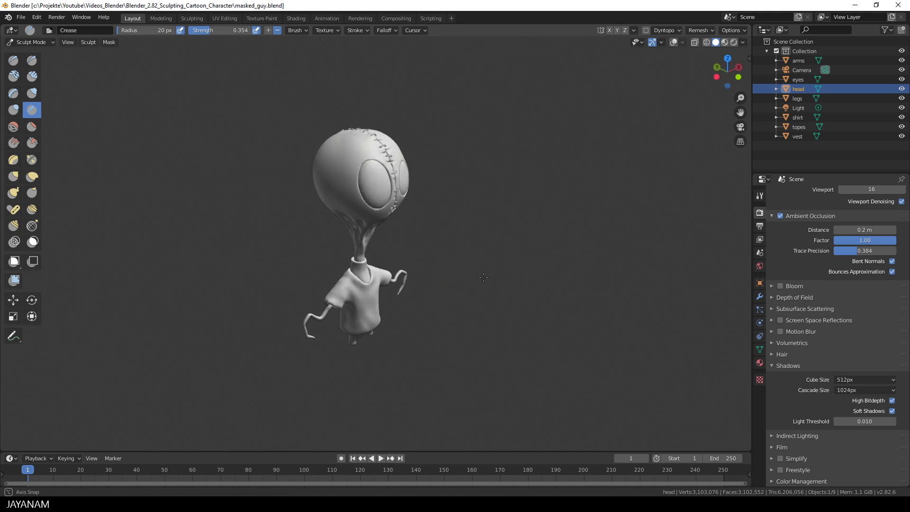
pyautogui.scroll(2, 490, 271)
pyautogui.moveTo(426, 239); pyautogui.dragTo(480, 252, button='middle')
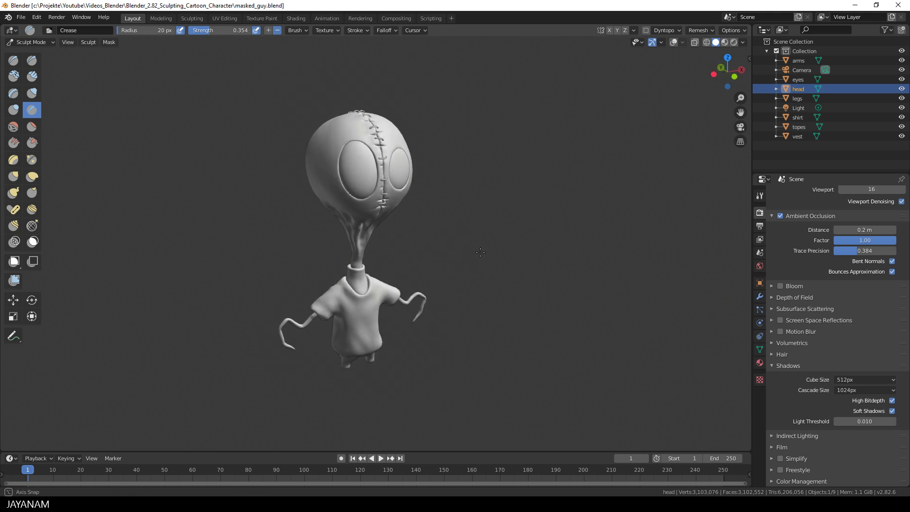